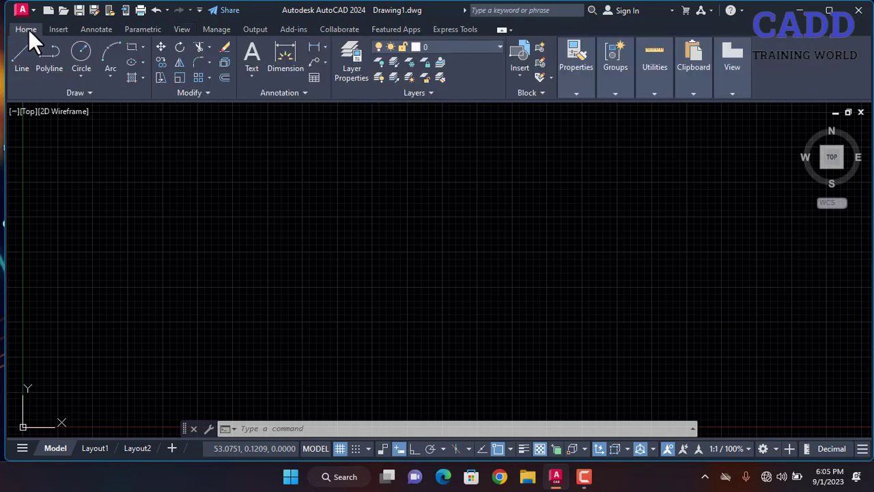
Examine the Insert and Annotate tools, the application's file commands, the layout options and the status bar customization choices.
left_click(68, 31)
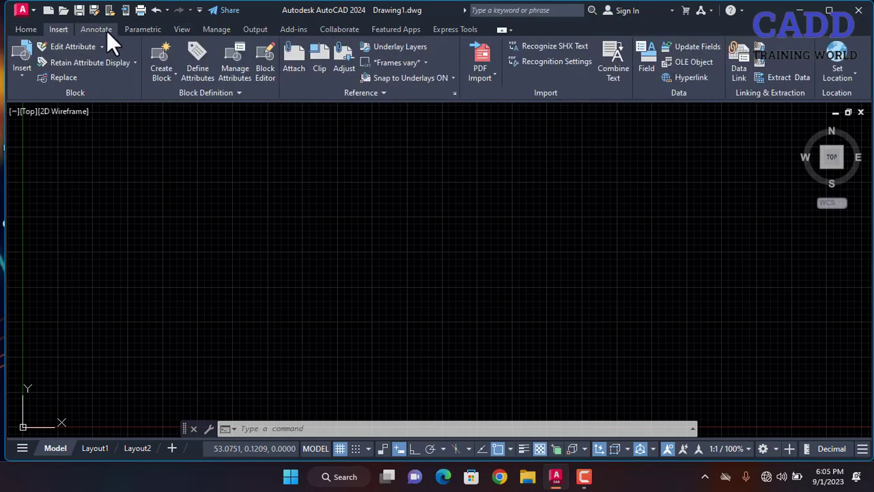
left_click(102, 30)
left_click(25, 30)
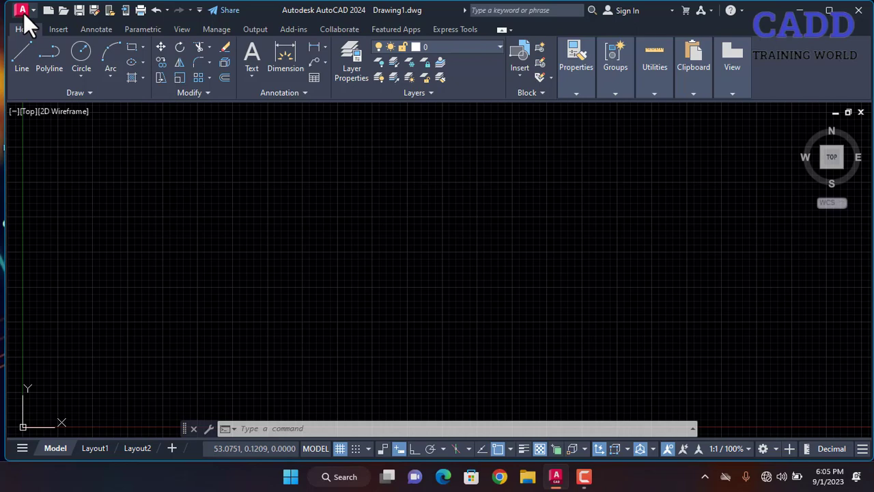
left_click(23, 11)
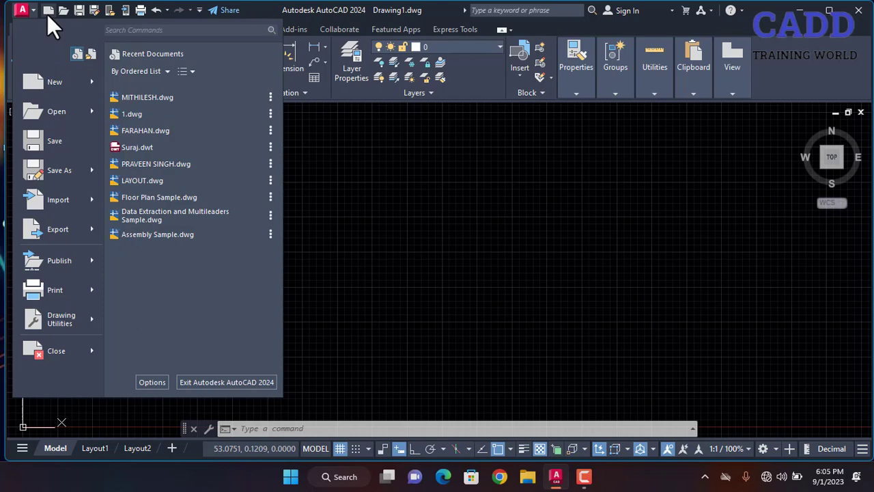
left_click(98, 11)
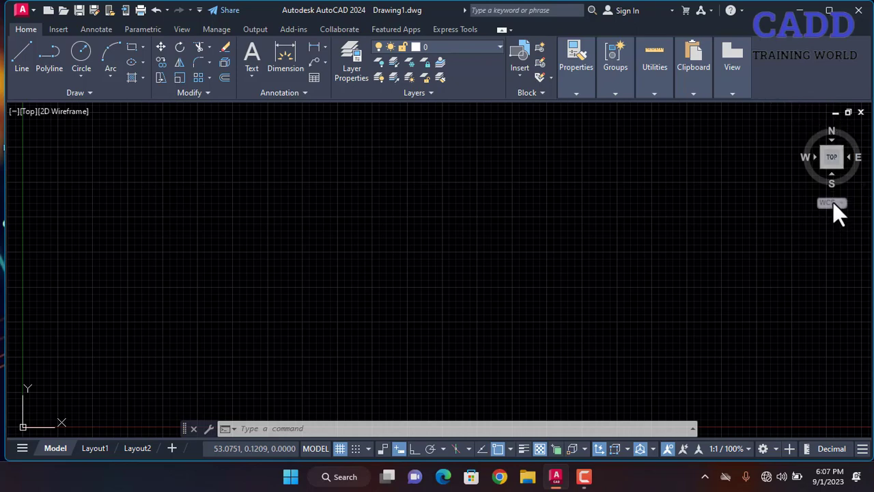
left_click(340, 427)
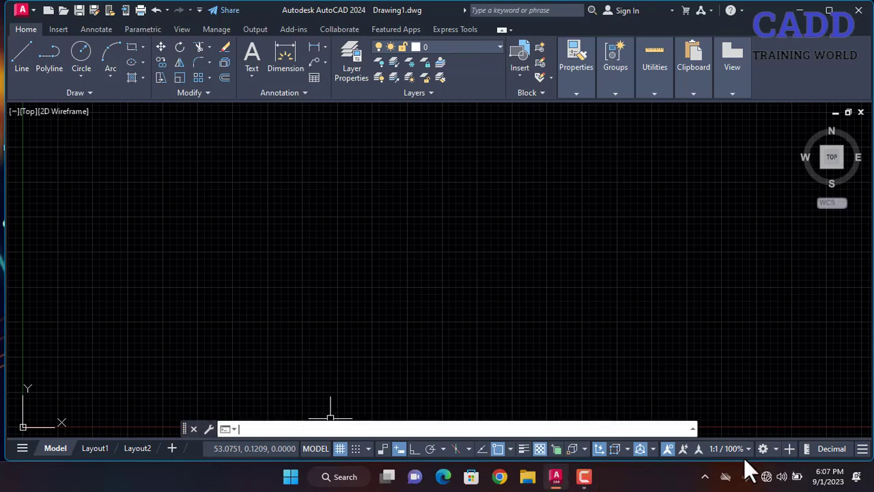
left_click(486, 242)
left_click(8, 416)
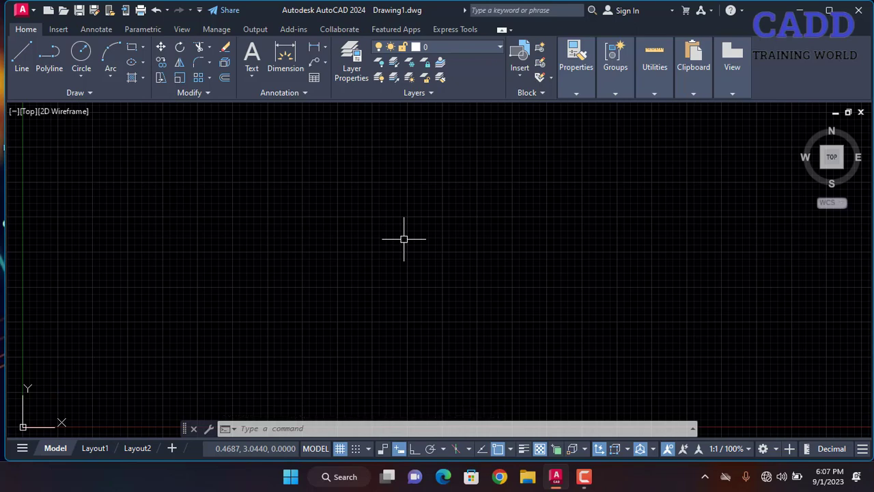
left_click(22, 448)
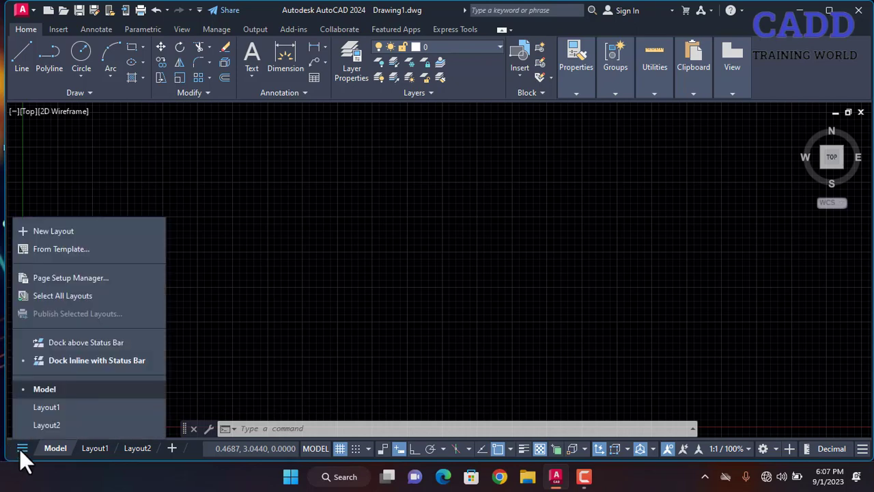
left_click(22, 447)
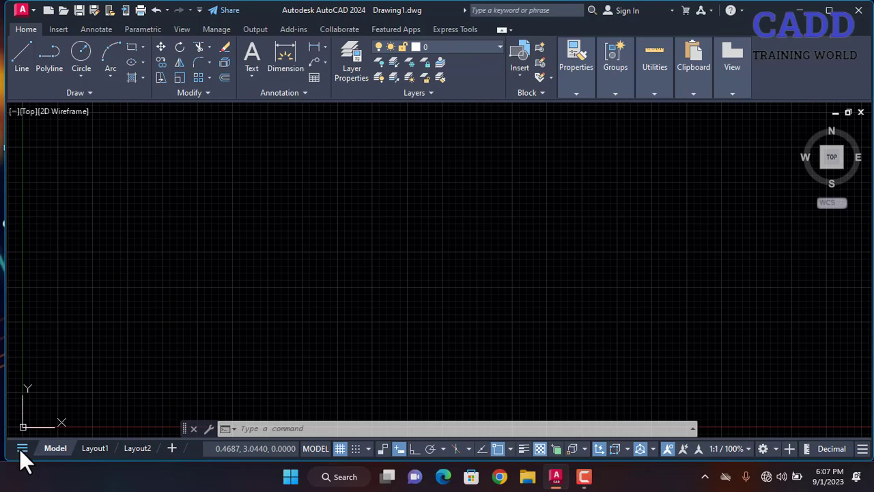
left_click(863, 450)
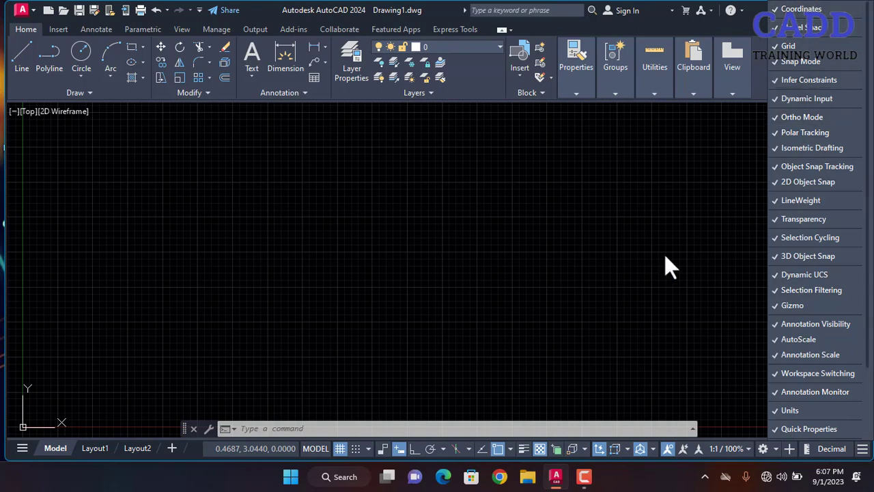
left_click(17, 298)
left_click(22, 448)
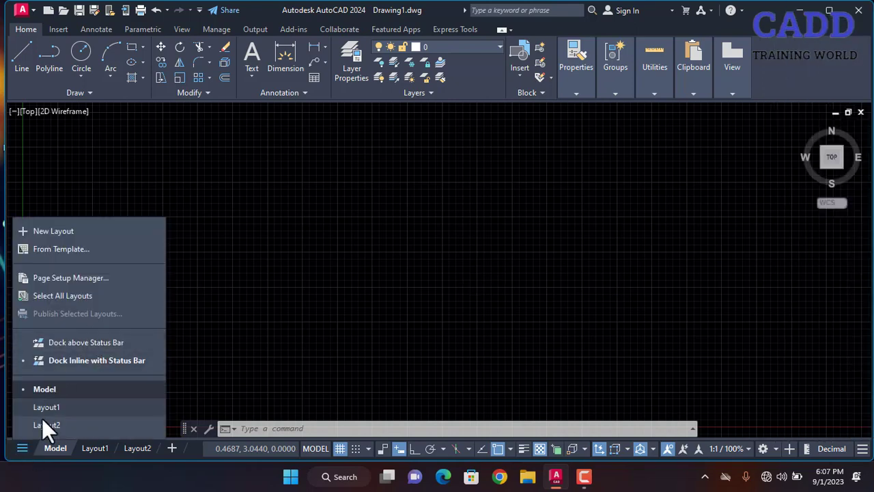
left_click(22, 448)
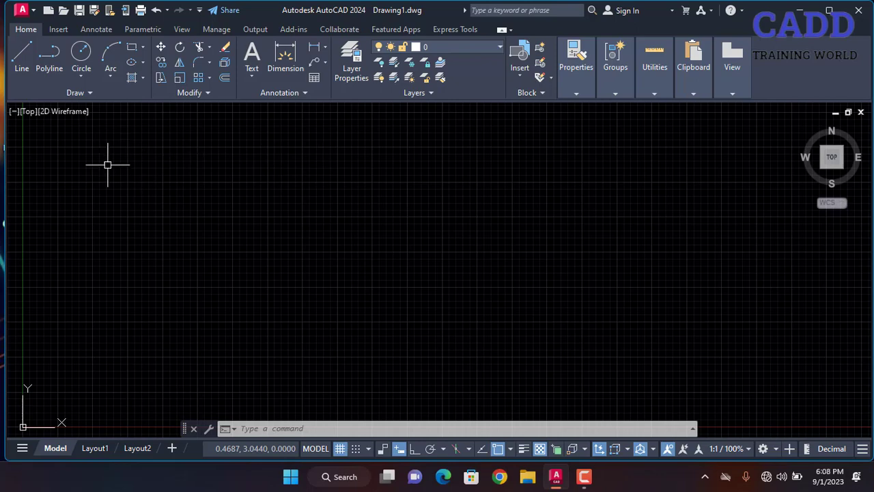
Draw a horizontal line 5 units long to the right from a freely picked start point, with Ortho mode on.
left_click(21, 55)
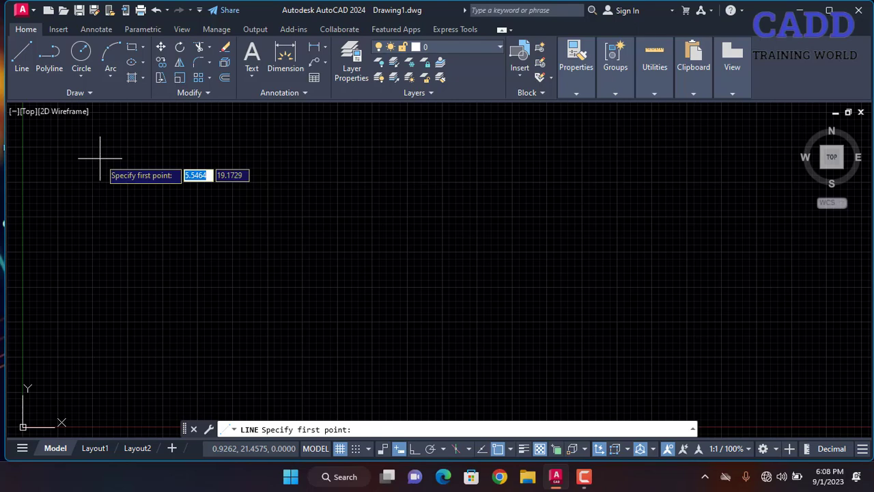
scroll(275, 193, "up", 4)
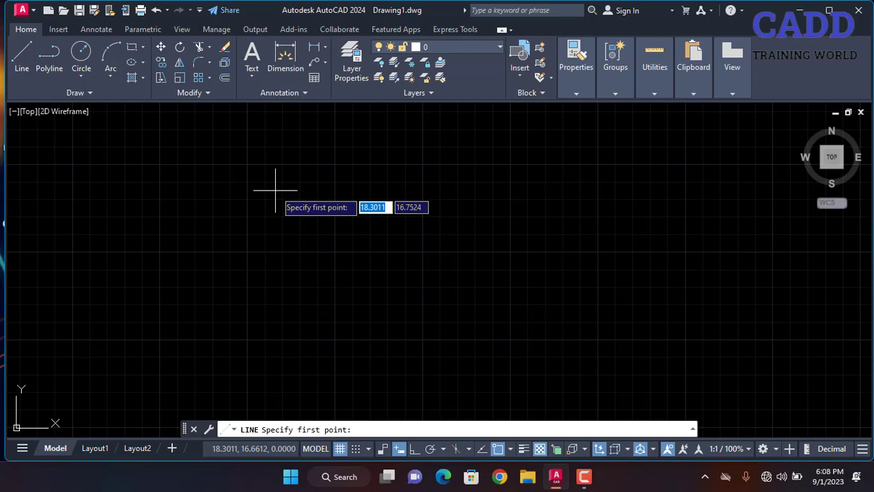
left_click(173, 169)
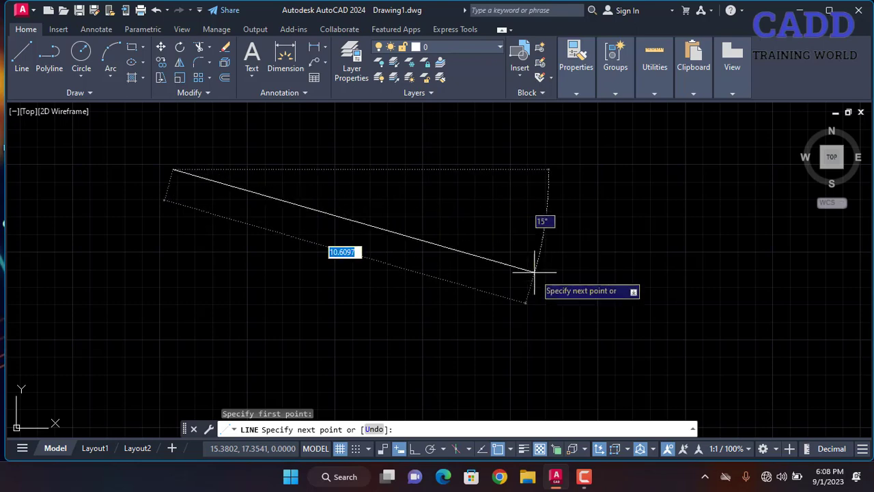
middle_click_drag(536, 273, 568, 340)
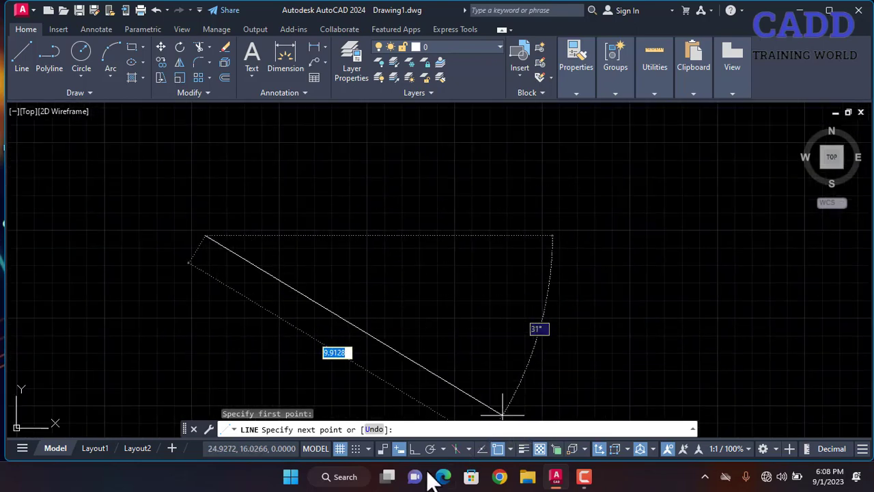
left_click(413, 449)
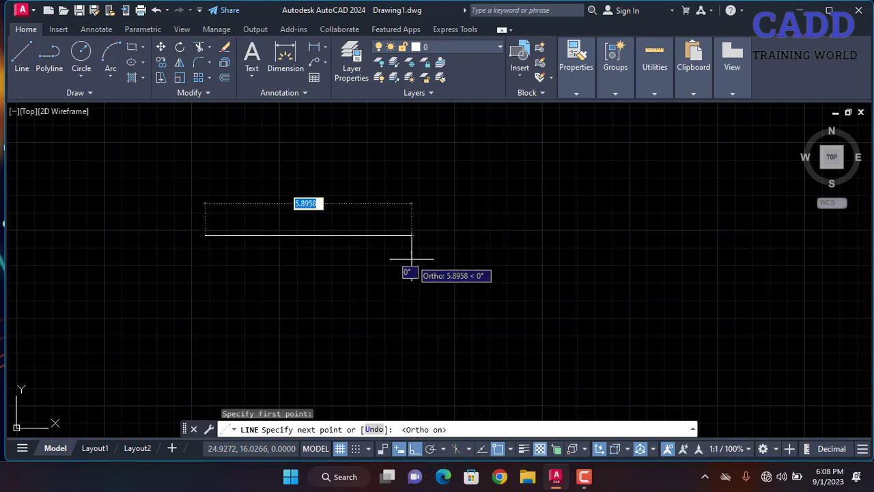
type("5")
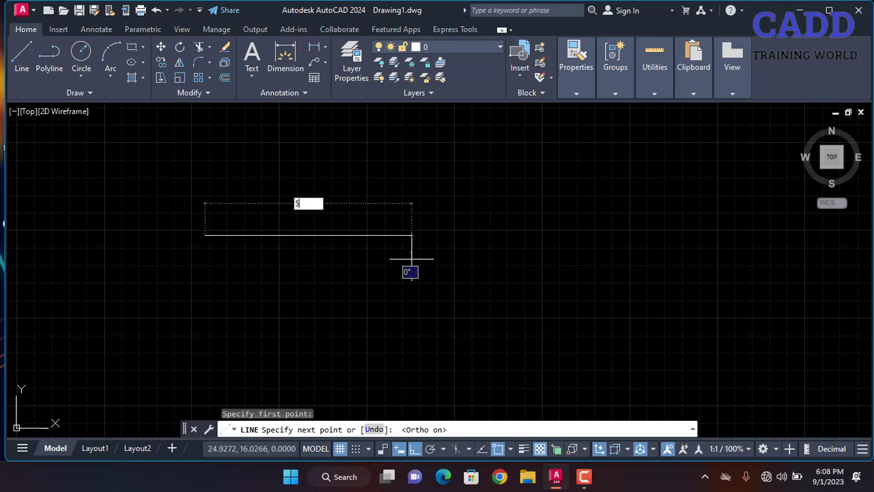
key("Return")
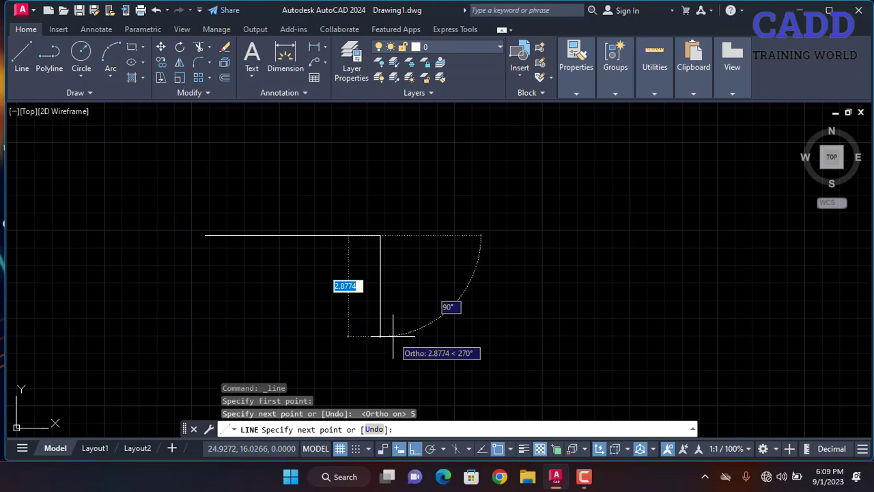
Continue the line chain about 3.7 units down, about 5 units left, and up past the start of the first line.
left_click(380, 364)
middle_click_drag(289, 336, 279, 254)
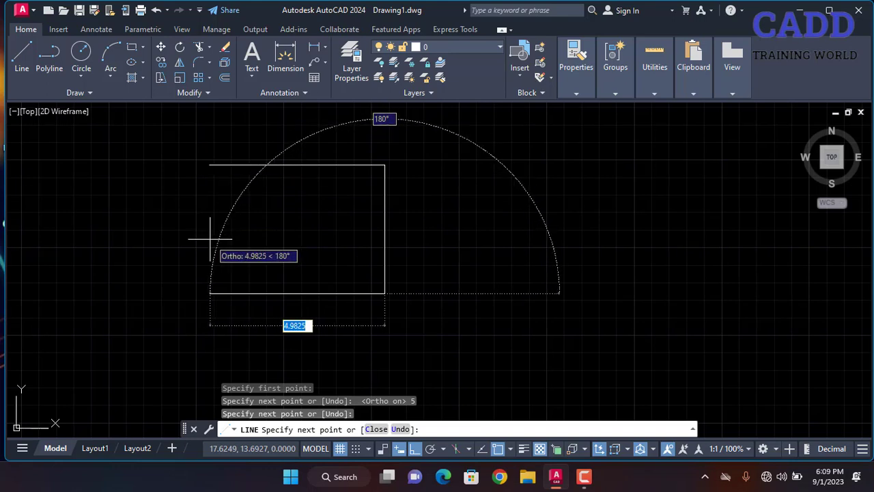
left_click(209, 234)
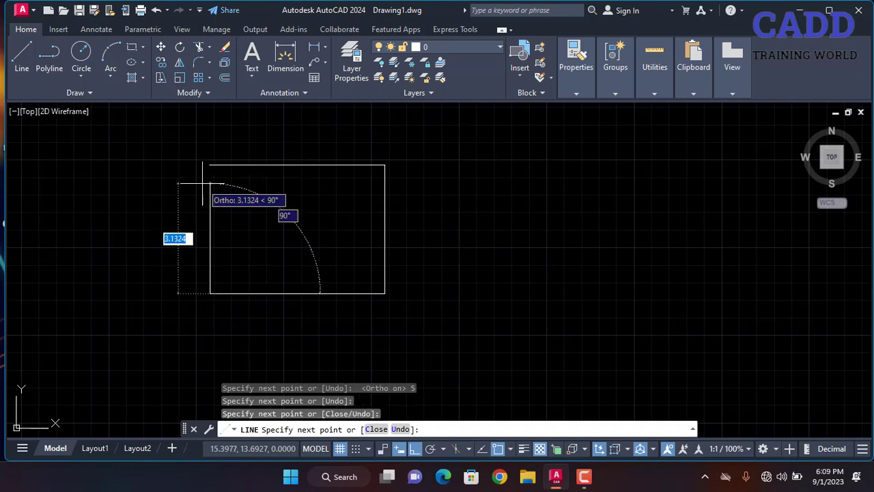
left_click(210, 147)
key("Escape")
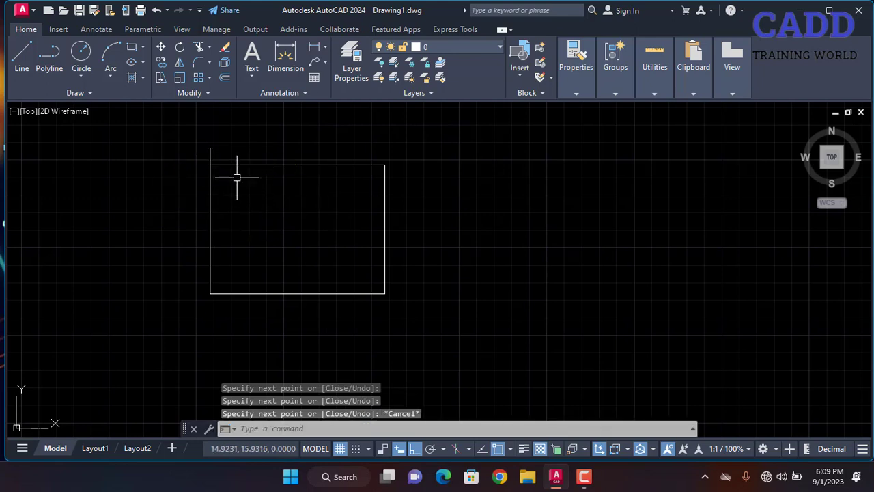
Trim the piece of the left vertical line that sticks out above the rectangle's top edge.
type("tr")
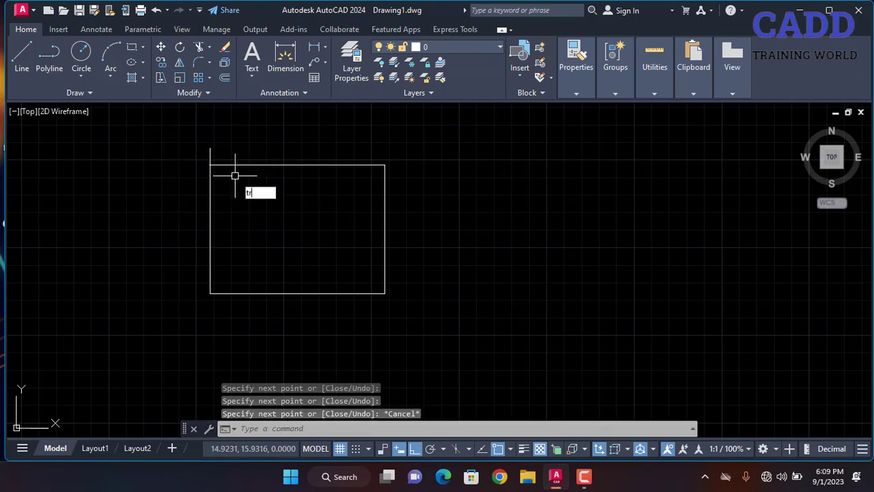
key("Return")
left_click(238, 138)
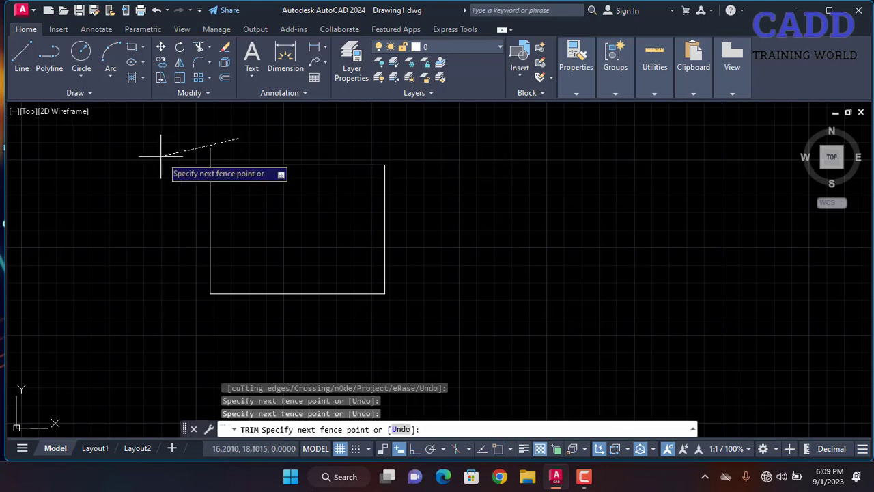
key("Return")
scroll(198, 172, "up", 5)
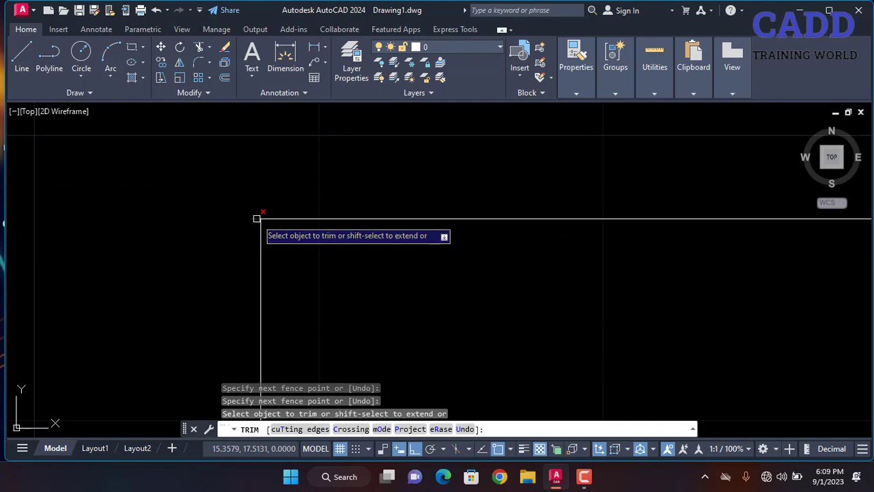
key("Escape")
scroll(222, 233, "down", 4)
scroll(222, 233, "down", 6)
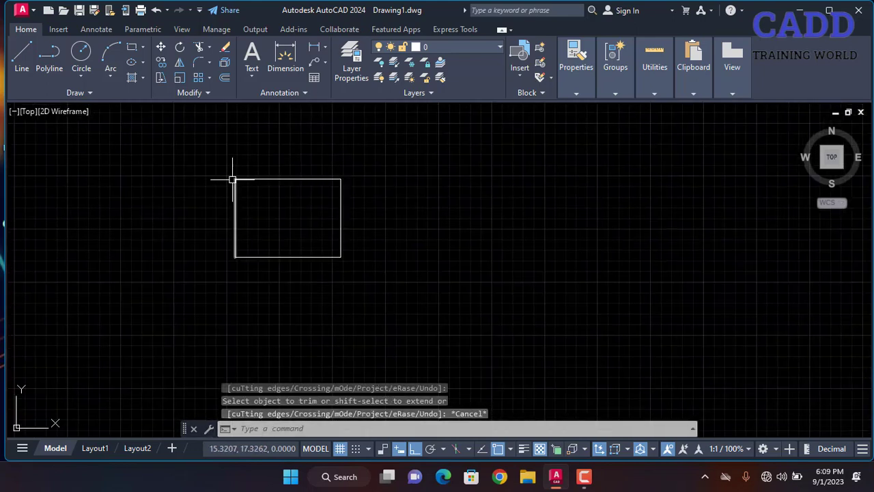
left_click(299, 179)
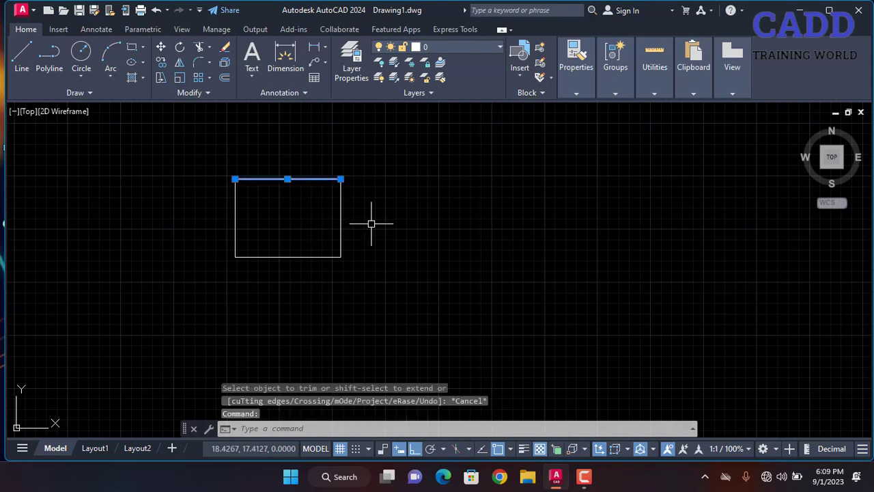
key("Escape")
Draw a second four-sided outline beside the rectangle with lines about 5.2 right, 3.5 down and 5.1 units left, finished with Close.
scroll(266, 226, "up", 2)
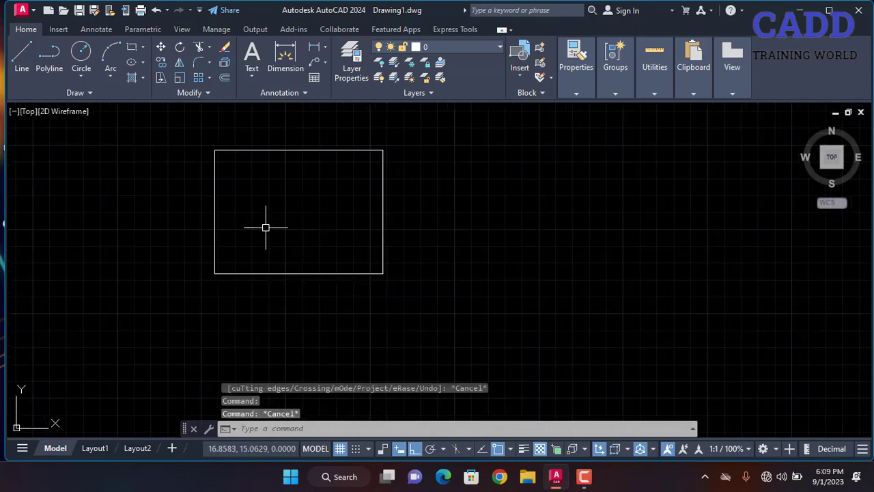
middle_click_drag(266, 226, 267, 251)
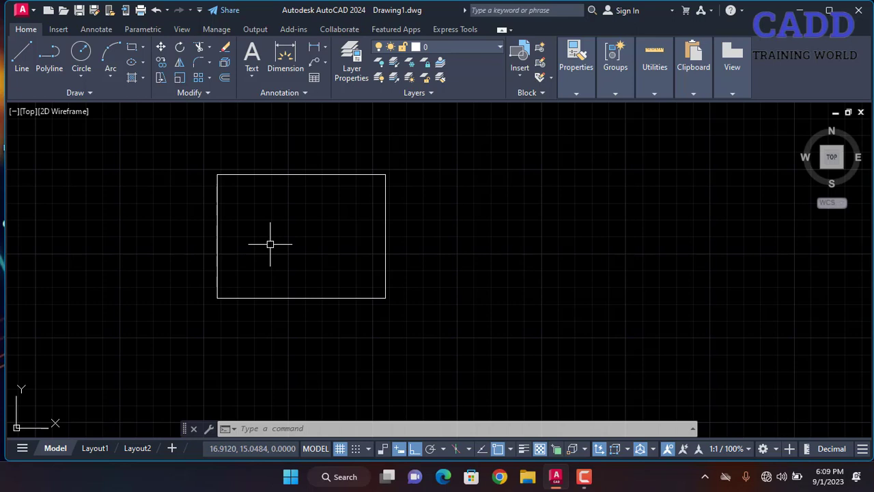
left_click(24, 54)
middle_click_drag(465, 229, 367, 205)
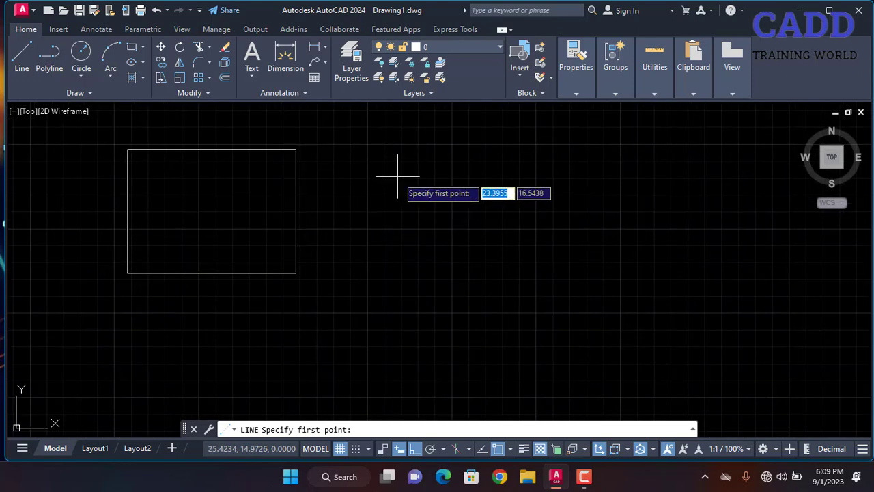
left_click(398, 173)
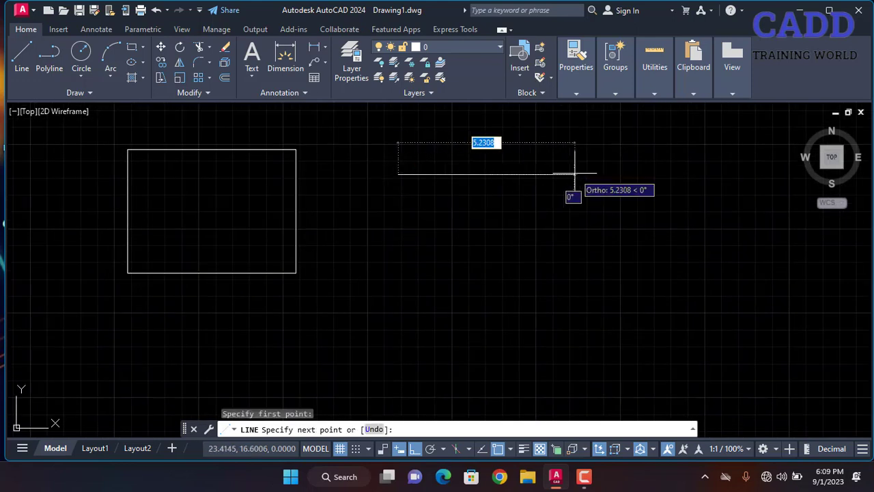
left_click(575, 174)
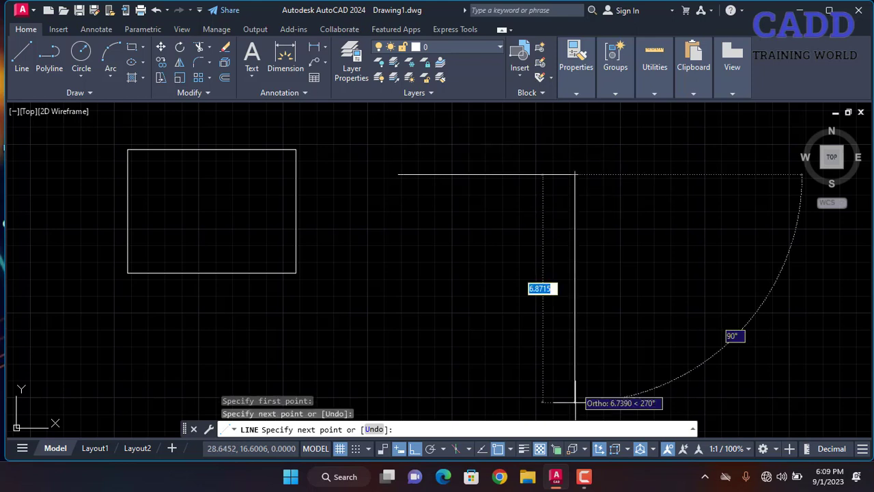
left_click(575, 294)
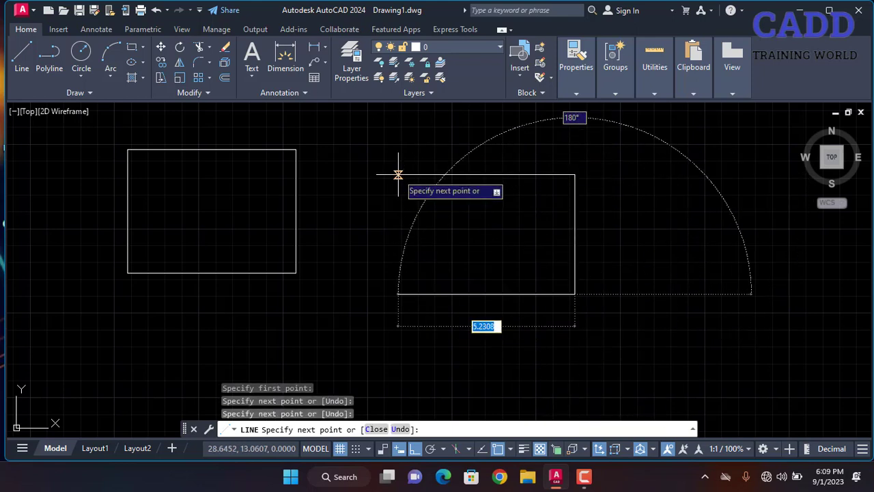
left_click(403, 290)
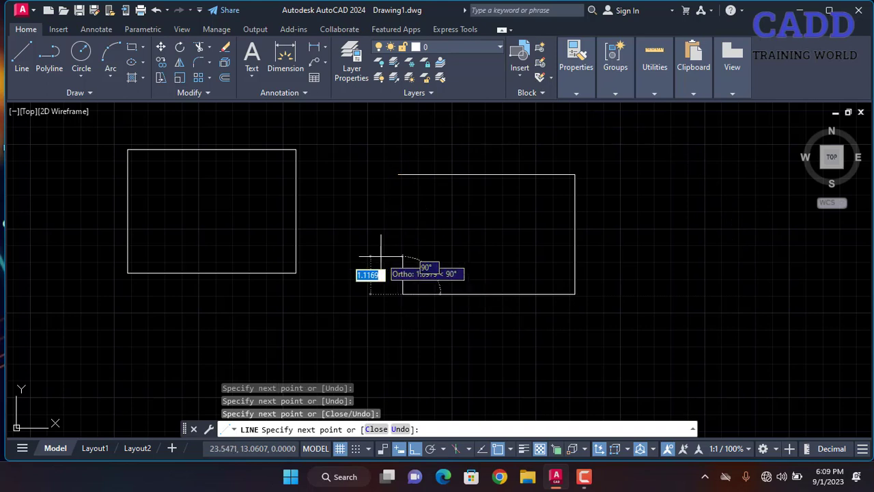
type("c")
key("Return")
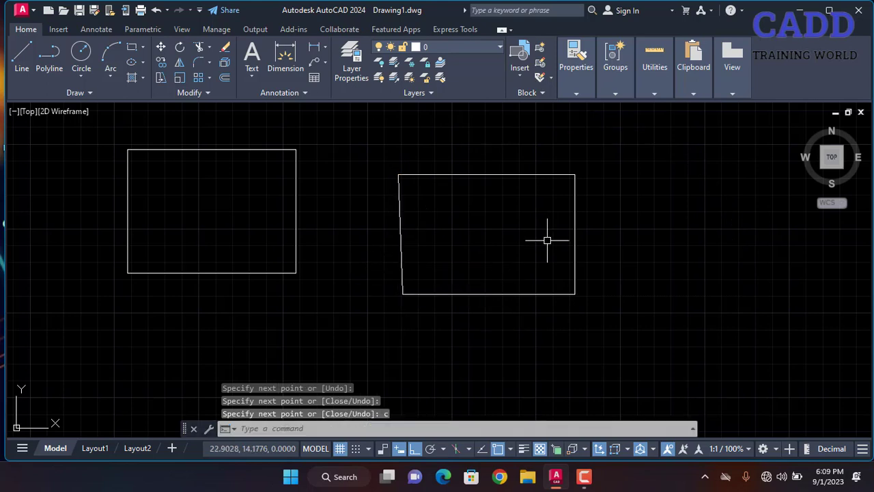
middle_click_drag(547, 240, 607, 243)
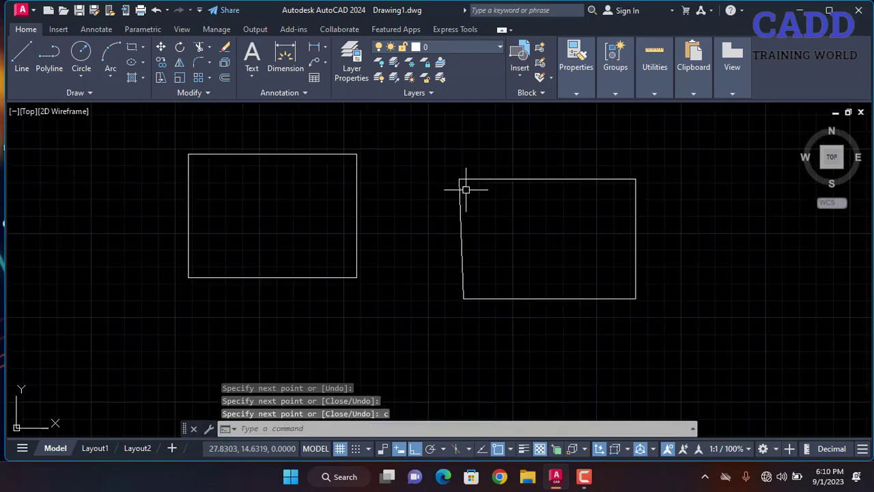
scroll(465, 185, "up", 2)
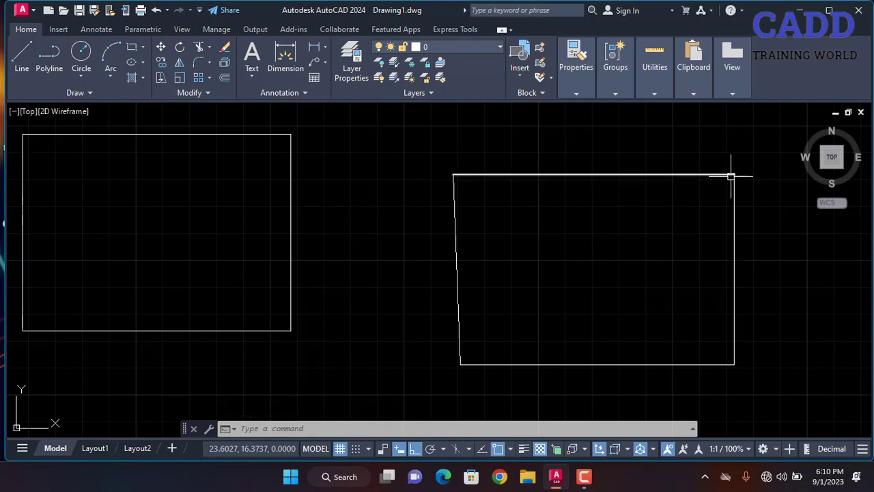
middle_click_drag(733, 170, 717, 169)
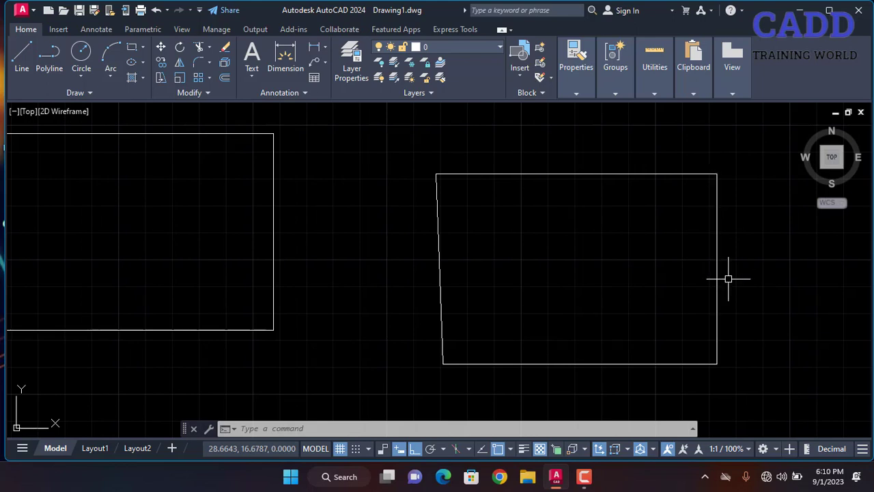
scroll(728, 279, "down", 2)
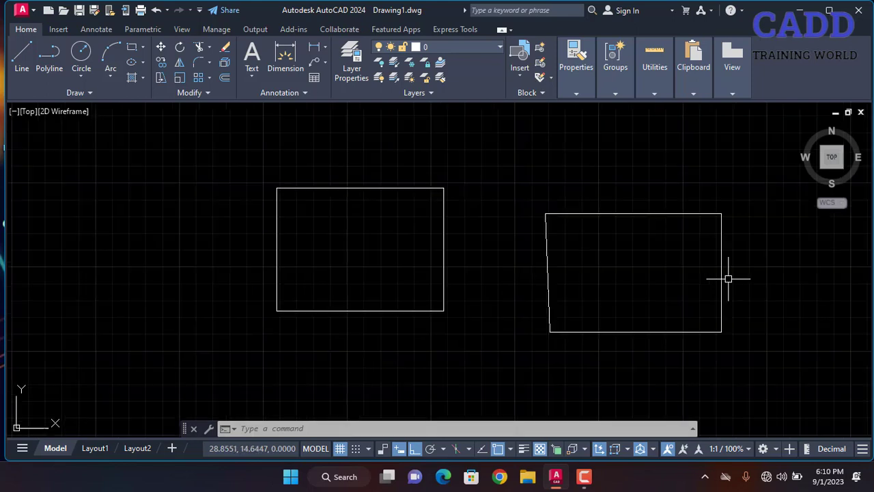
In free space beside the second outline, draw a Line chain about 6.2 units right, 5.3 down and 5.2 left with Ortho on.
middle_click_drag(727, 279, 328, 189)
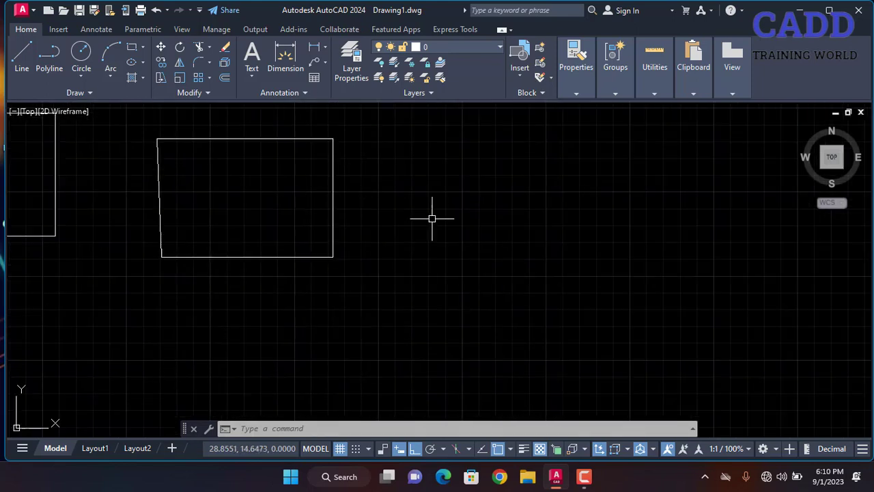
key("Escape")
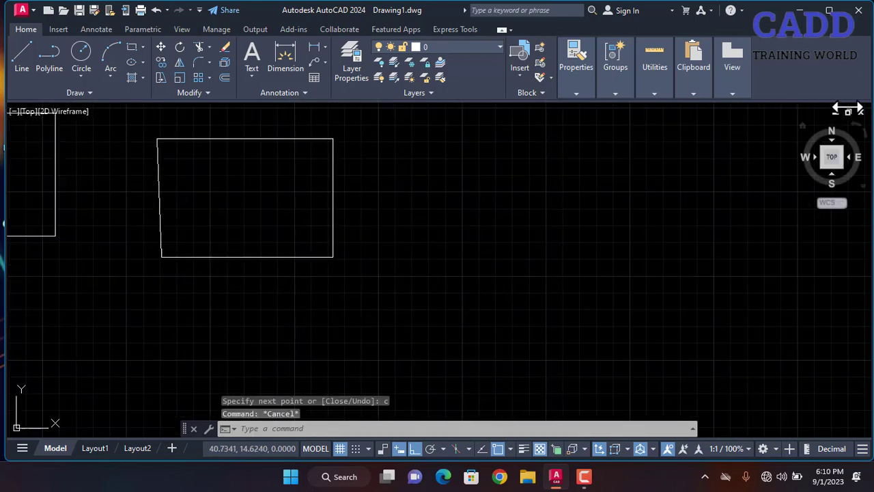
left_click(22, 68)
middle_click_drag(468, 182, 150, 193)
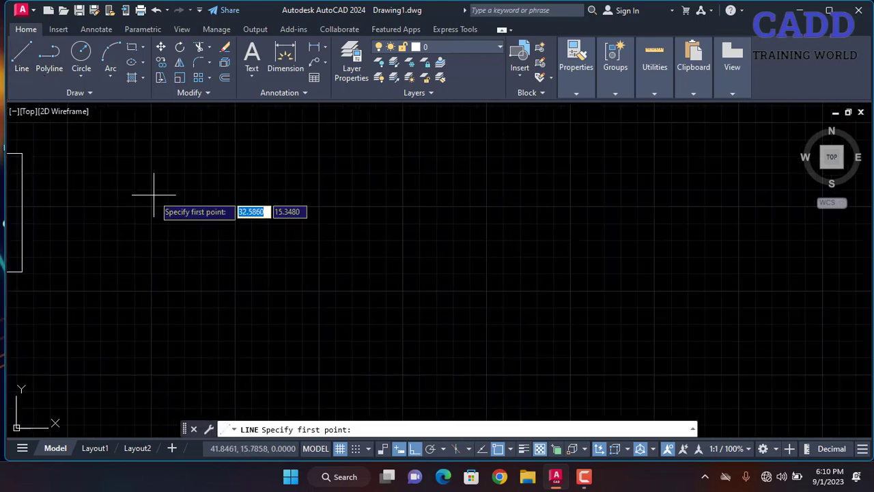
left_click(194, 157)
left_click(404, 159)
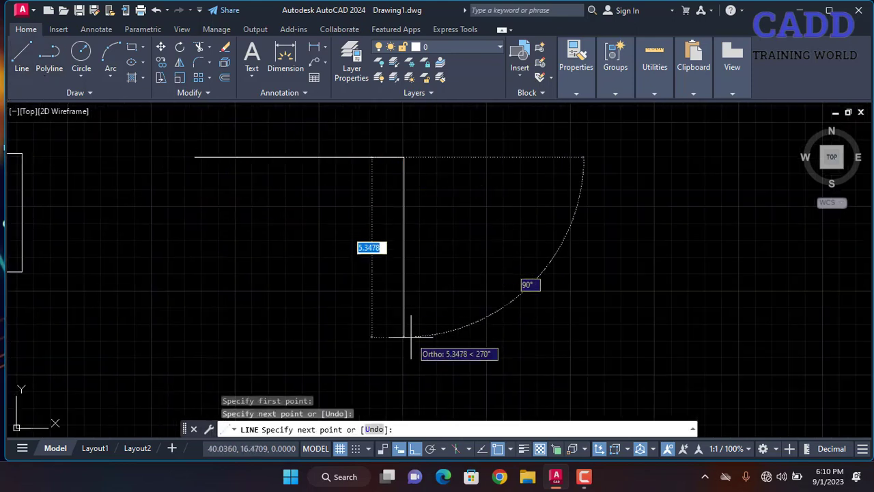
left_click(404, 336)
left_click(231, 336)
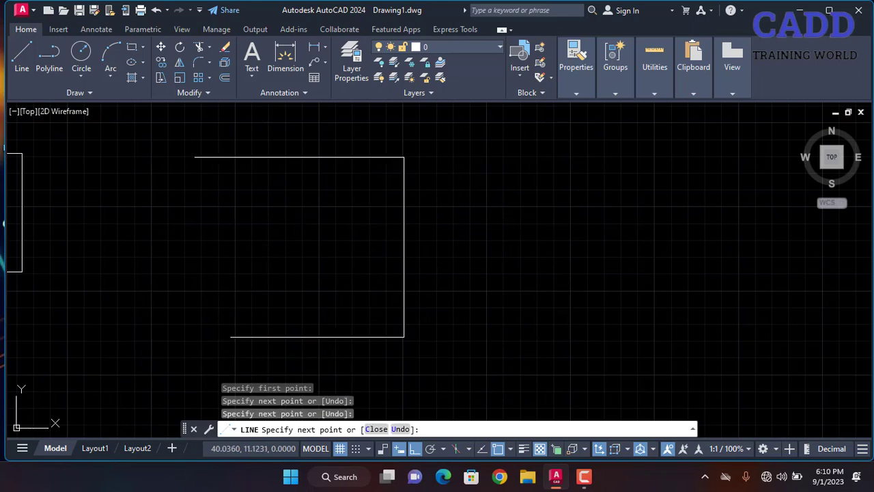
Try continuing the chain in stepped segments up and to the left, and undo them back to the bottom line's end.
left_click(231, 259)
left_click(190, 259)
left_click(170, 201)
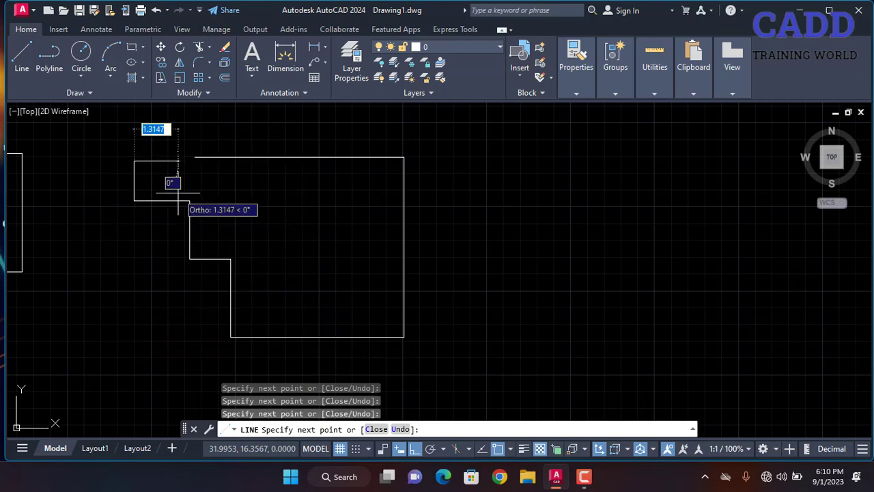
key("ctrl+z")
key("ctrl+z")
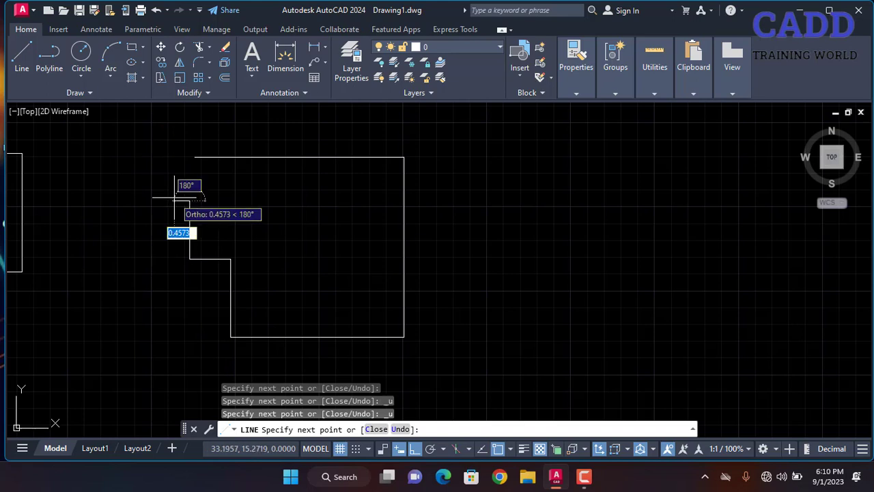
key("ctrl+z")
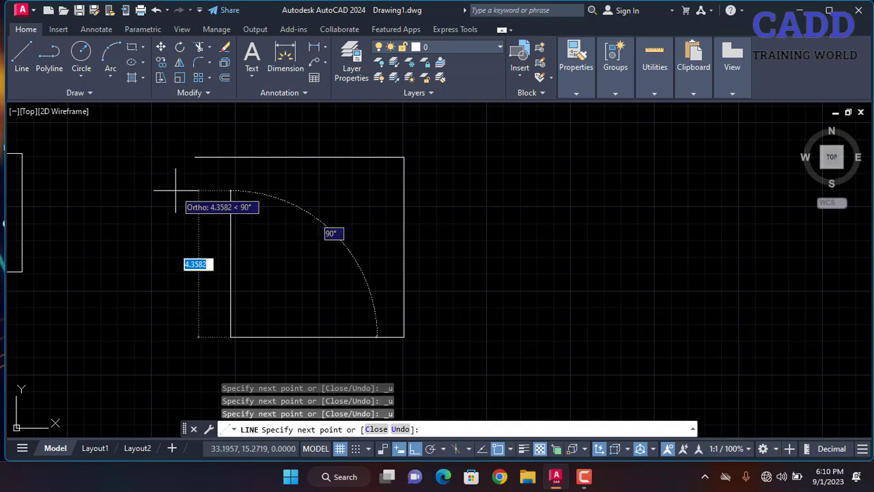
Close the third outline from the bottom line's end back to its start point with the Close option.
type("c")
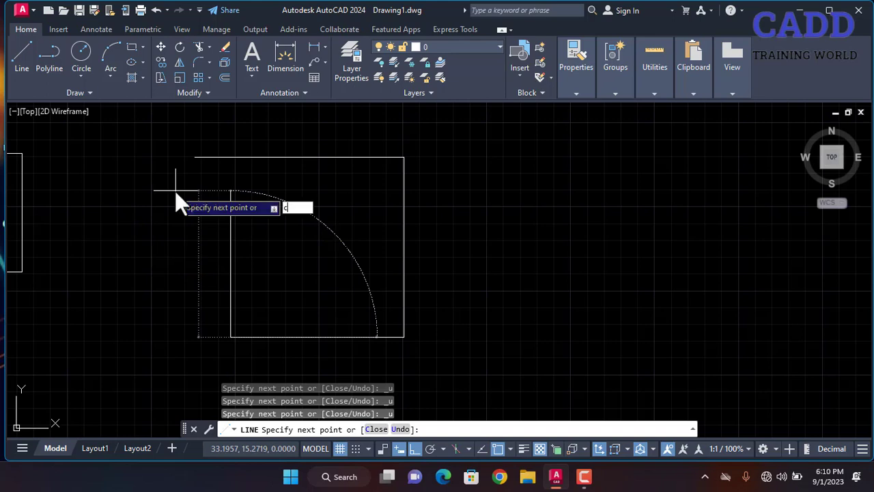
key("Return")
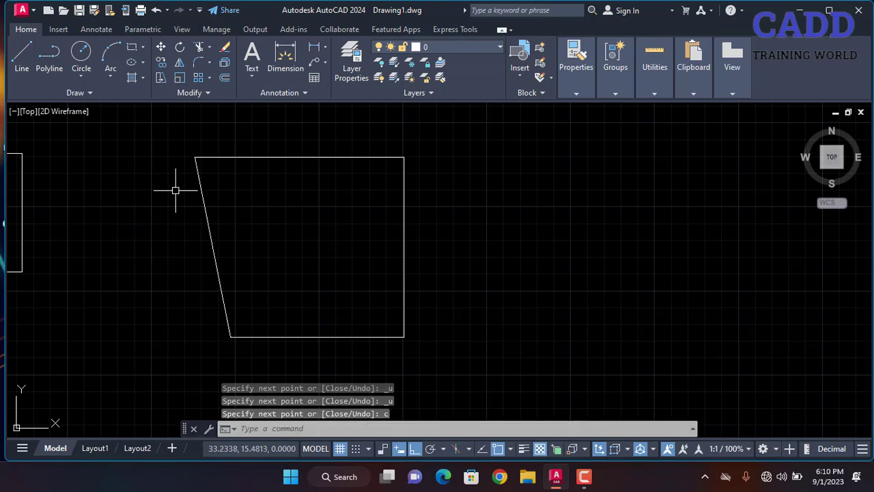
Draw a fourth four-sided outline beside the third with lines about 5.7 right, 4.9 down and 5.8 units left, finished with Close.
left_click(16, 61)
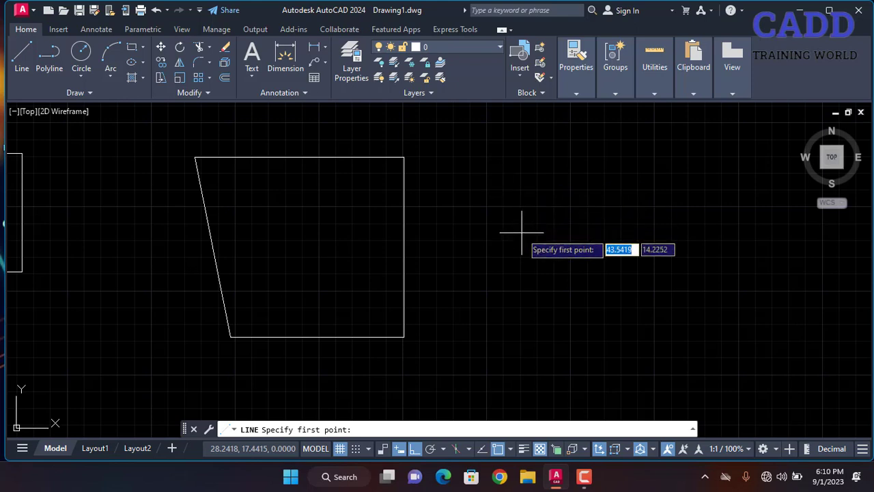
left_click(580, 177)
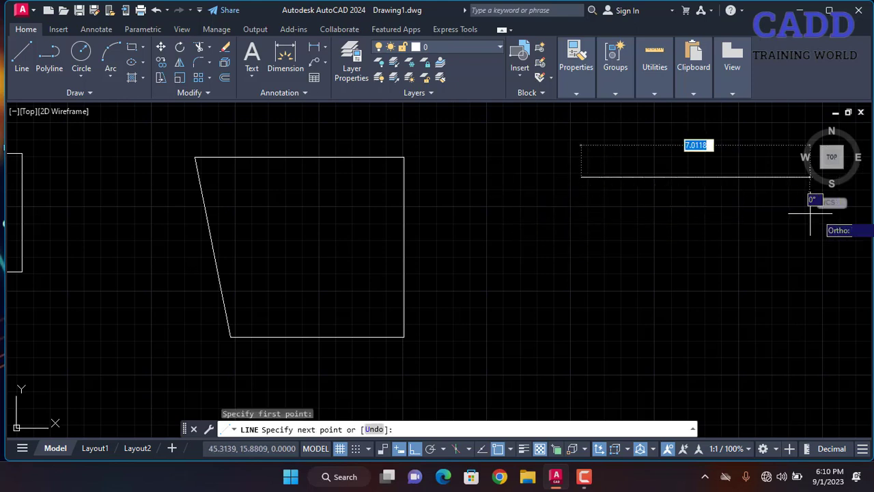
left_click(771, 180)
left_click(783, 340)
left_click(577, 338)
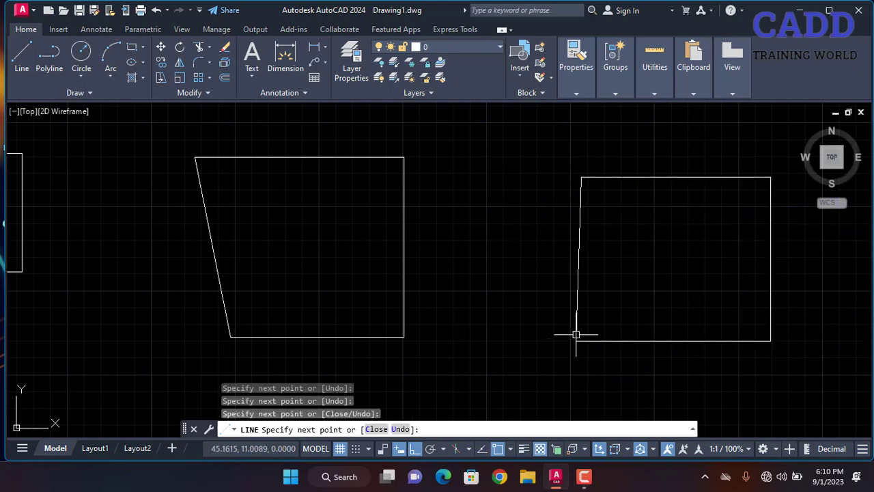
type("c")
key("Return")
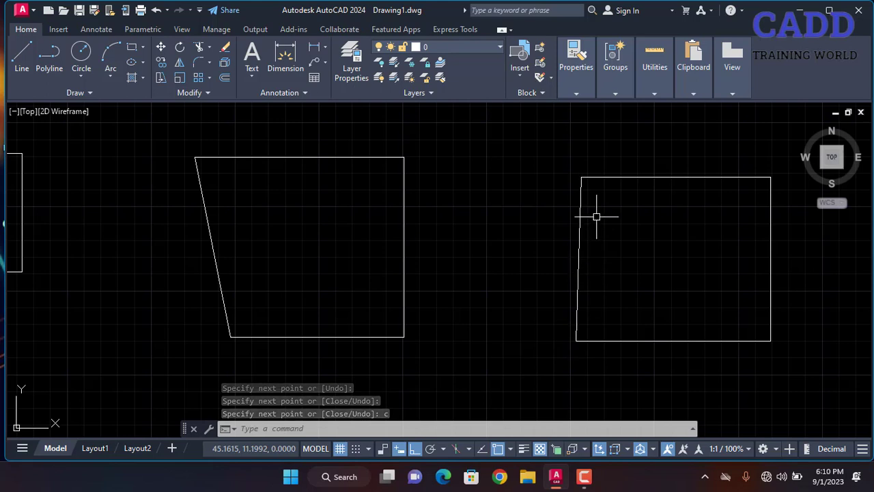
middle_click_drag(628, 228, 384, 228)
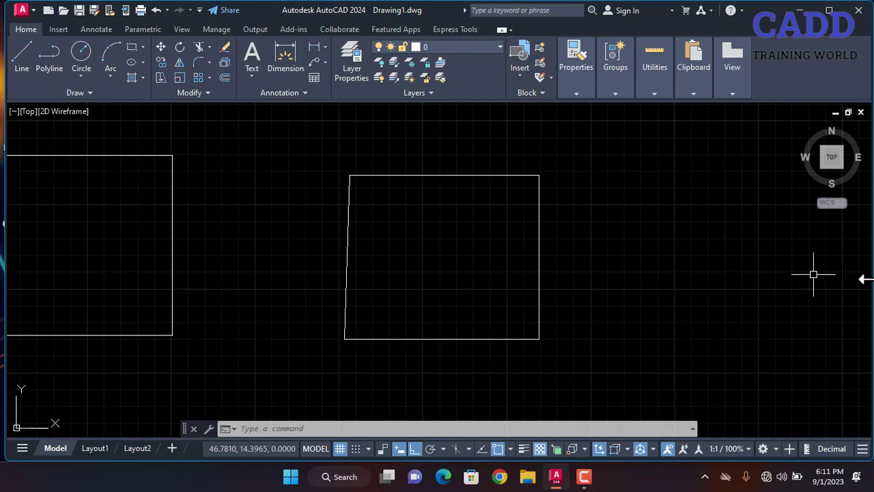
scroll(400, 236, "up", 3)
scroll(402, 232, "down", 4)
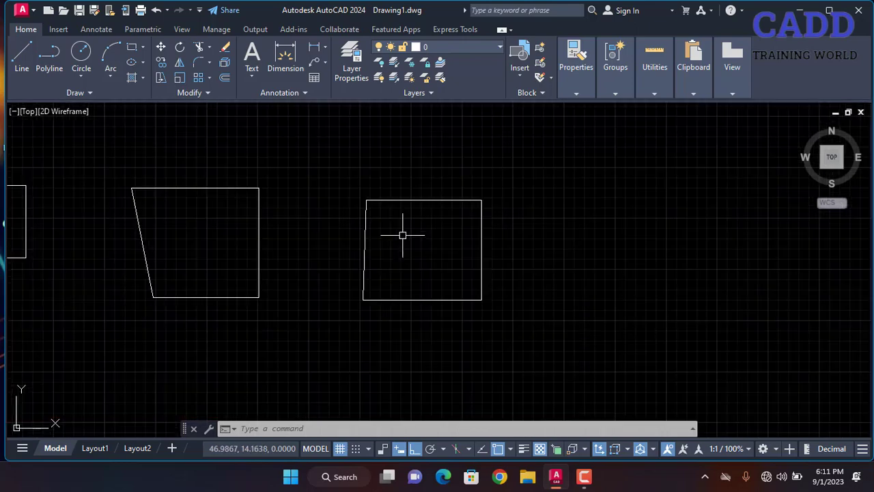
scroll(402, 235, "up", 3)
scroll(402, 235, "down", 4)
middle_click_drag(402, 235, 492, 232)
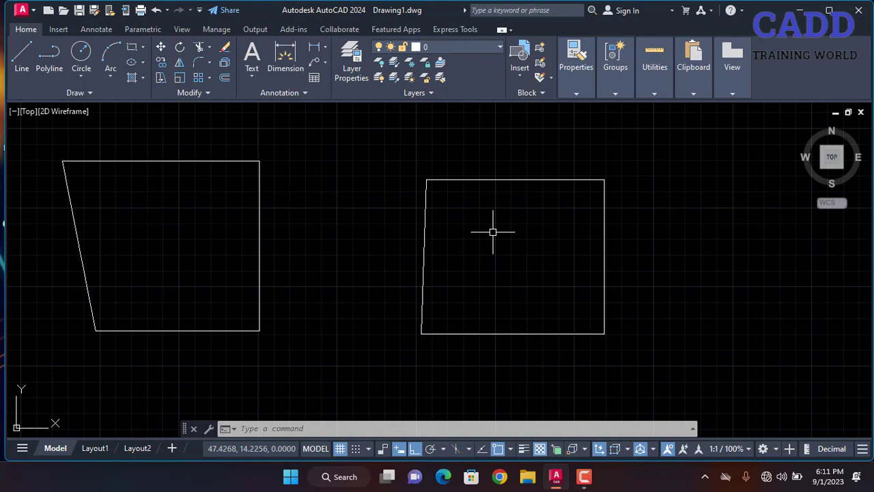
right_click(637, 196)
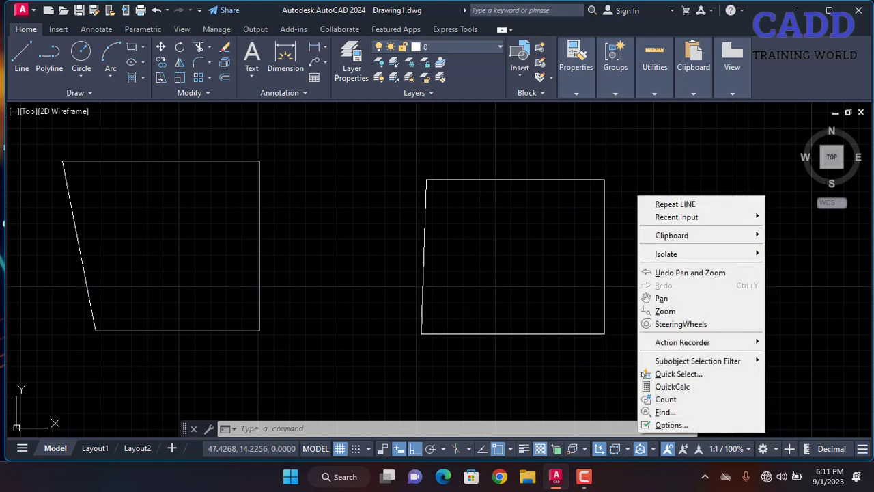
key("Escape")
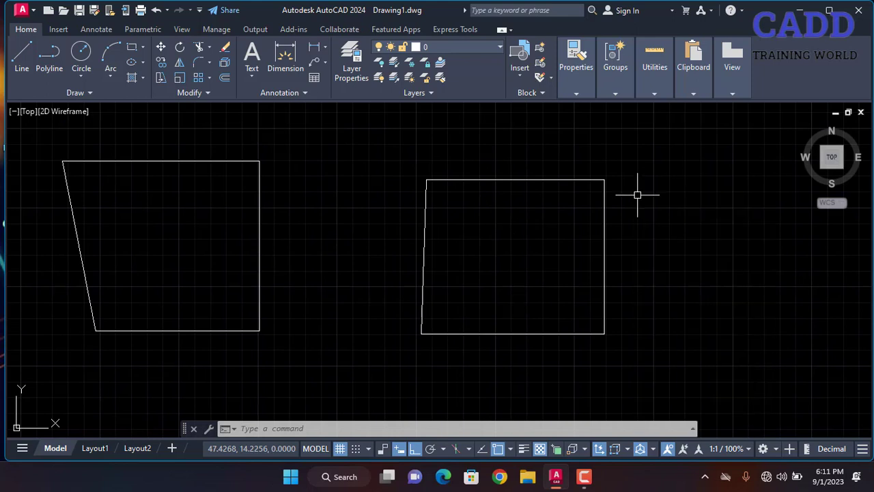
left_click(40, 64)
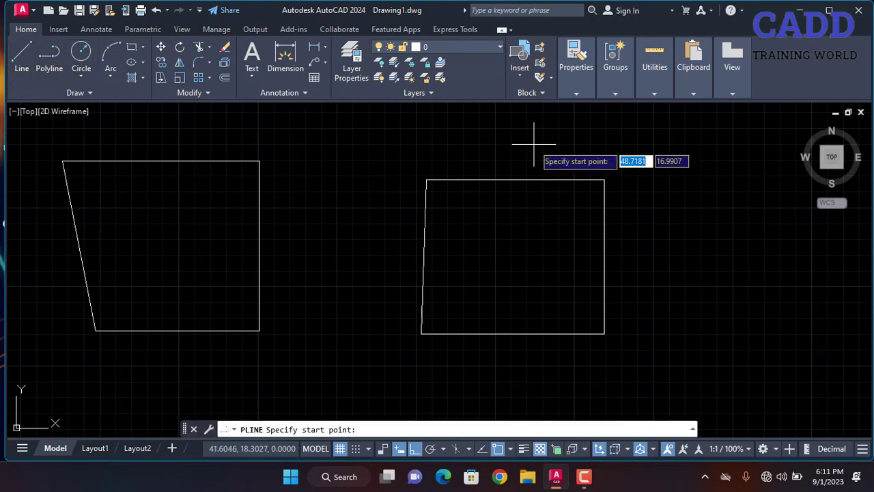
key("Escape")
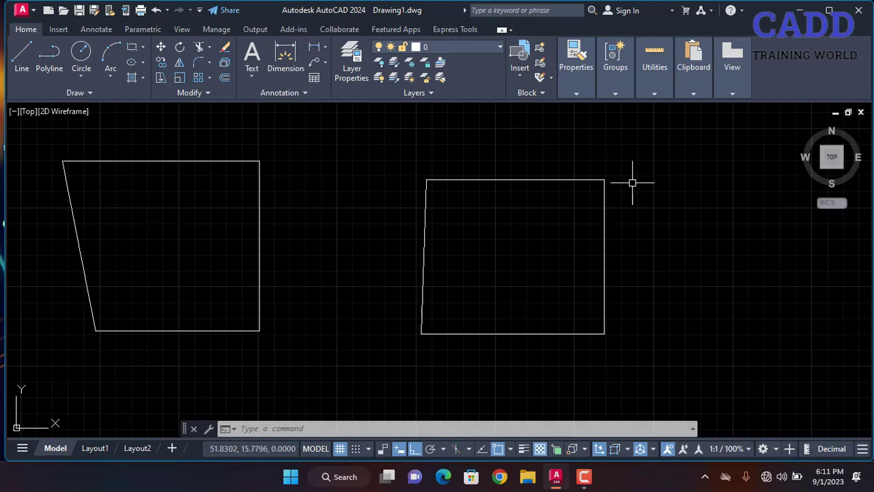
Look over the row of closed outlines drawn with Line, comparing their slanted and straight closing sides.
scroll(632, 183, "down", 4)
scroll(632, 182, "up", 2)
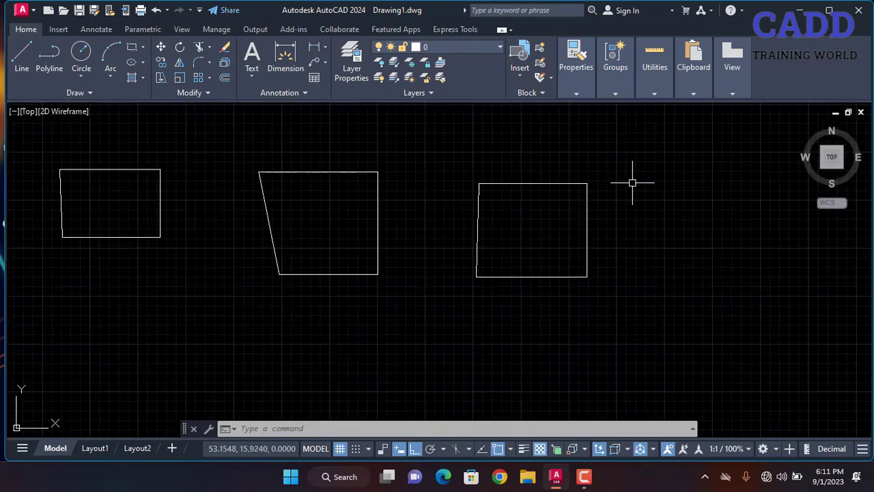
scroll(359, 193, "up", 2)
middle_click_drag(360, 193, 433, 218)
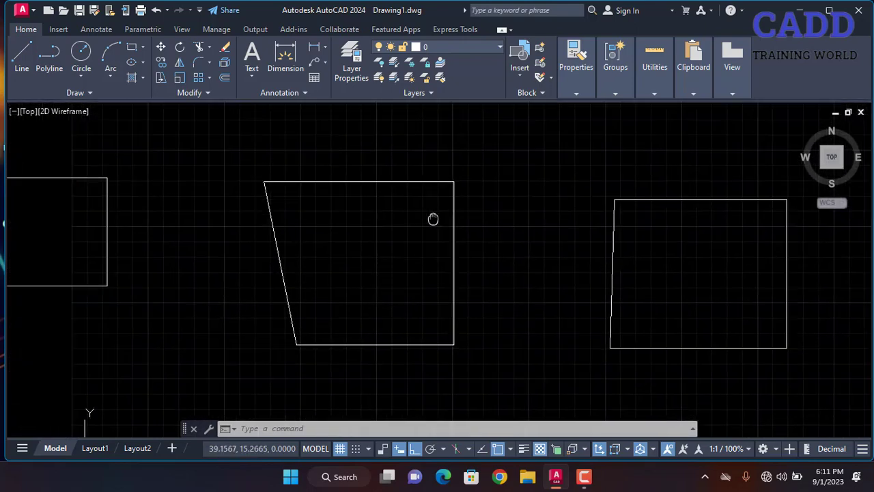
scroll(444, 217, "down", 4)
scroll(451, 217, "up", 2)
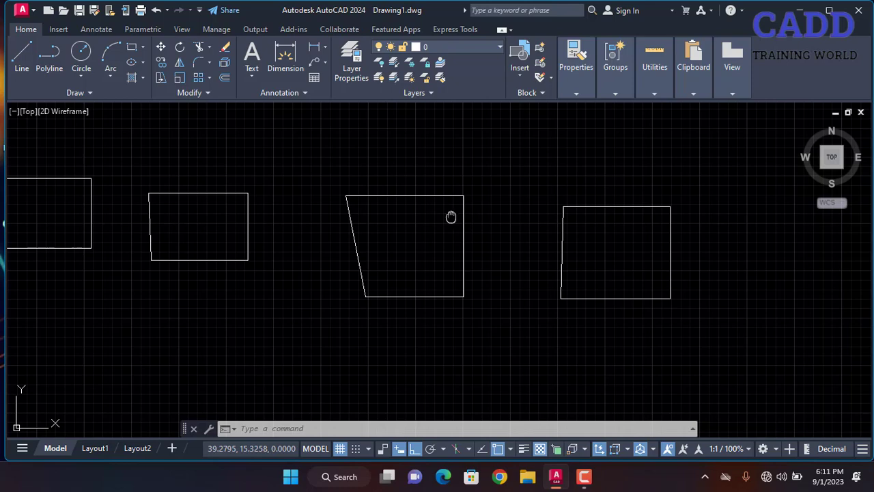
mouse_move(450, 217)
middle_mouse_down()
mouse_move(729, 200)
mouse_move(466, 186)
middle_mouse_up()
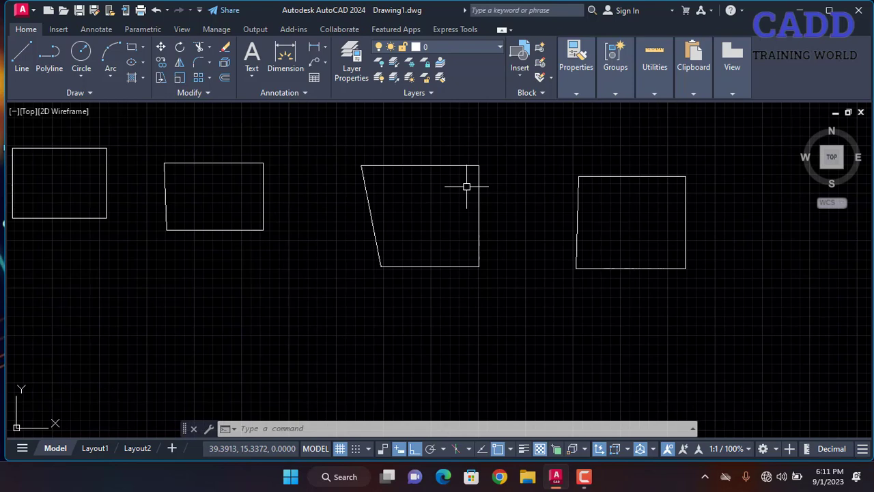
scroll(466, 186, "up", 2)
middle_click_drag(466, 187, 353, 205)
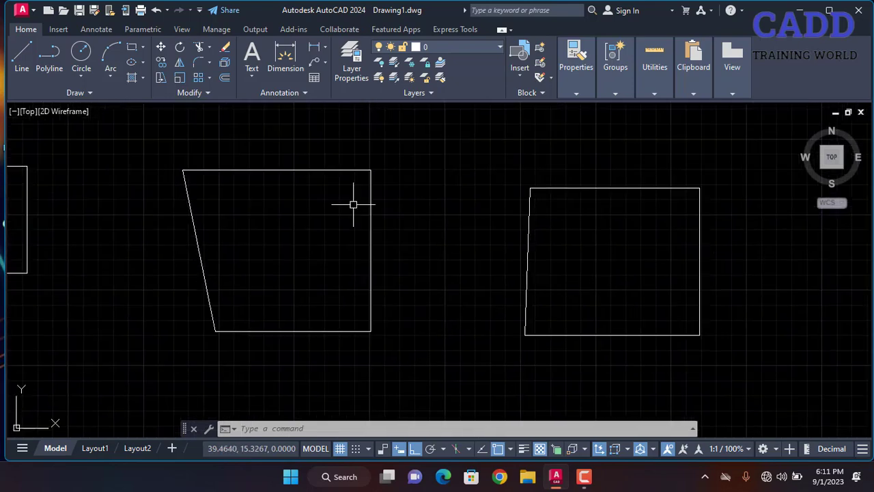
Draw a closed Polyline beside the fourth outline, about 13.7 right, 8 down and 12.1 units left, finished with Close, and select it.
middle_click_drag(842, 250, 633, 239)
scroll(365, 228, "down", 2)
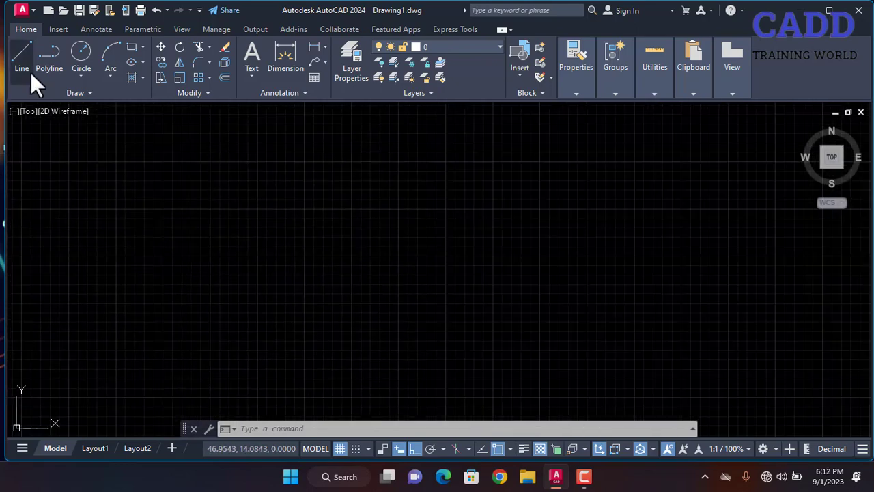
left_click(47, 60)
middle_click_drag(197, 203, 352, 229)
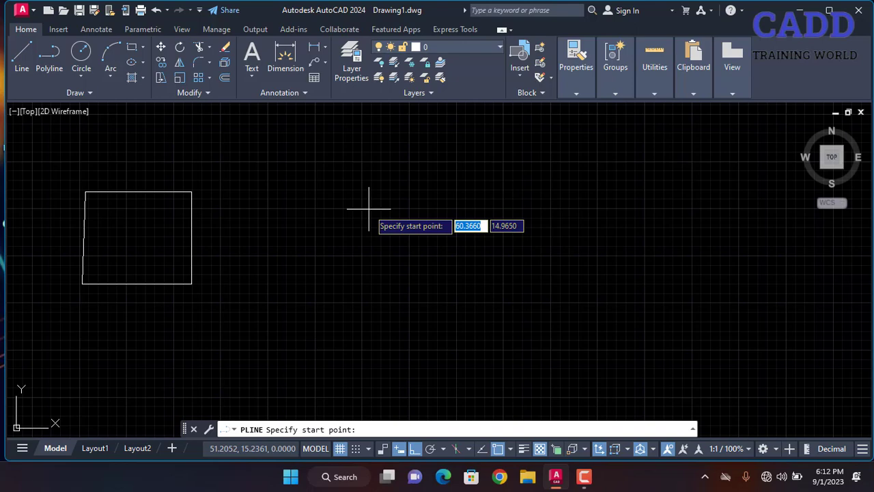
left_click(321, 170)
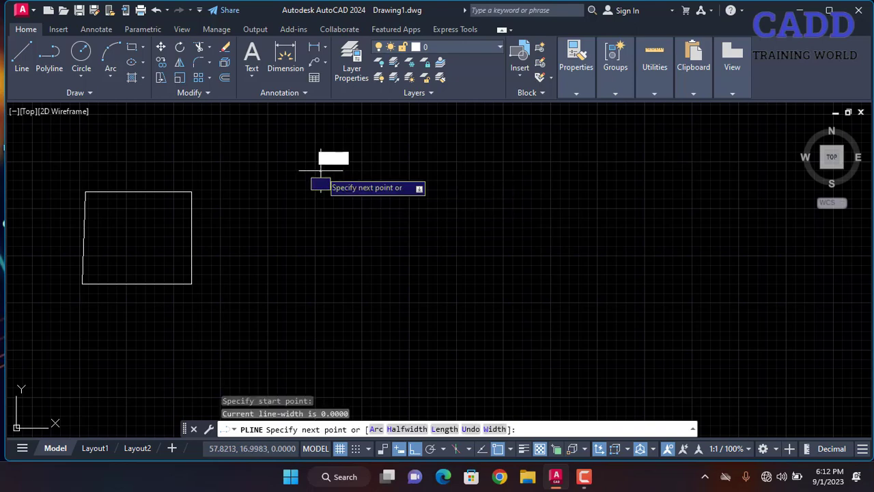
left_click(578, 321)
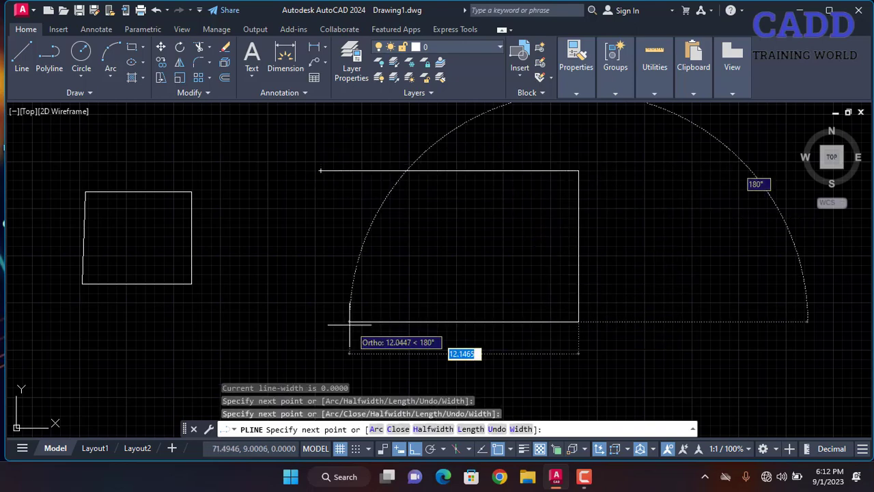
left_click(349, 321)
type("c")
key("Return")
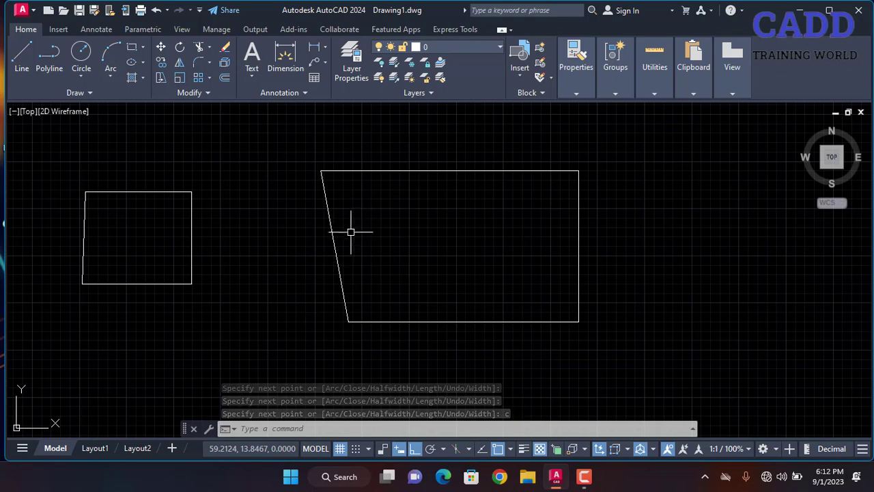
left_click(367, 168)
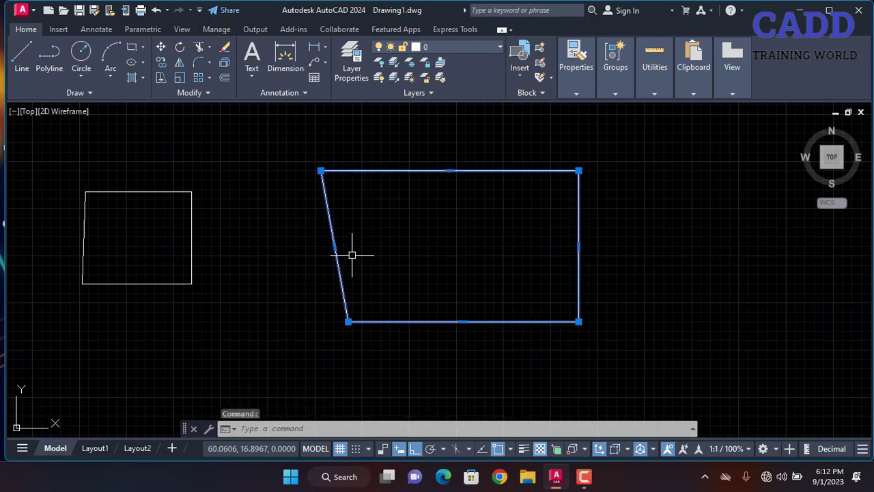
key("Escape")
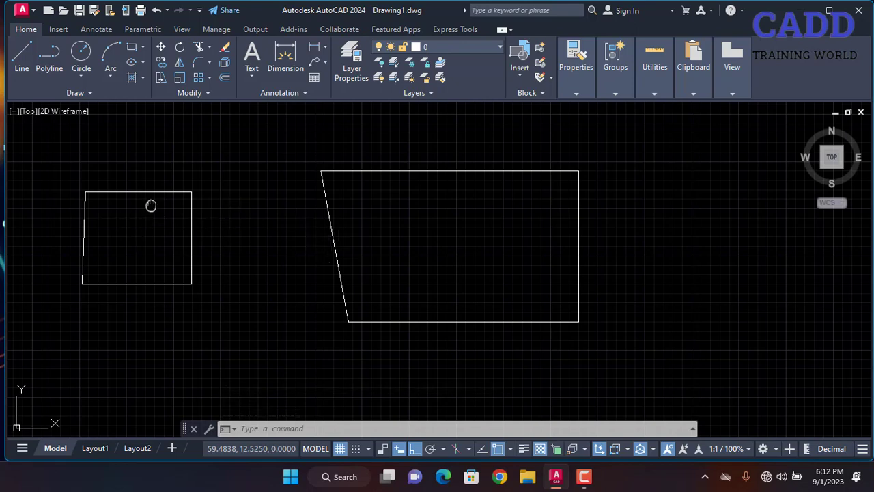
middle_click_drag(151, 205, 246, 204)
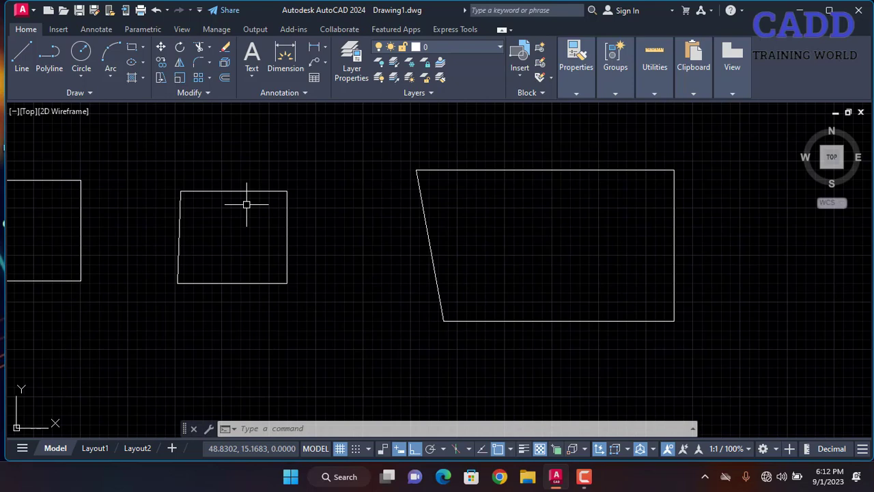
middle_click_drag(769, 167, 580, 187)
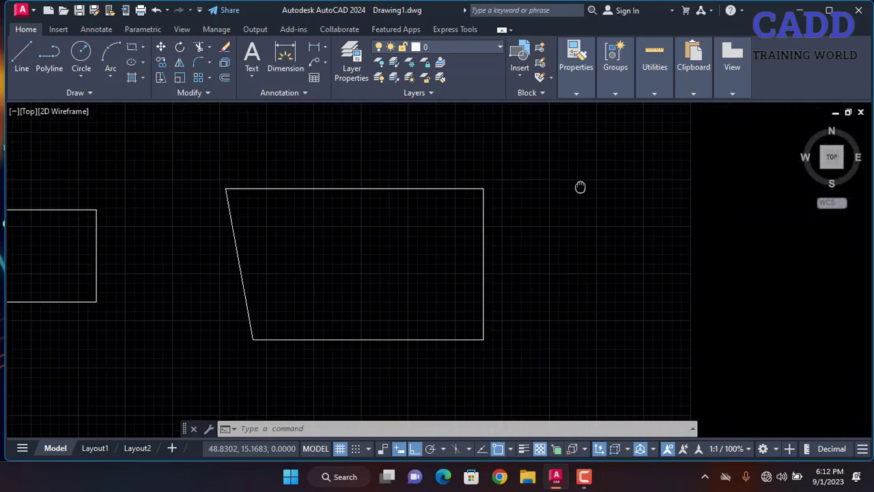
mouse_move(440, 226)
middle_mouse_down()
mouse_move(501, 215)
mouse_move(561, 228)
middle_mouse_up()
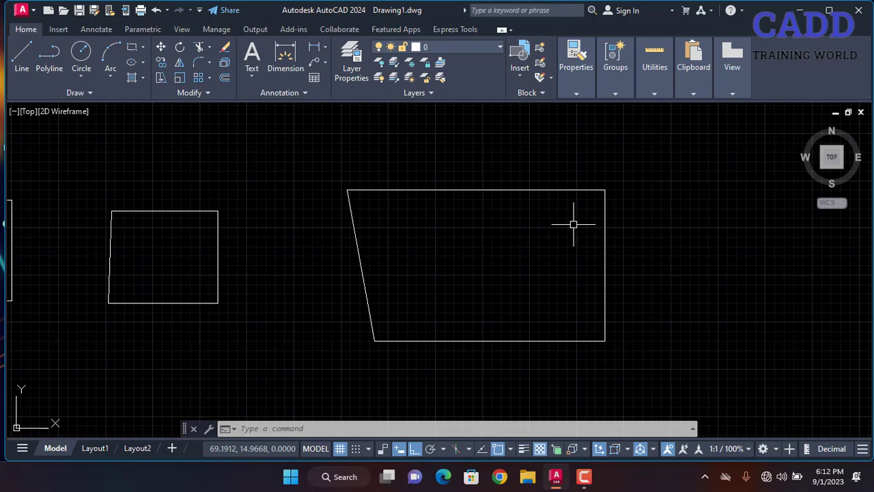
key("Escape")
key("Escape")
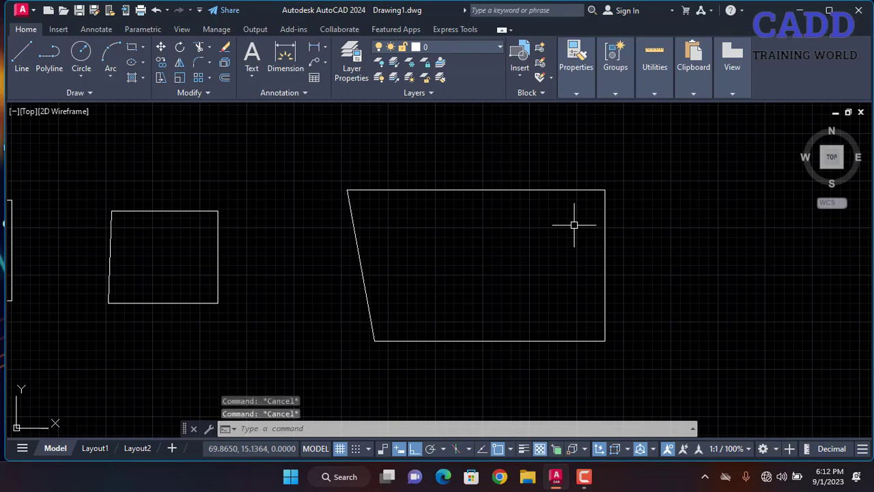
Compare a crossing selection box with an enclosing window selection box stretched around the fourth outline and the polyline, cancelling both.
left_click(759, 129)
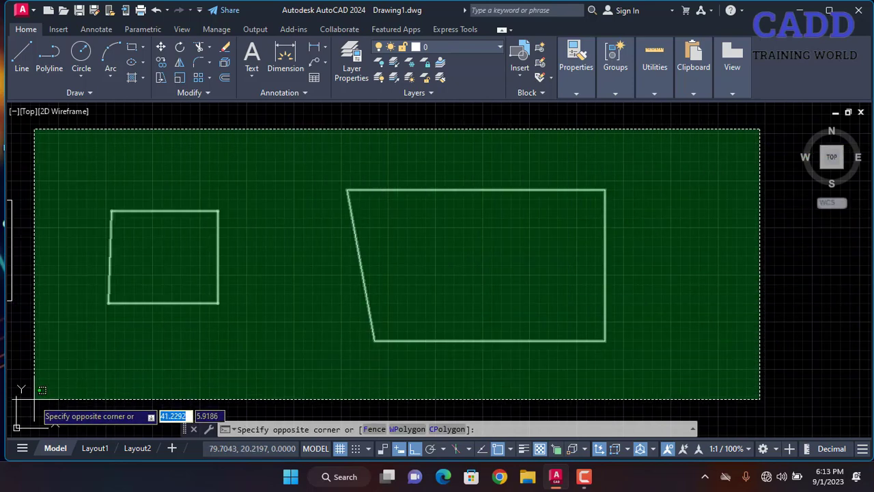
key("Escape")
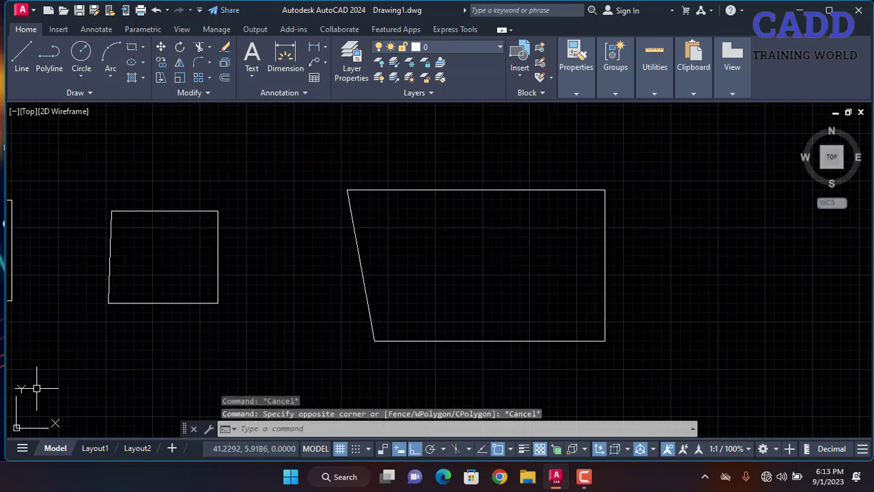
left_click(49, 136)
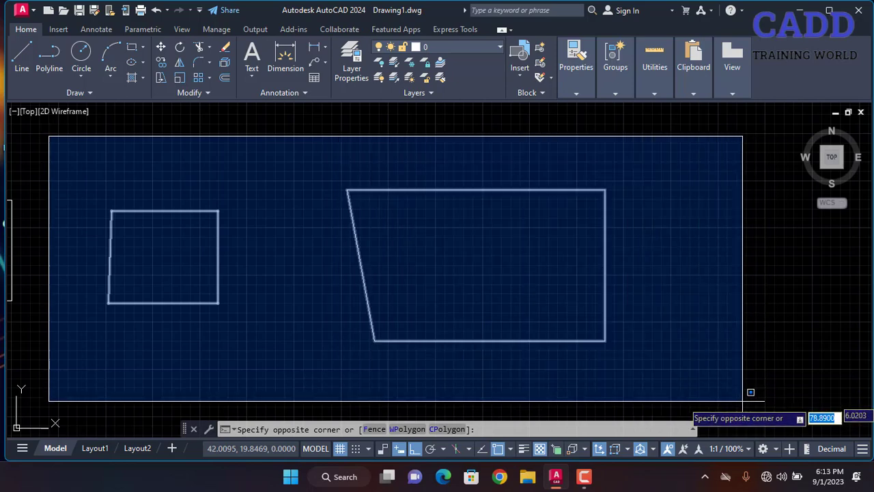
key("Escape")
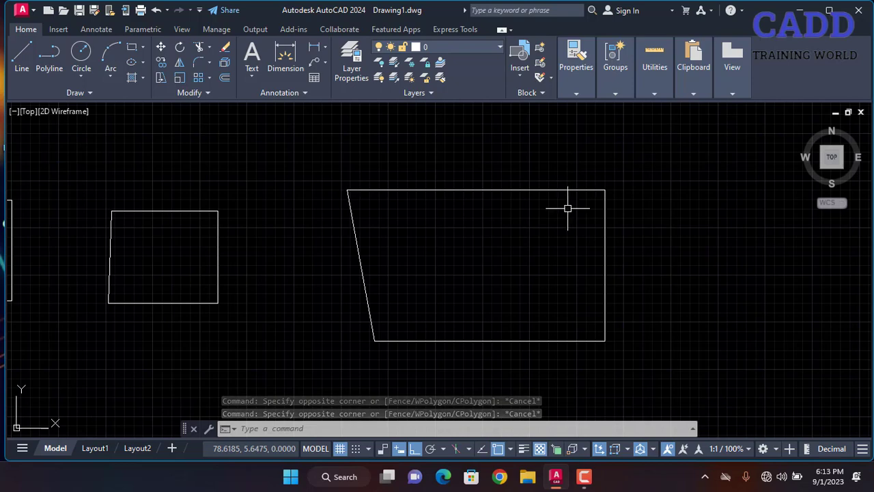
Select the closed polyline with a crossing selection box that only touches its upper-right corner, and clear the selection.
left_click(633, 158)
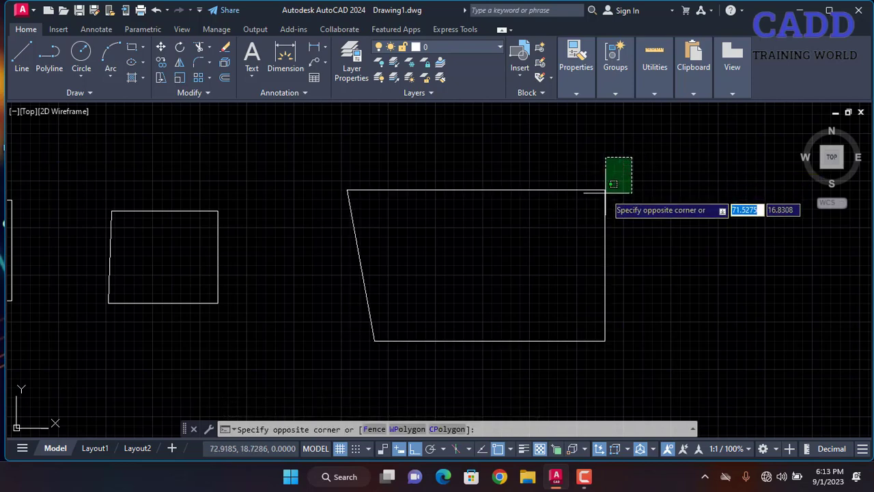
left_click(612, 184)
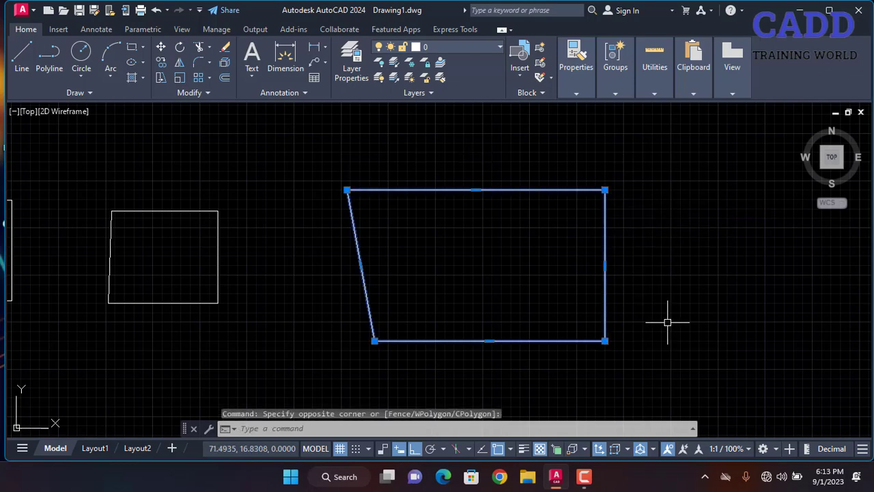
key("Escape")
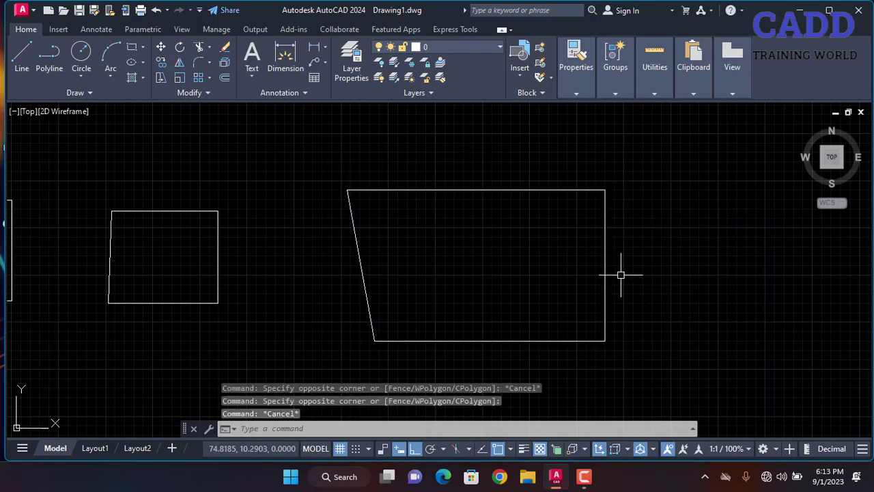
Window-select only the left side of the fourth outline, crossing-select its top and right sides at their shared corner, and clear each selection.
left_click(71, 153)
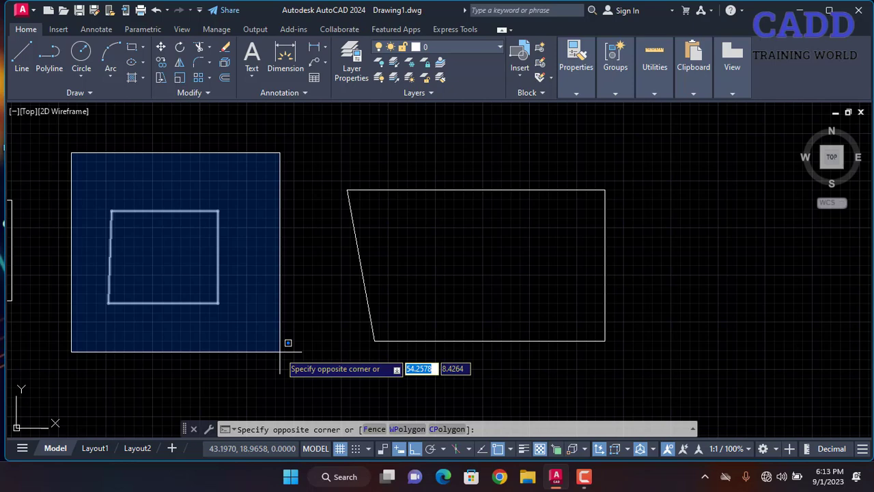
left_click(217, 346)
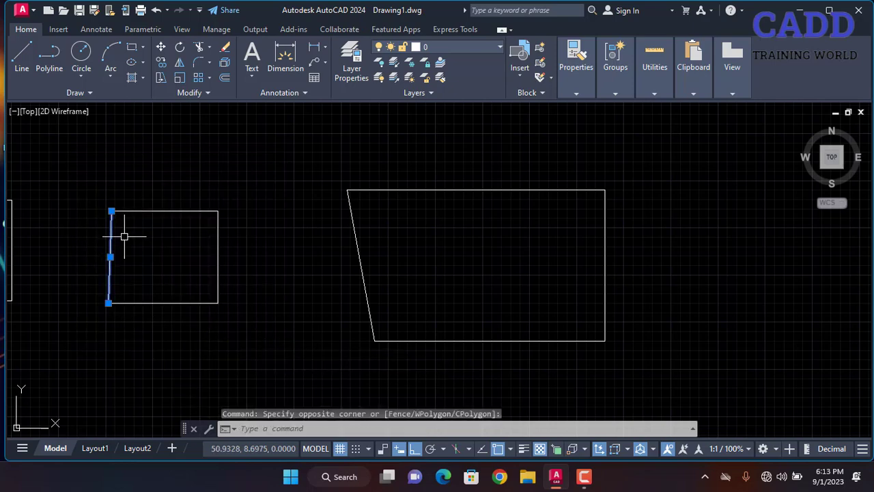
key("Escape")
left_click(271, 165)
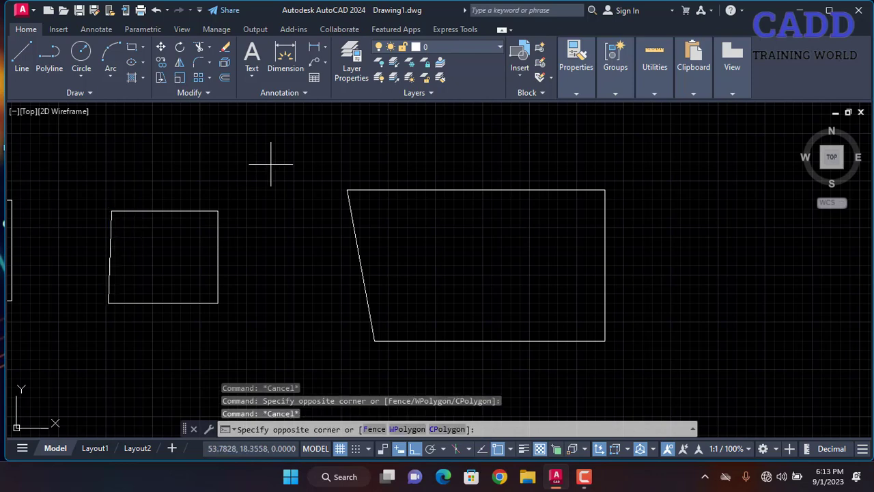
left_click(216, 216)
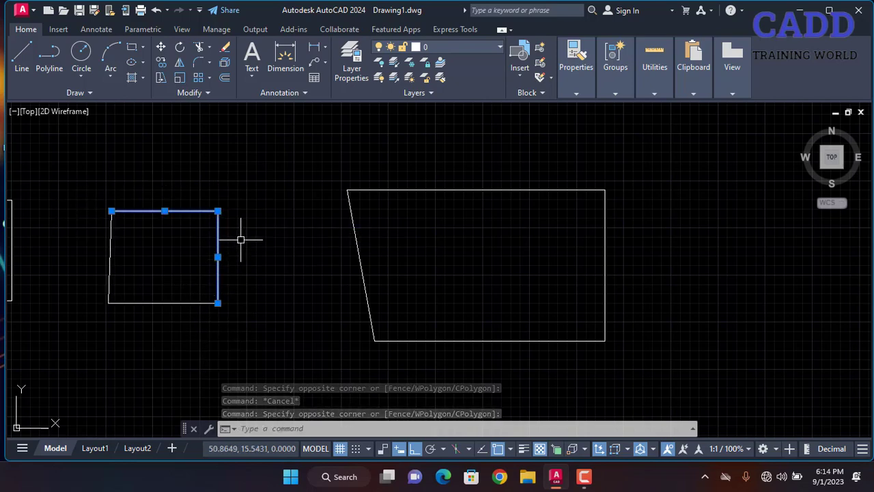
key("Escape")
Repeat the polyline selection with a smaller crossing box over its upper-right corner for comparison with the separate lines, and deselect it.
left_click(604, 179)
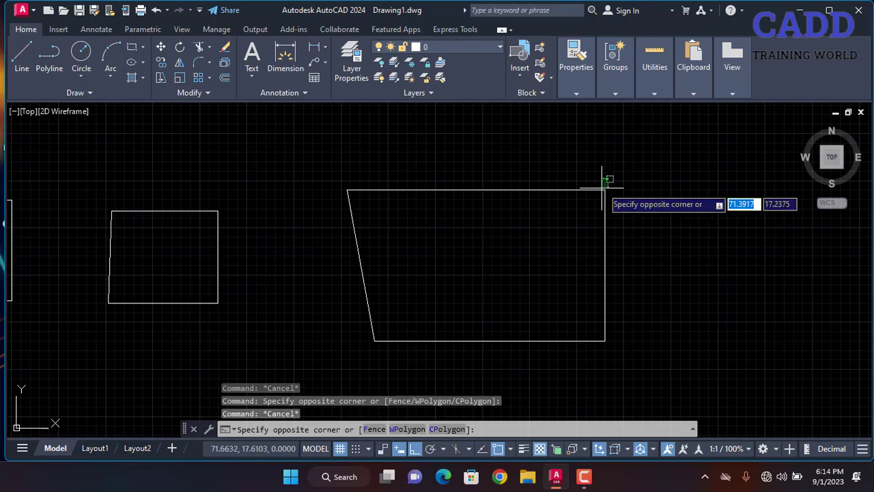
left_click(591, 200)
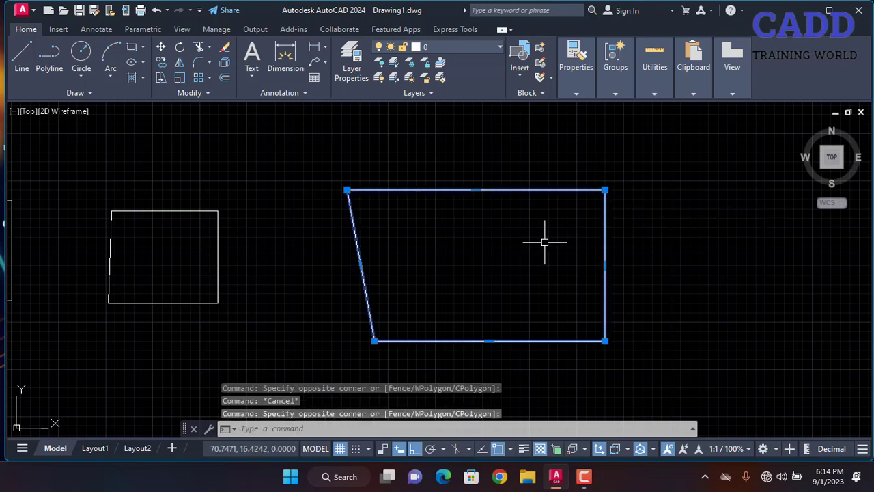
key("Escape")
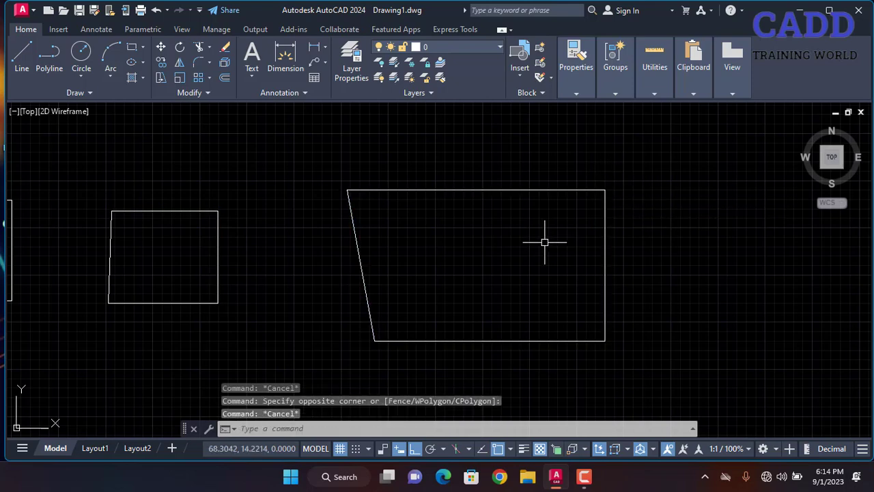
Draw a separate horizontal line about 2.8 units long on the middle of the polyline's top edge.
middle_click_drag(544, 242, 554, 244)
left_click(21, 58)
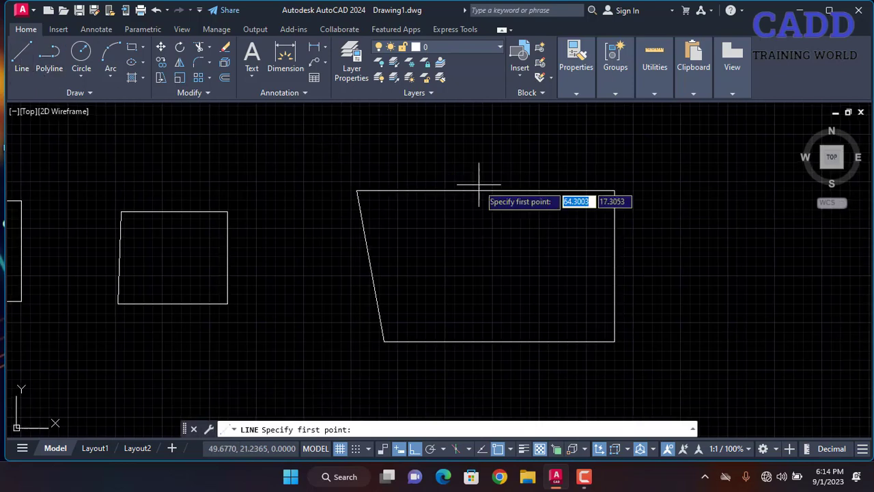
left_click(527, 190)
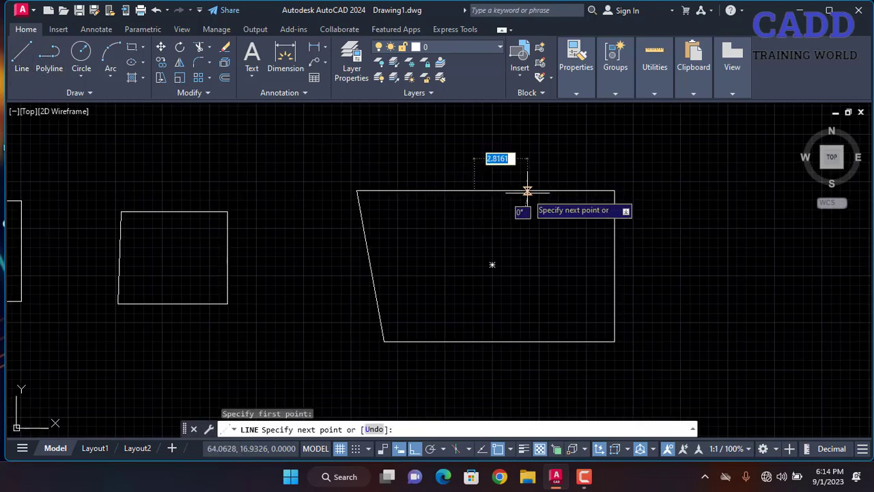
key("Escape")
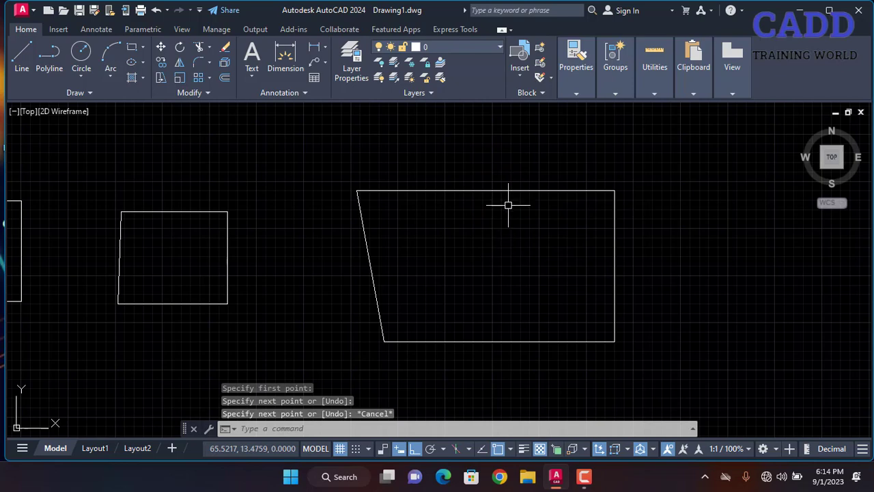
Select the polyline with a crossing box across its top edge beside the short line, and clear the selection.
left_click(558, 162)
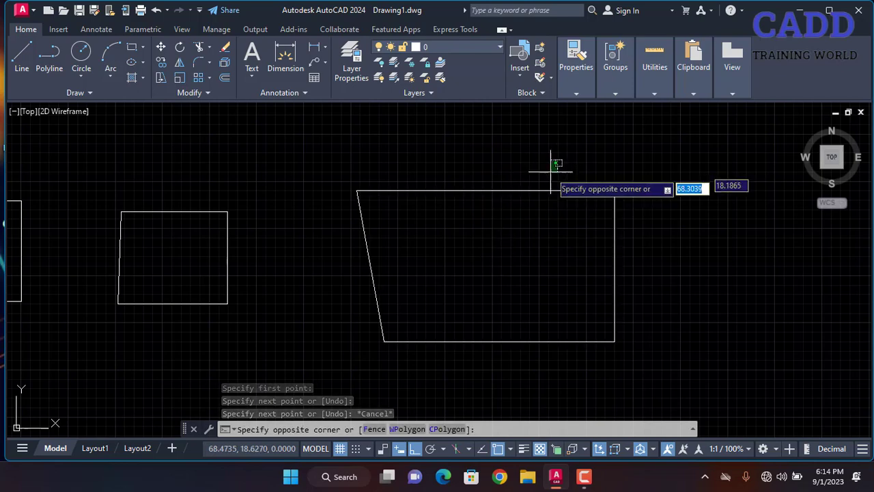
left_click(531, 219)
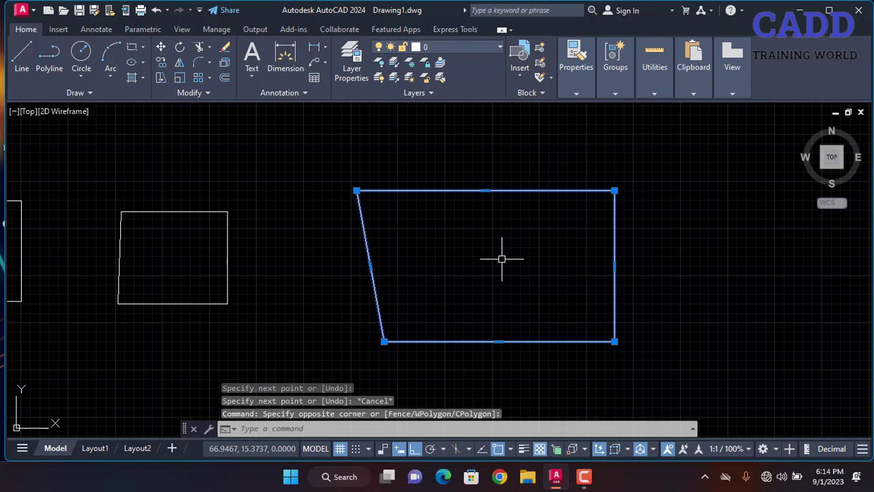
key("Escape")
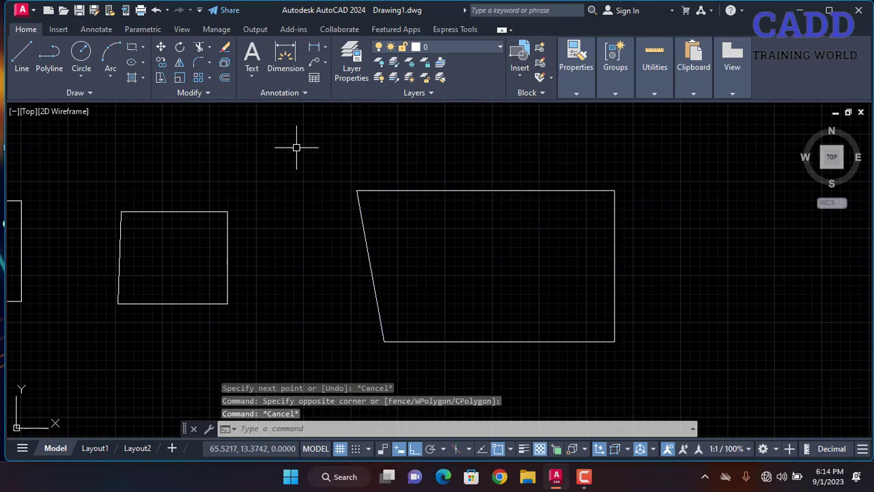
Window-select the short line lying on the polyline's top edge and delete it.
left_click(361, 125)
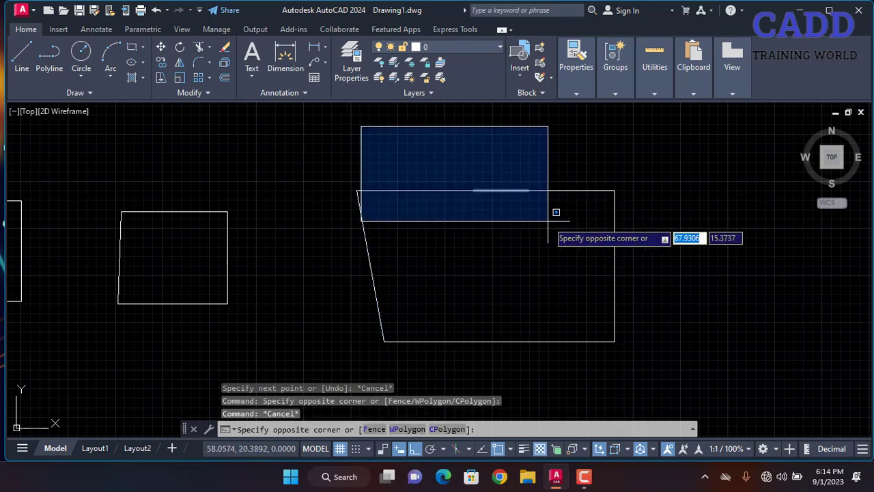
left_click(595, 218)
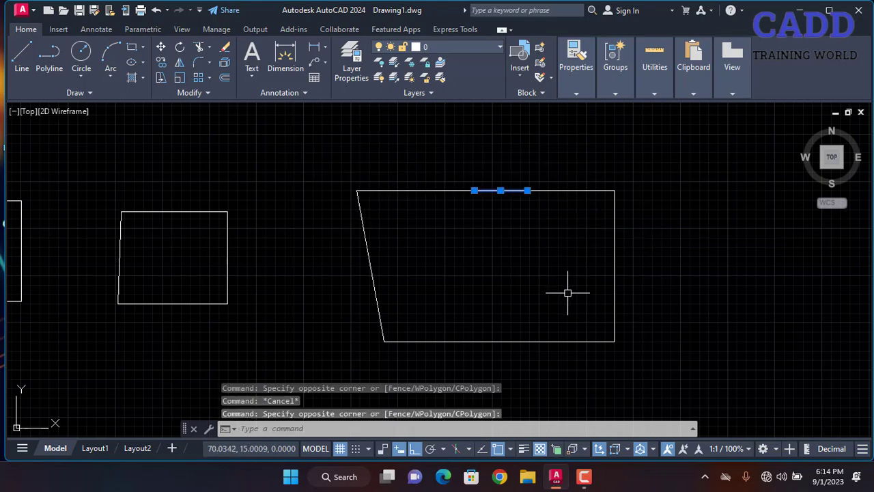
key("Delete")
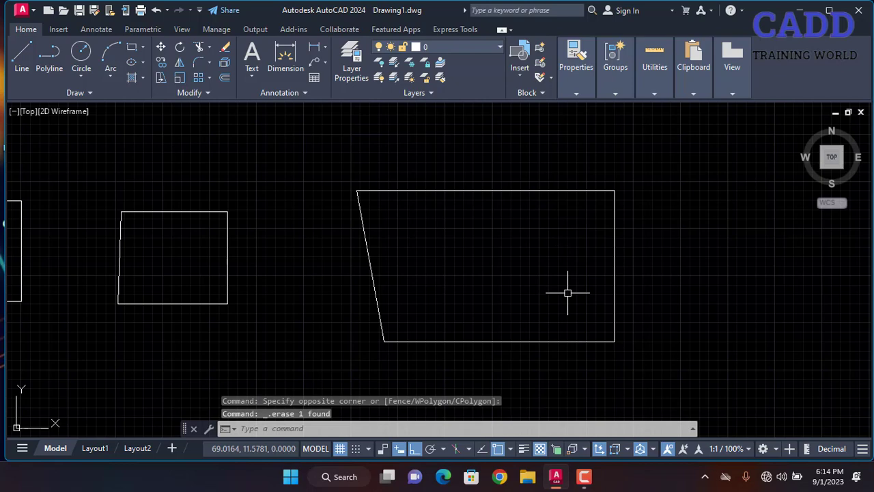
Select the third outline, fourth outline and polyline with a freehand crossing lasso, and clear the selection.
middle_click_drag(425, 211, 596, 235)
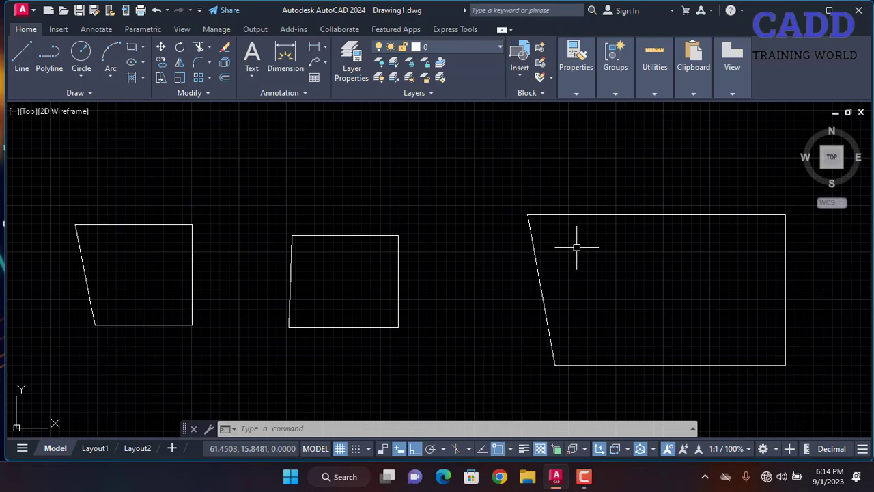
scroll(577, 247, "down", 6)
scroll(576, 247, "up", 4)
middle_click_drag(576, 248, 578, 221)
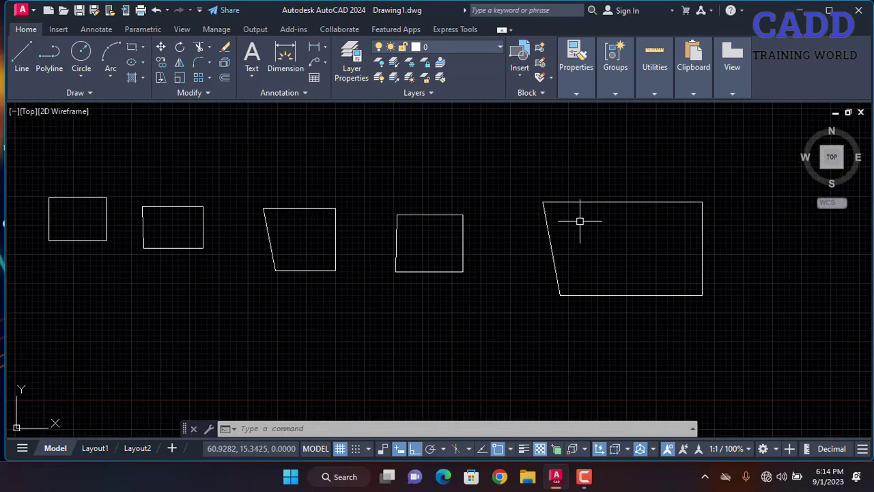
middle_click_drag(587, 177, 607, 218)
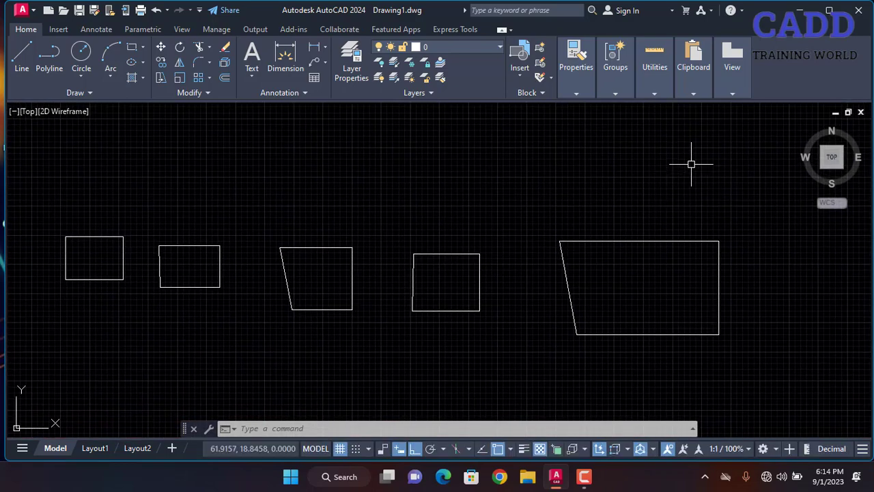
left_click(724, 140)
mouse_move(723, 140)
left_mouse_down()
mouse_move(703, 162)
mouse_move(630, 177)
mouse_move(631, 272)
mouse_move(510, 407)
mouse_move(235, 220)
mouse_move(637, 220)
mouse_move(675, 156)
mouse_move(655, 153)
left_mouse_up()
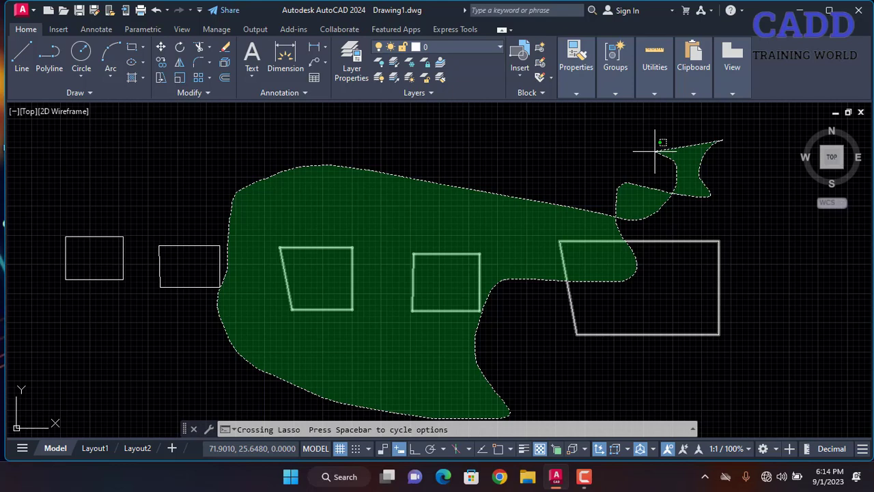
left_click_drag(656, 153, 655, 149)
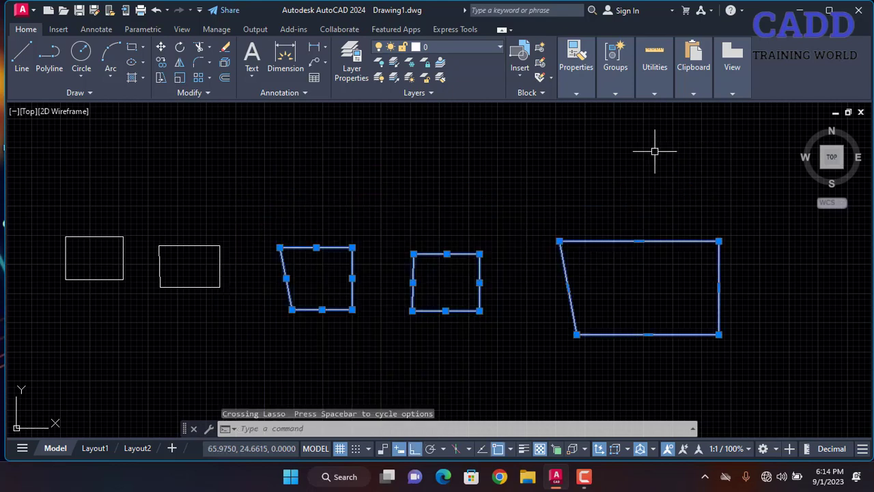
mouse_move(717, 122)
left_mouse_down()
mouse_move(571, 171)
mouse_move(490, 250)
mouse_move(532, 362)
mouse_move(737, 351)
mouse_move(662, 273)
mouse_move(633, 212)
left_mouse_up()
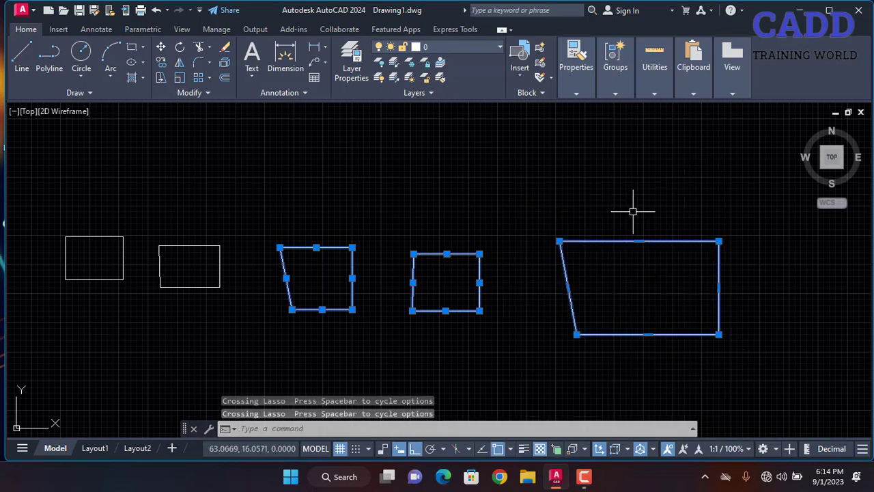
key("Escape")
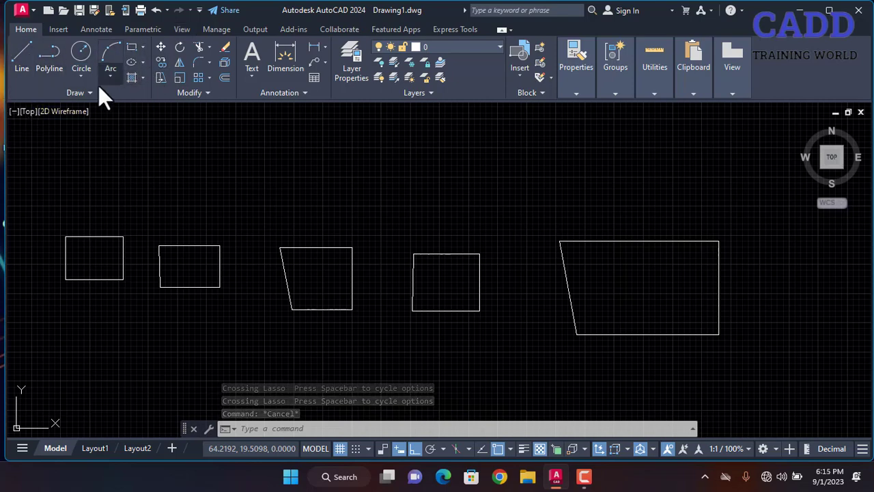
left_click(755, 179)
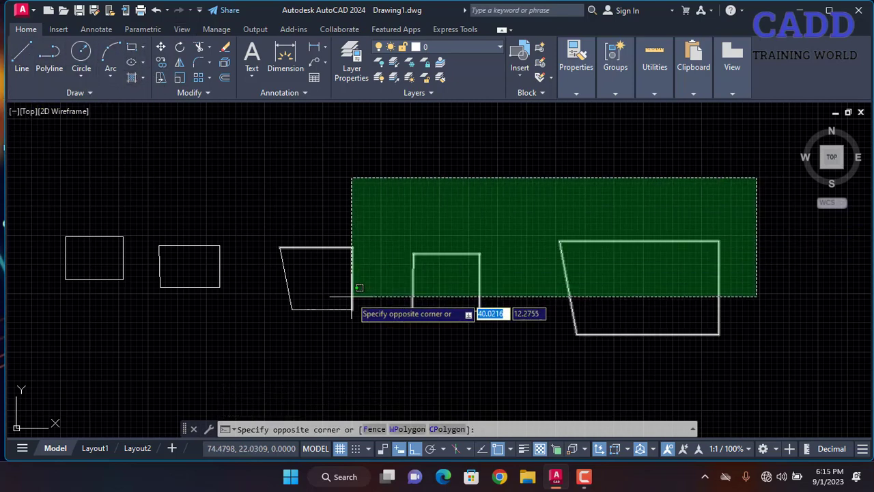
left_click(586, 208)
middle_click_drag(654, 217, 89, 127)
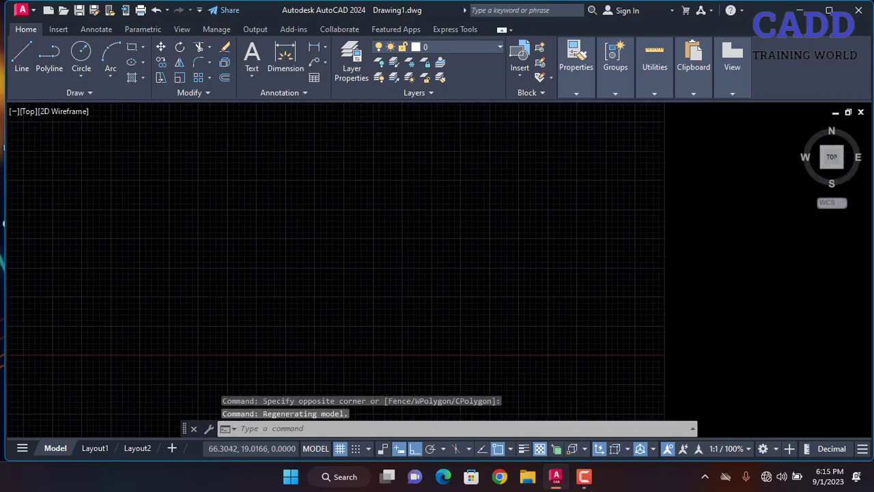
left_click(60, 67)
scroll(306, 217, "down", 6)
middle_click_drag(284, 234, 363, 262)
key("Escape")
Select all five outlines with one crossing box and delete them.
left_click(364, 182)
left_click(69, 353)
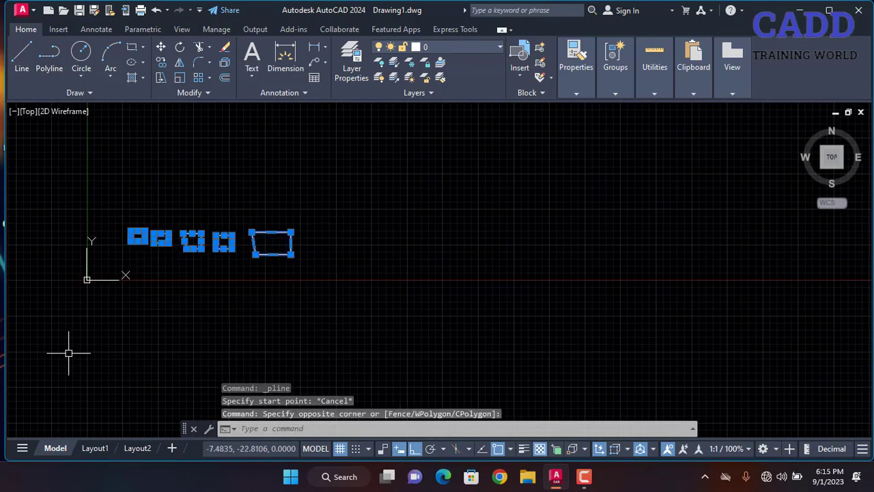
key("Delete")
Start a polyline with a horizontal segment about 80 units to the right, then a downward tangent arc about 48.5 units across.
left_click(49, 55)
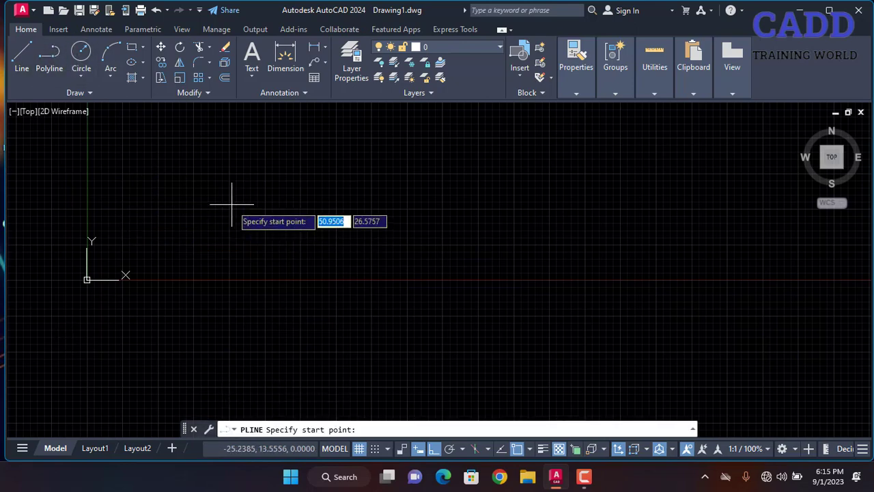
left_click(232, 203)
left_click(459, 203)
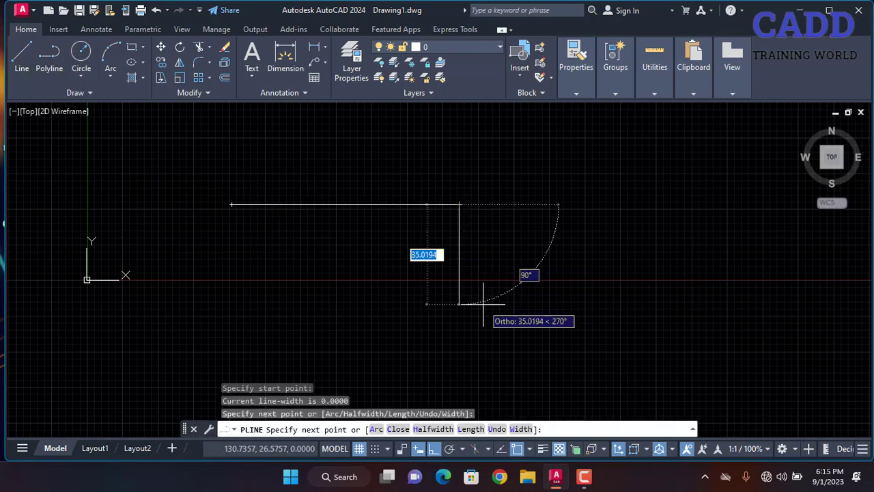
type("a")
key("Return")
left_click(459, 342)
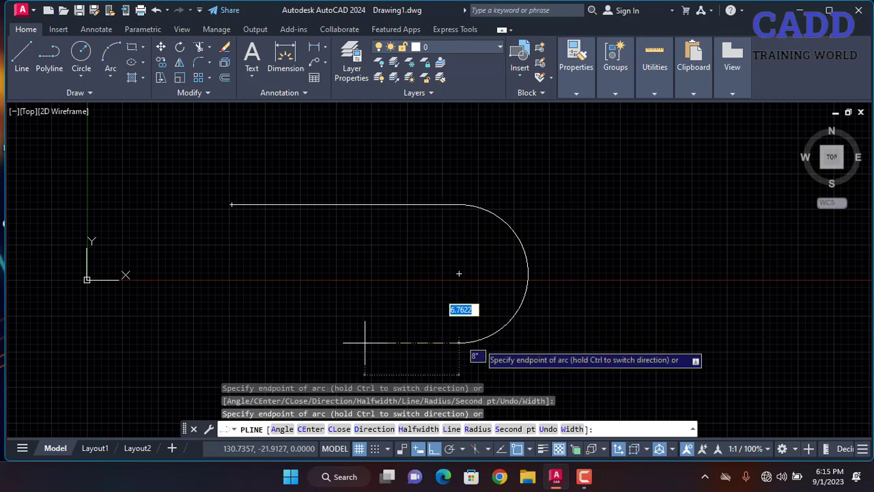
Switch the polyline back to Line mode, add a bottom segment ending roughly beneath the start point, and close the outline.
type("l")
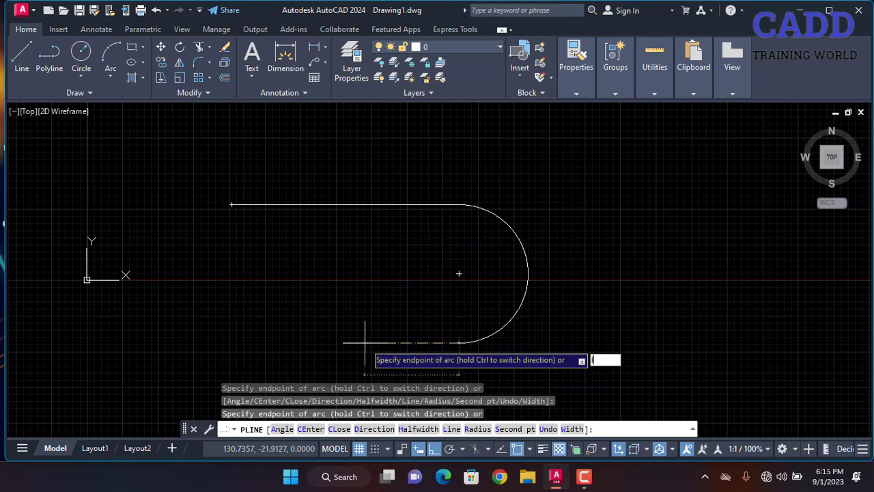
key("Return")
middle_click_drag(304, 314, 300, 280)
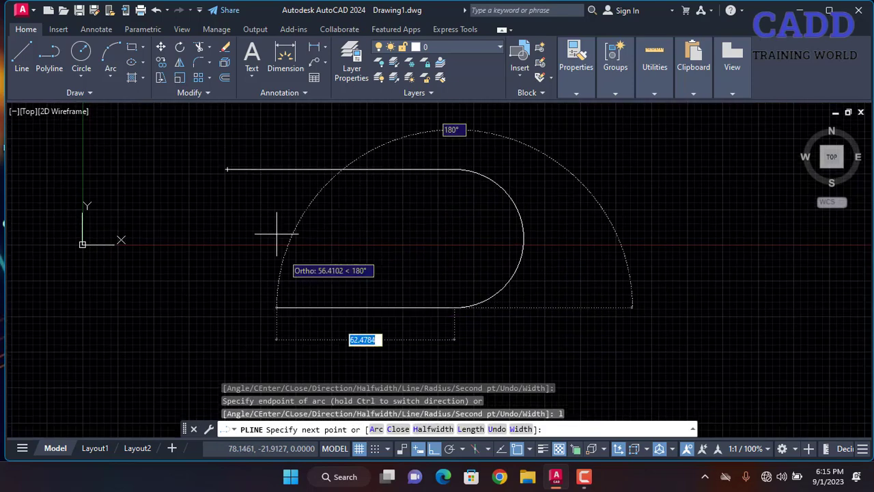
left_click(232, 300)
type("c")
key("Return")
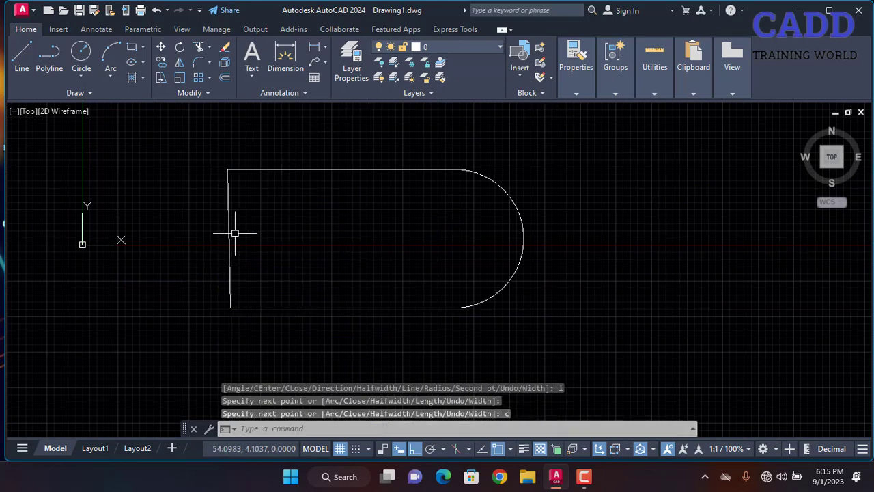
Start a second polyline to the right of the rounded outline with starting and ending width 0.5.
mouse_move(454, 249)
middle_mouse_down()
mouse_move(154, 205)
mouse_move(313, 331)
mouse_move(257, 263)
middle_mouse_up()
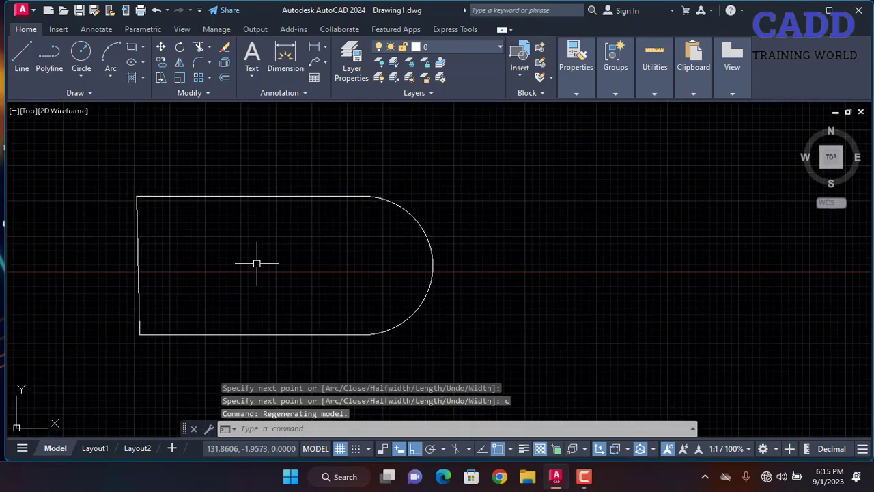
left_click(53, 60)
middle_click_drag(538, 203, 354, 188)
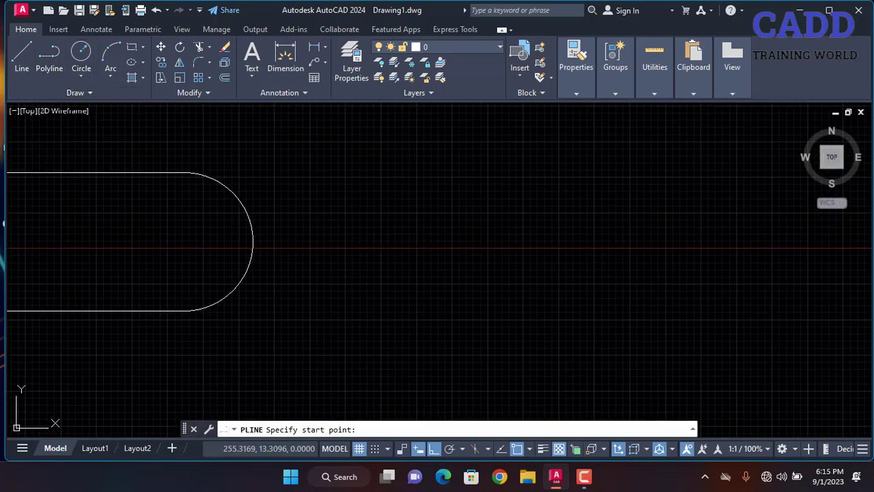
left_click(364, 173)
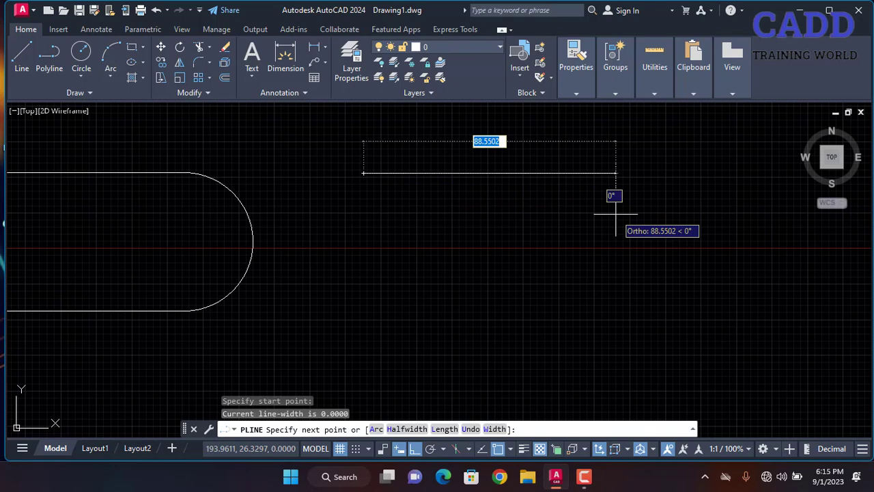
type("w")
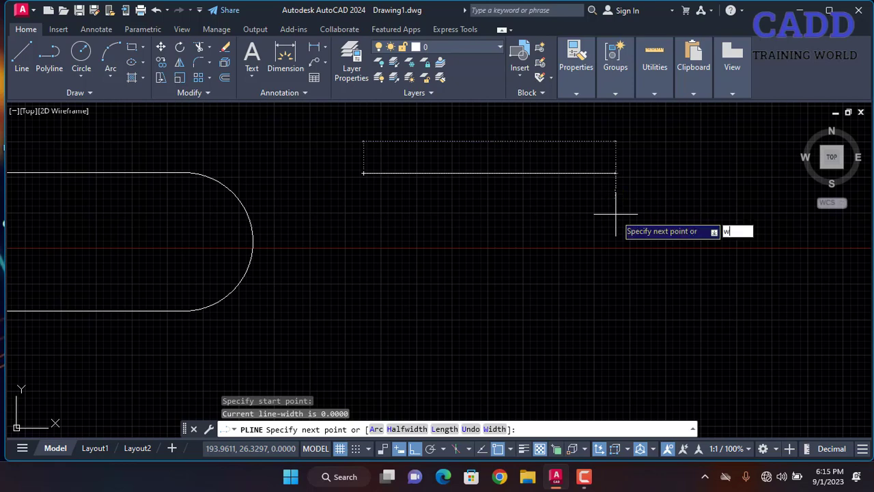
key("Return")
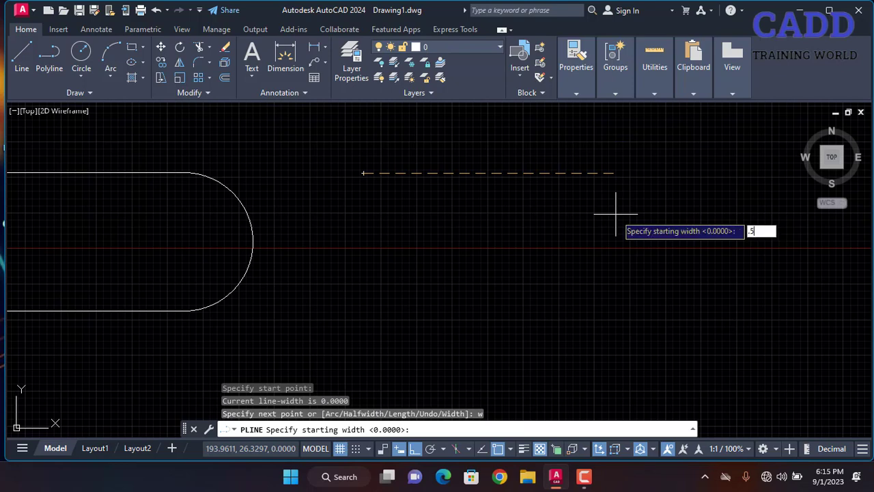
key("Return")
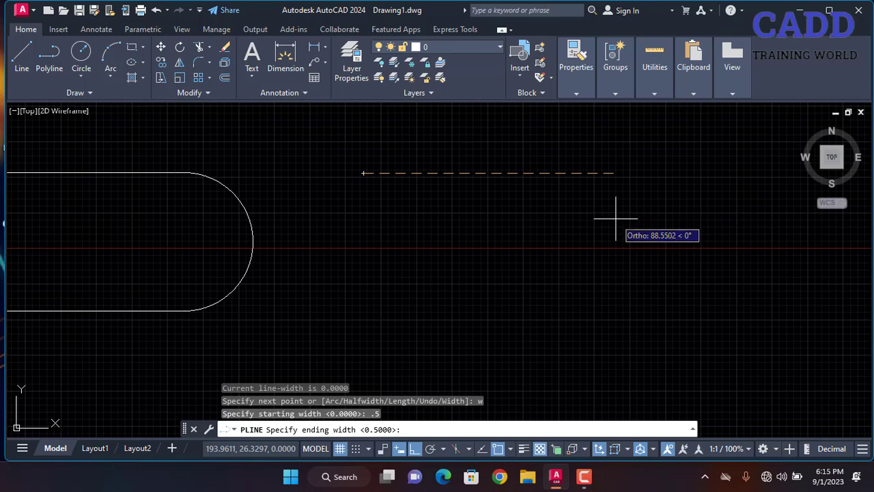
key("Return")
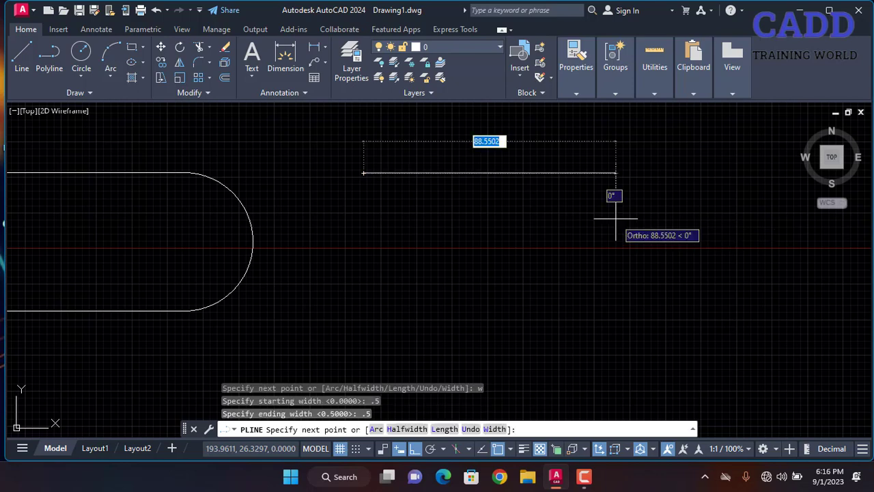
Add wide polyline segments of about 14 units right, 6.4 down, 6 left and 6.1 down.
scroll(351, 156, "up", 5)
scroll(473, 243, "up", 4)
middle_click_drag(472, 243, 406, 131)
scroll(404, 135, "down", 4)
left_click(732, 169)
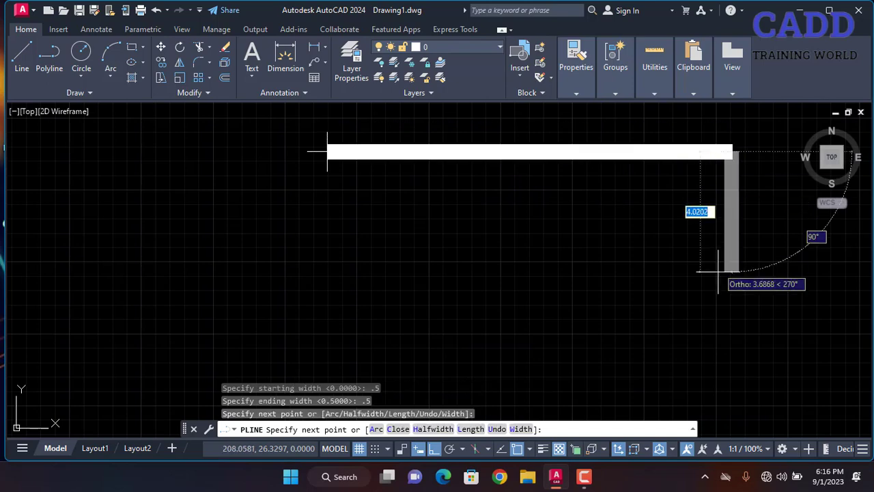
left_click(732, 336)
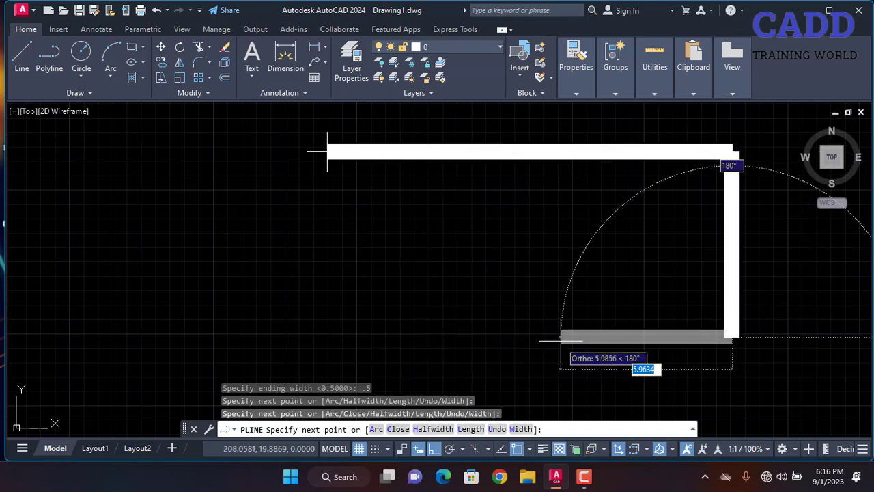
left_click(562, 340)
middle_click_drag(562, 347, 519, 171)
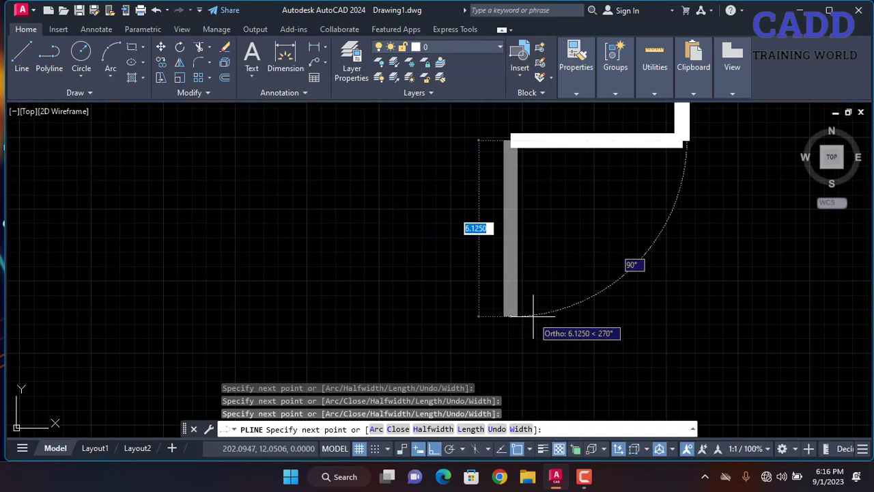
left_click(532, 312)
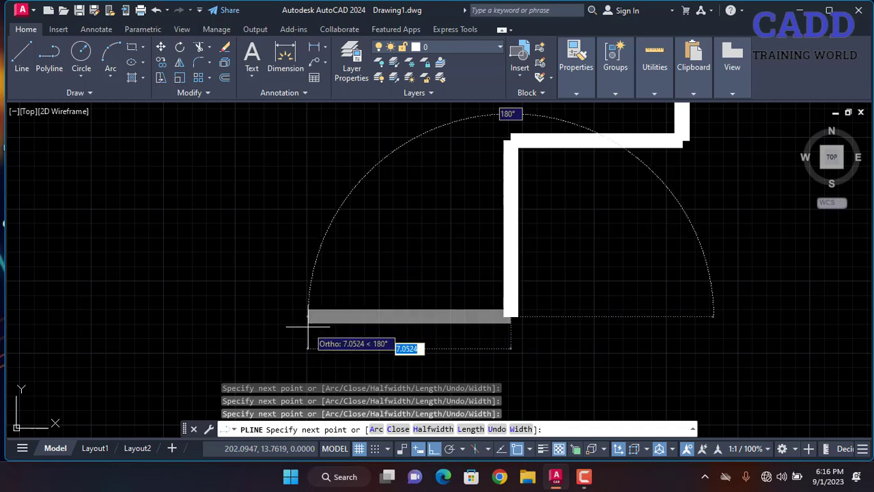
Continue the wide polyline with a semicircular arc about 7 units across to the left, then a straight segment about 6 units up.
type("a")
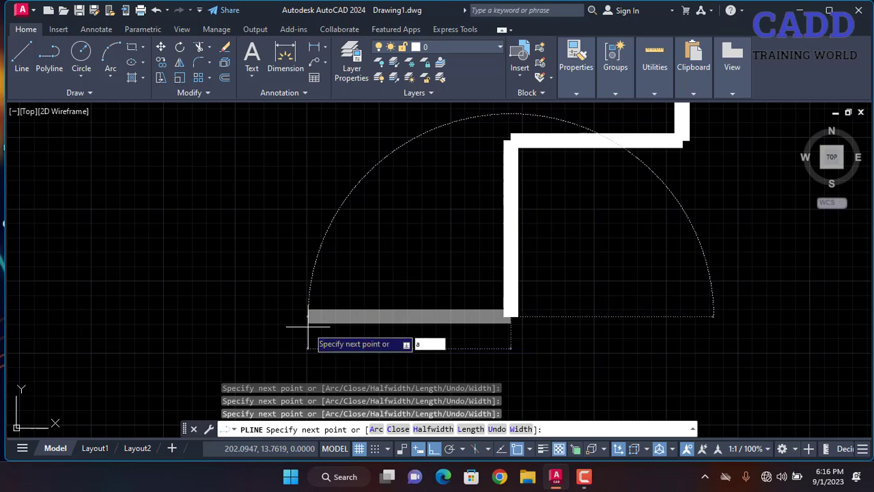
key("Return")
left_click(308, 326)
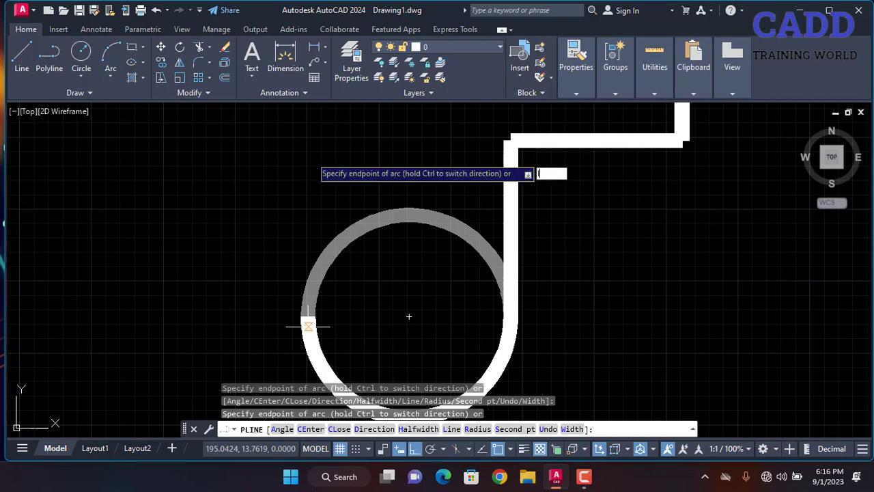
key("Return")
scroll(326, 129, "down", 2)
middle_click_drag(327, 131, 377, 266)
left_click(371, 274)
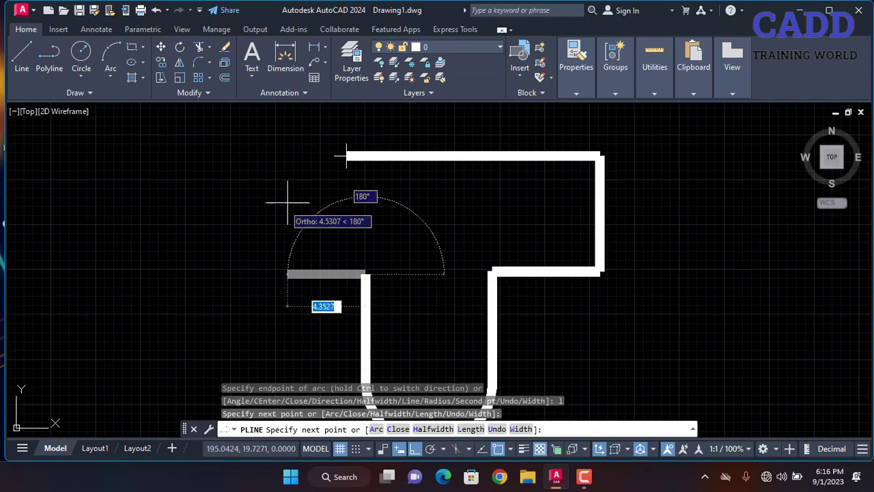
Add a short segment about 1.2 units to the left and close the wide polyline.
left_click(344, 273)
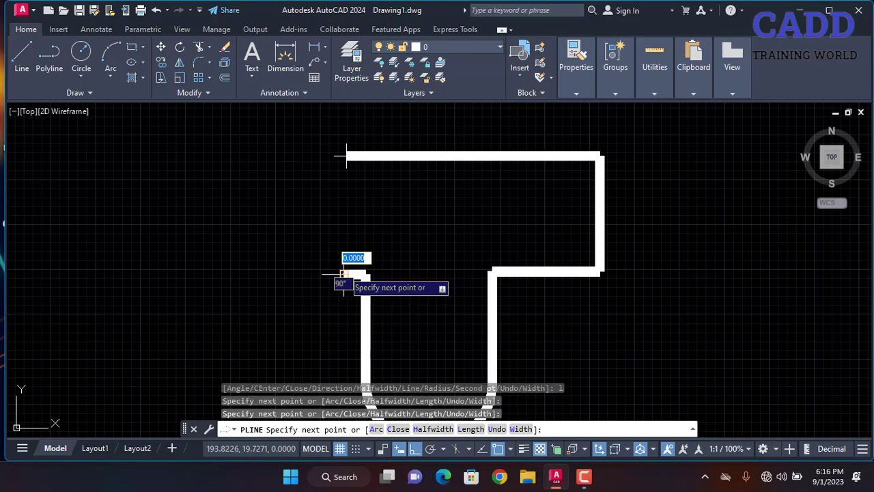
type("c")
key("Return")
scroll(699, 332, "down", 2)
middle_click_drag(699, 332, 694, 292)
scroll(695, 291, "up", 4)
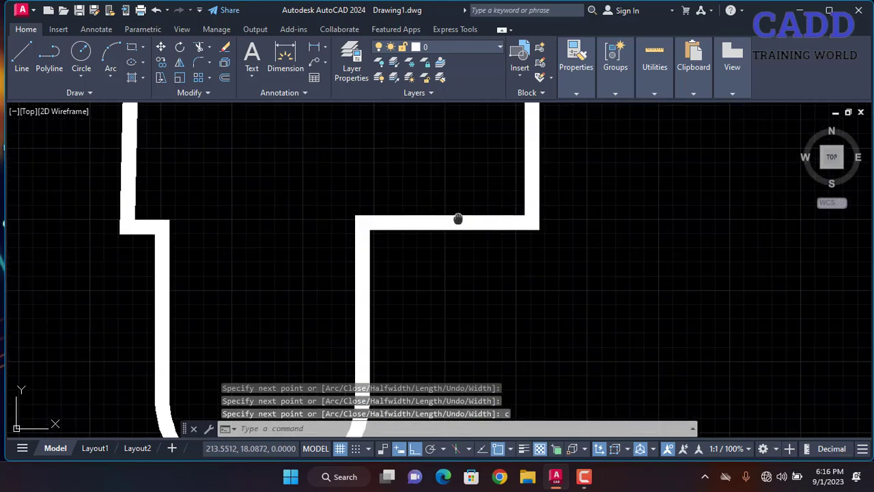
mouse_move(458, 219)
middle_mouse_down()
mouse_move(495, 245)
mouse_move(375, 230)
middle_mouse_up()
scroll(495, 245, "down", 4)
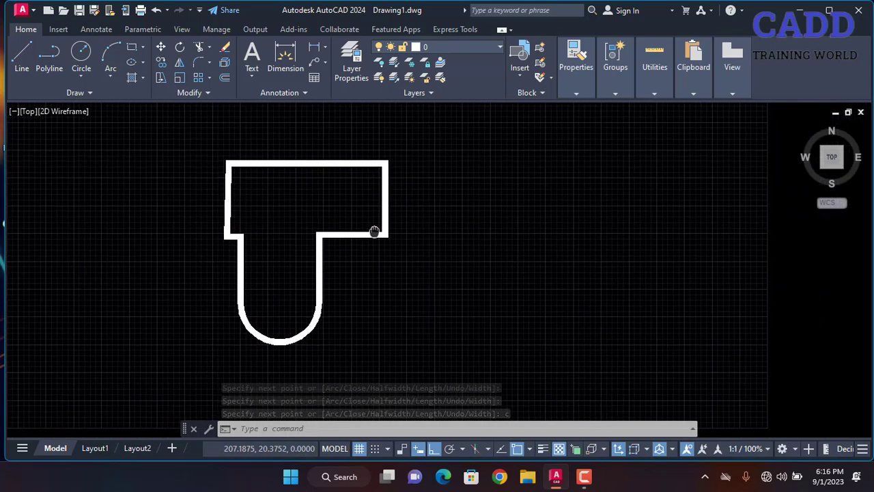
scroll(432, 177, "up", 2)
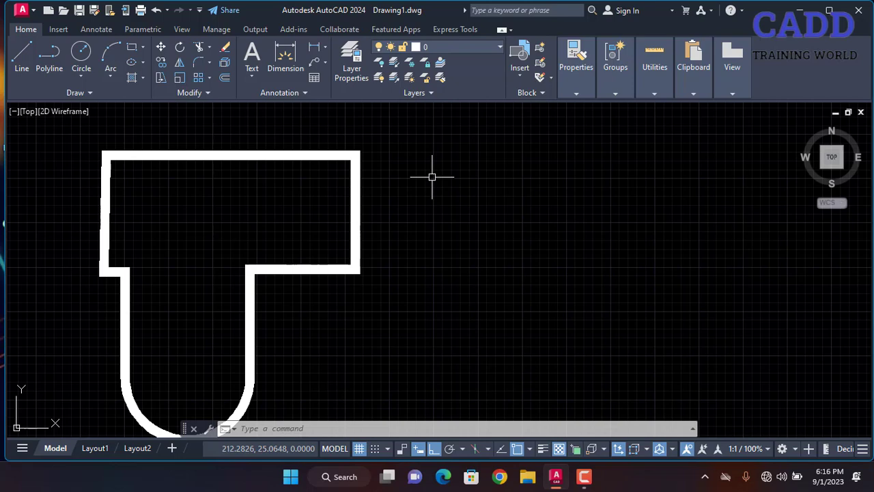
Start another polyline to the right of the T-shaped outline with starting and ending half-width 0.5.
left_click(47, 76)
left_click(447, 170)
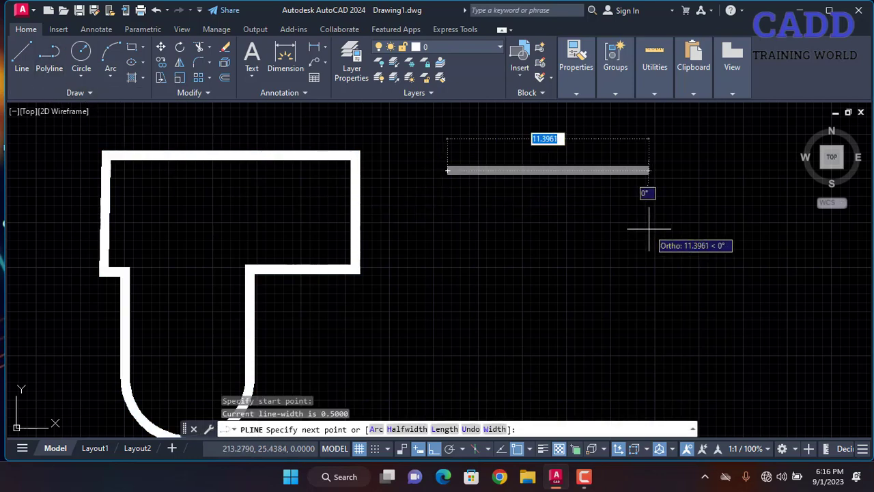
type("h")
key("Return")
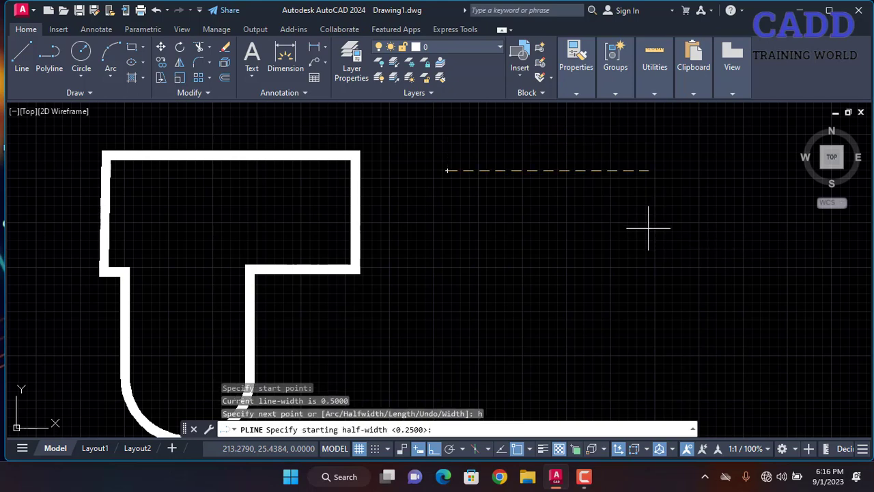
key("Return")
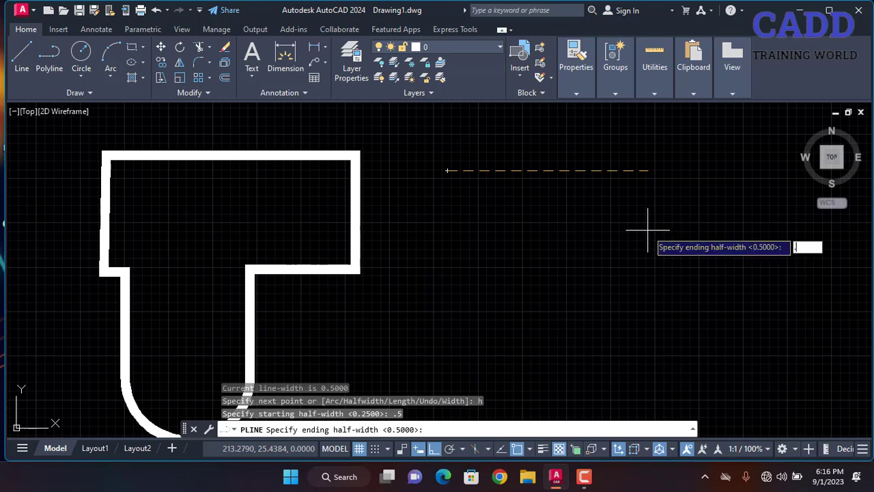
key("Return")
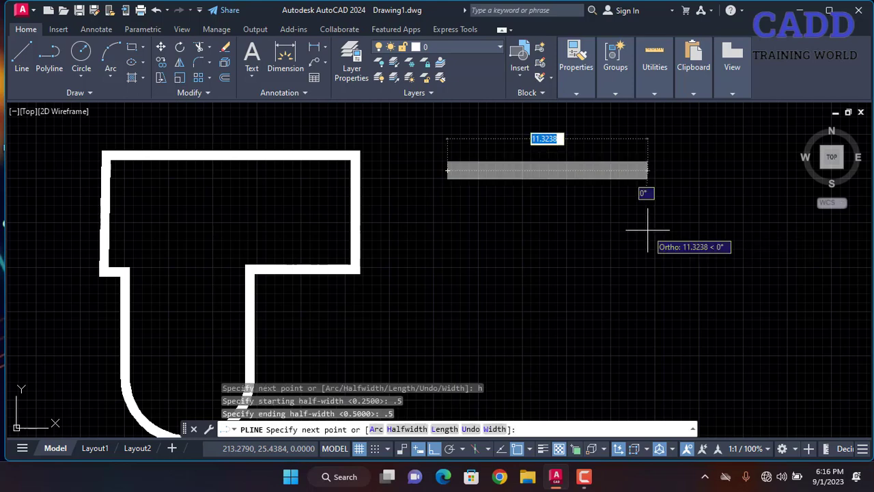
Draw segments of about 15.6 units right, 7.3 down and 10.8 left, then close the thick polyline.
left_click(722, 171)
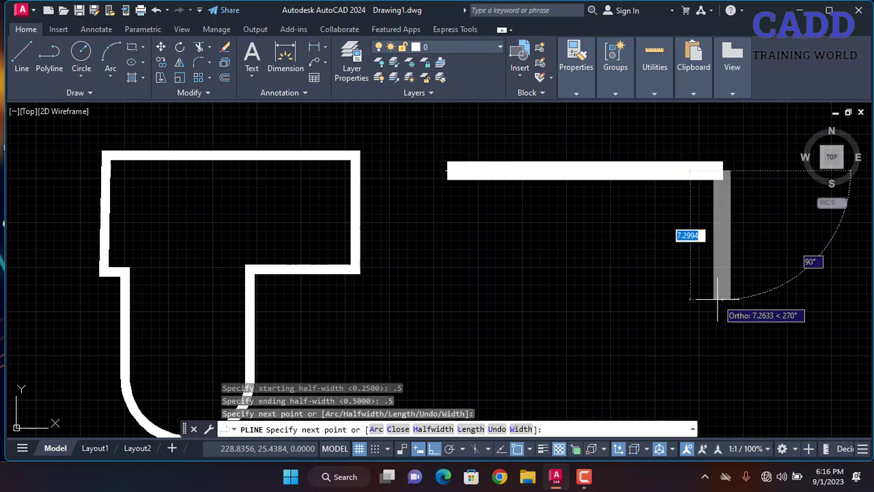
left_click(722, 299)
left_click(531, 300)
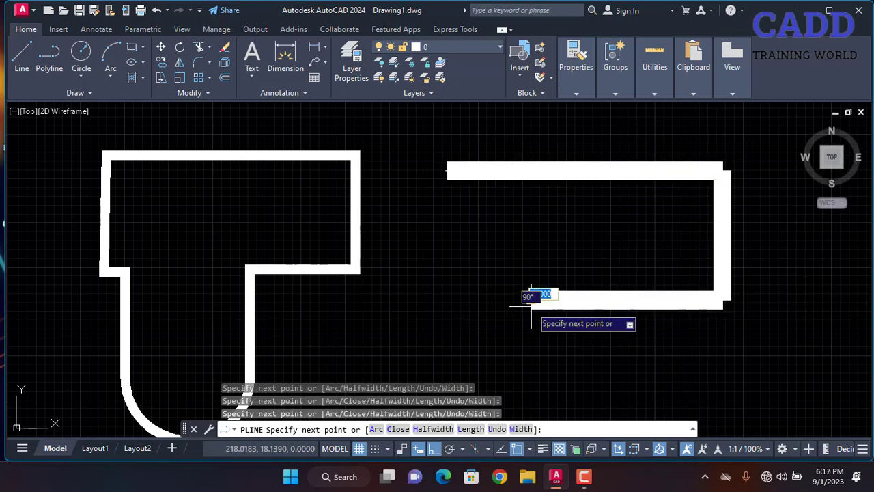
type("c")
key("Return")
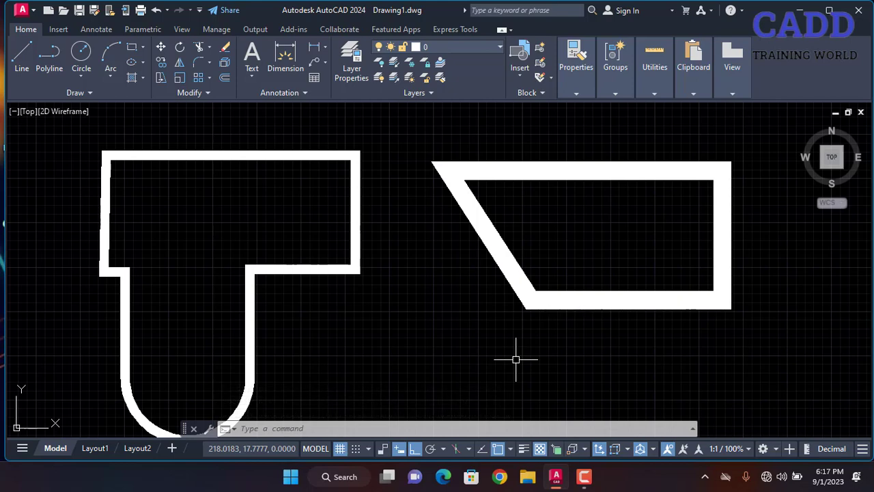
Erase the T-shaped wide polyline and the thick four-sided polyline together.
left_click(738, 135)
left_click(68, 354)
right_click(68, 353)
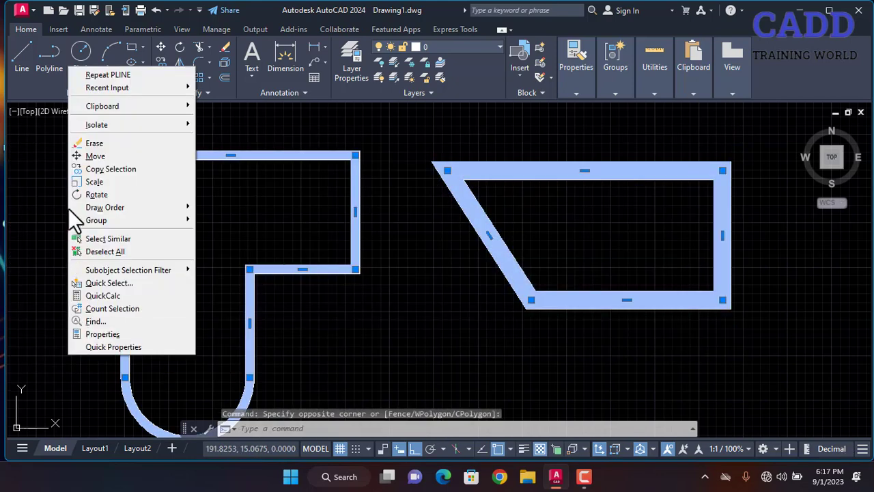
left_click(79, 143)
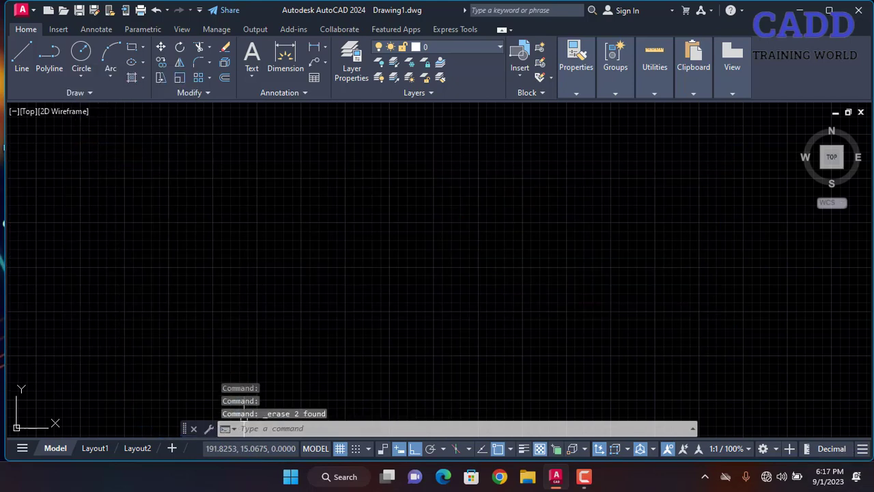
left_click(82, 78)
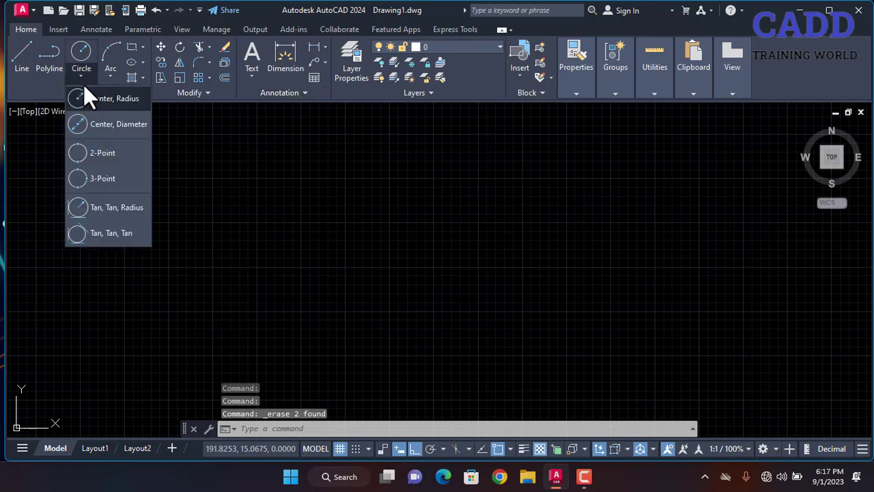
left_click(90, 77)
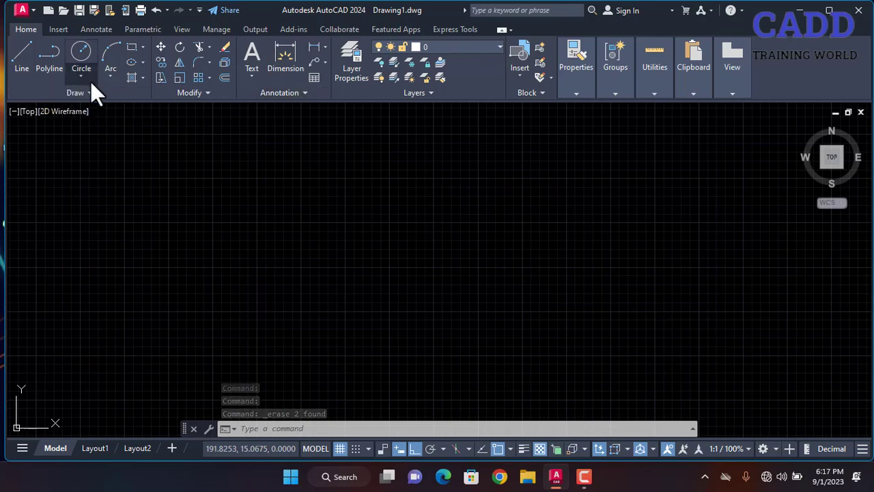
left_click(20, 65)
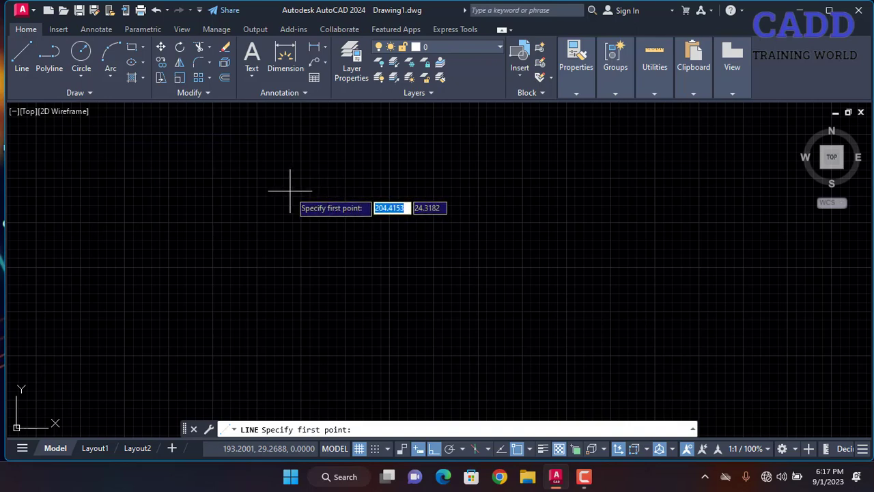
left_click(82, 75)
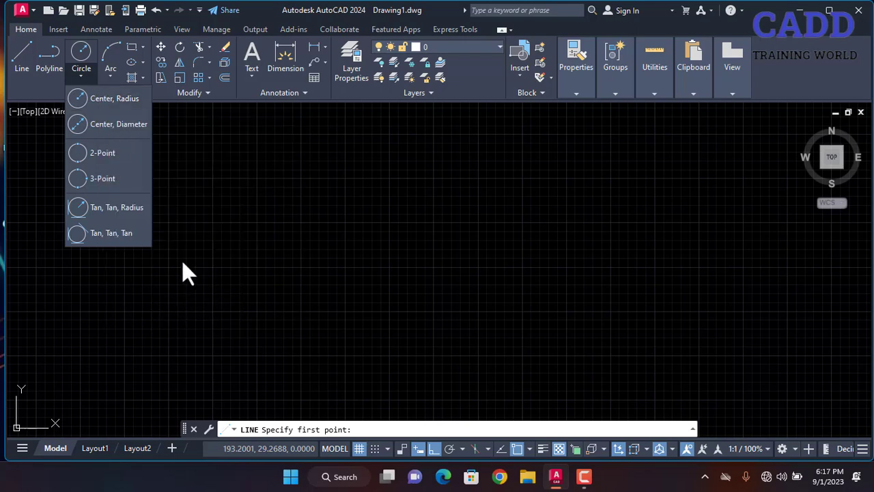
left_click(253, 220)
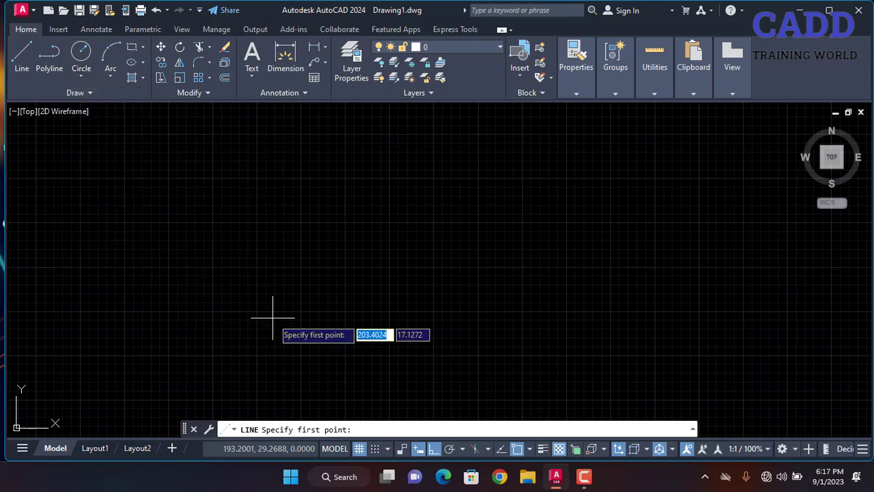
key("Escape")
Draw a circle by center and radius near the middle of the empty drawing area with radius 3.
type("c")
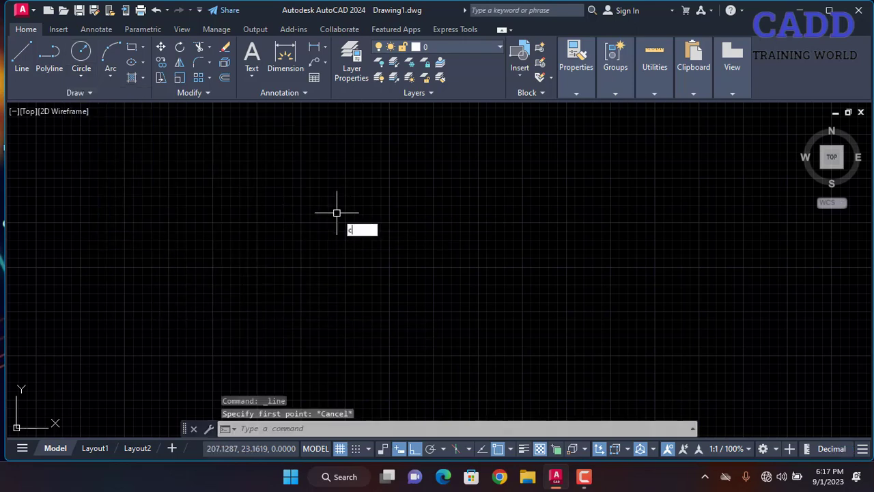
key("Return")
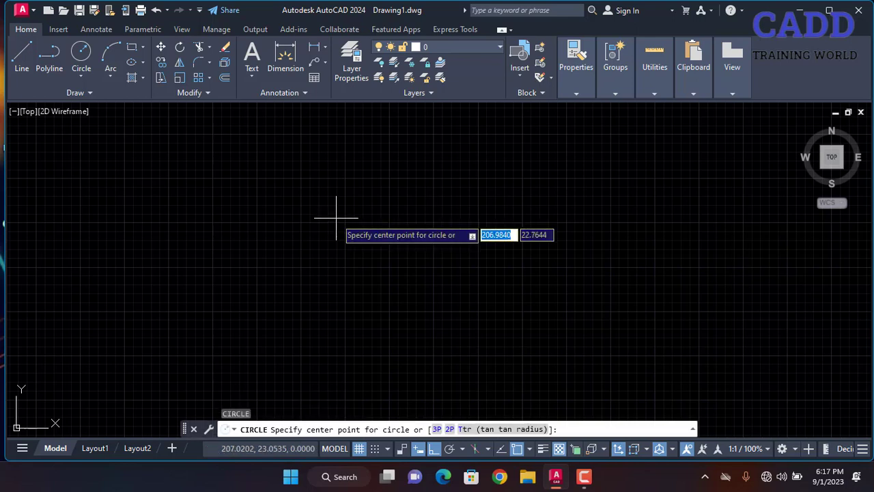
left_click(339, 238)
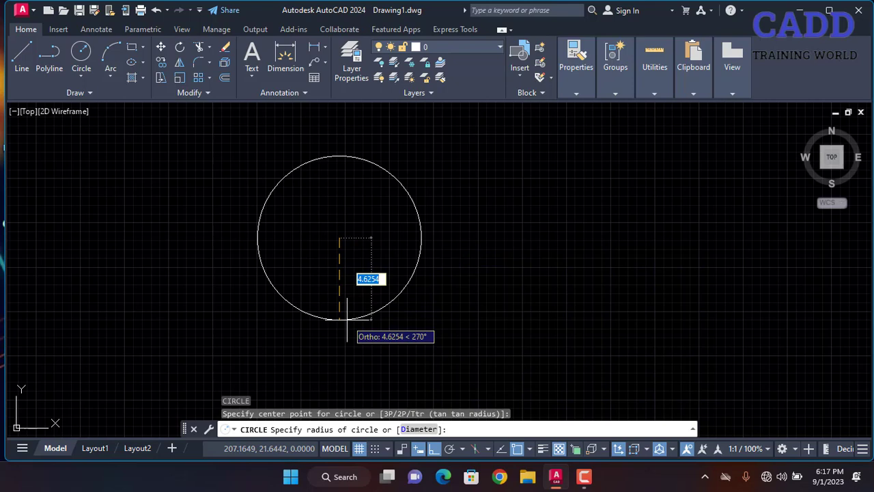
type("3")
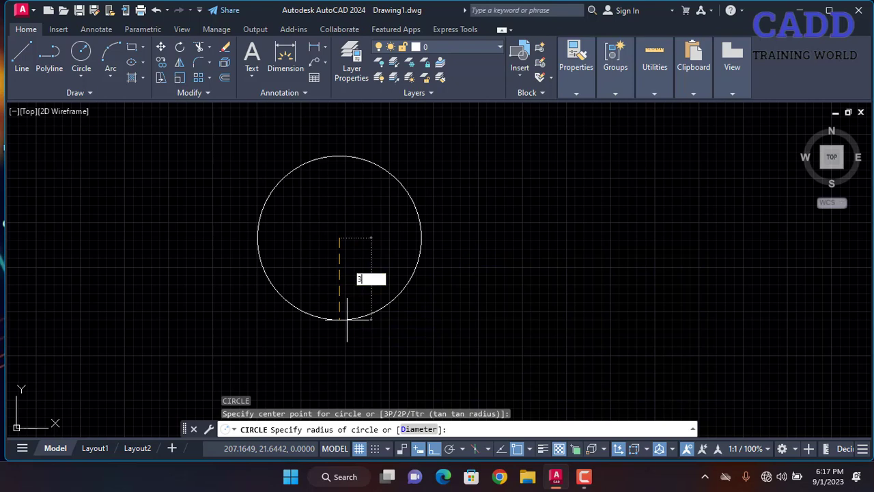
key("Return")
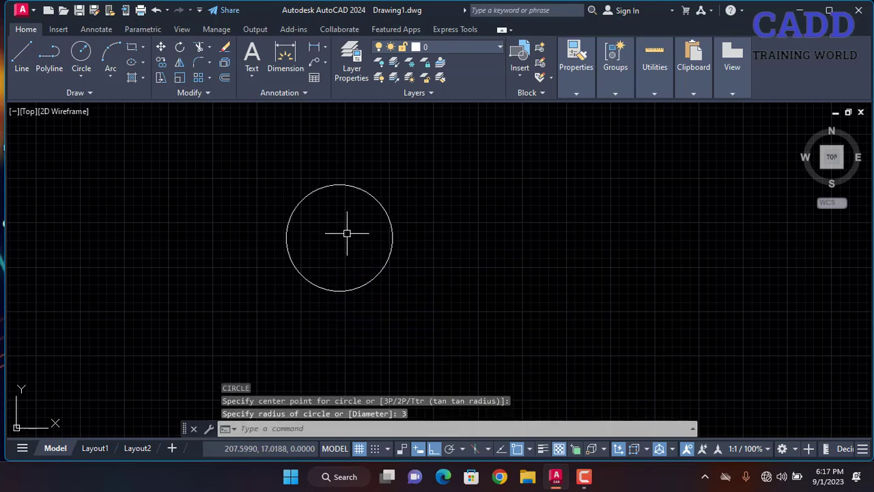
Draw a circle by center and diameter to the right of the first circle, with diameter 2.
scroll(347, 233, "up", 4)
scroll(347, 233, "down", 2)
middle_click_drag(346, 233, 27, 211)
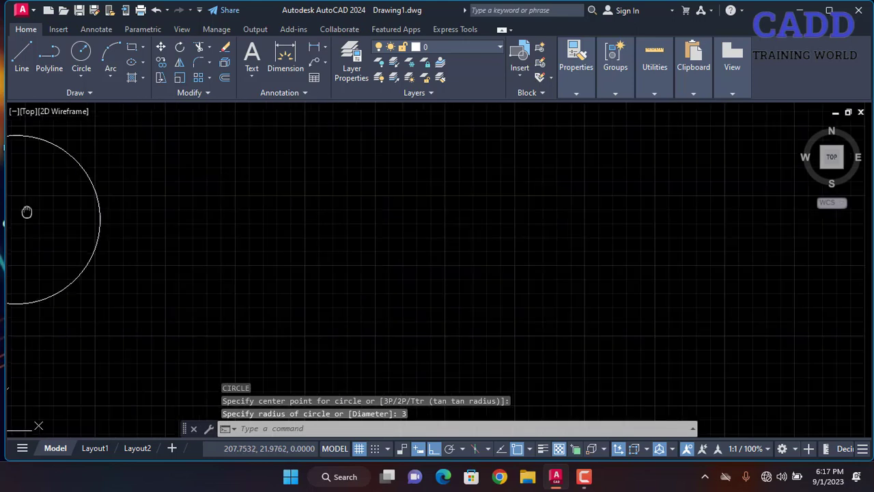
left_click(80, 75)
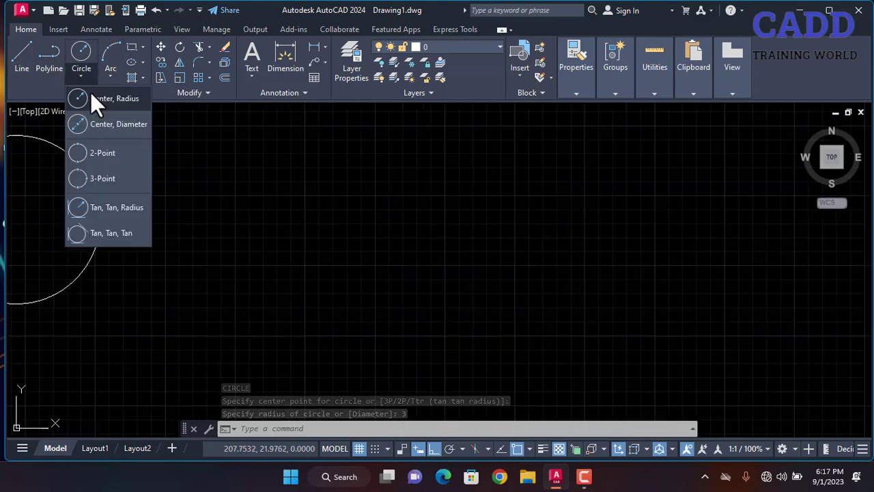
left_click(104, 123)
left_click(412, 242)
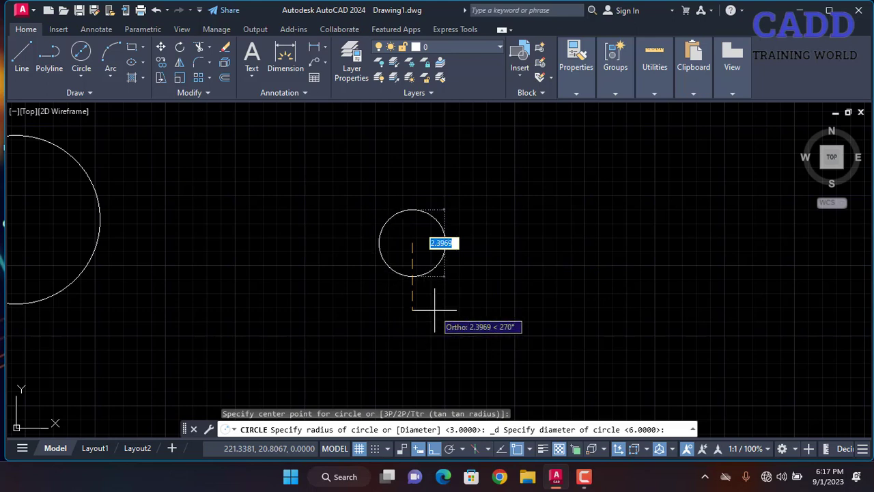
type("2")
key("Return")
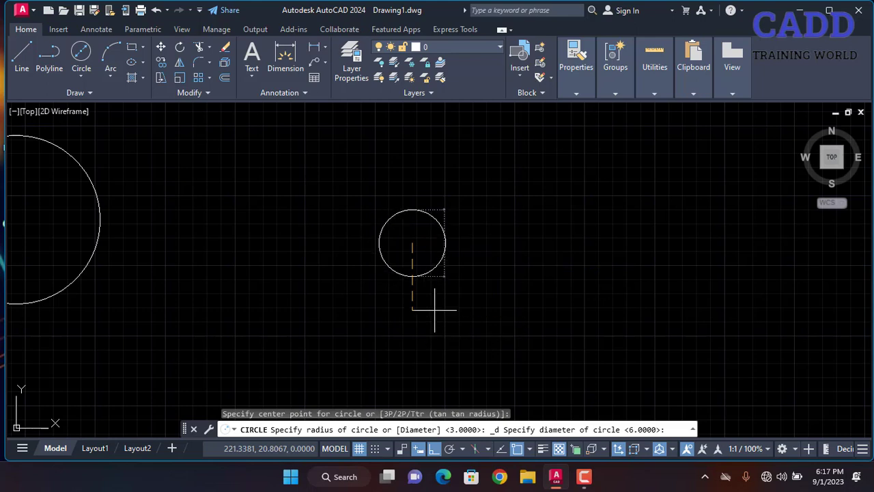
Draw a horizontal line about 5.1 units long to the right of the 2-unit-diameter circle.
mouse_move(478, 254)
middle_mouse_down()
mouse_move(289, 209)
mouse_move(115, 202)
middle_mouse_up()
left_click(80, 80)
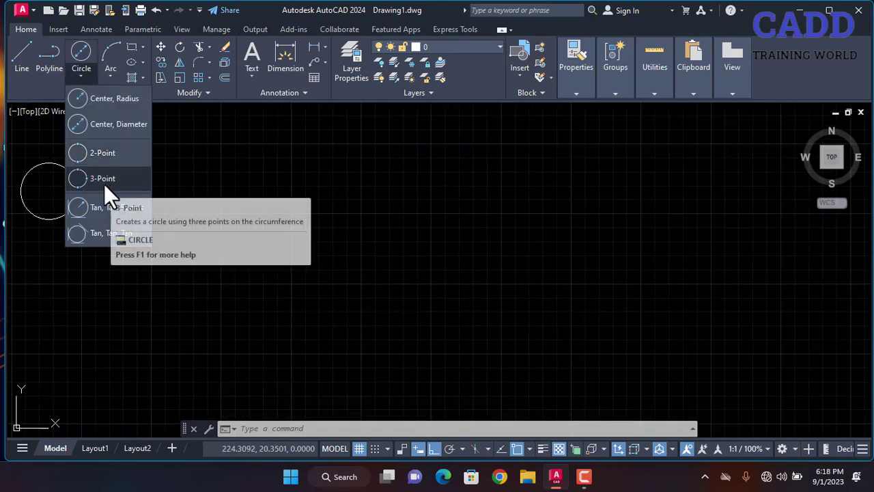
left_click(23, 65)
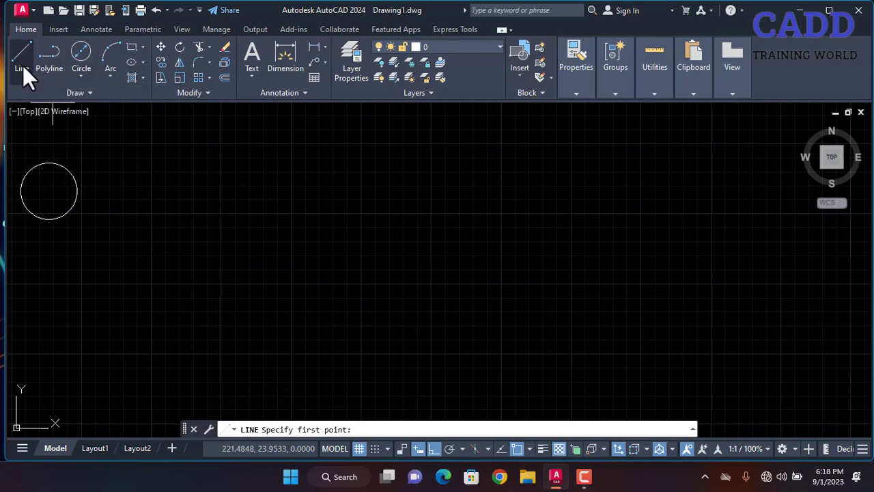
left_click(402, 241)
right_click(596, 187)
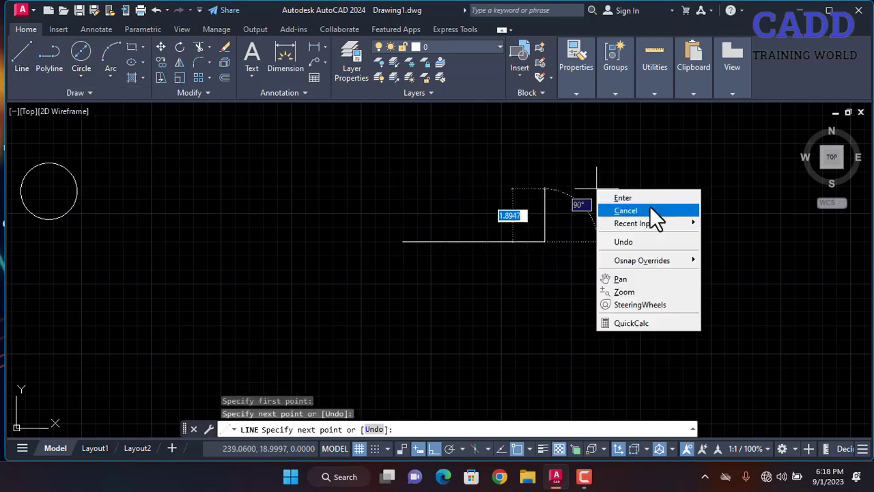
left_click(649, 206)
Draw a 2-Point circle using the two endpoints of the horizontal line as its diameter.
left_click(59, 74)
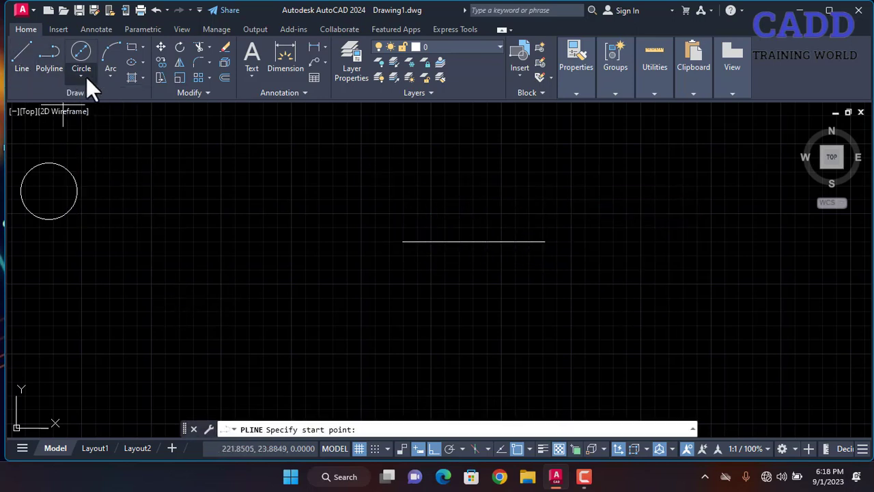
left_click(82, 76)
left_click(103, 152)
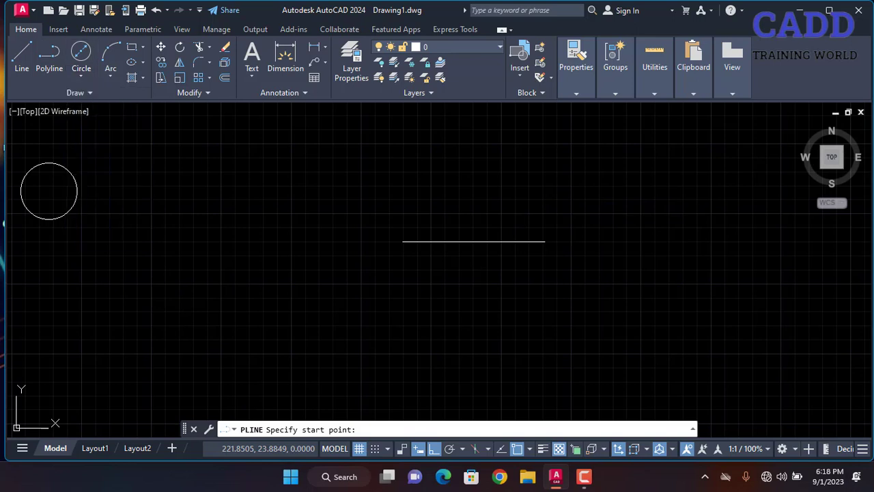
left_click(403, 241)
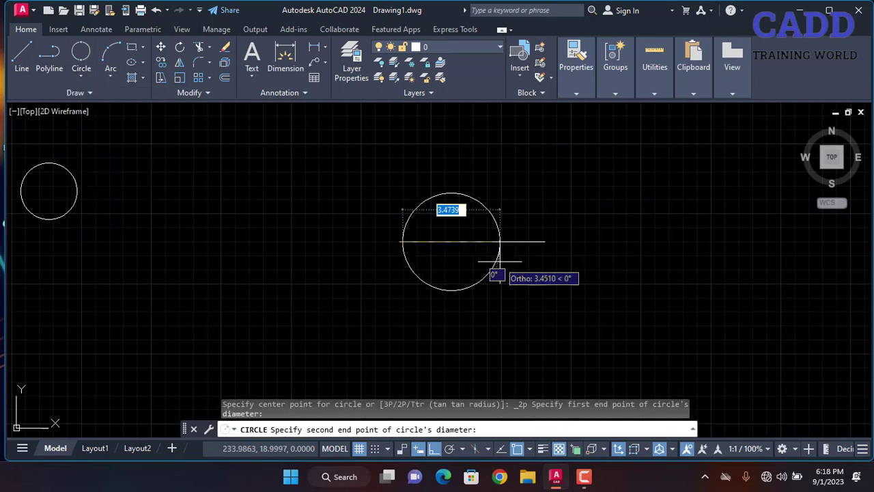
left_click(544, 241)
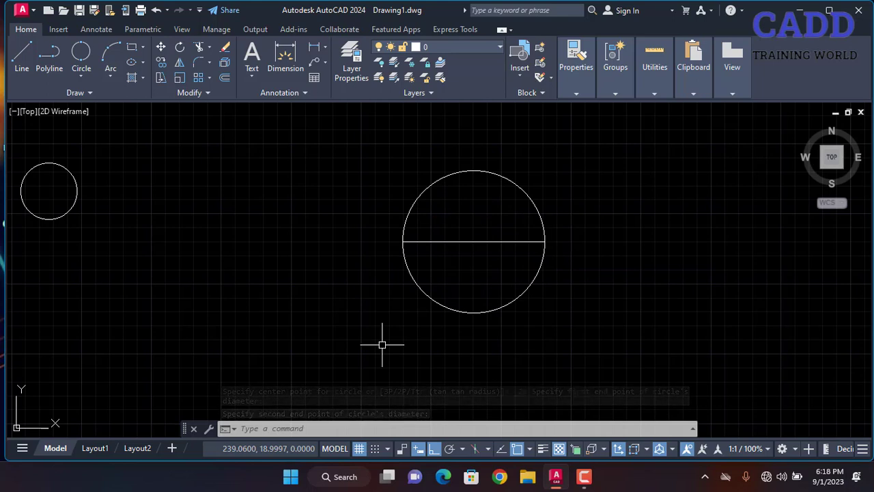
scroll(59, 176, "up", 4)
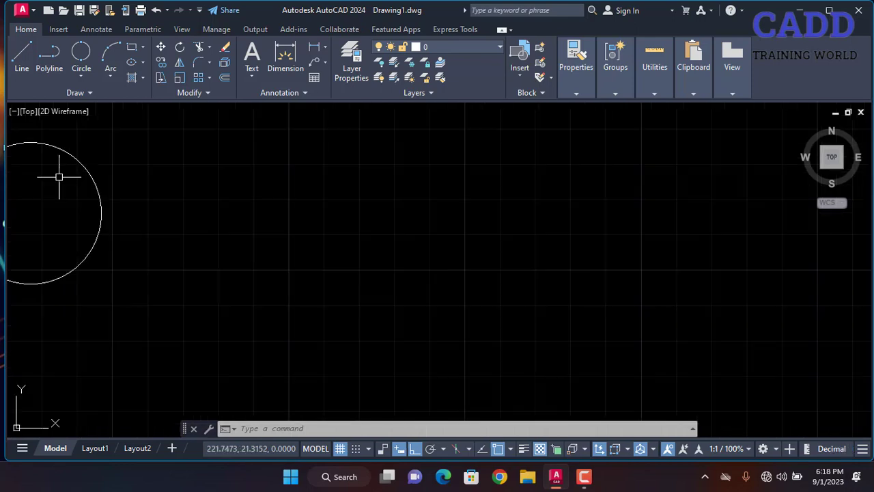
scroll(59, 180, "down", 4)
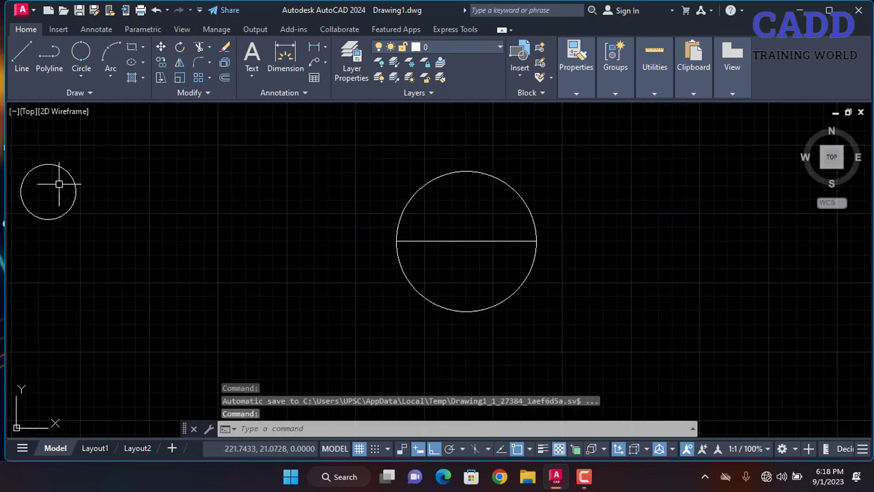
left_click(81, 76)
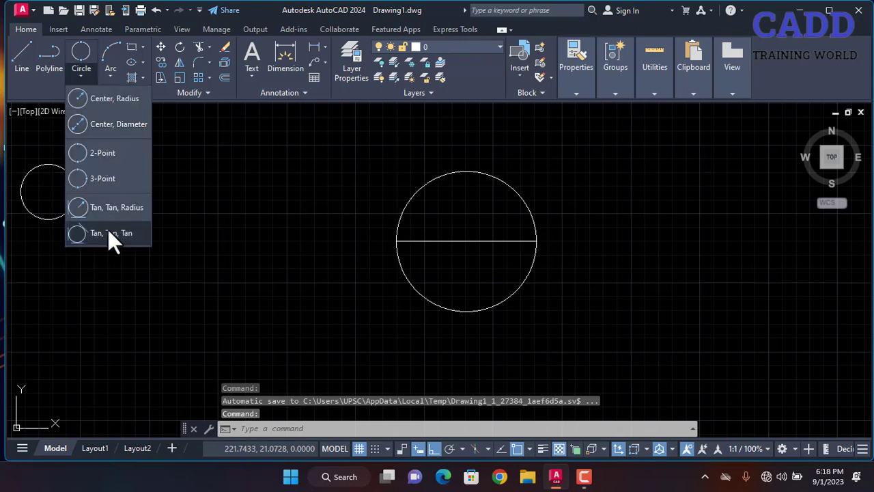
left_click(623, 244)
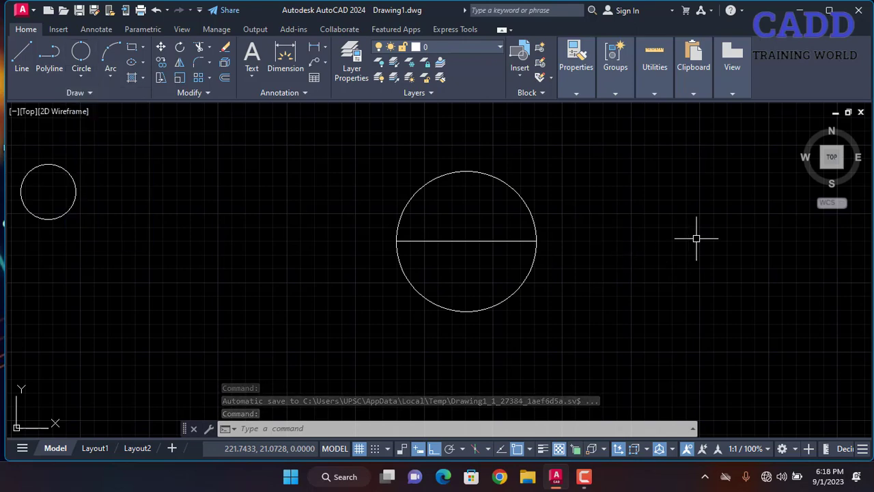
Draw a closed right triangle about 4.8 units wide and 4.7 high in the empty area right of the two-point circle.
middle_click_drag(696, 239, 157, 249)
left_click(25, 60)
left_click(564, 196)
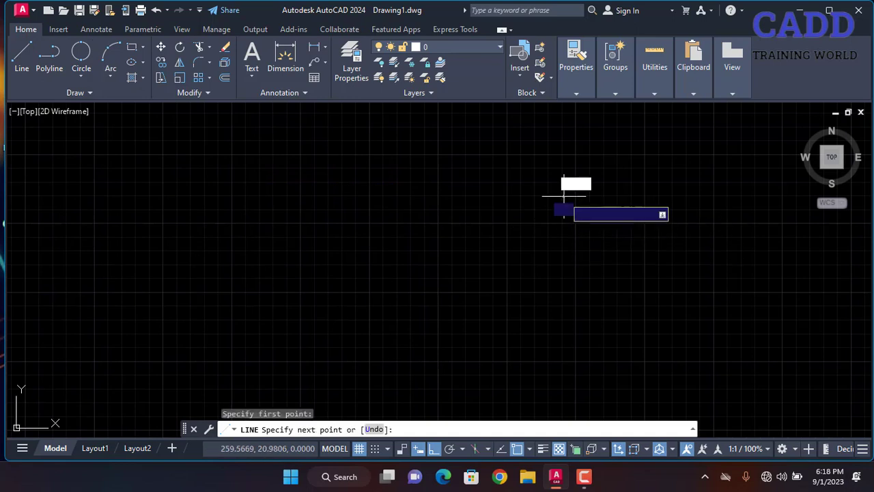
left_click(564, 330)
left_click(696, 338)
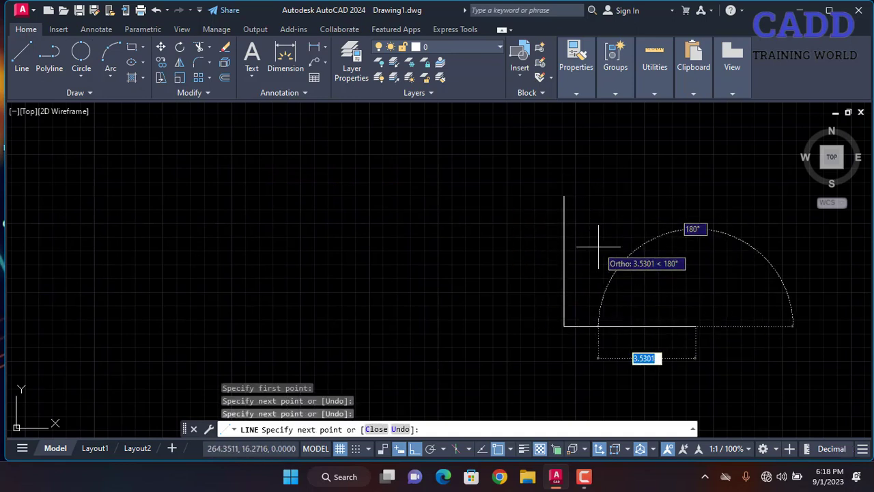
type("c")
key("Return")
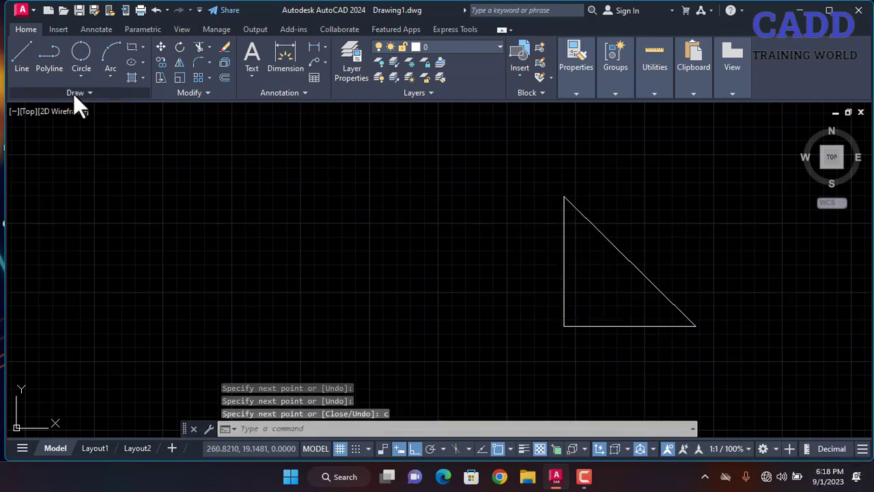
Draw a 3-Point circle through the three corners of the right triangle.
left_click(81, 77)
left_click(101, 180)
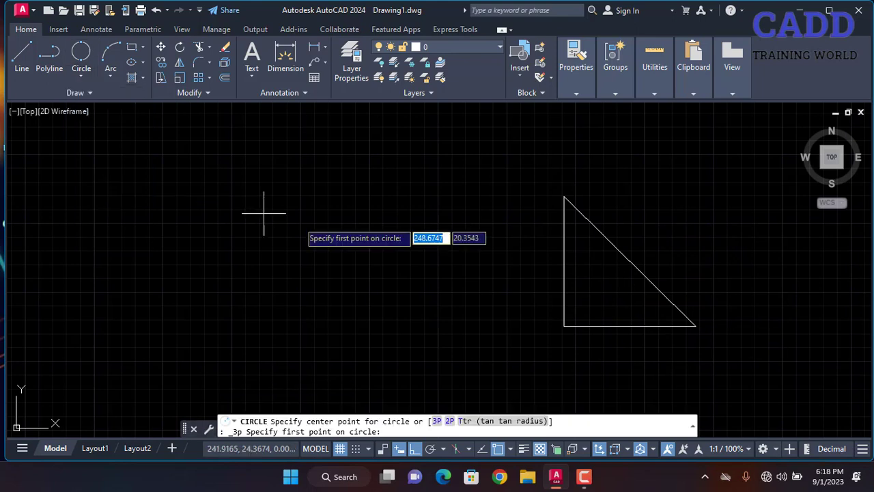
left_click(564, 197)
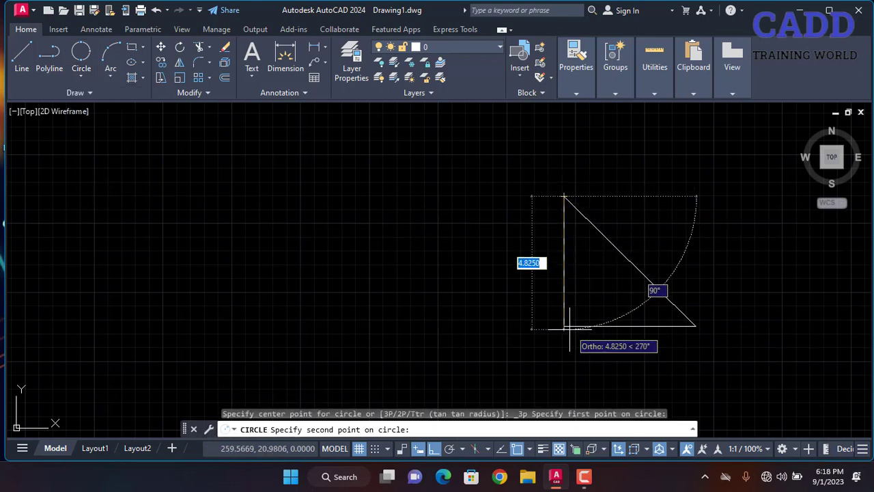
left_click(564, 326)
left_click(695, 326)
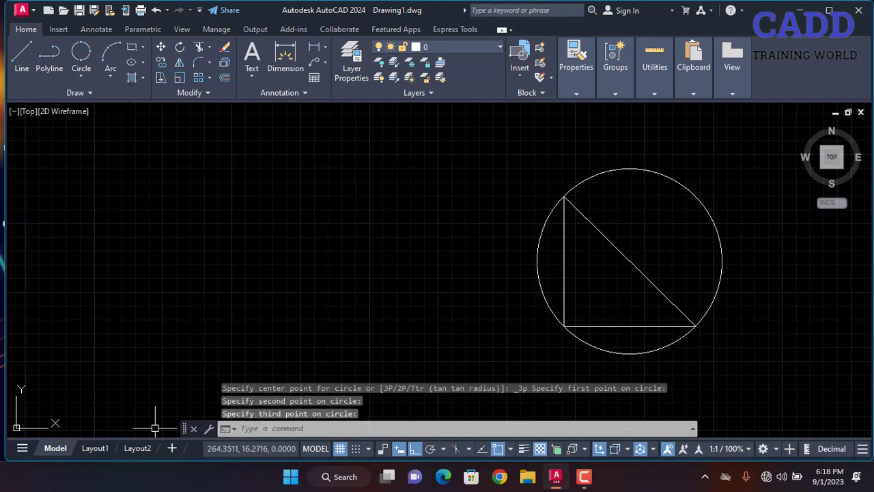
Erase the three-point circle and all sides of the right triangle.
left_click(605, 219)
left_click(527, 235)
key("Delete")
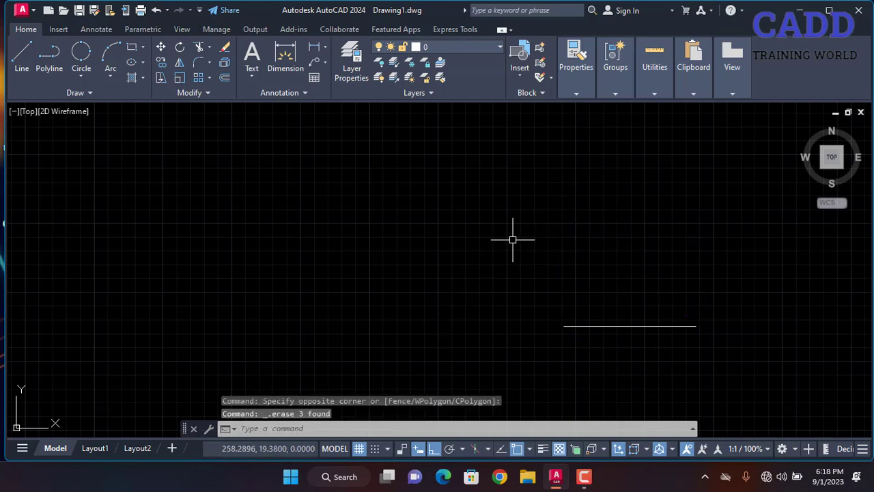
left_click(630, 260)
left_click(545, 401)
key("Delete")
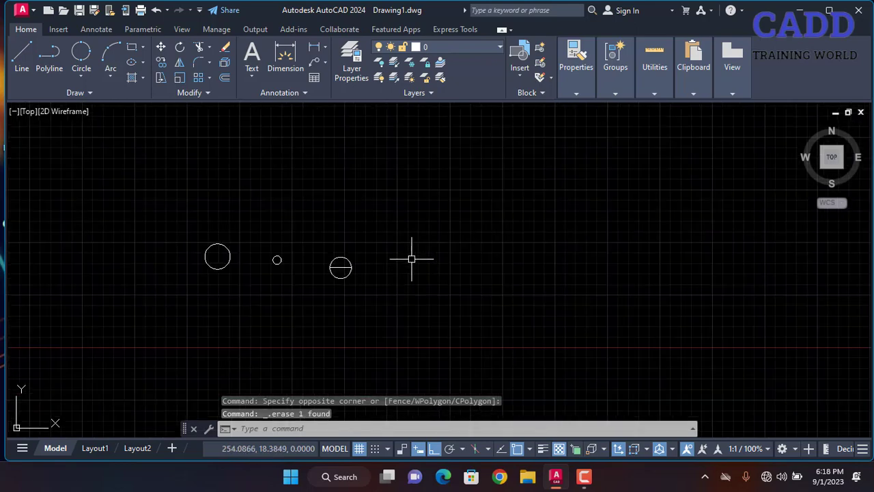
Erase the three remaining circles and the horizontal line inside the two-point circle.
left_click(410, 256)
left_click(191, 280)
key("Delete")
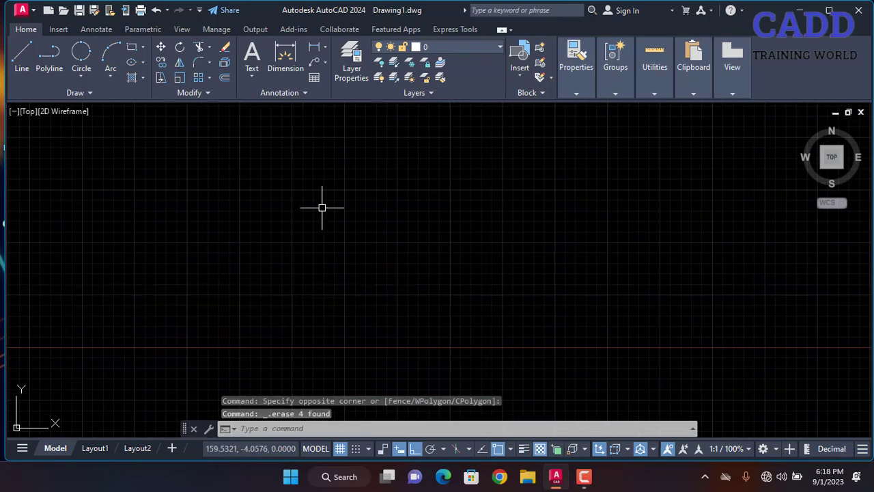
Draw an L shape from a vertical line about 23 units long and a horizontal line about 28 units long from its lower end.
scroll(317, 203, "up", 2)
left_click(21, 63)
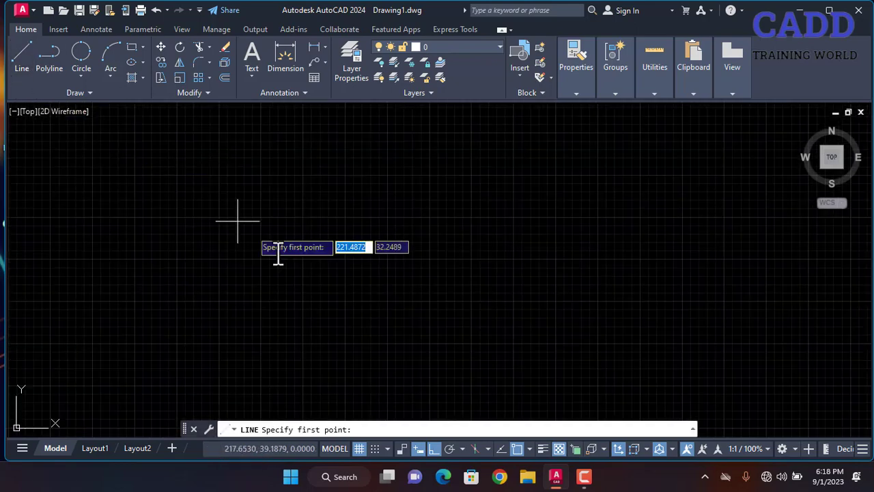
left_click(243, 139)
left_click(258, 380)
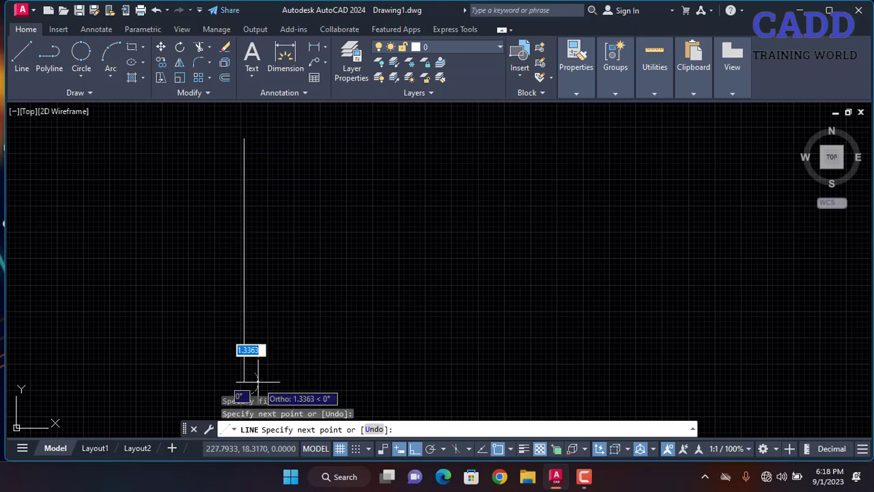
left_click(540, 380)
key("Escape")
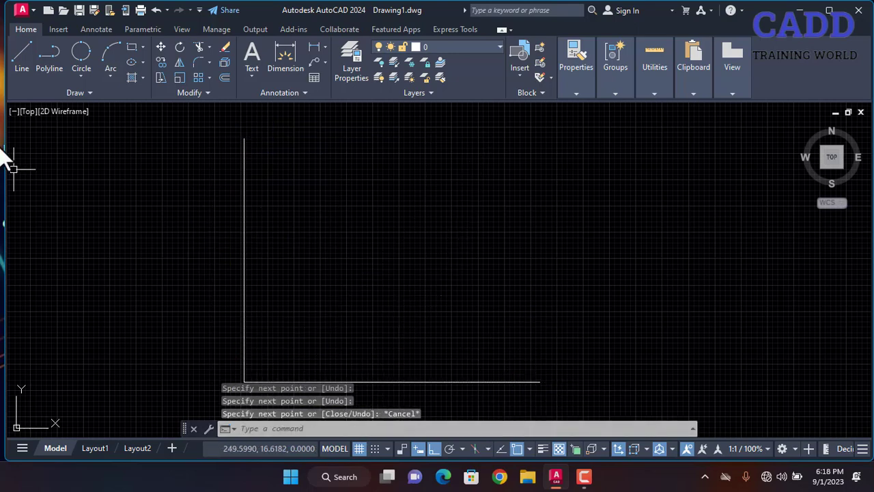
left_click(81, 76)
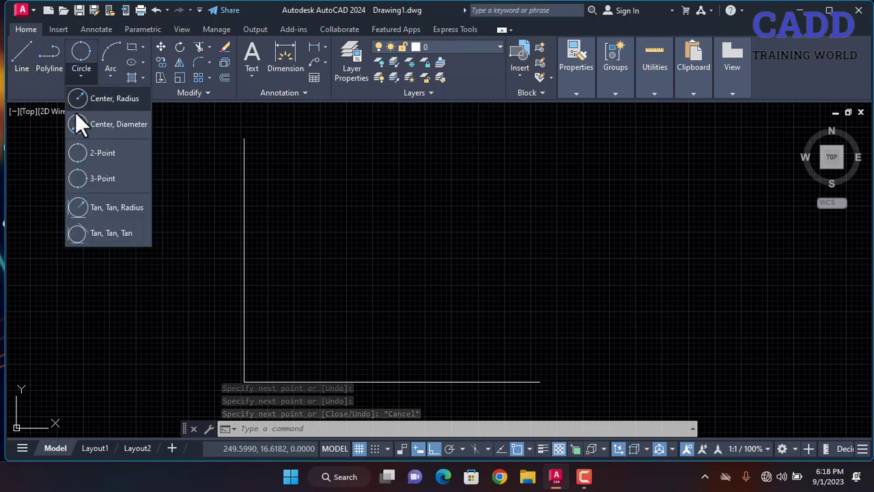
left_click(97, 152)
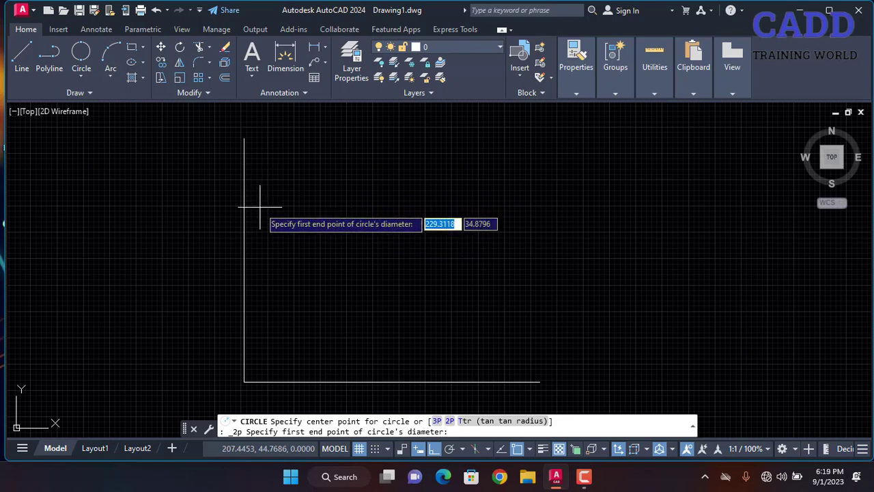
key("Escape")
Draw a Tan, Tan, Radius circle of radius 2 tangent to the vertical and horizontal lines.
left_click(81, 76)
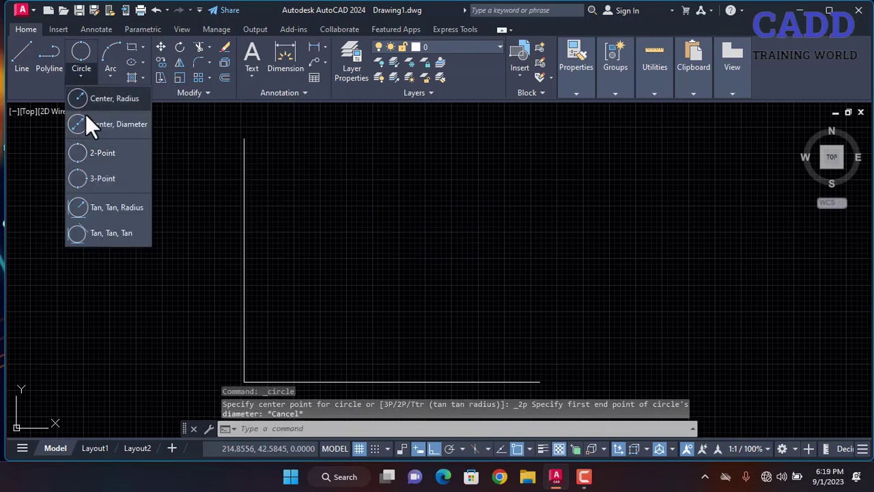
left_click(116, 208)
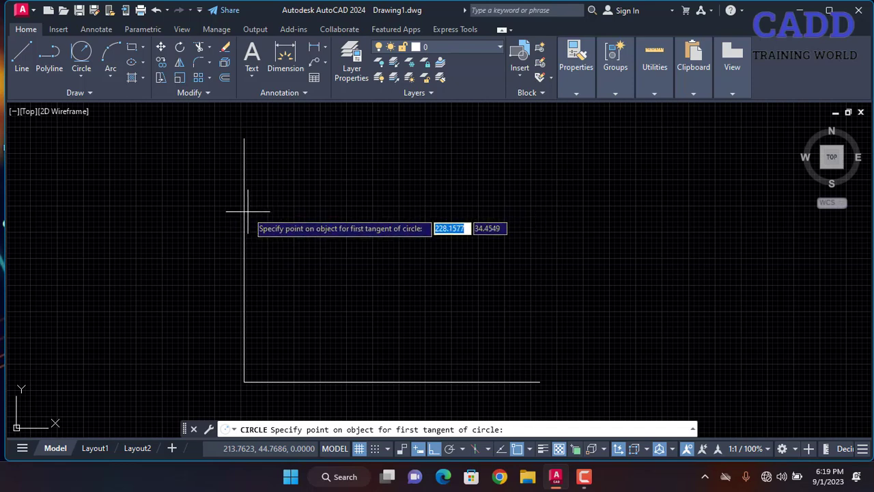
left_click(244, 212)
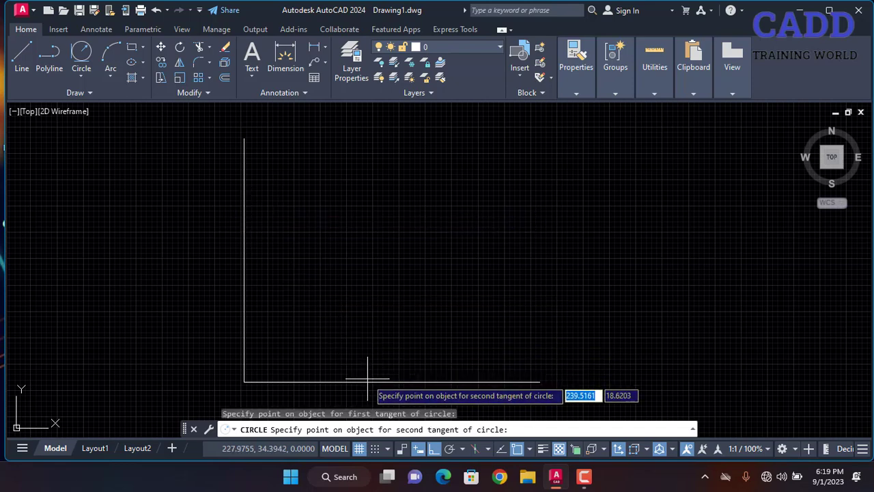
left_click(367, 380)
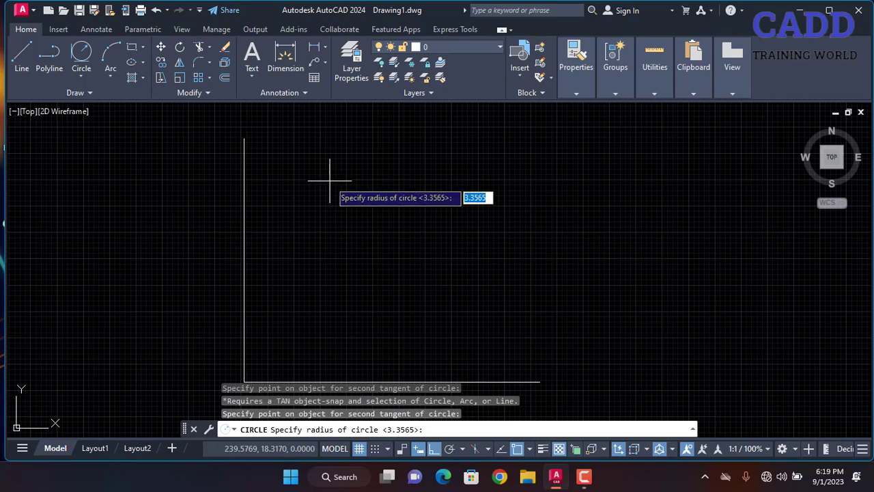
mouse_move(341, 257)
middle_mouse_down()
mouse_move(322, 198)
mouse_move(346, 230)
middle_mouse_up()
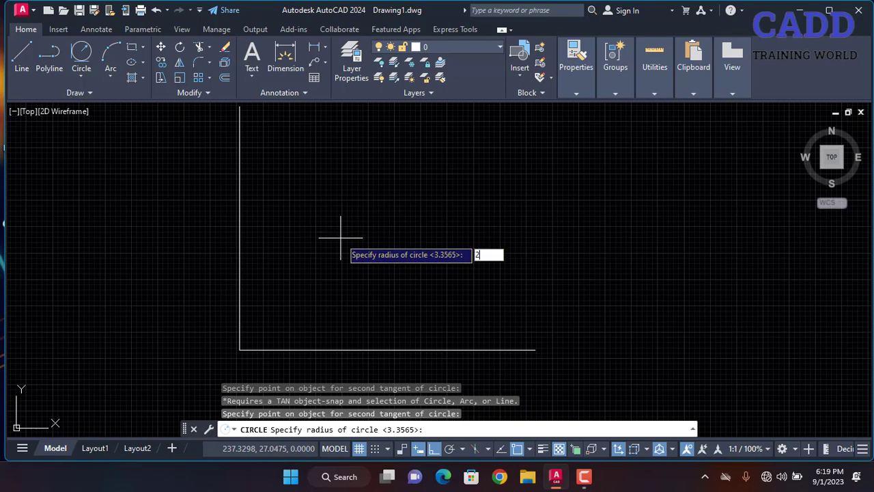
key("Return")
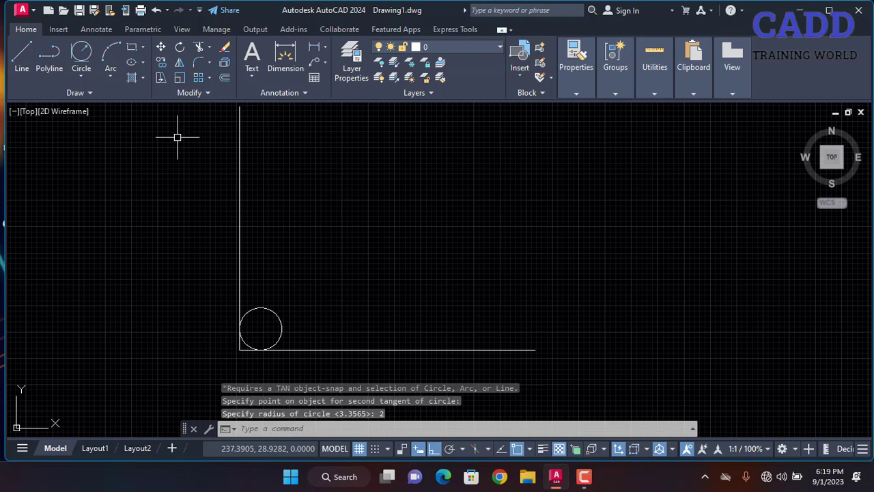
Draw a second Tan, Tan, Radius circle of radius 10 tangent to the same two lines.
left_click(81, 77)
left_click(116, 208)
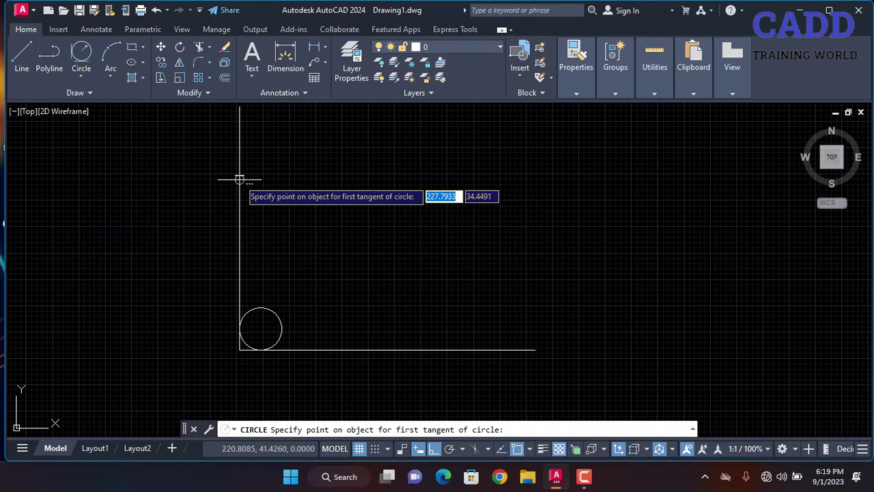
left_click(240, 179)
left_click(410, 349)
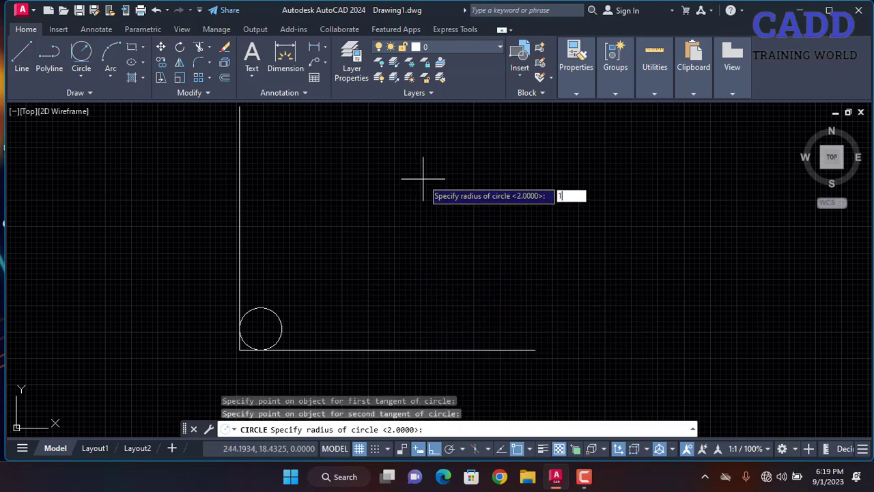
key("Return")
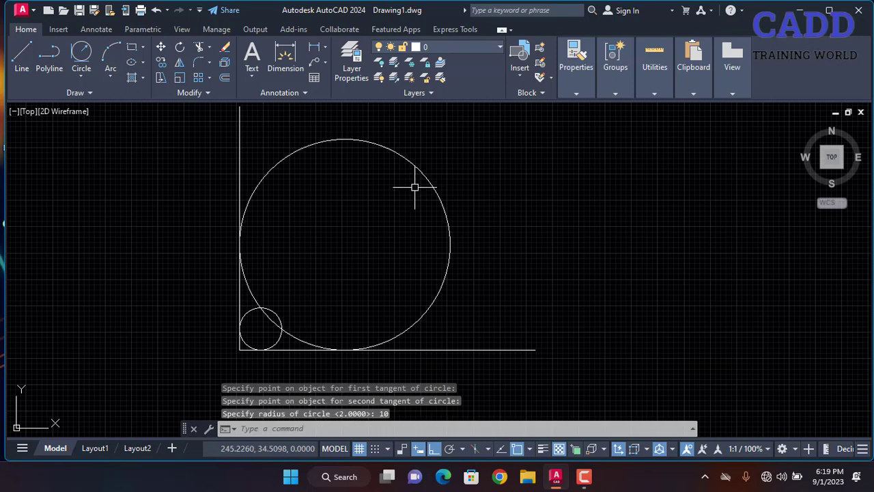
middle_click_drag(414, 196, 414, 210)
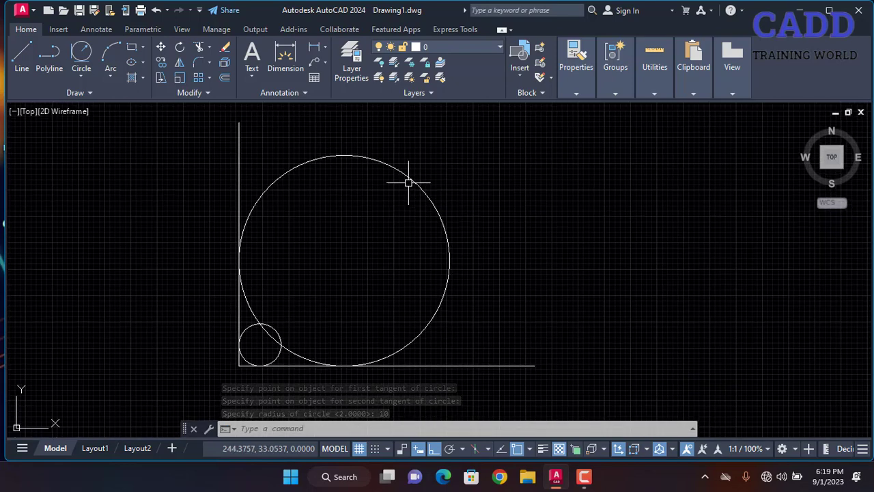
left_click(419, 152)
left_click(176, 348)
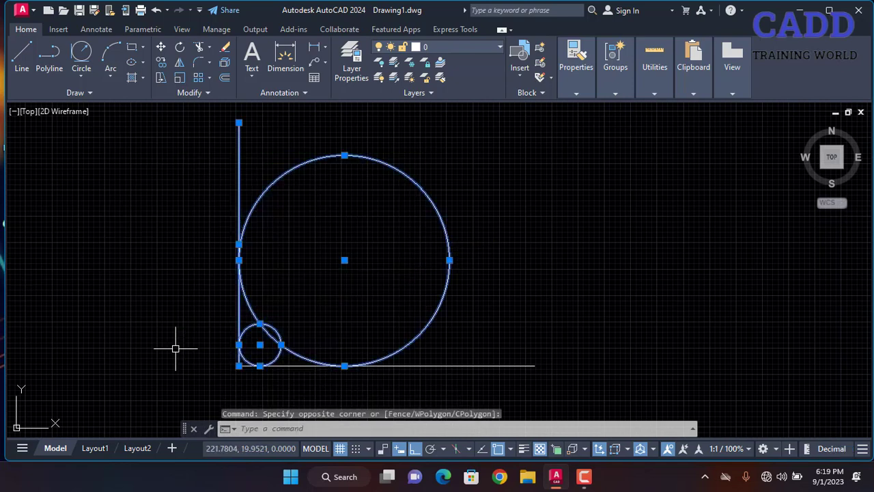
key("Escape")
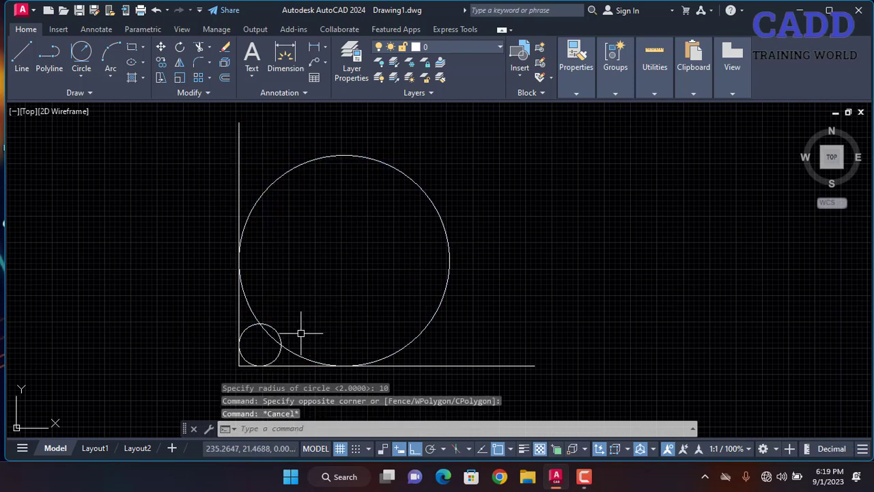
Erase both tangent circles, keeping the vertical and horizontal lines.
left_click(277, 330)
left_click(295, 321)
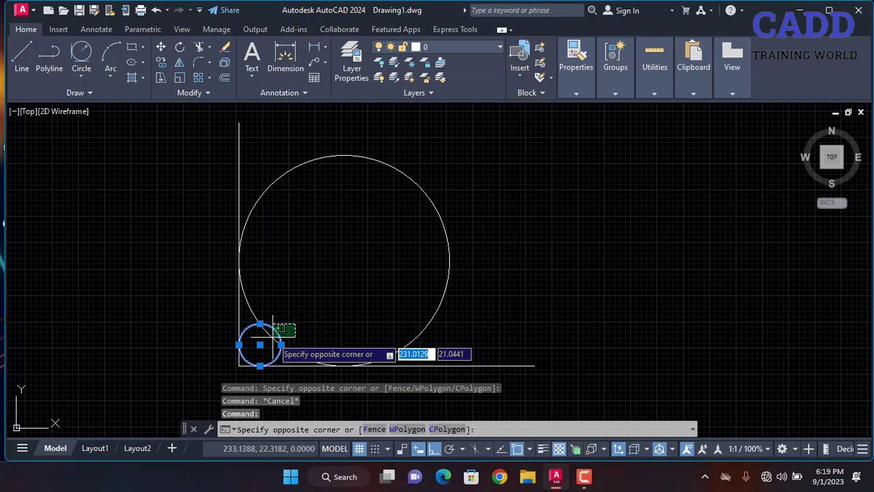
left_click(268, 339)
key("Delete")
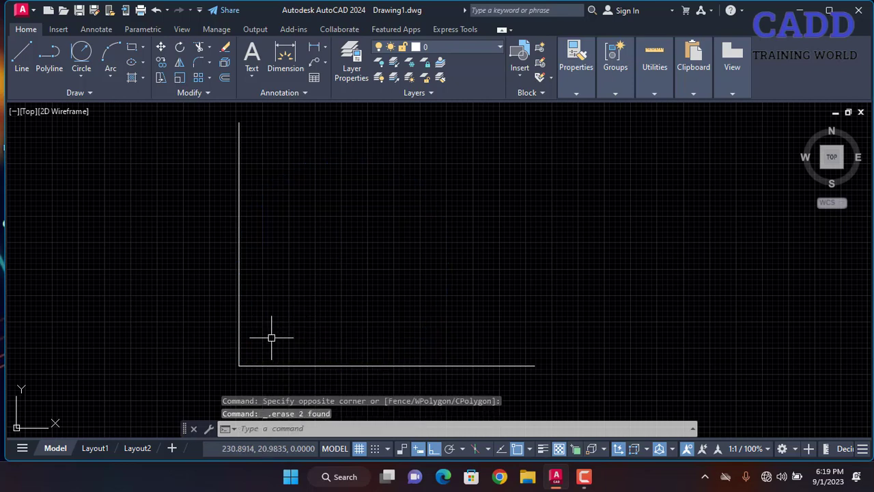
Draw a diagonal line from the vertical line's upper end to the horizontal line's free end to close the triangle.
left_click(53, 70)
key("Escape")
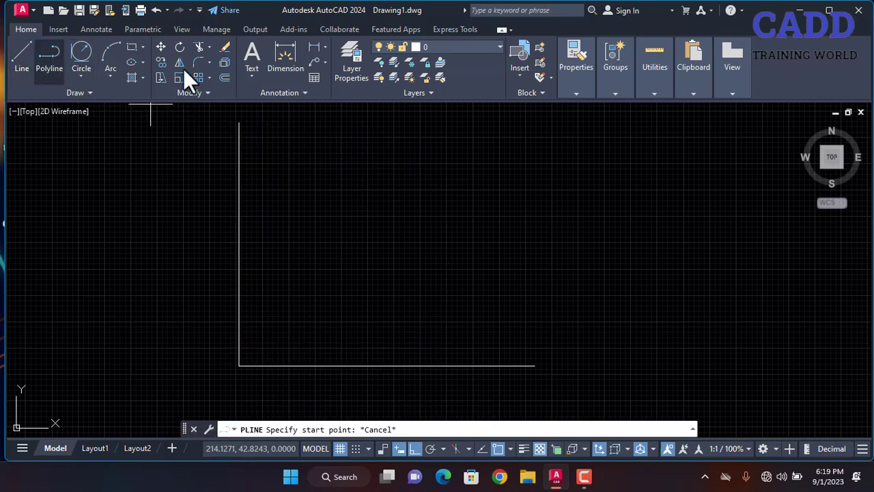
key("l")
key("Return")
left_click(239, 123)
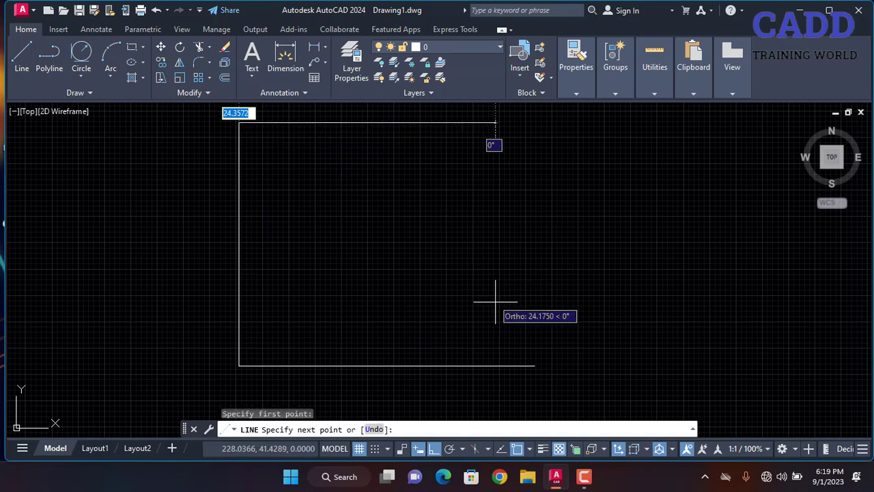
left_click(534, 364)
key("Escape")
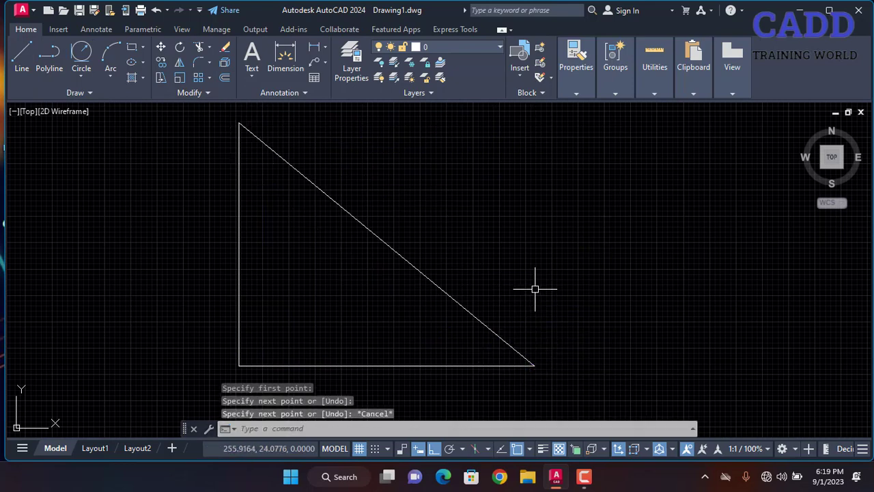
Draw a Tan, Tan, Tan circle tangent to the triangle's diagonal, vertical and horizontal sides.
left_click(91, 77)
left_click(130, 233)
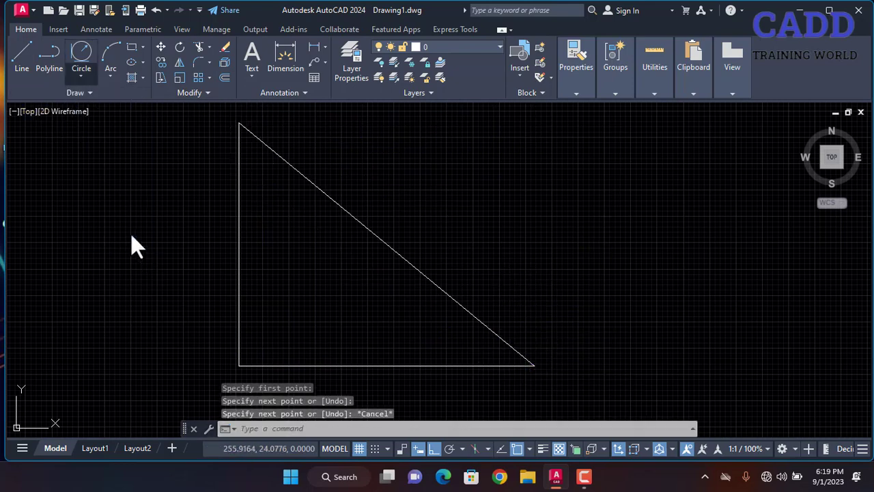
left_click(309, 179)
left_click(240, 255)
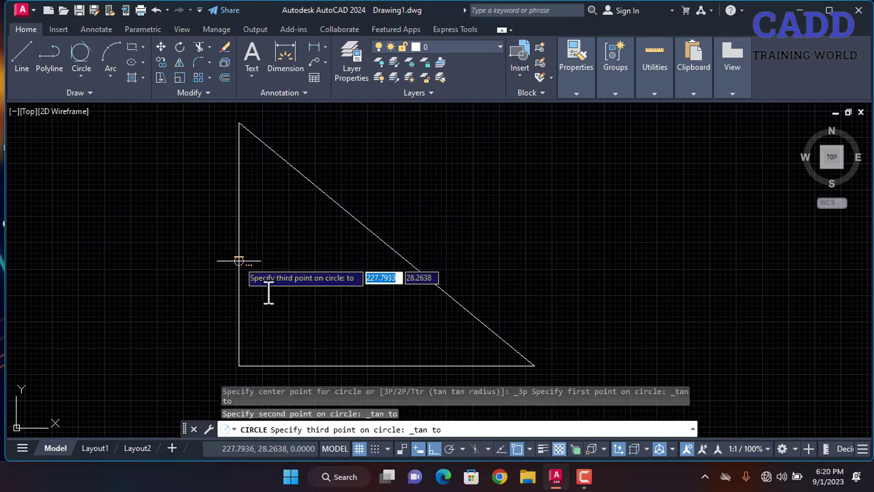
left_click(324, 356)
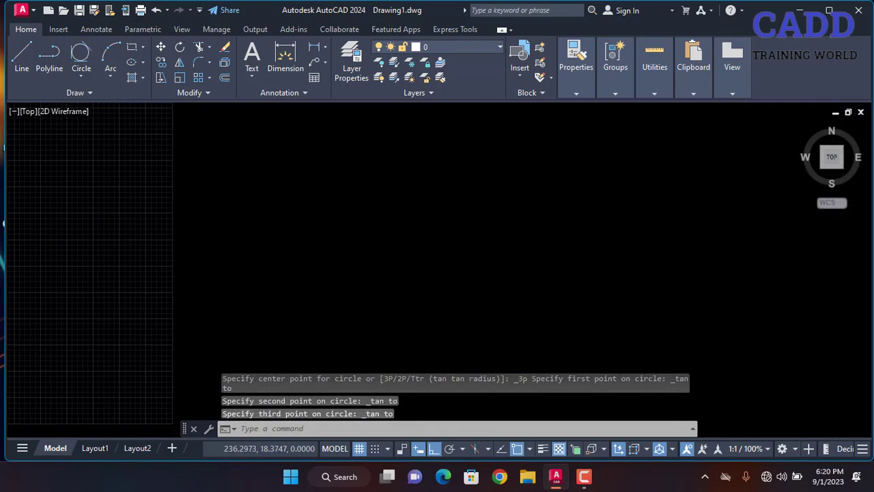
Draw a horizontal line about 22 units long in an empty area away from the triangle.
left_click(20, 56)
left_click(559, 130)
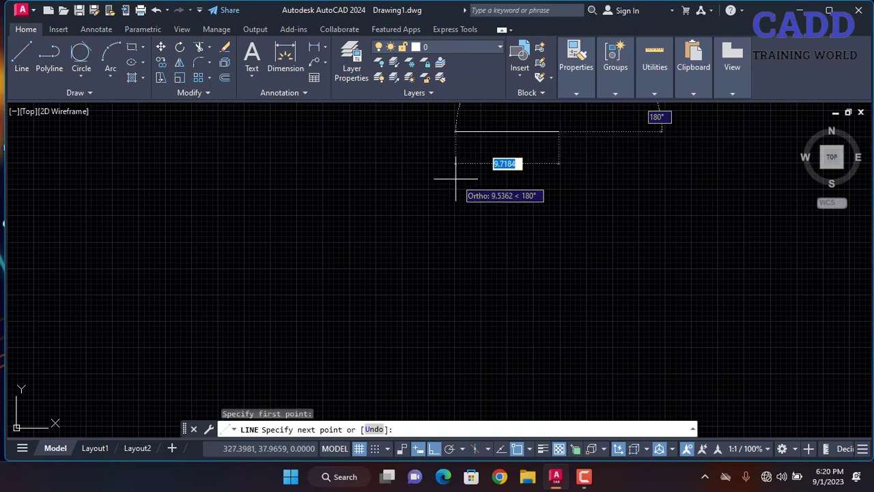
left_click(328, 188)
key("Escape")
Turn Ortho mode off and draw a Center, Radius circle of radius about 5.7 below the horizontal line's left end.
key("Return")
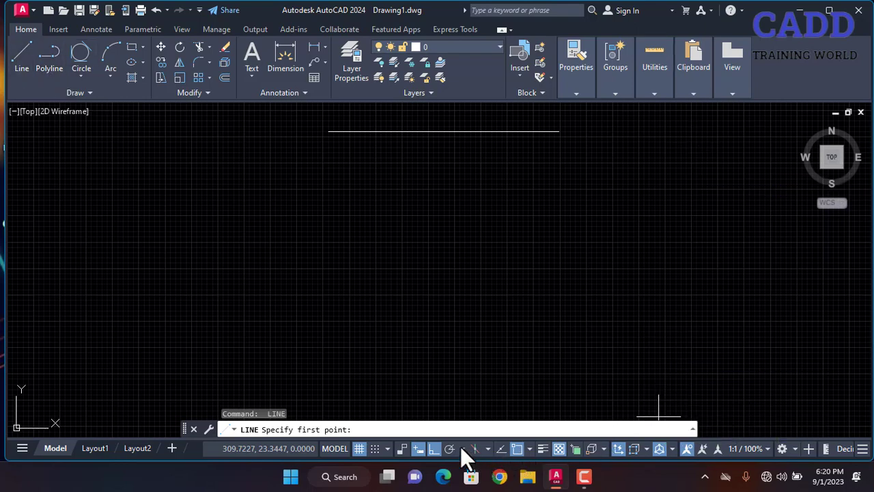
left_click(431, 448)
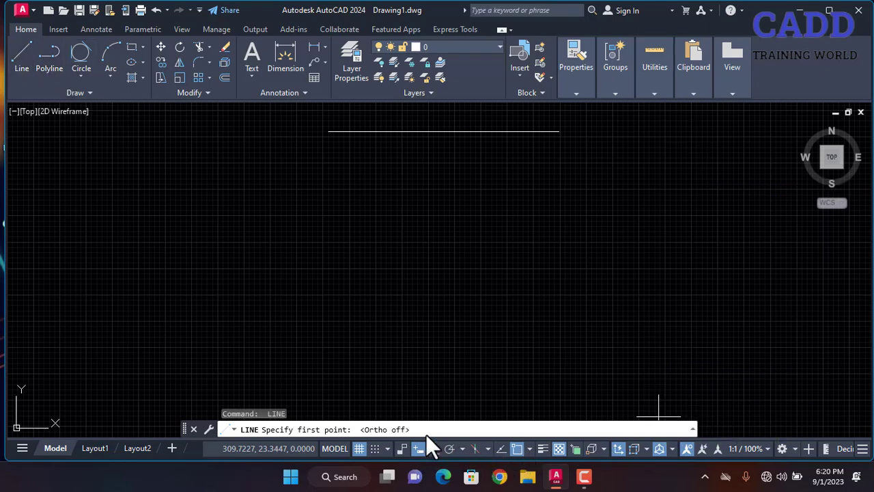
left_click(82, 74)
left_click(87, 97)
left_click(312, 298)
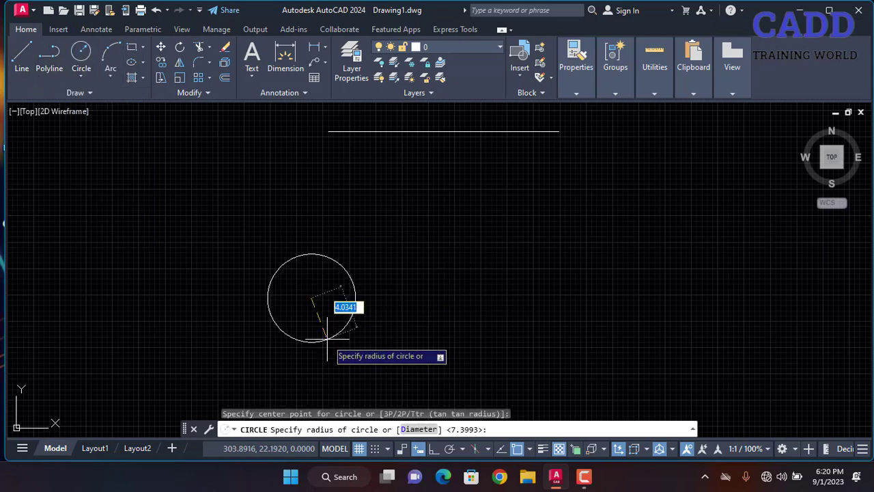
left_click(336, 353)
Draw an upward-bulging three-point arc to the right of the circle, below the horizontal line.
left_click(109, 58)
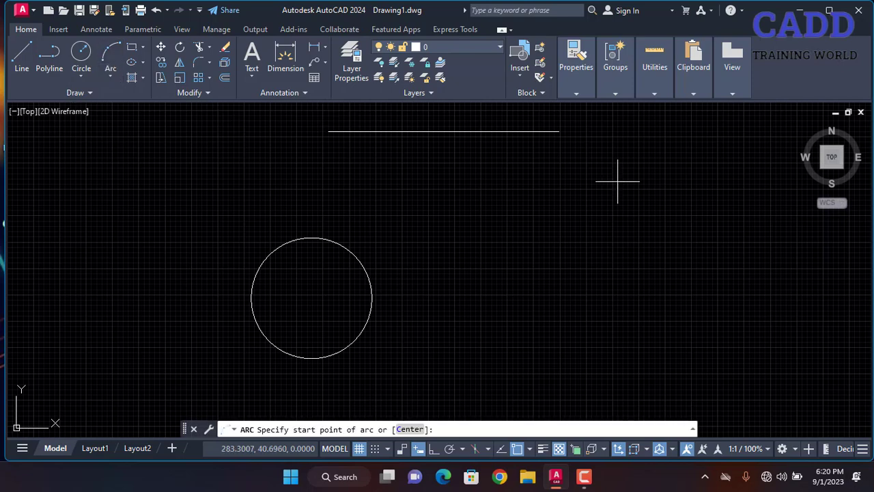
left_click(516, 314)
left_click(595, 234)
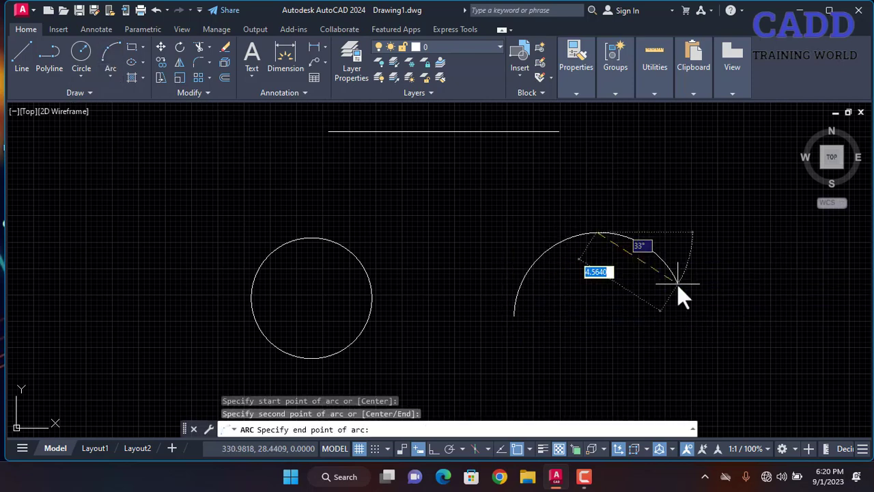
left_click(677, 284)
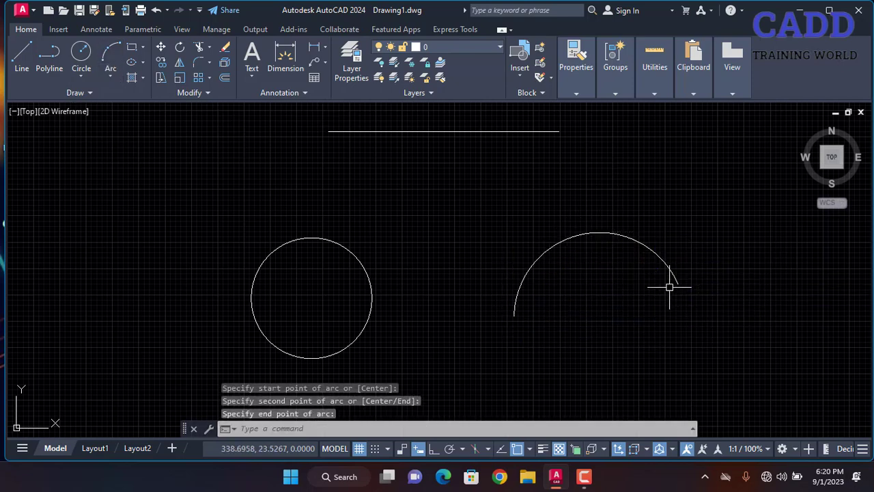
Draw a Tan, Tan, Tan circle tangent to the horizontal line, the small circle and the arc.
left_click(81, 81)
left_click(131, 231)
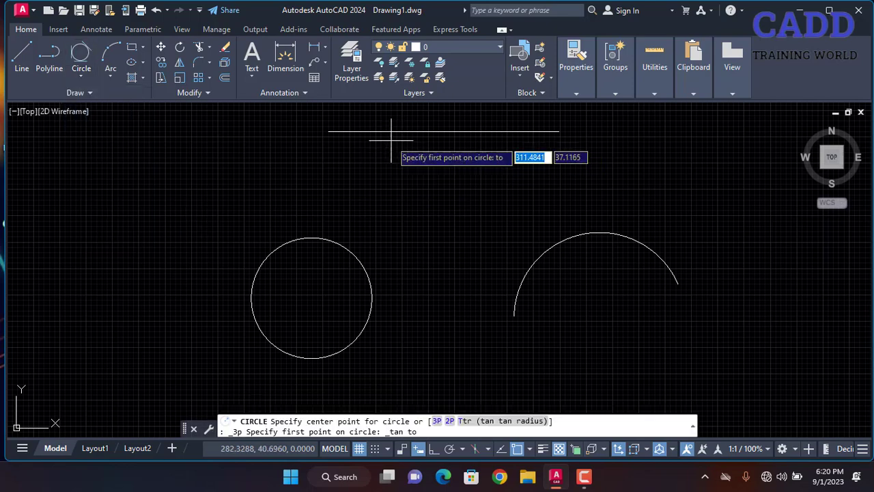
left_click(352, 132)
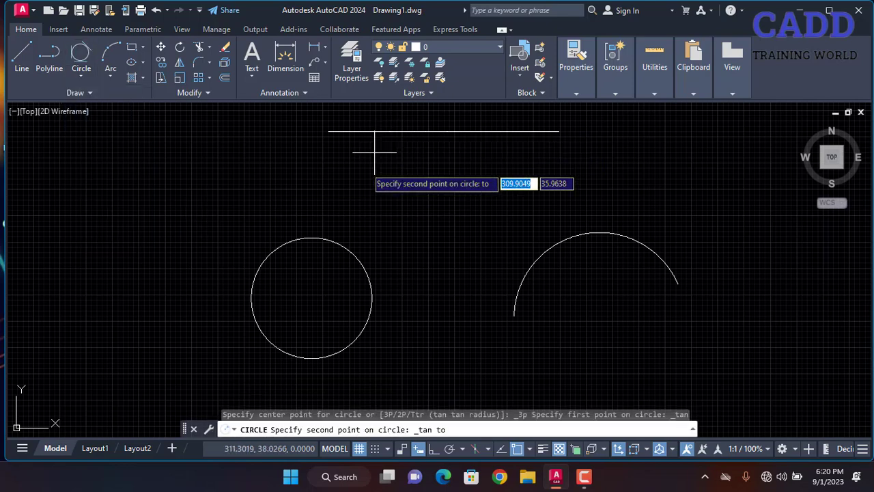
left_click(332, 241)
left_click(549, 252)
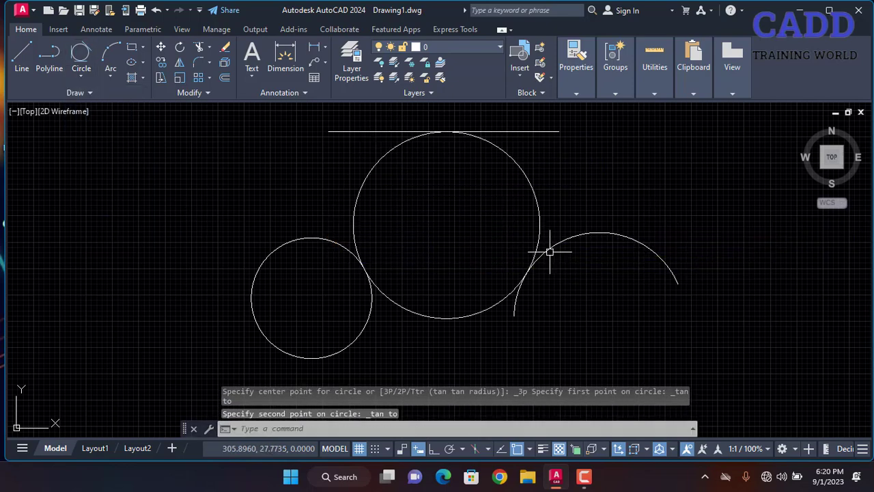
left_click(549, 252)
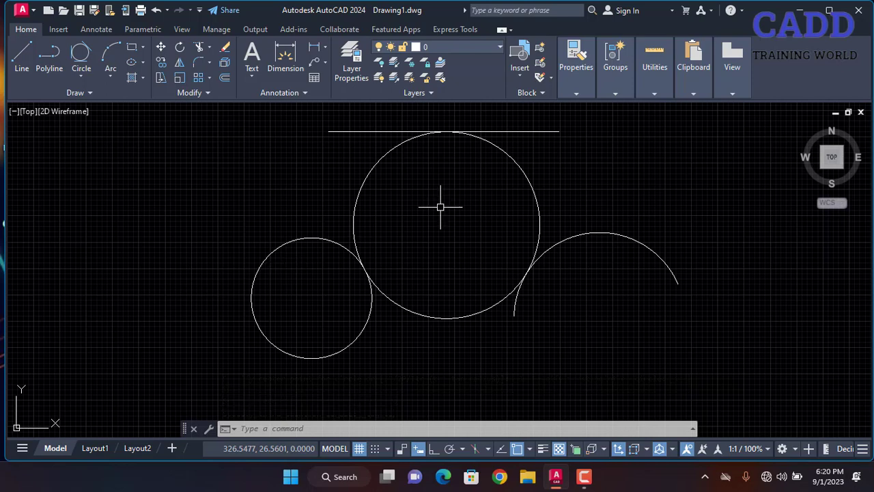
Erase the horizontal line, both circles and the arc using a crossing selection.
left_click(652, 128)
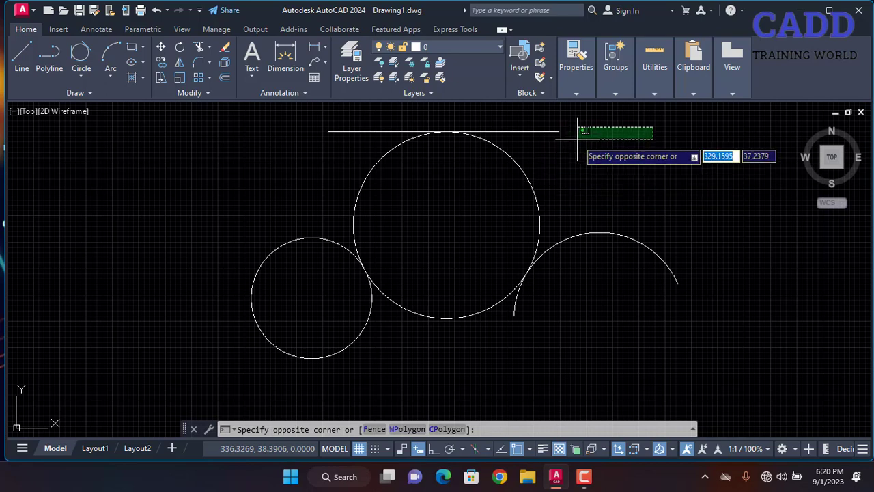
left_click(286, 367)
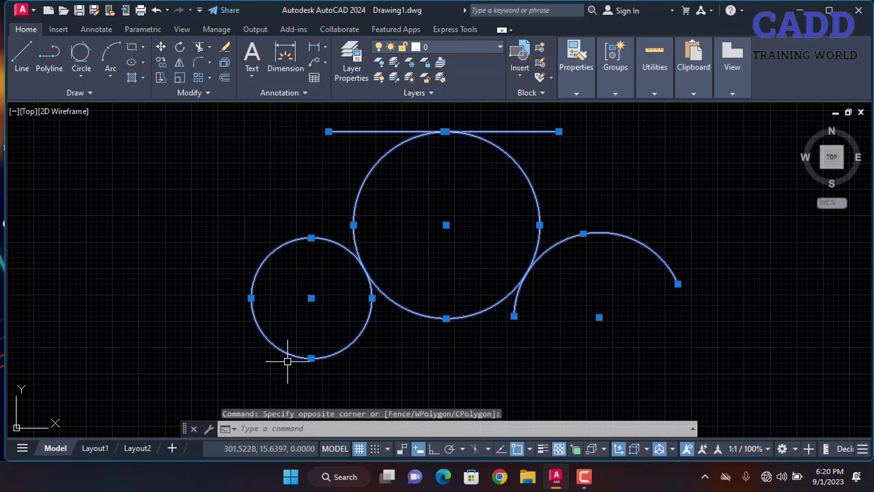
key("Delete")
Draw a single slanted line rising gently to the right across the empty drawing area.
left_click(20, 65)
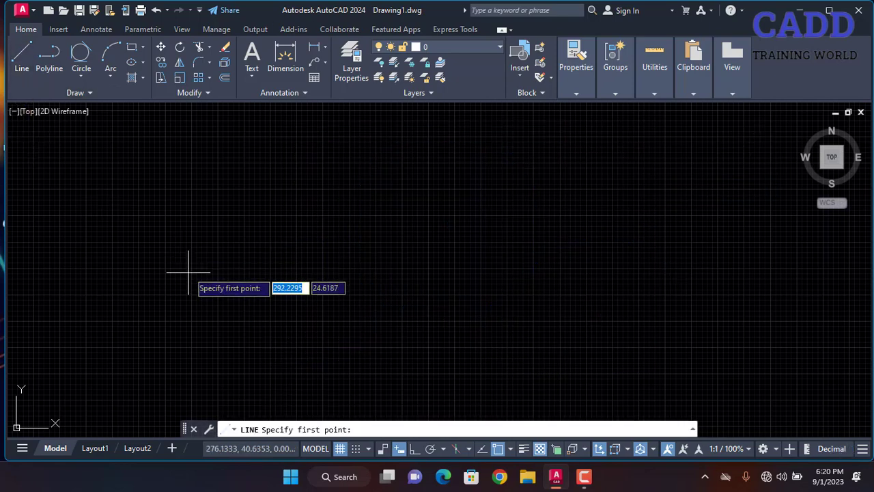
left_click(187, 274)
left_click(523, 177)
key("Escape")
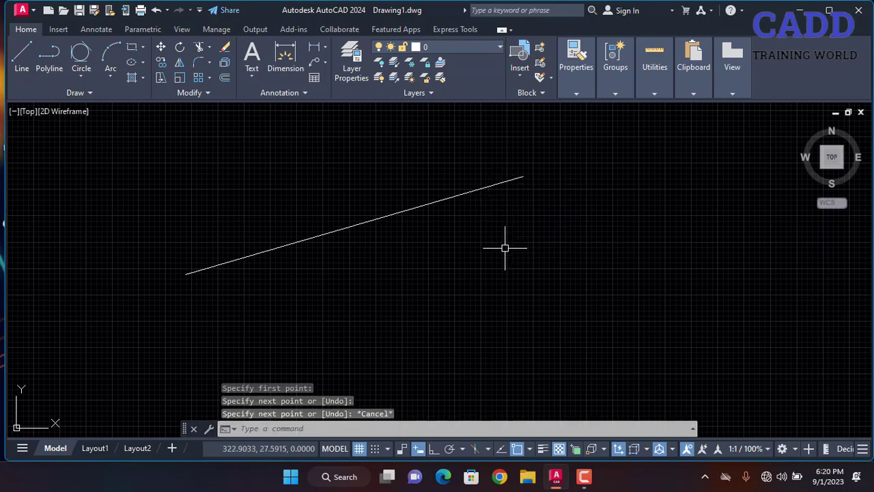
Draw a Center, Radius circle of radius about 6.6 in the empty area below and right of the slanted line.
middle_click_drag(493, 236, 305, 153)
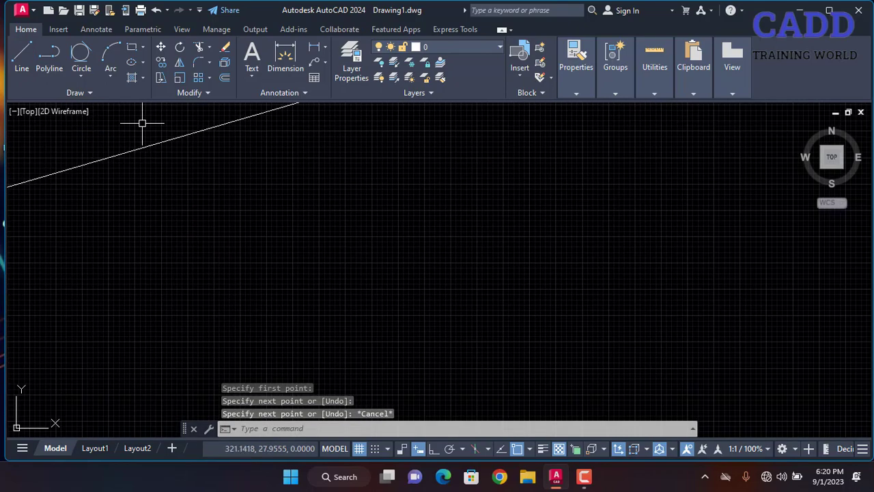
key("Return")
left_click(411, 268)
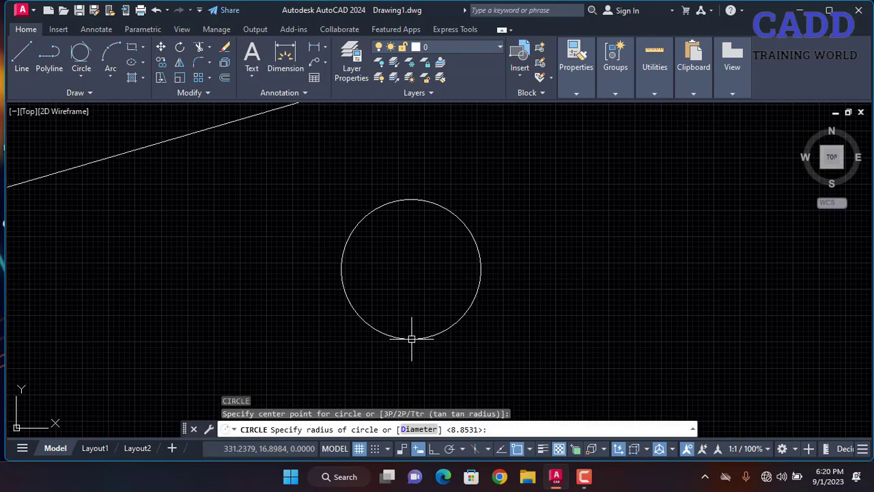
left_click(415, 339)
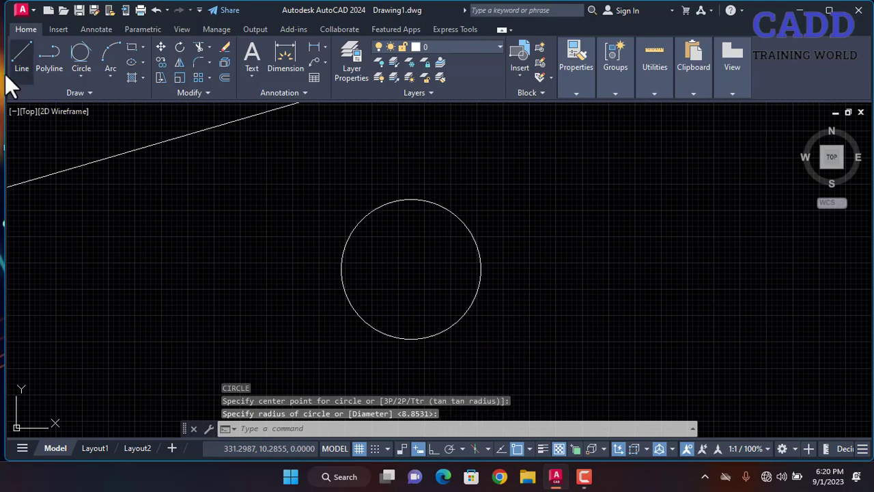
left_click(25, 58)
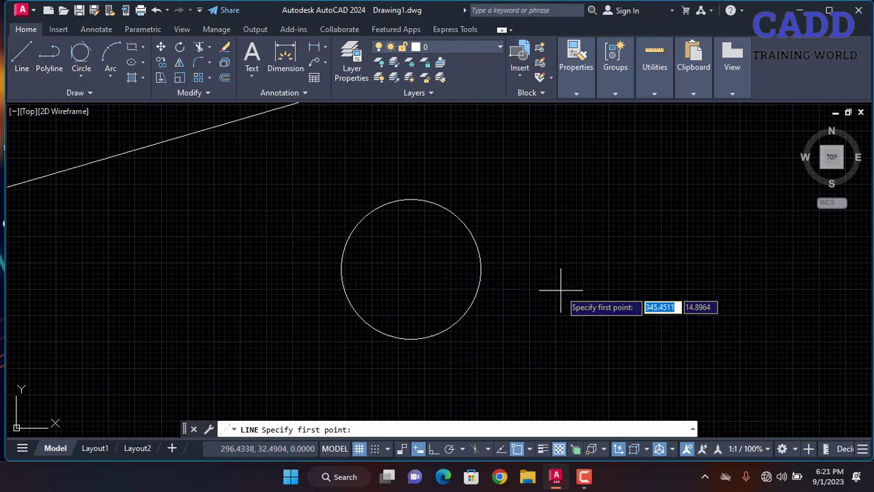
middle_click_drag(673, 274, 482, 277)
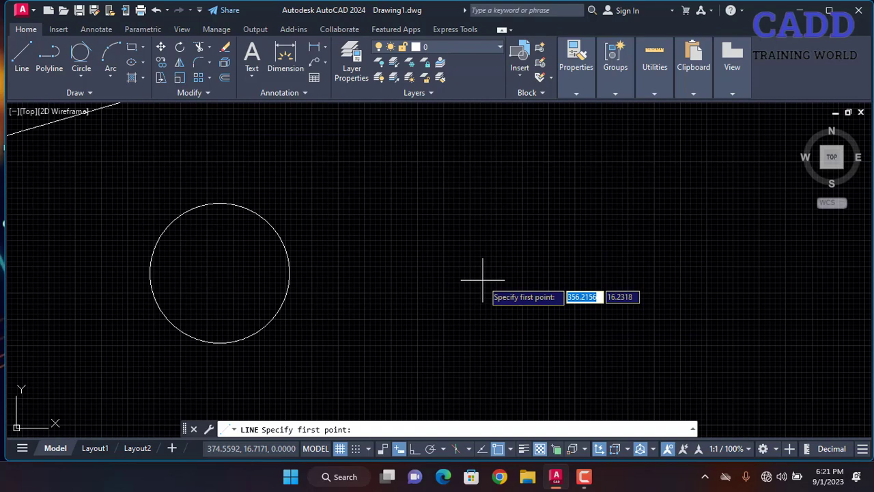
left_click(662, 224)
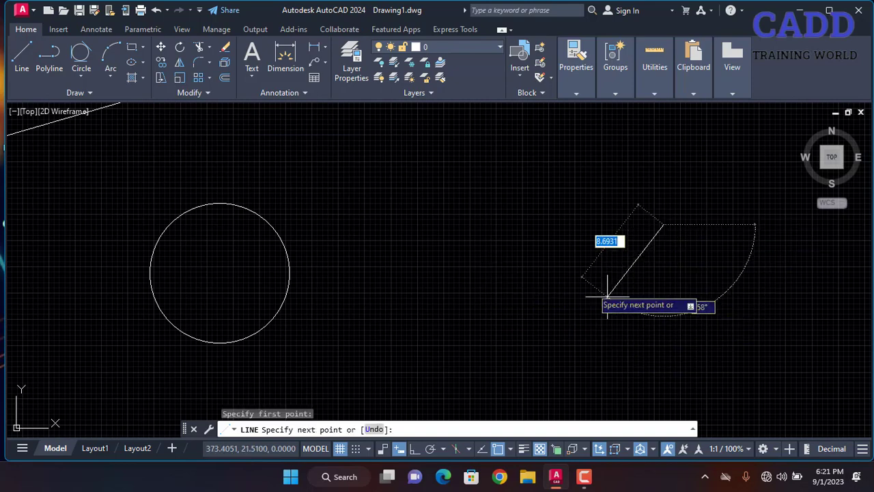
Draw a second, larger Center, Radius circle to the right of the first circle, leaving a wide gap.
left_click(77, 69)
left_click(88, 103)
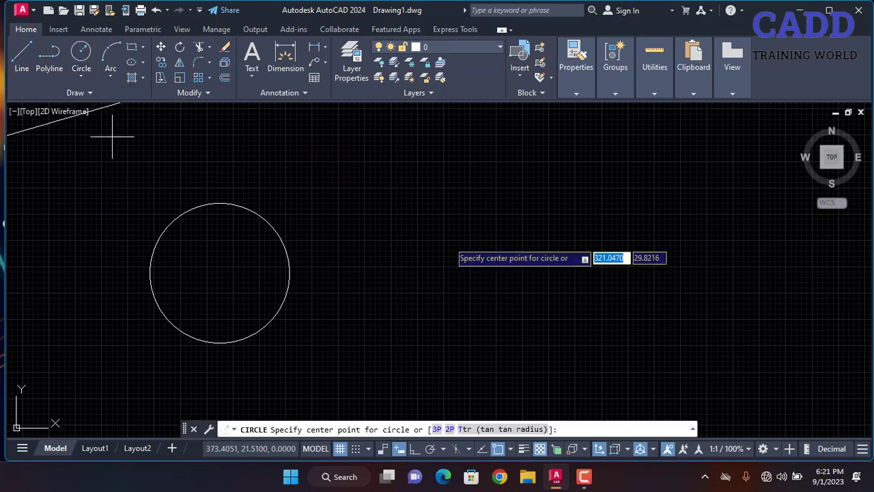
left_click(588, 261)
left_click(586, 350)
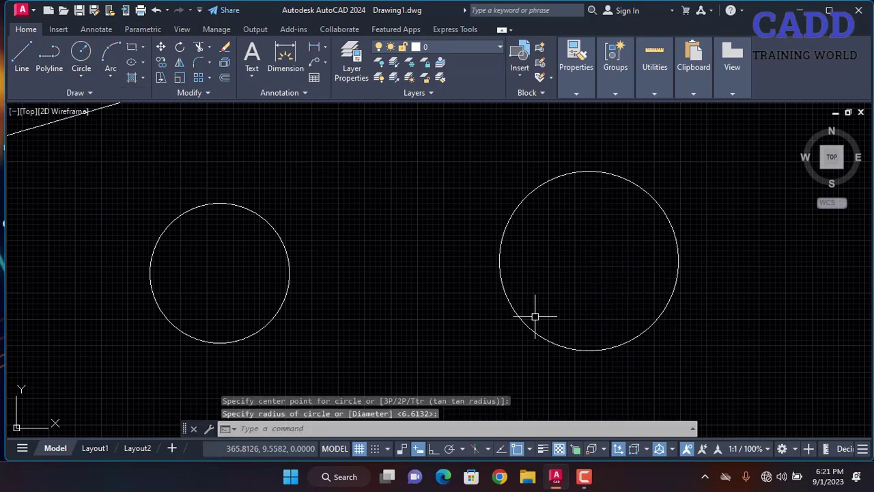
left_click(29, 62)
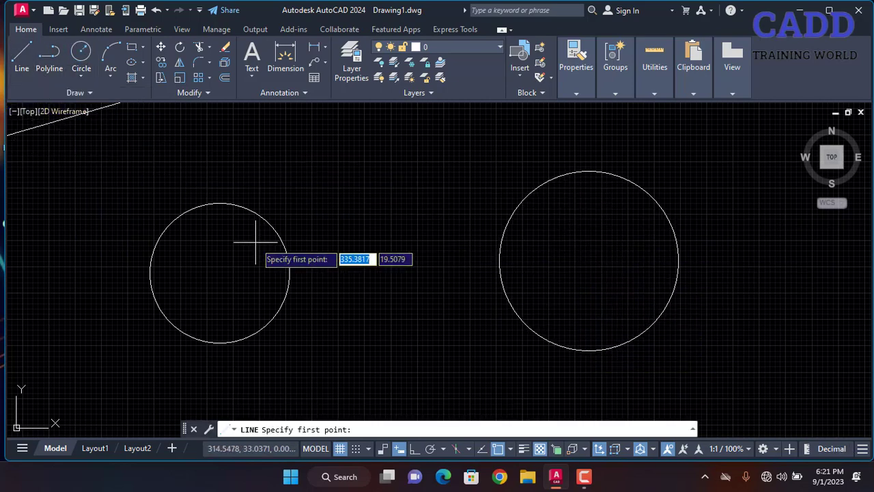
left_click(189, 208)
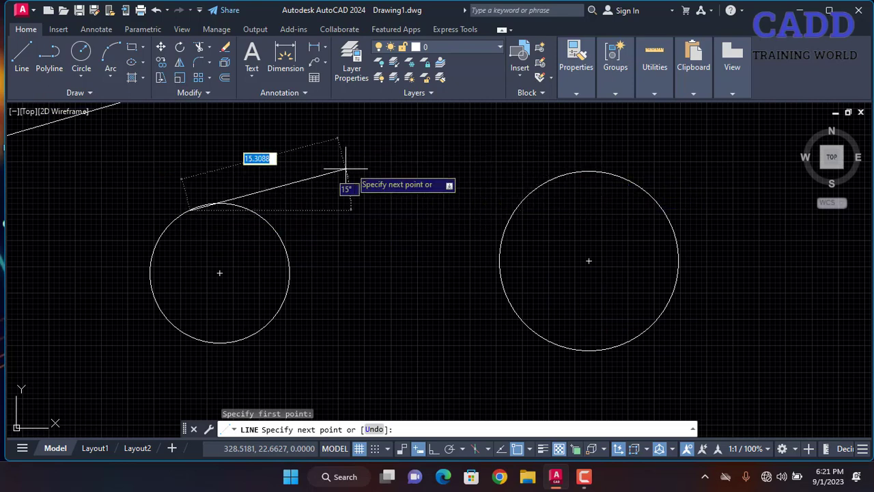
key("Escape")
Draw a line joining the upper sides of both circles, using the Tangent snap override for each endpoint.
left_click(14, 71)
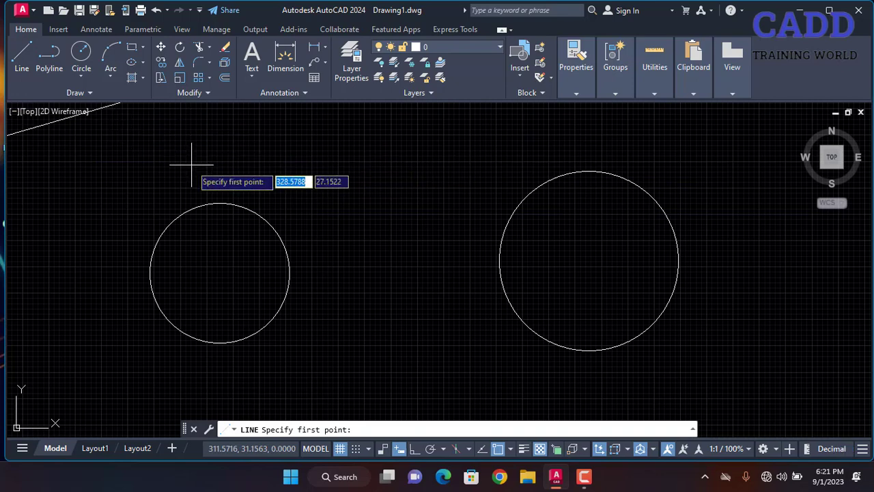
right_click(225, 167, "shift")
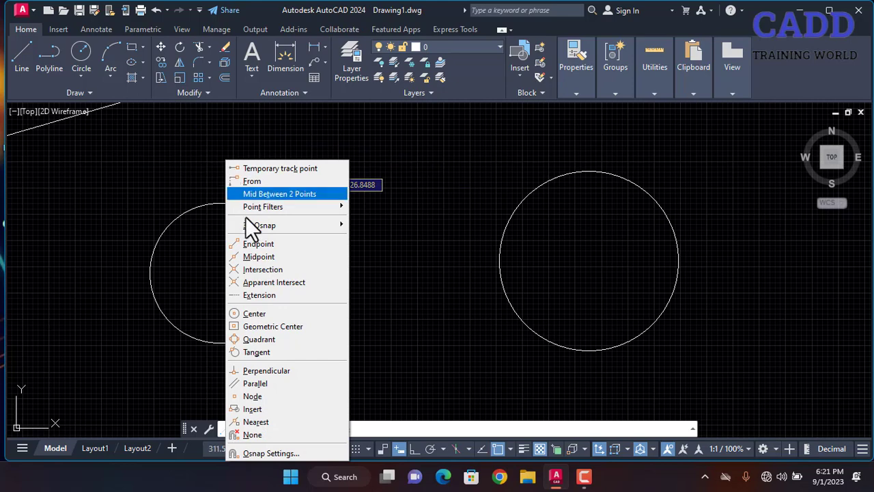
left_click(270, 350)
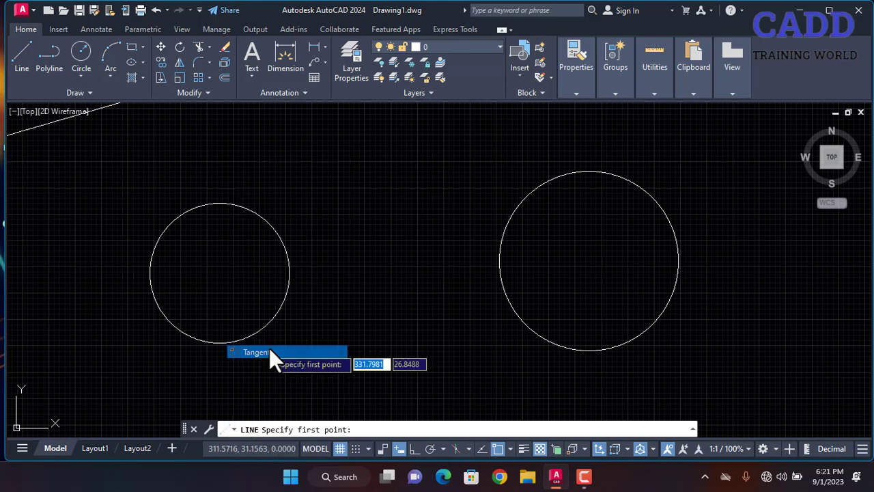
left_click(170, 222)
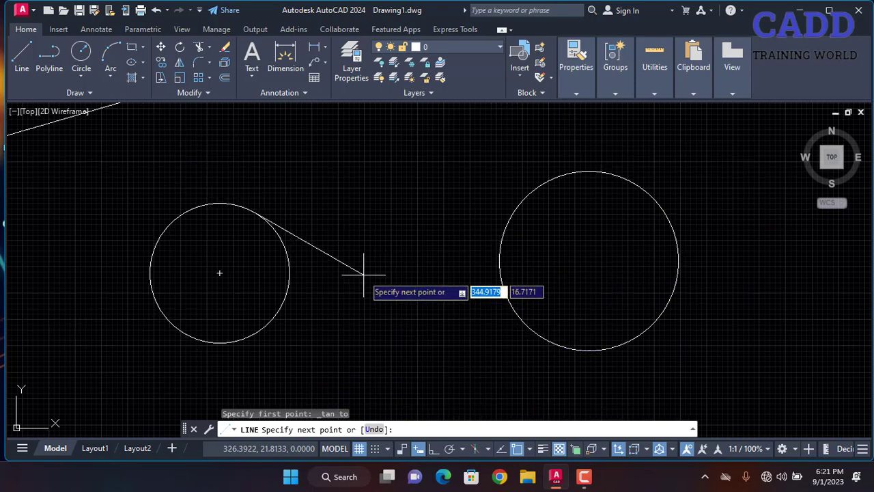
right_click(413, 160, "shift")
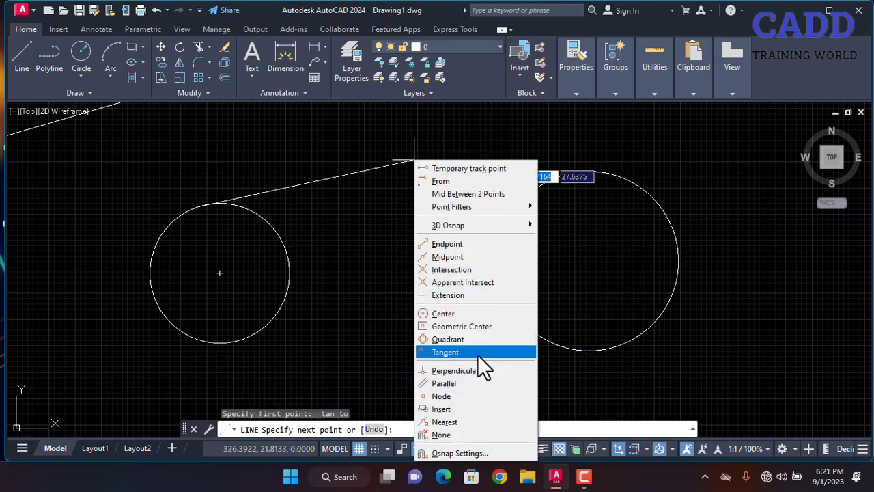
left_click(477, 353)
left_click(584, 172)
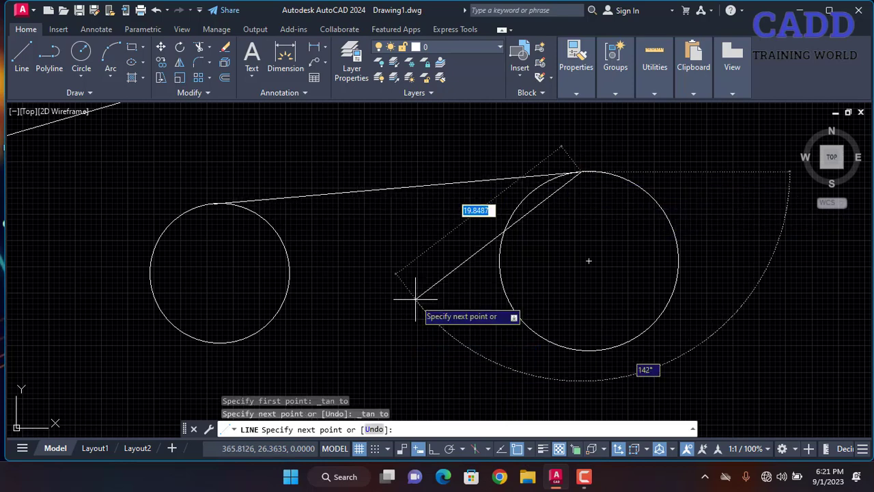
key("Escape")
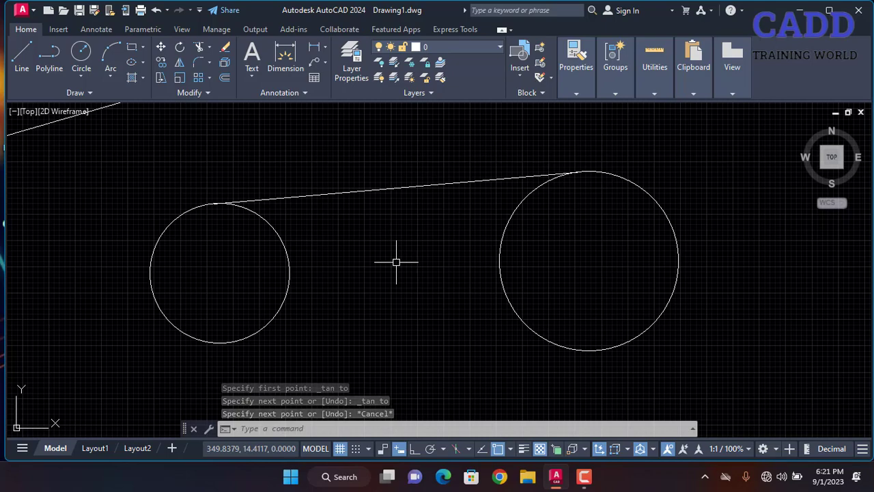
Draw a nearly horizontal line about 44 units long just below both circles, spanning from one to the other.
mouse_move(402, 220)
middle_mouse_down()
mouse_move(379, 205)
mouse_move(337, 107)
middle_mouse_up()
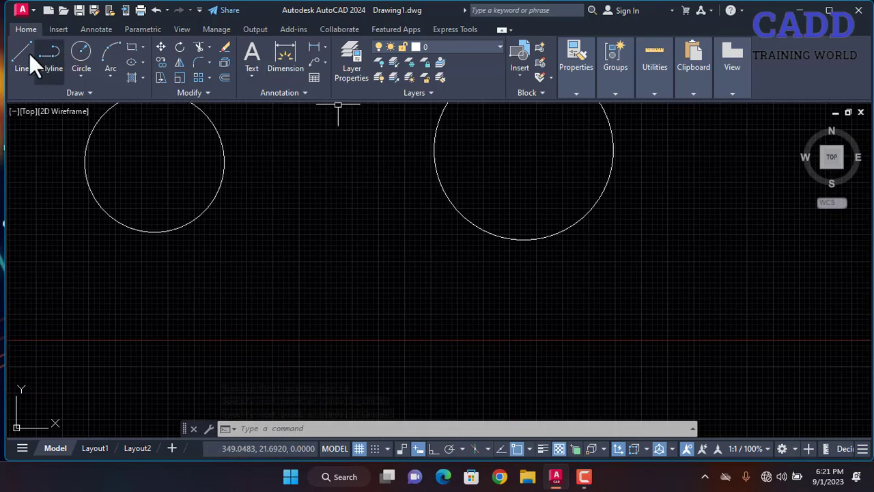
left_click(19, 68)
left_click(133, 250)
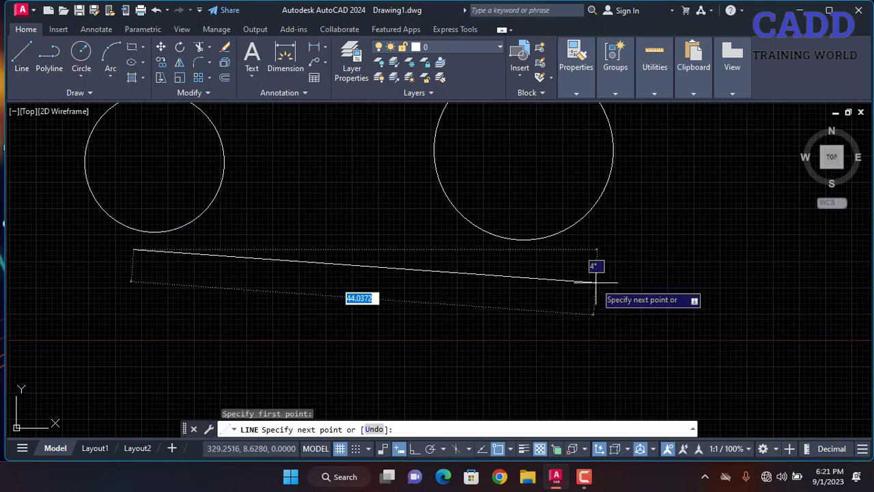
left_click(600, 254)
right_click(669, 198)
left_click(676, 215)
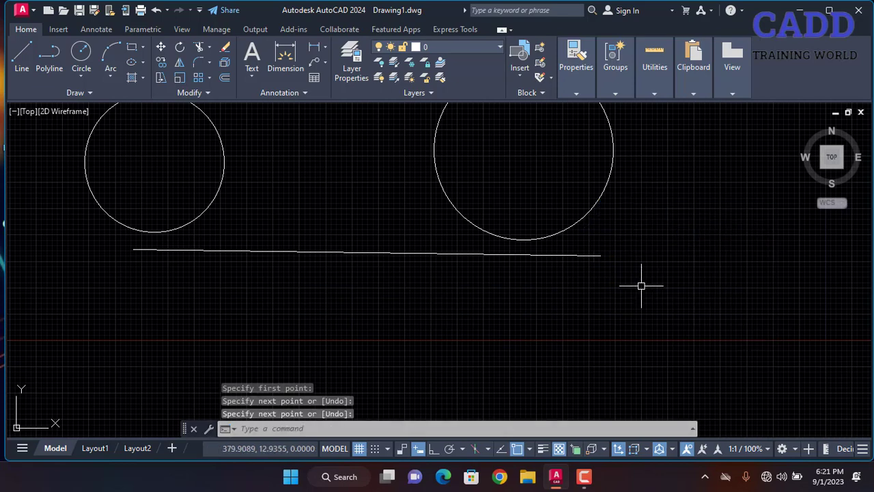
Apply a Tangent geometric constraint between the smaller circle and the line below it.
left_click(141, 29)
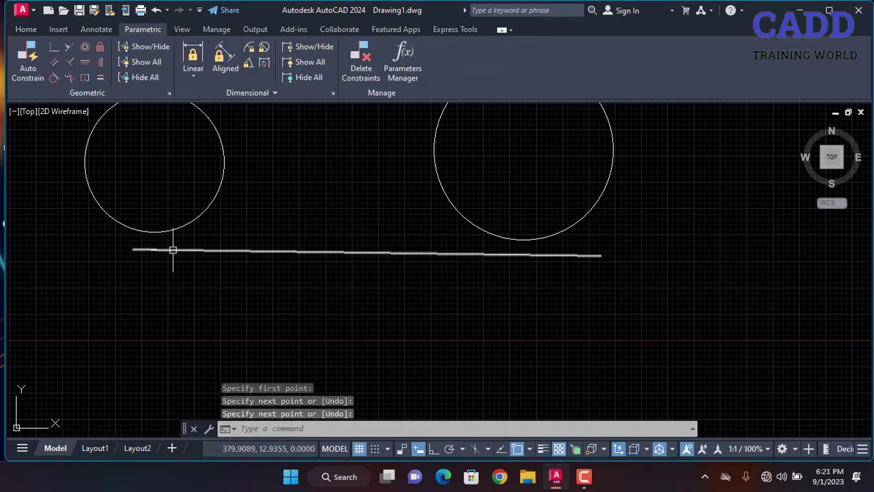
left_click(59, 73)
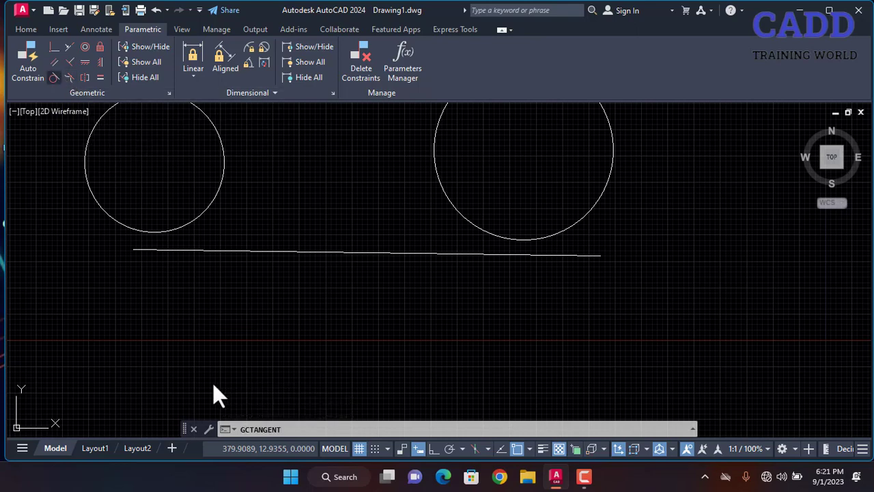
left_click(160, 234)
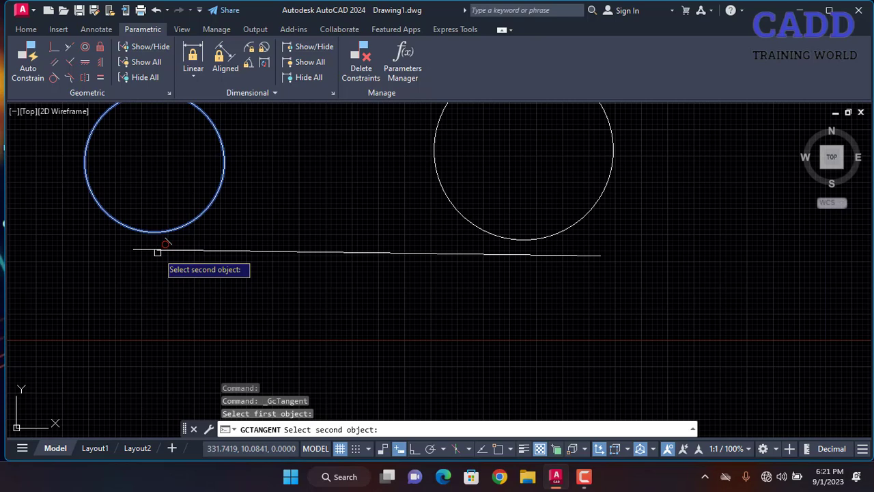
left_click(157, 252)
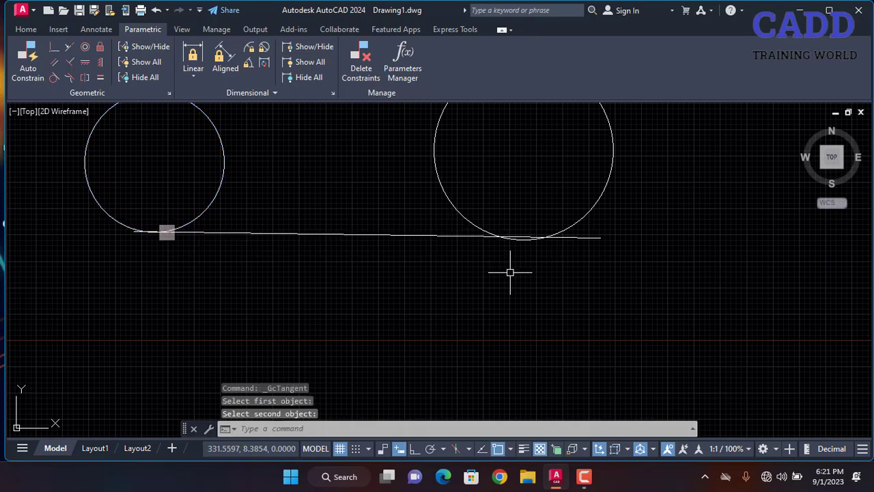
Apply a Tangent geometric constraint between the larger circle and the lower line, and end the command.
key("Return")
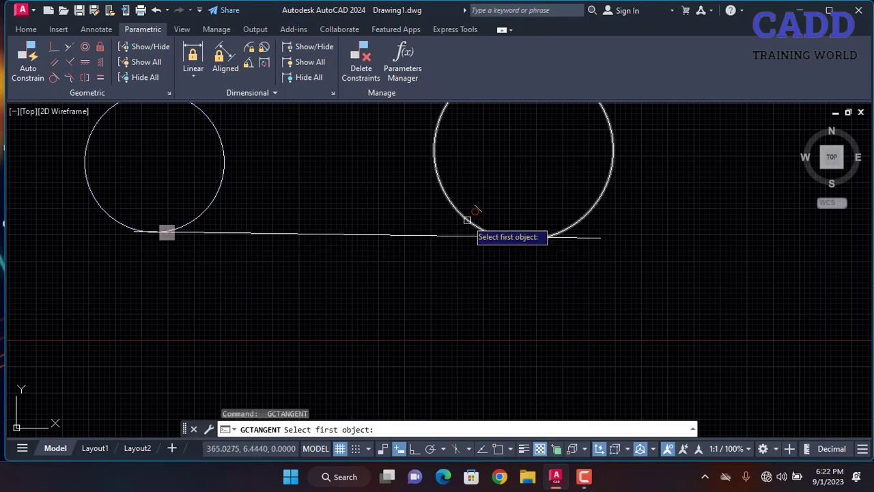
left_click(489, 230)
left_click(483, 240)
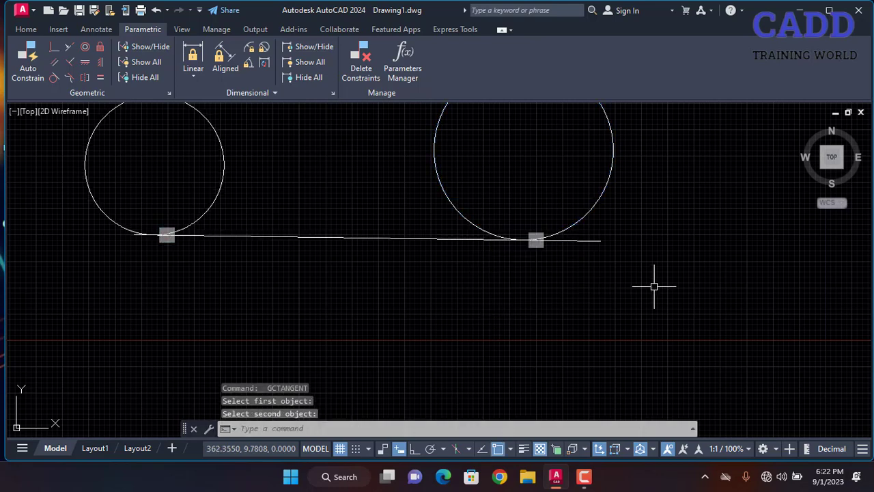
middle_click_drag(655, 287, 679, 370)
key("Escape")
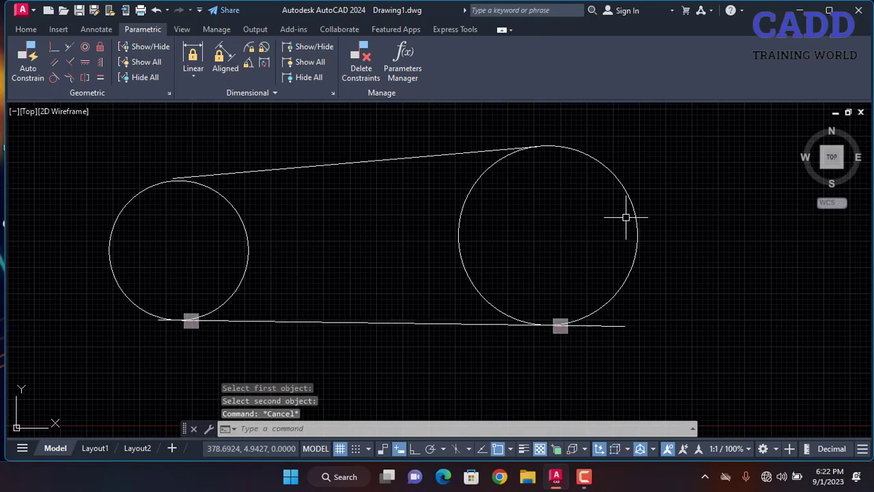
Erase both circles together with the upper and lower tangent lines.
left_click(631, 129)
left_click(61, 360)
key("Delete")
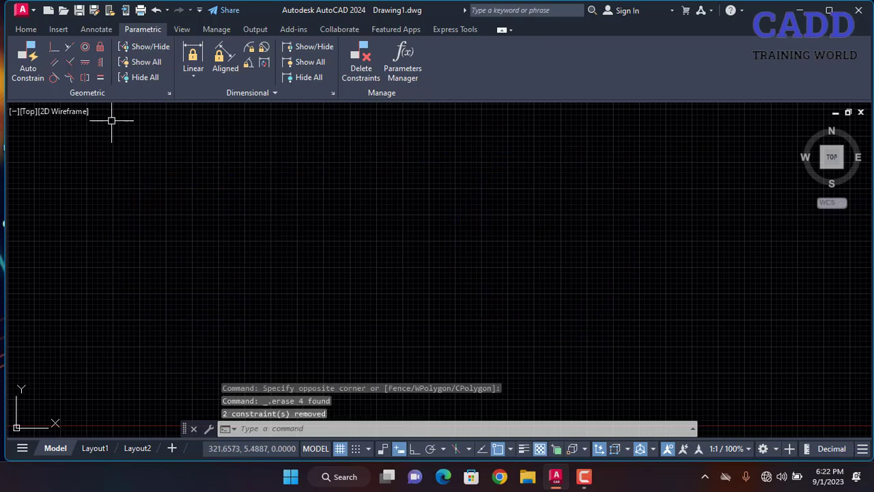
left_click(30, 31)
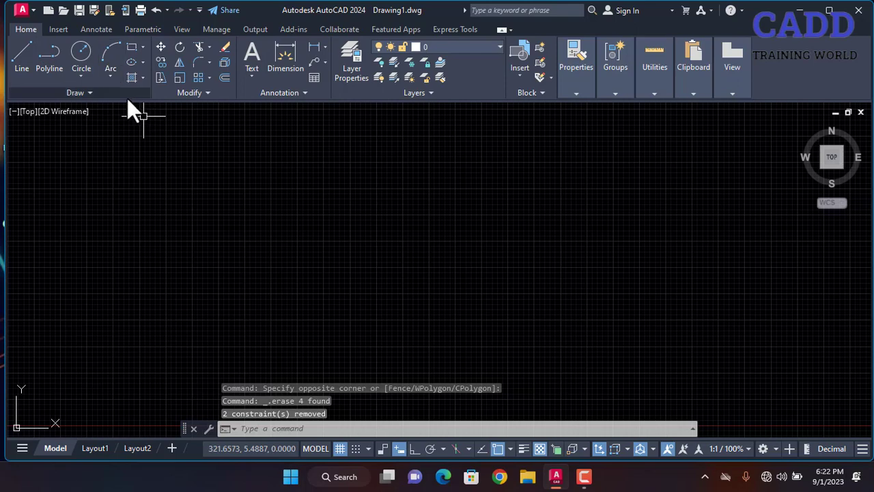
left_click(142, 47)
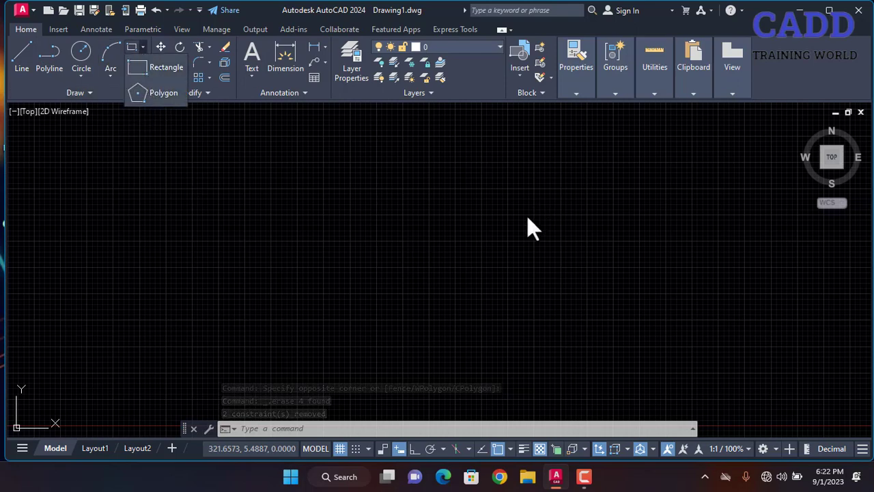
left_click(131, 50)
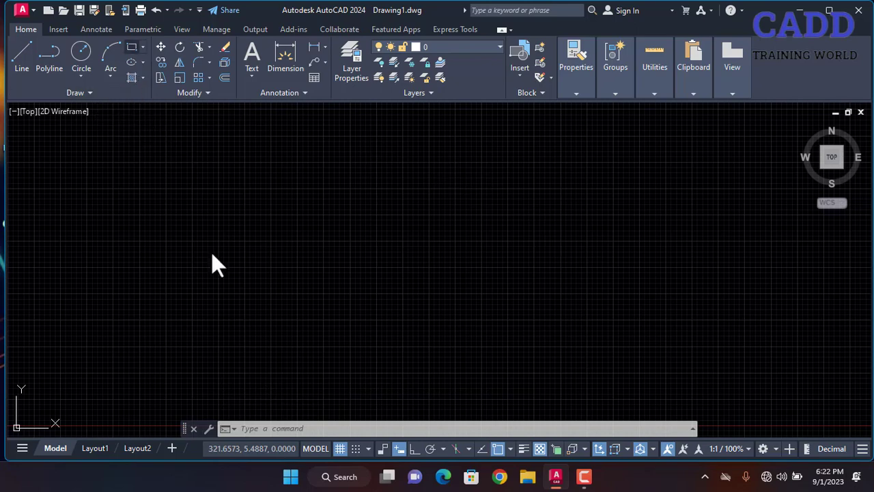
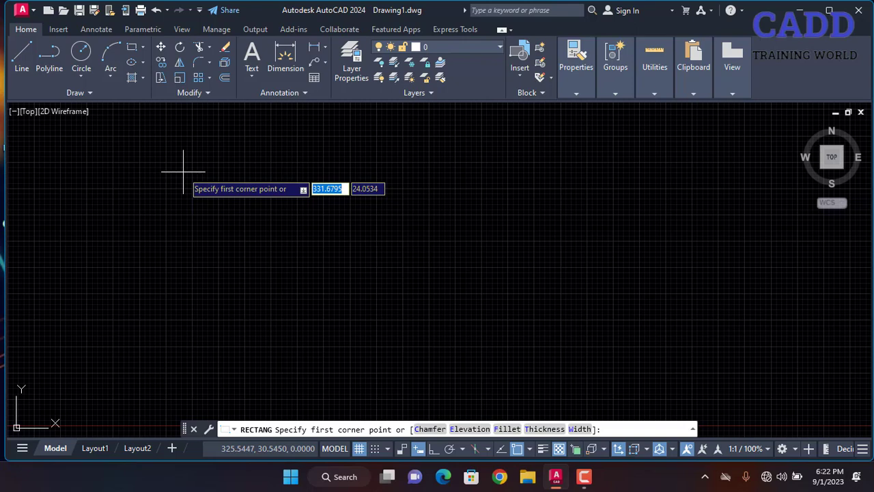
key("Escape")
type("re")
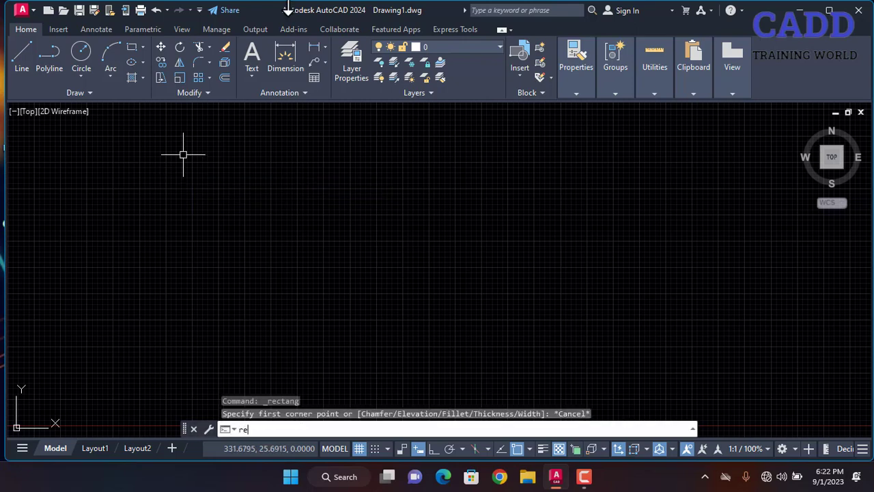
key("Return")
key("Escape")
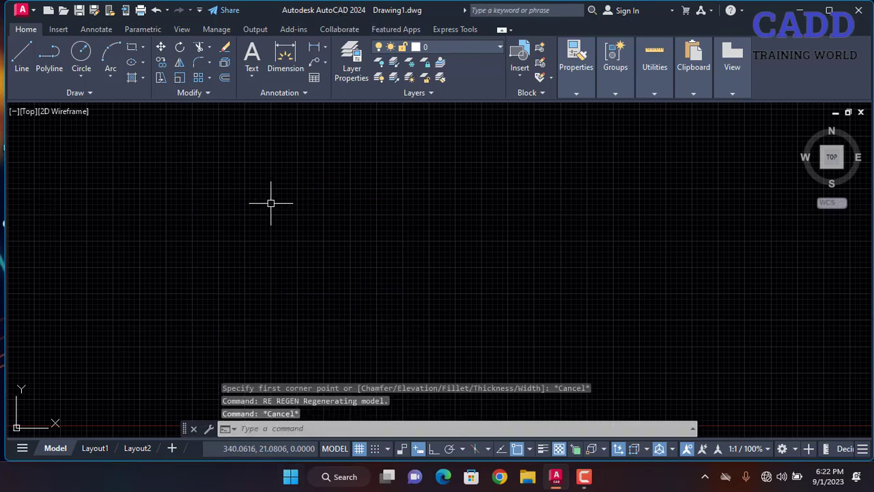
Draw a freehand rectangle in the middle of the empty drawing area from two opposite corners.
type("rec")
key("Return")
left_click(235, 158)
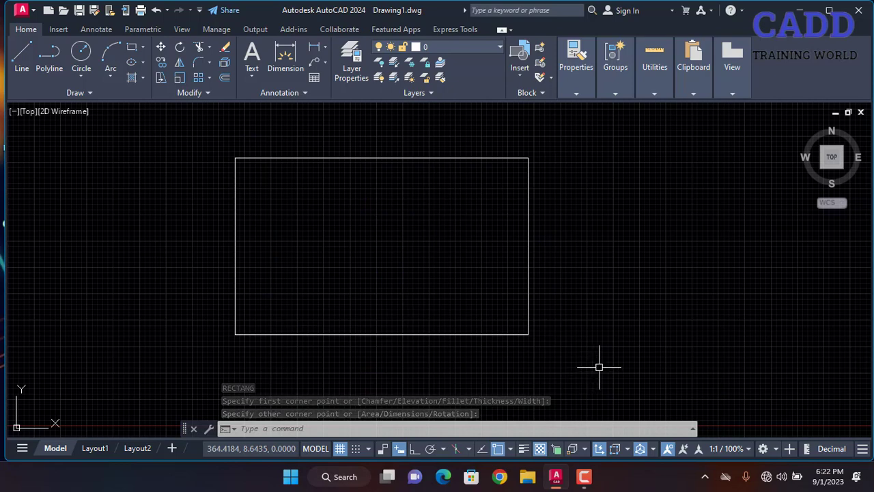
Erase the freehand rectangle from the drawing area.
left_click(579, 214)
left_click(502, 240)
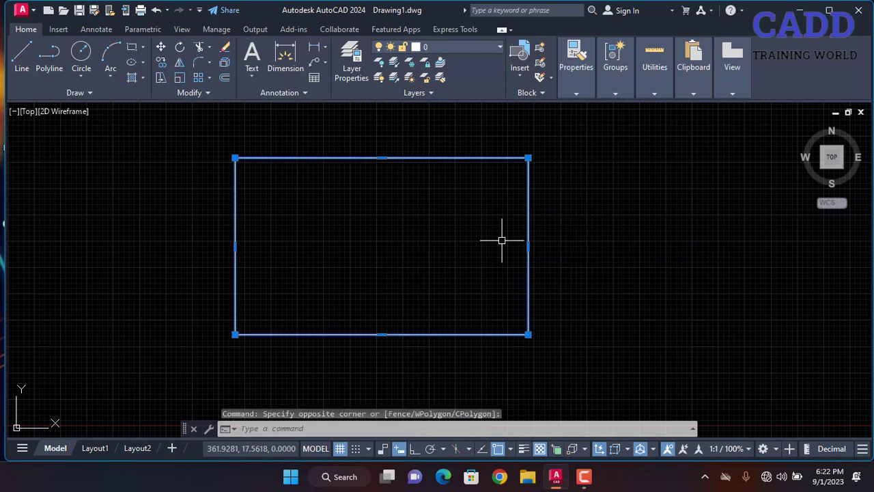
key("Delete")
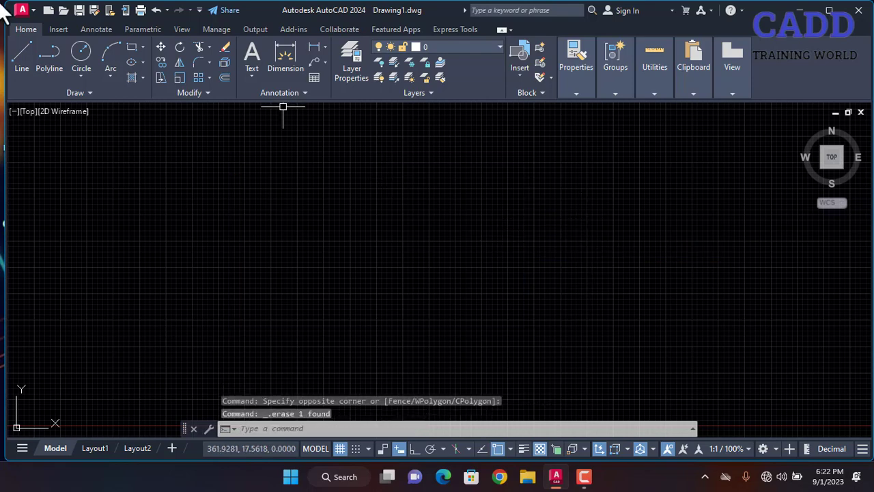
Draw a 15 by 10 rectangle with the Dimensions option, accepting length 10, entering width 10 and giving 15 for the other corner.
left_click(131, 47)
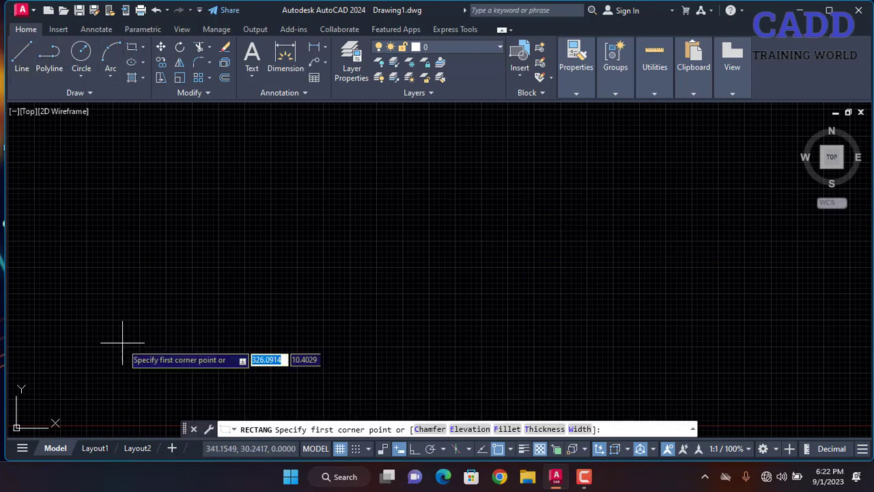
left_click(182, 146)
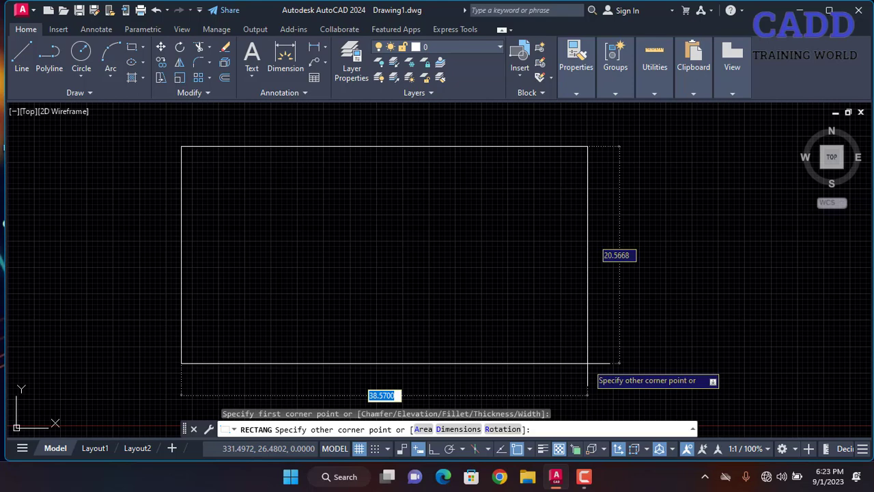
right_click(506, 226)
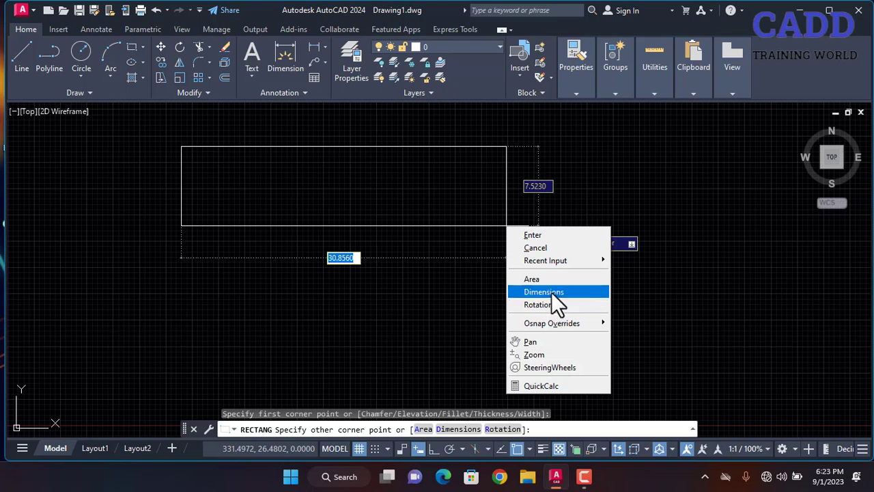
left_click(551, 292)
key("Return")
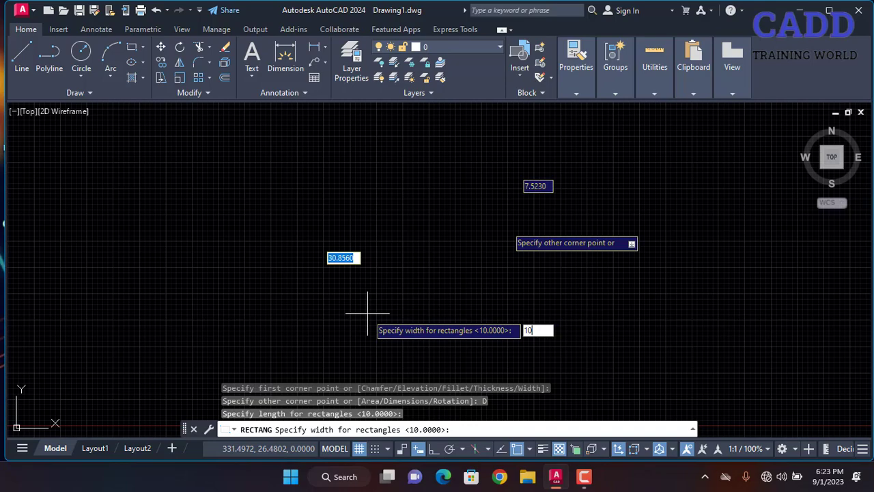
key("Return")
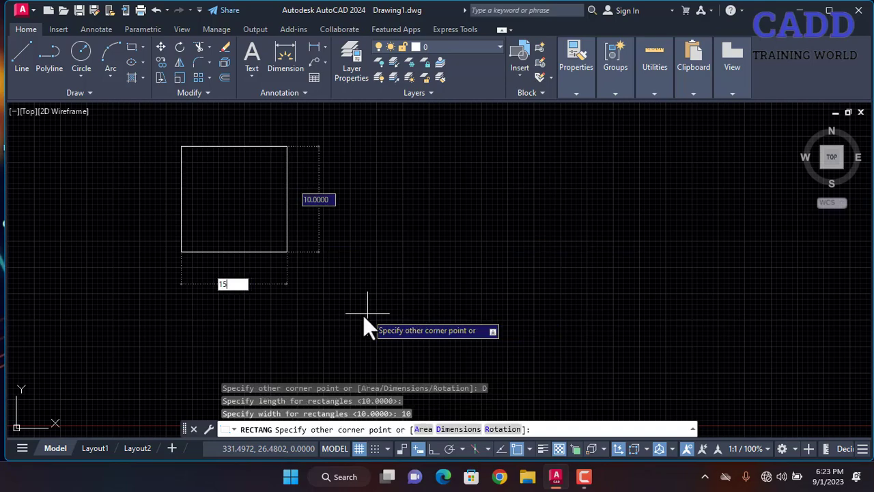
key("Return")
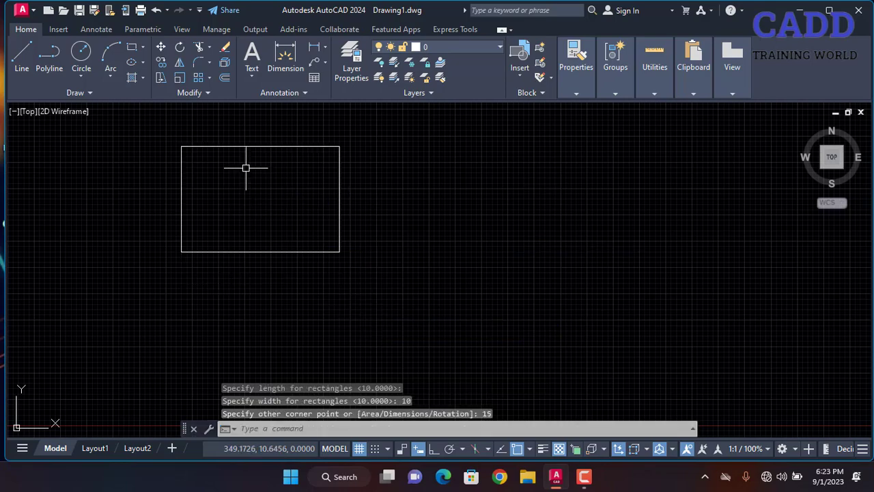
Erase the leftover slanted line above and to the left of the rectangle.
middle_click_drag(244, 166, 285, 215)
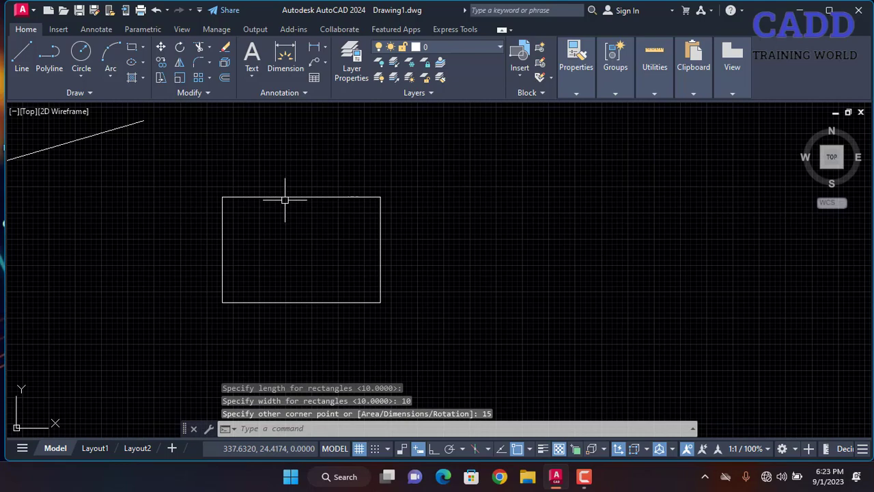
left_click(163, 119)
left_click(30, 200)
key("Delete")
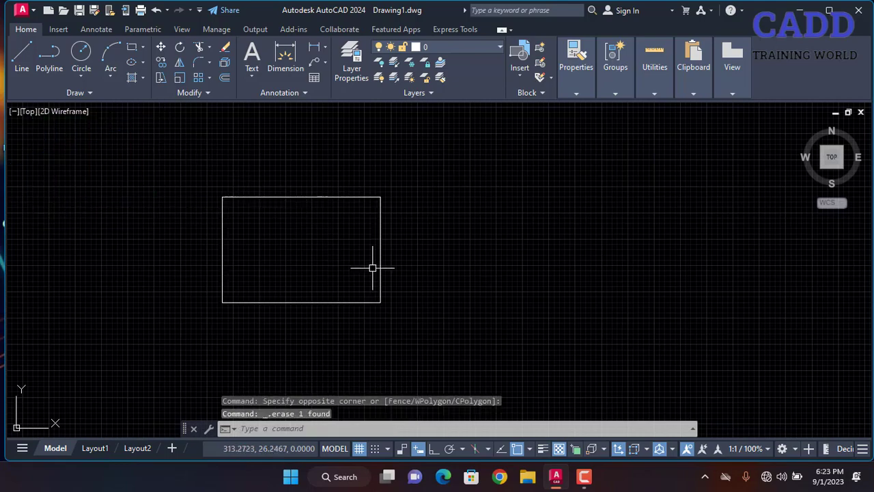
Erase the leftover round-ended outline and the triangle with its inscribed circle, keeping only the rectangle.
scroll(372, 268, "up", 3)
scroll(371, 264, "down", 3)
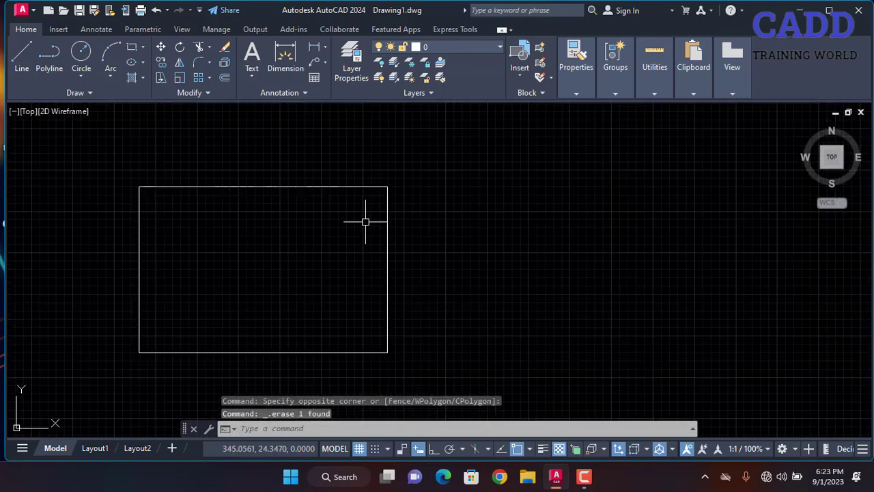
middle_click(365, 220)
middle_click(364, 220)
scroll(279, 298, "down", 5)
scroll(280, 297, "up", 4)
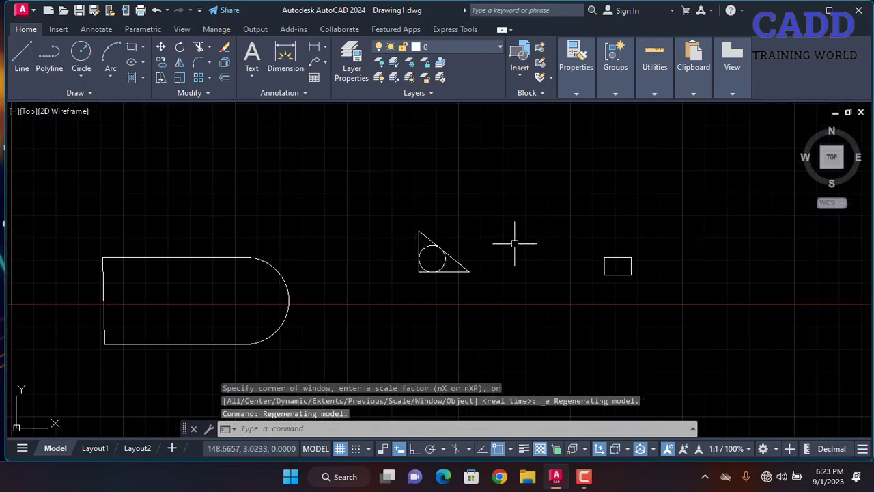
left_click(587, 239)
left_click(10, 343)
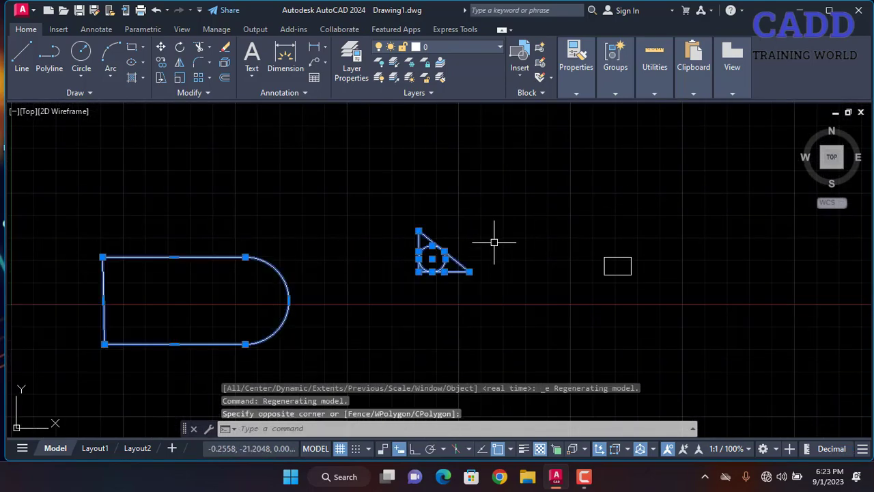
key("Delete")
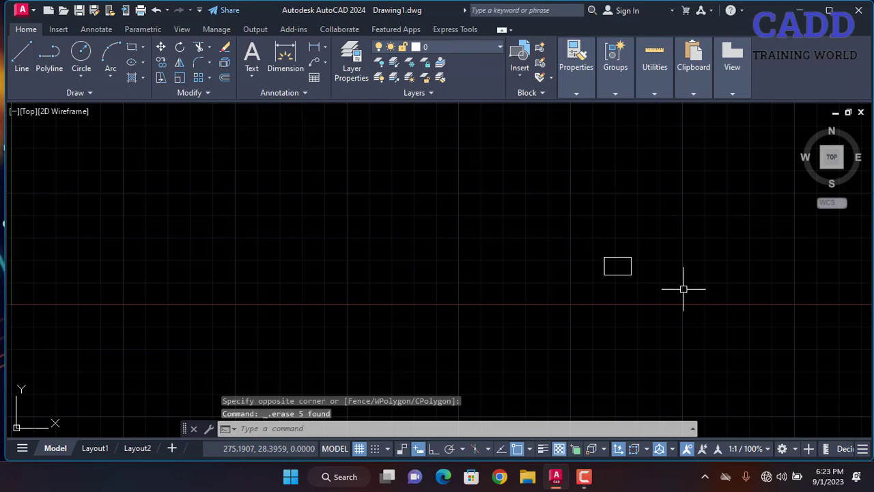
scroll(683, 288, "up", 6)
mouse_move(556, 240)
middle_mouse_down()
mouse_move(489, 239)
mouse_move(455, 254)
middle_mouse_up()
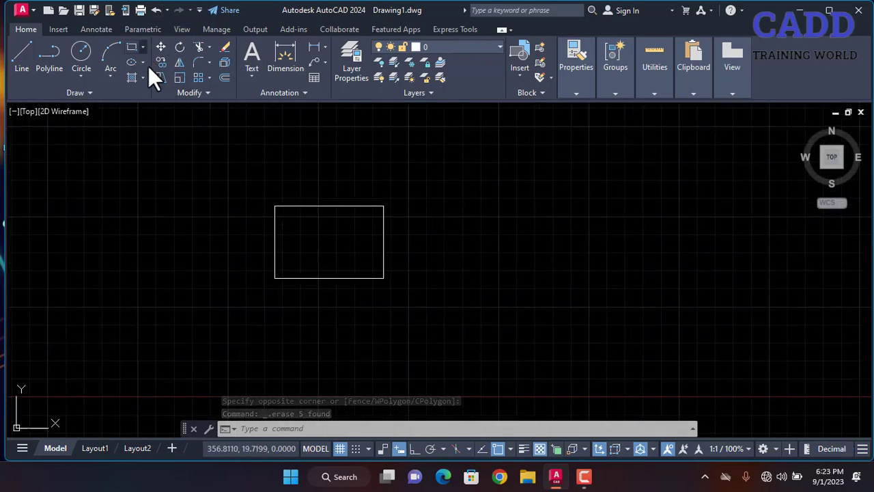
left_click(142, 46)
left_click(158, 101)
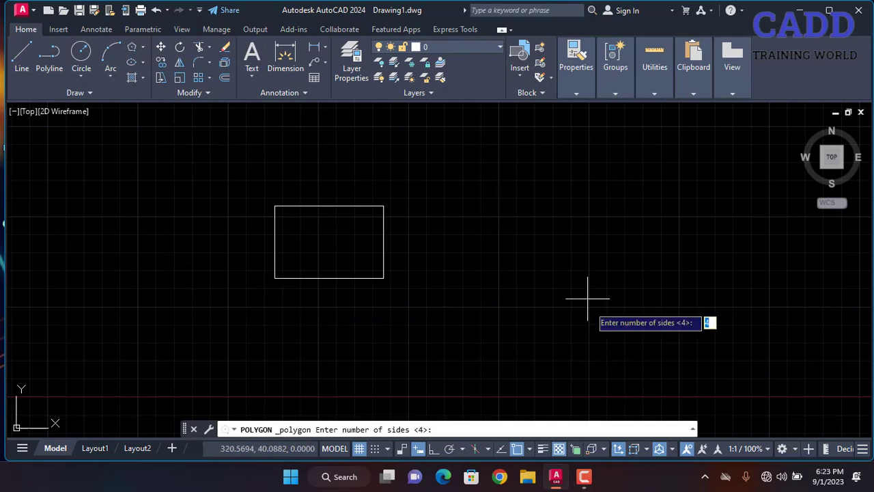
key("Escape")
Draw a circle with a freehand radius in the empty area to the right of the rectangle.
middle_click_drag(582, 250, 181, 308)
type("c")
key("Return")
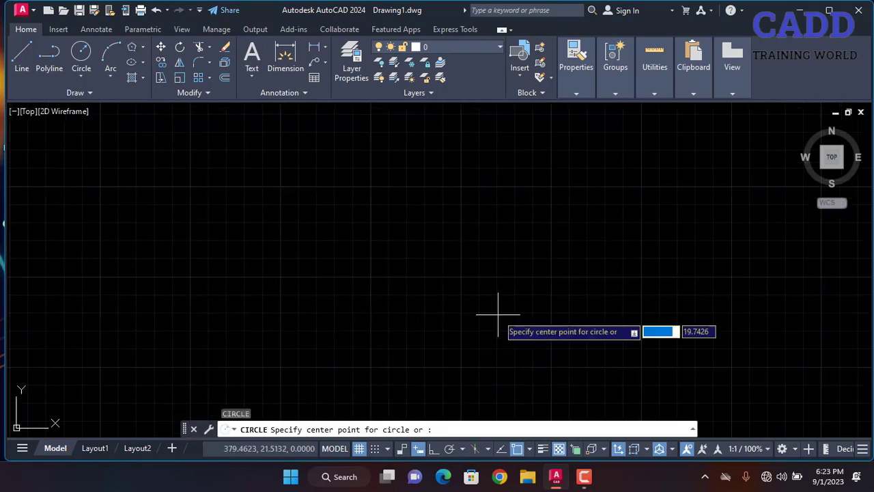
left_click(499, 282)
left_click(488, 353)
Draw a horizontal line with Ortho mode on, from the circle's center to a point outside its right edge.
scroll(443, 365, "up", 2)
middle_click_drag(252, 160, 121, 103)
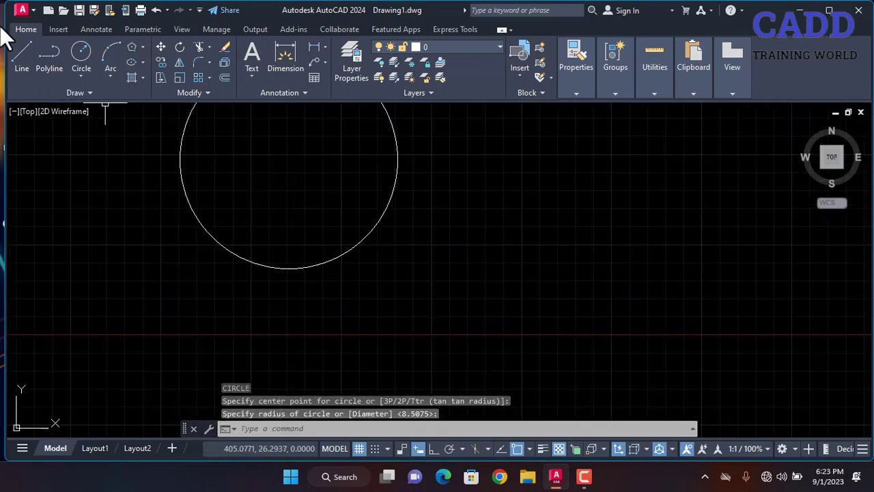
type("l")
key("Return")
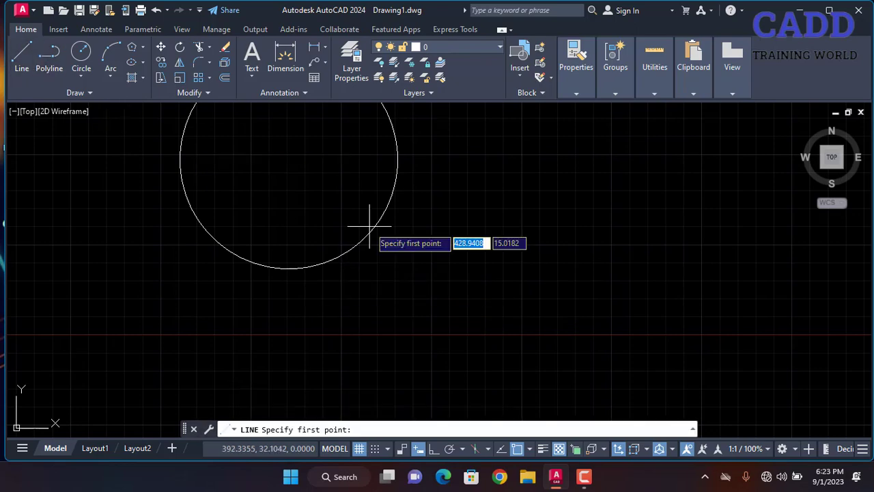
scroll(370, 227, "down", 4)
middle_click_drag(370, 228, 376, 246)
left_click(349, 232)
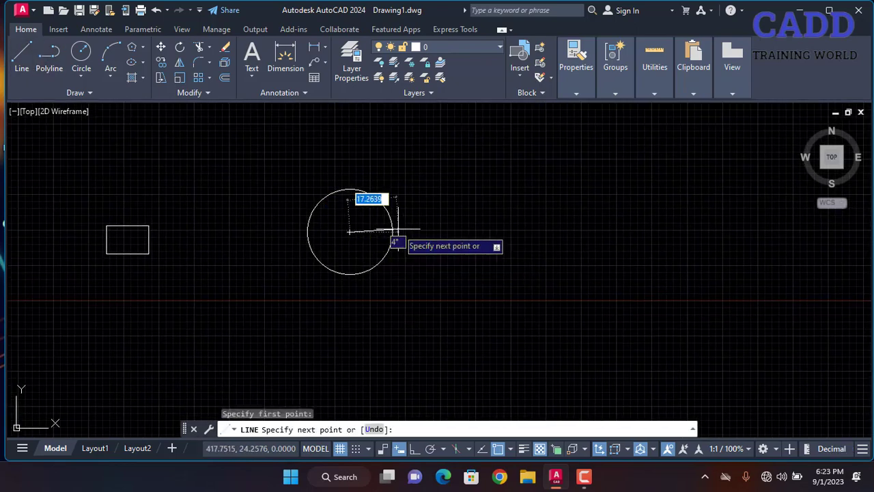
left_click(416, 448)
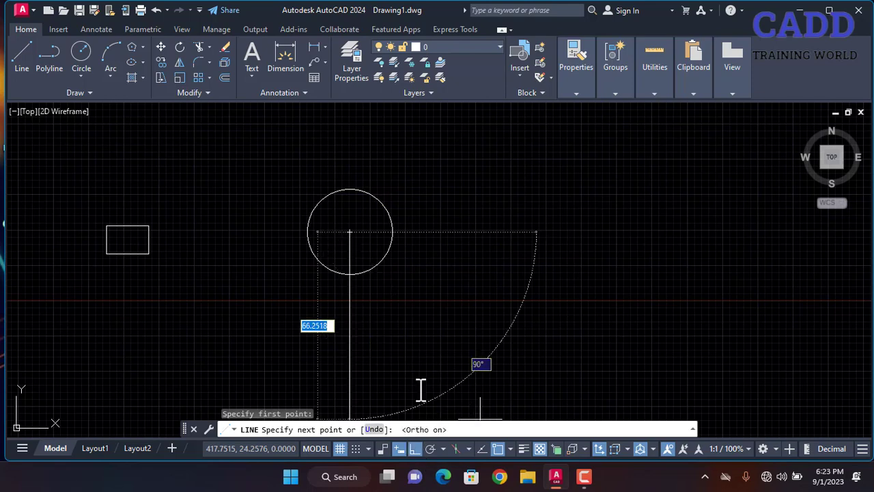
left_click(433, 261)
key("Escape")
left_click(463, 177)
key("Escape")
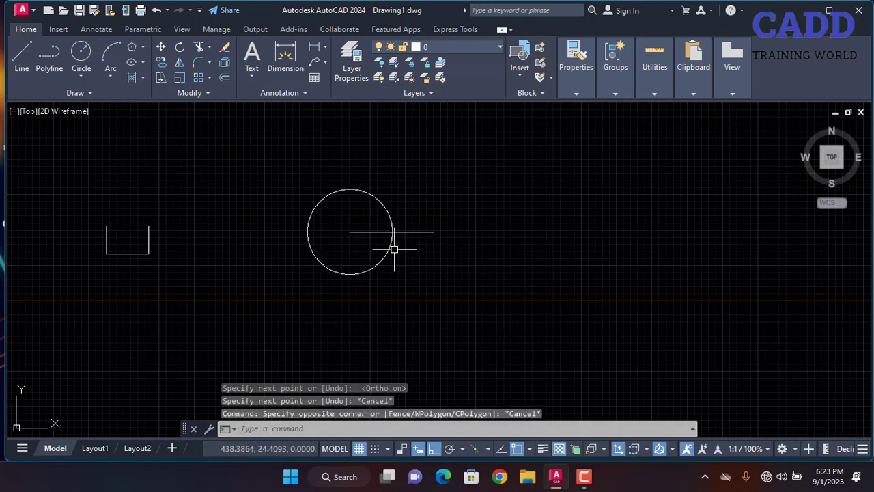
Create a polar array of the horizontal line around the circle's center with six items.
left_click(424, 228)
left_click(415, 244)
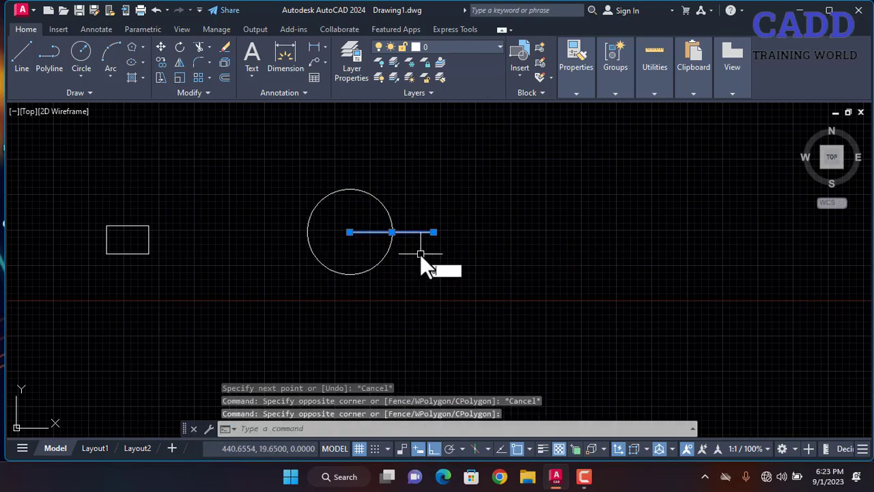
type("ar")
key("Return")
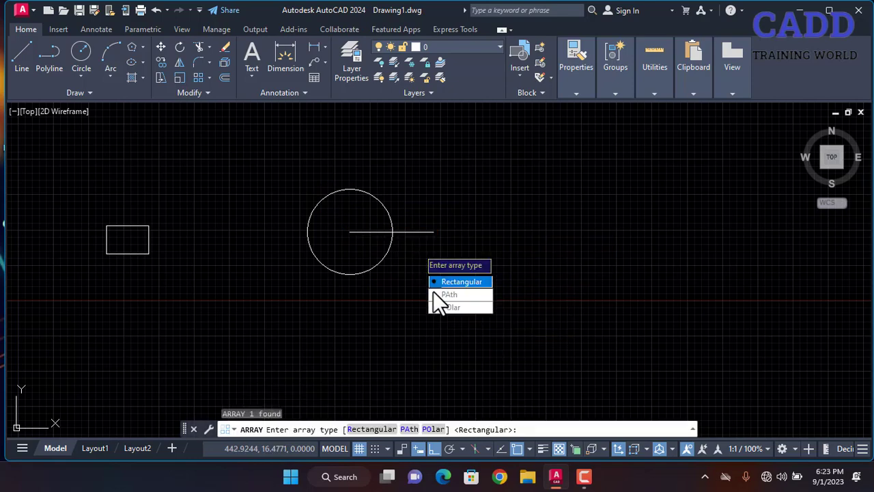
left_click(483, 312)
left_click(350, 232)
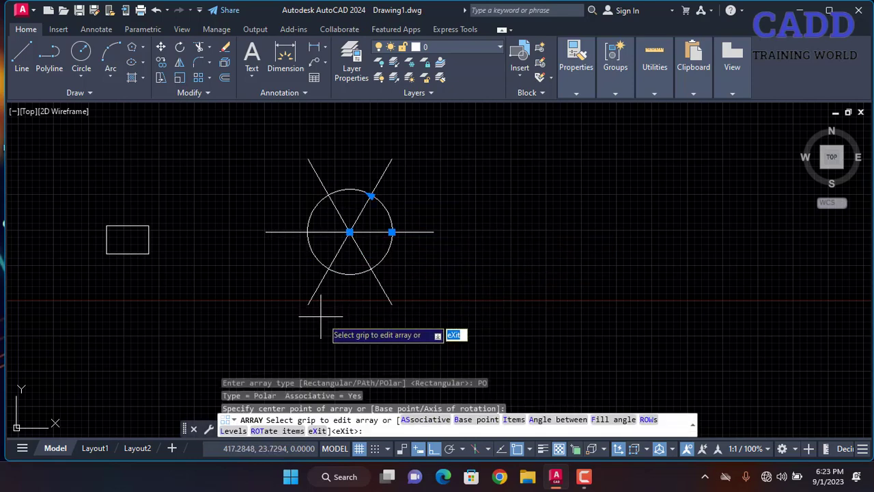
key("Return")
Copy the circle with its arrayed lines horizontally to the right by about 134 units, using its center as base point.
middle_click_drag(376, 254, 123, 286)
left_click(290, 235)
left_click(79, 336)
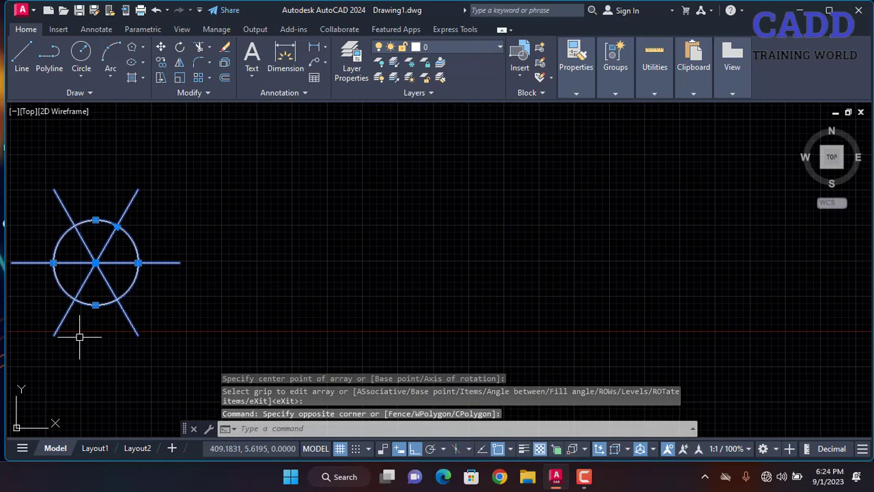
type("cp")
key("Return")
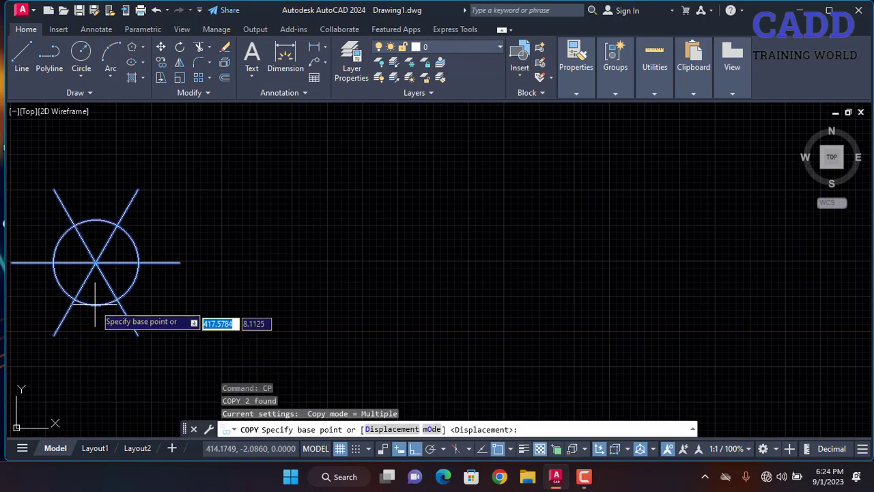
left_click(102, 251)
left_click(480, 251)
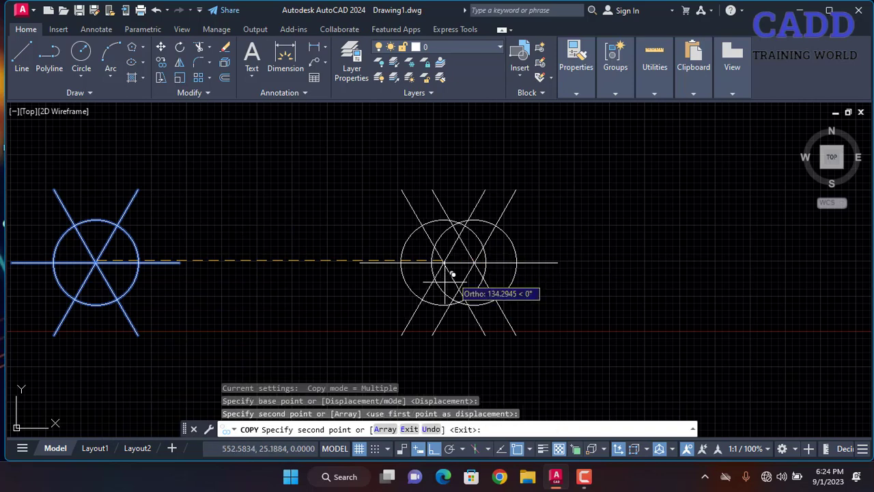
key("Escape")
middle_click_drag(197, 332, 290, 325)
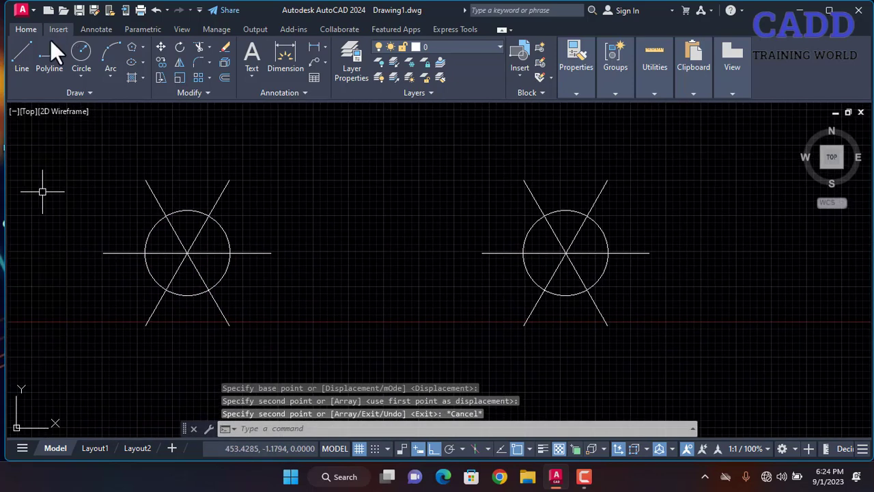
Draw a hexagonal polyline inside the original circle through the six points where the arrayed lines cross it.
left_click(41, 59)
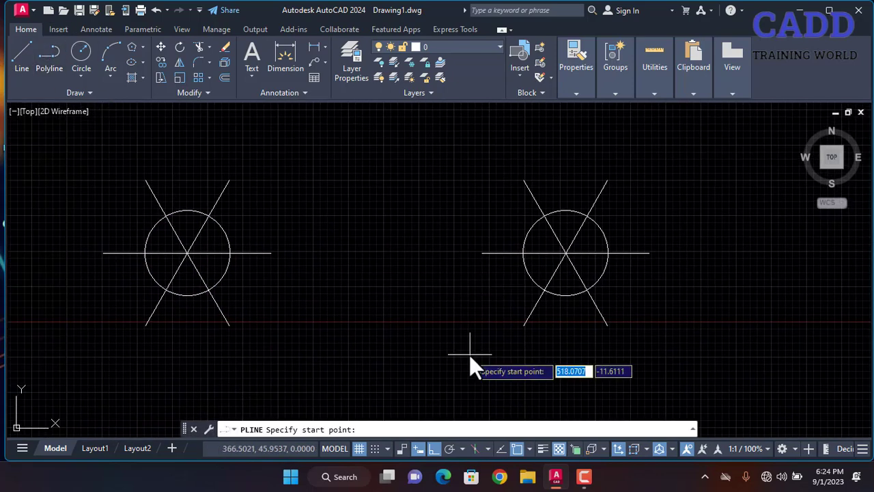
left_click(208, 216)
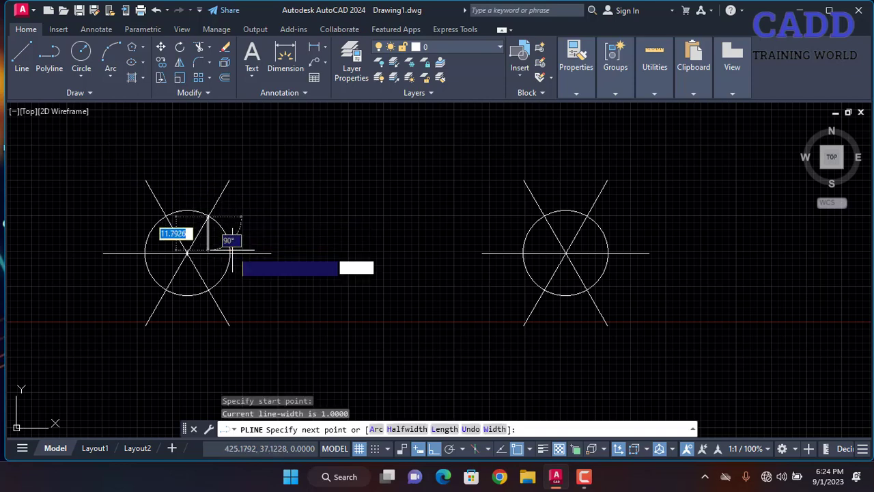
left_click(228, 252)
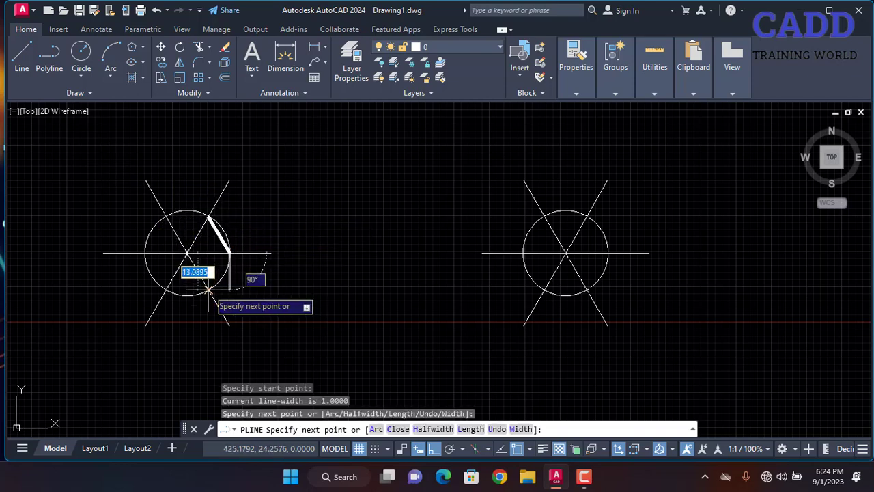
left_click(207, 289)
left_click(167, 290)
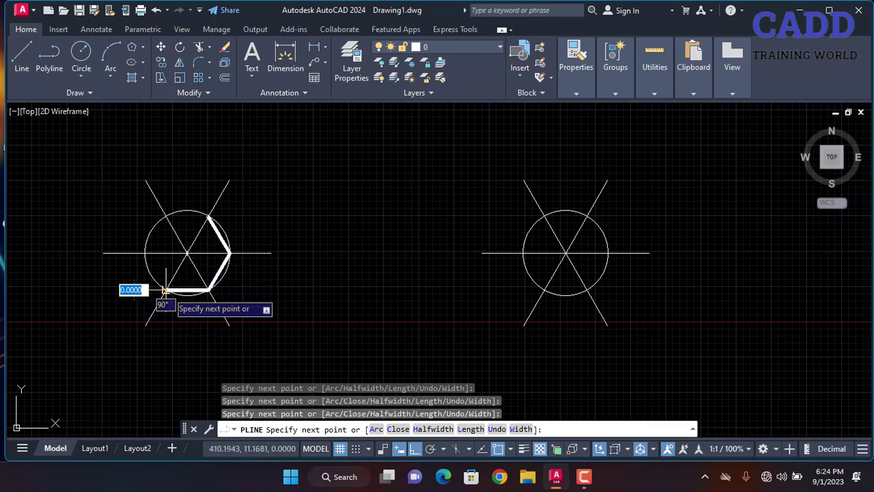
left_click(146, 252)
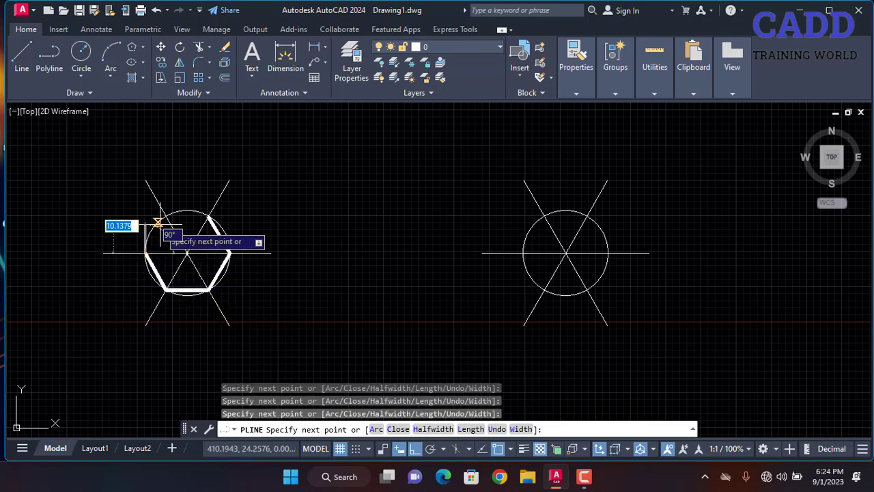
left_click(167, 216)
left_click(207, 217)
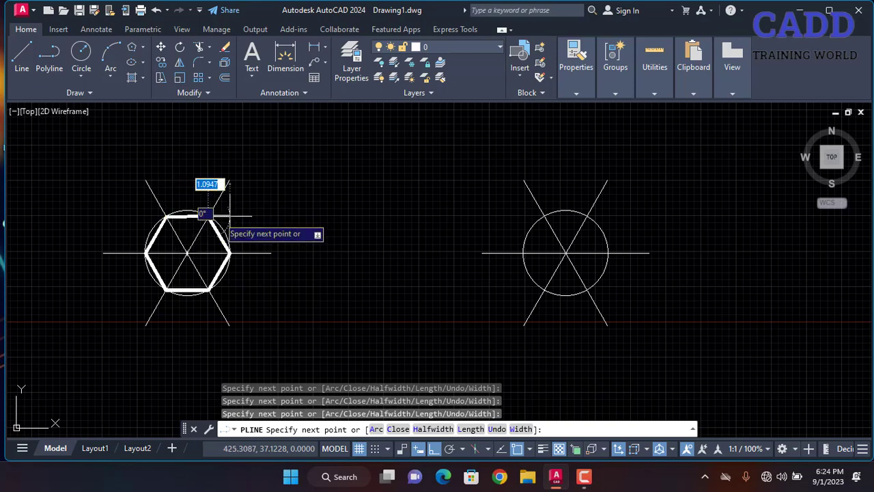
key("Escape")
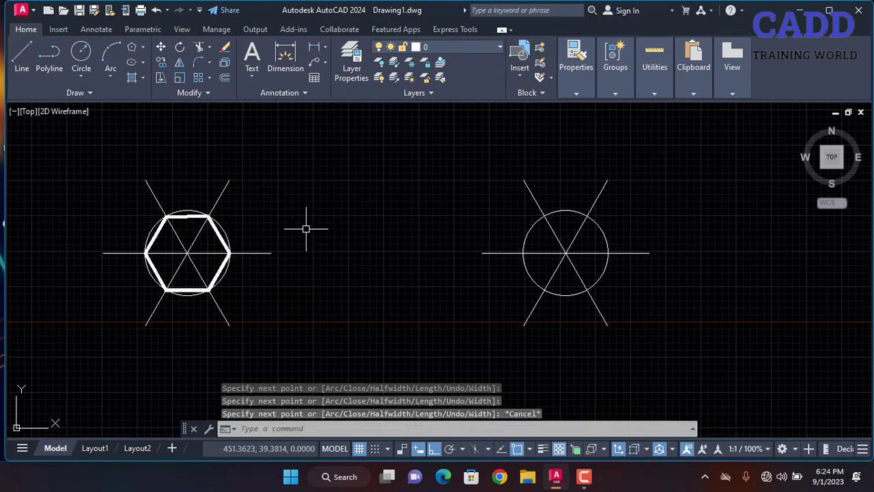
Turn on object snap tracking and select all object snap modes in the drafting settings.
middle_click_drag(360, 218, 160, 207)
scroll(320, 199, "up", 4)
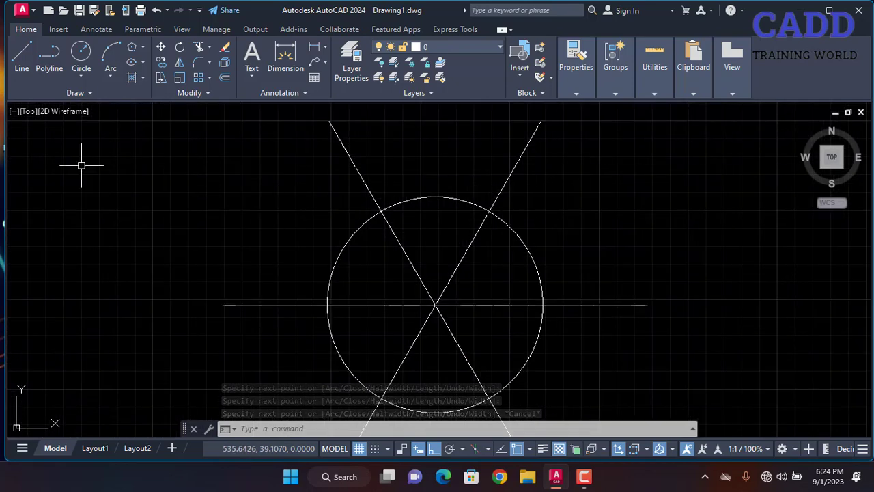
left_click(27, 56)
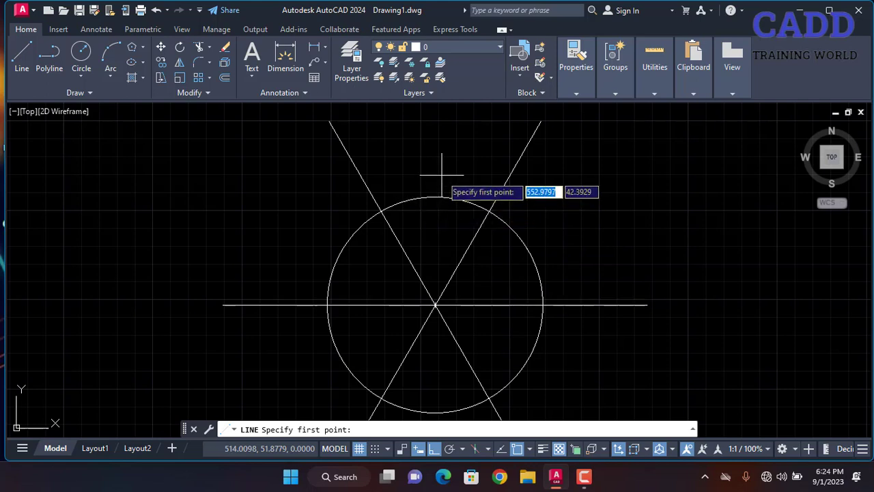
key("Escape")
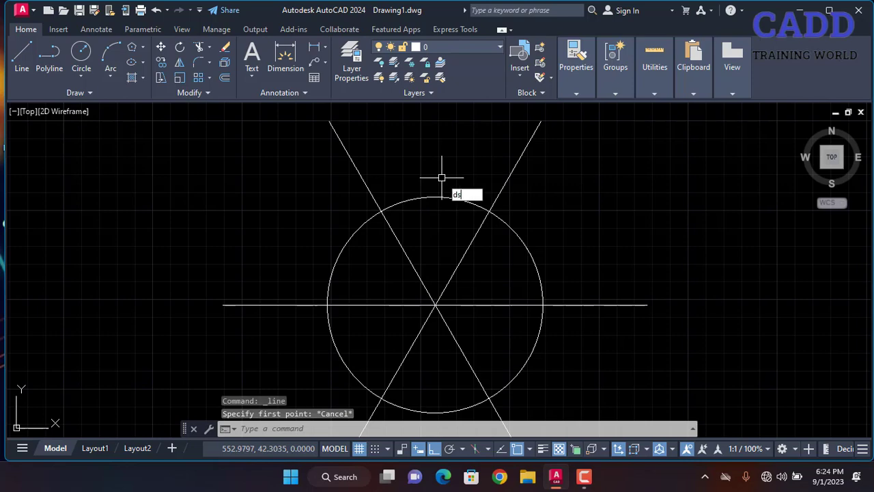
key("Return")
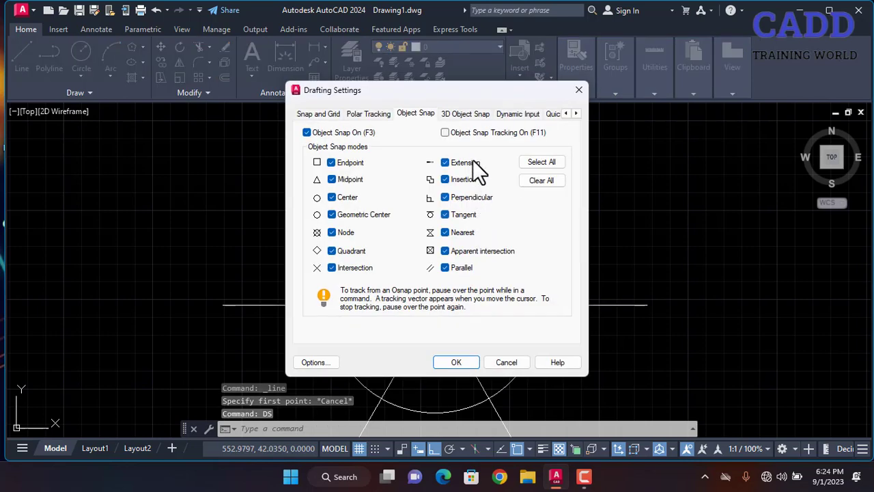
left_click(445, 132)
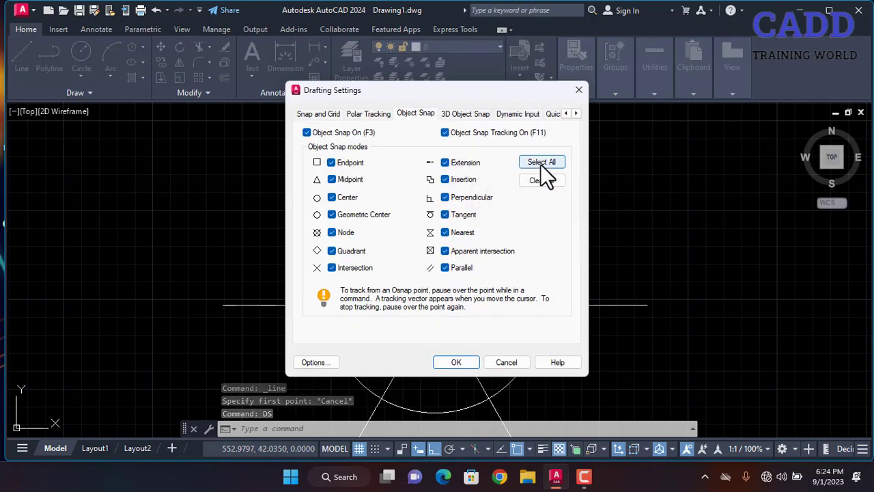
left_click(540, 163)
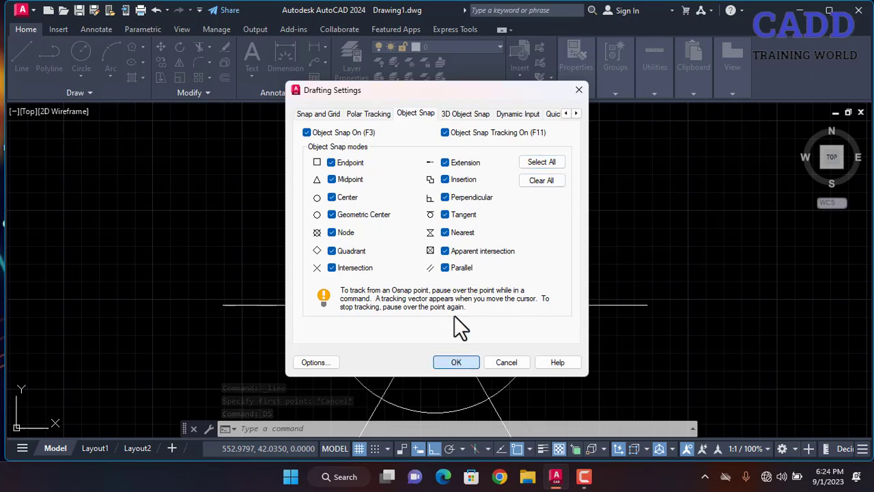
left_click(456, 362)
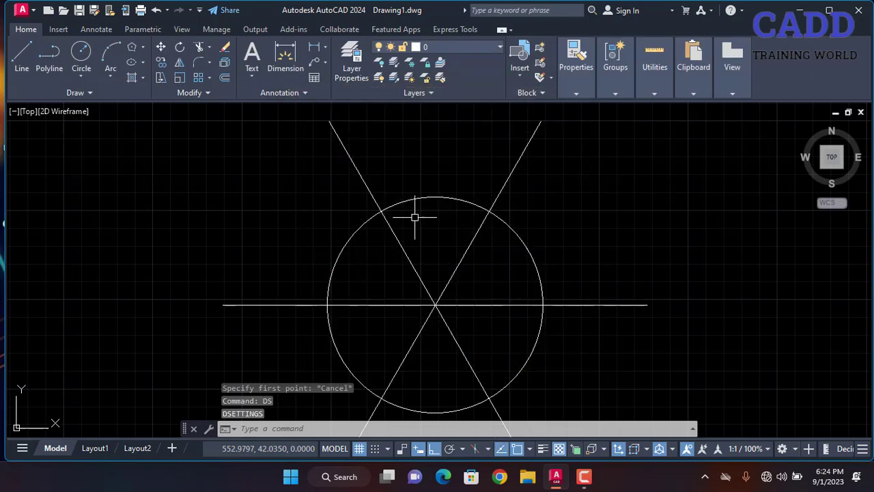
Try a short horizontal line from the copied circle's top quadrant to the upper-right diagonal, and erase it.
type("l")
key("Return")
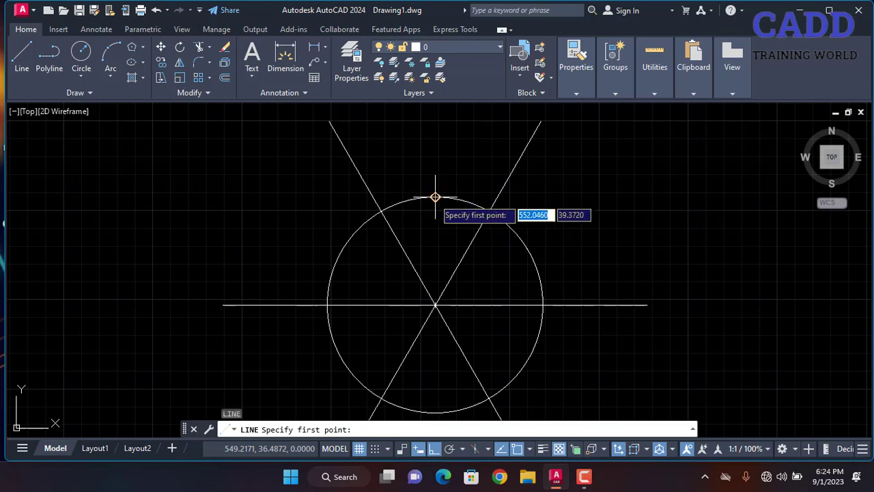
left_click(435, 197)
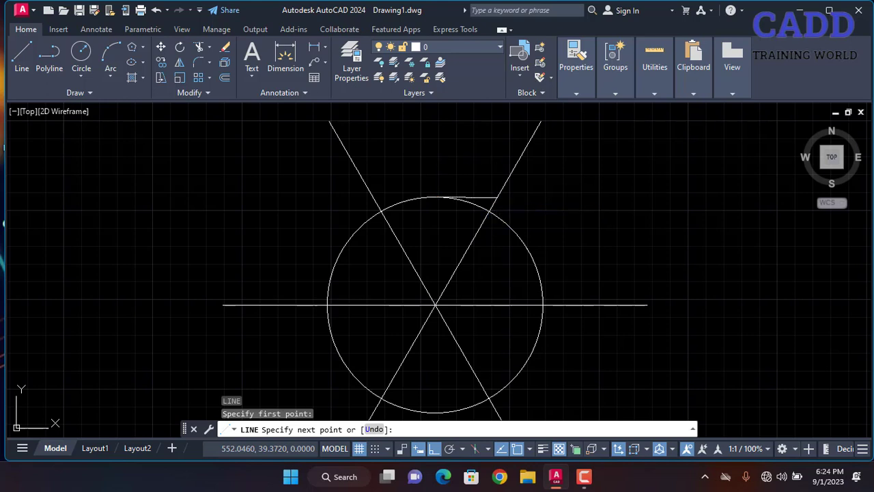
left_click(502, 196)
key("Escape")
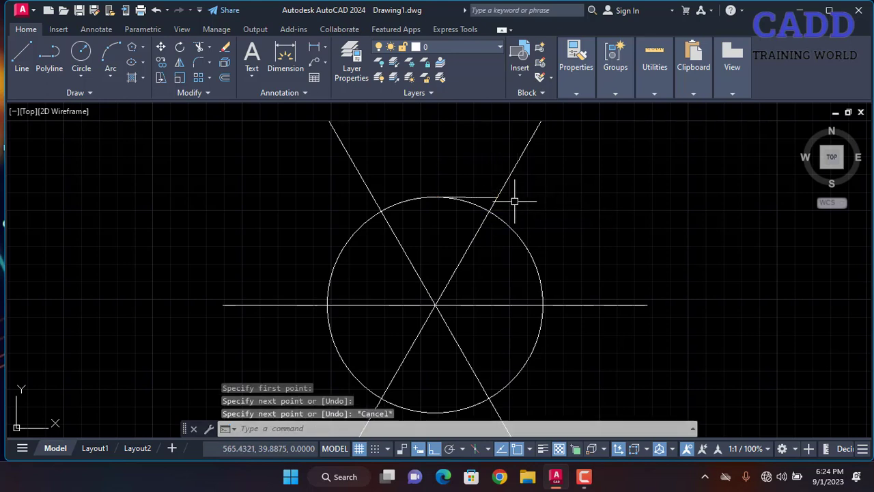
left_click(478, 198)
key("Delete")
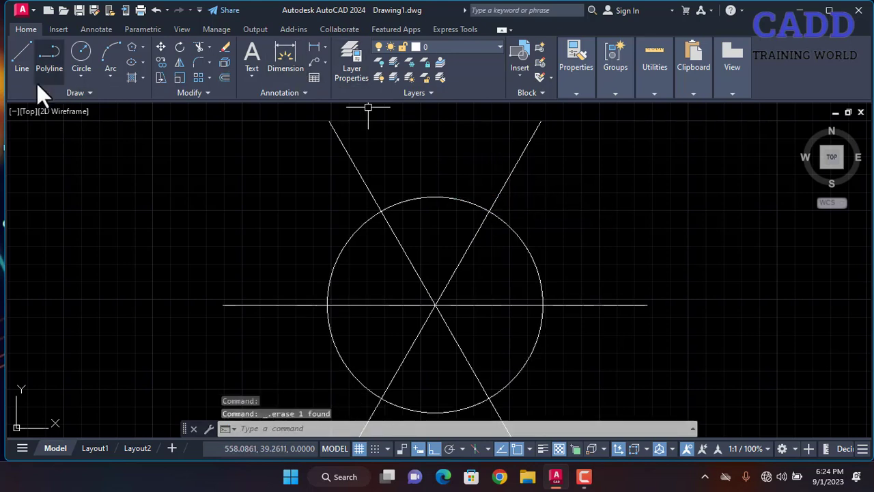
Draw a horizontal line about 22 units long from the copied circle's top quadrant, past the upper-right diagonal.
left_click(21, 58)
left_click(435, 197)
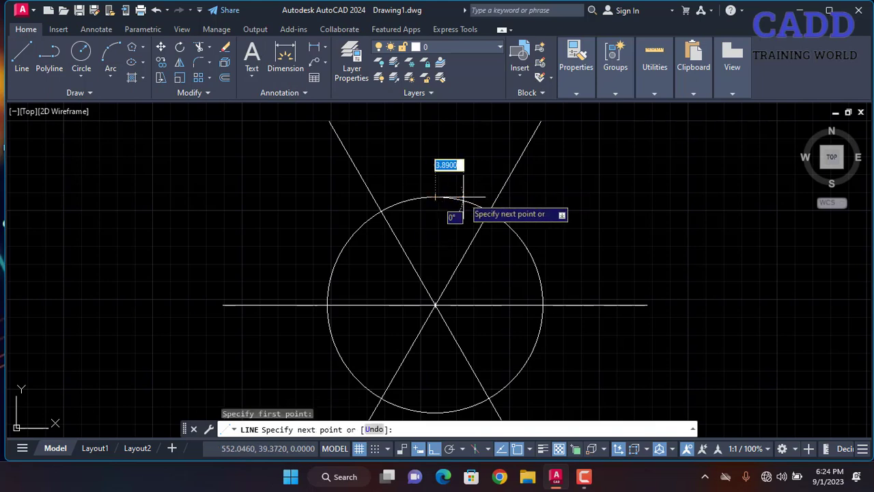
left_click(591, 199)
key("Escape")
Trim the part of the horizontal tangent line that lies beyond the upper-right diagonal.
type("t")
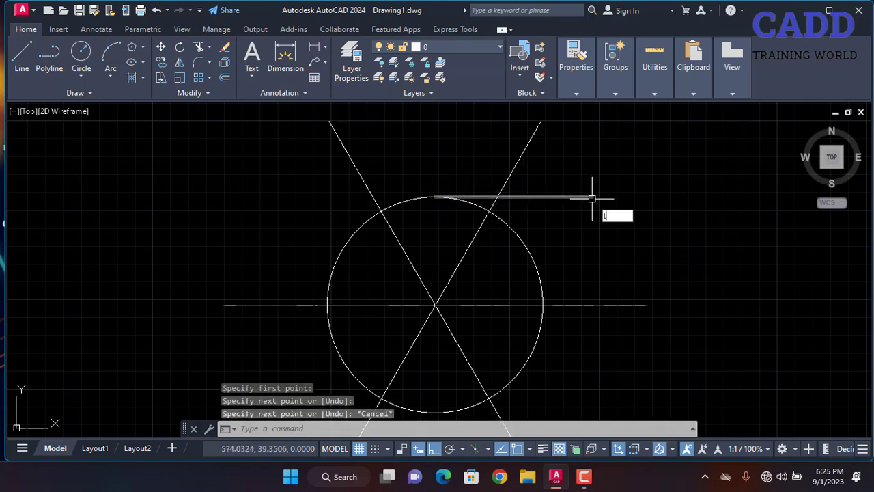
type("r")
key("Return")
mouse_move(585, 188)
left_mouse_down()
mouse_move(585, 179)
mouse_move(553, 223)
left_mouse_up()
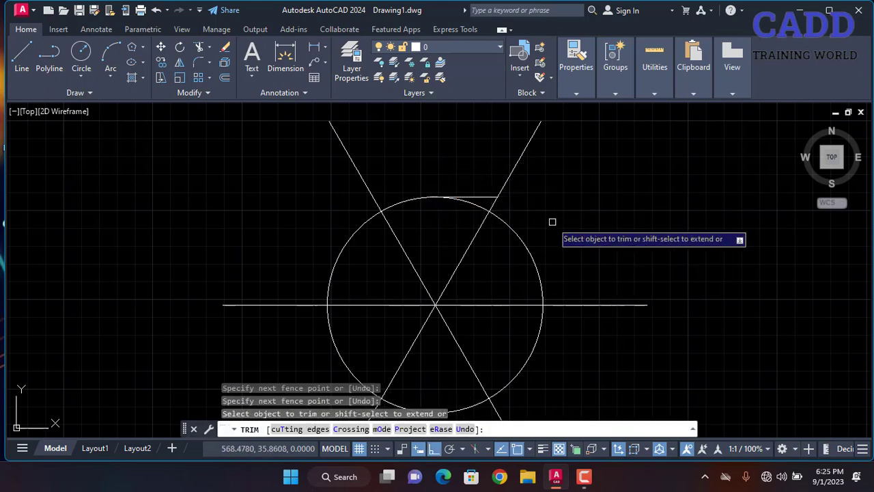
left_click(482, 197)
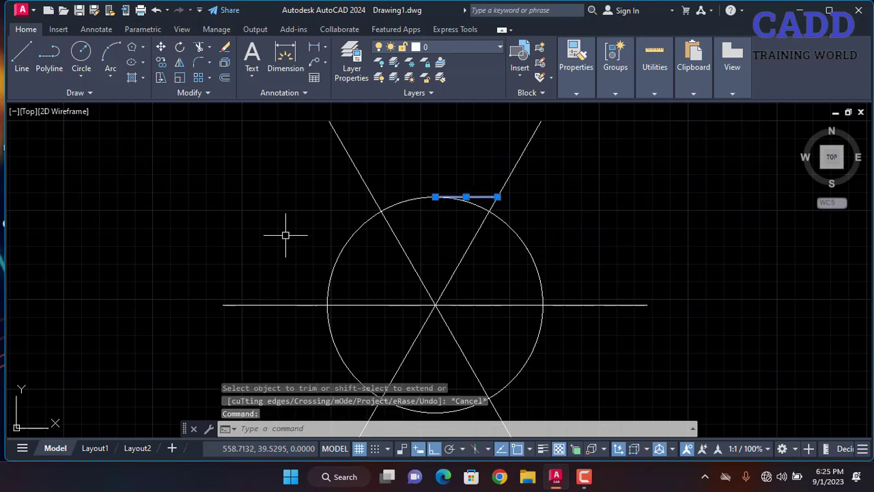
key("Escape")
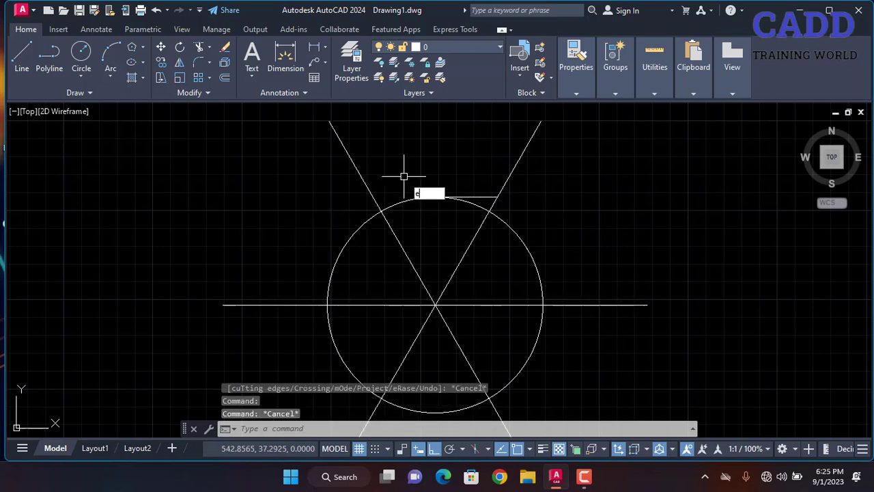
Extend the other end of the tangent line to the upper-left diagonal.
type("ex")
key("Return")
scroll(449, 197, "up", 3)
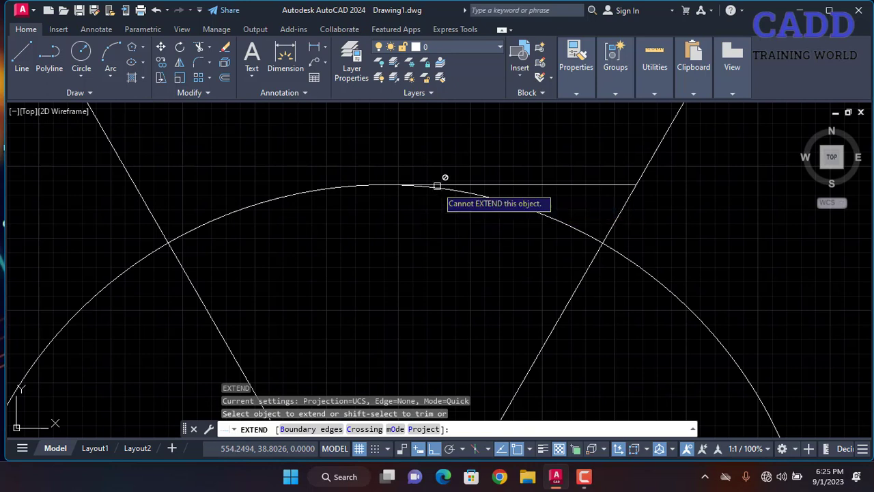
left_click(431, 182)
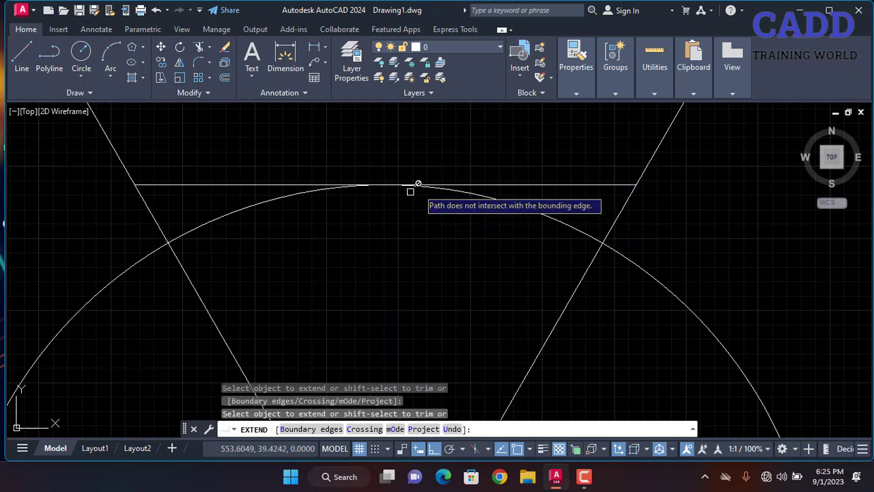
scroll(322, 257, "down", 2)
key("Escape")
Create a polar array of the tangent line around the copied circle's center with six items, forming a circumscribed hexagon.
left_click(455, 212)
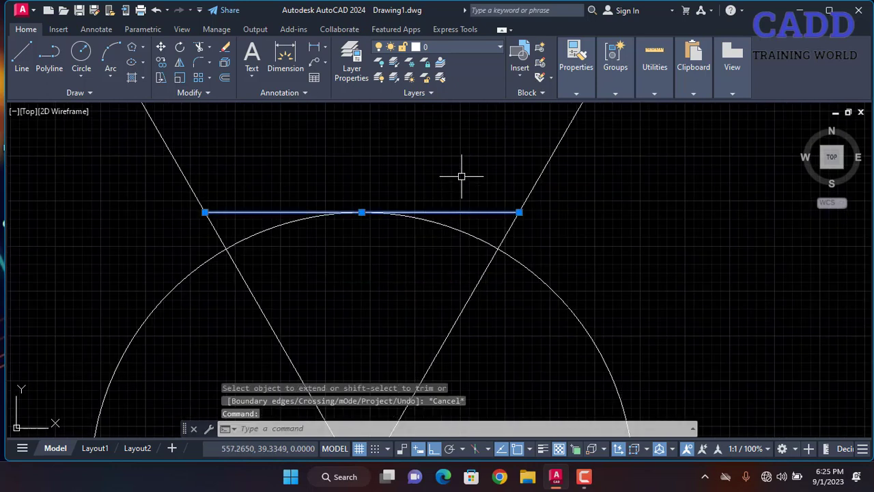
type("ar")
key("Return")
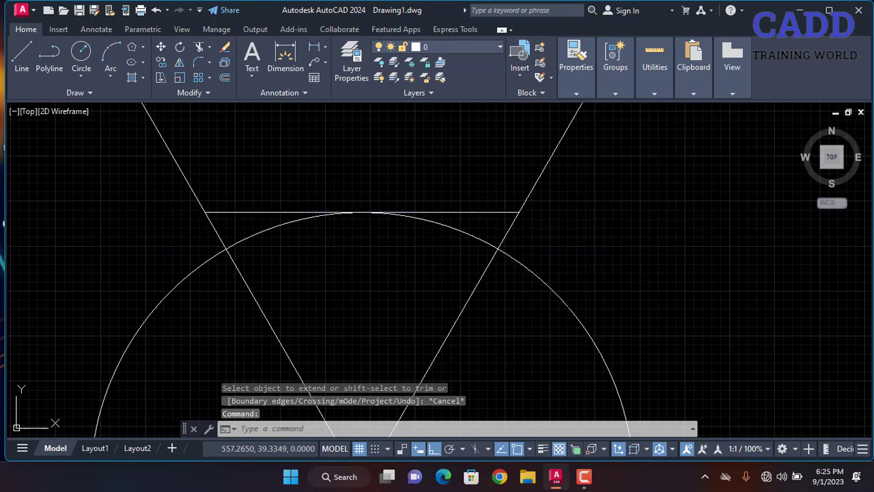
left_click(501, 236)
scroll(455, 176, "down", 3)
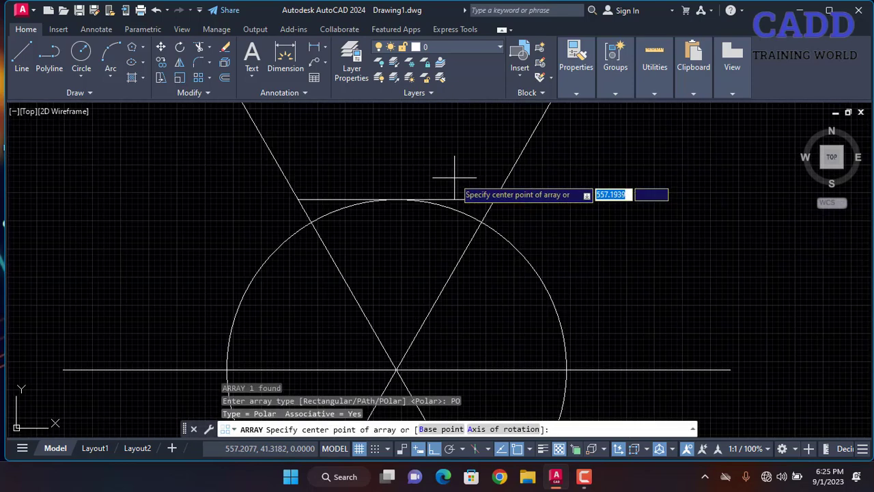
left_click(431, 254)
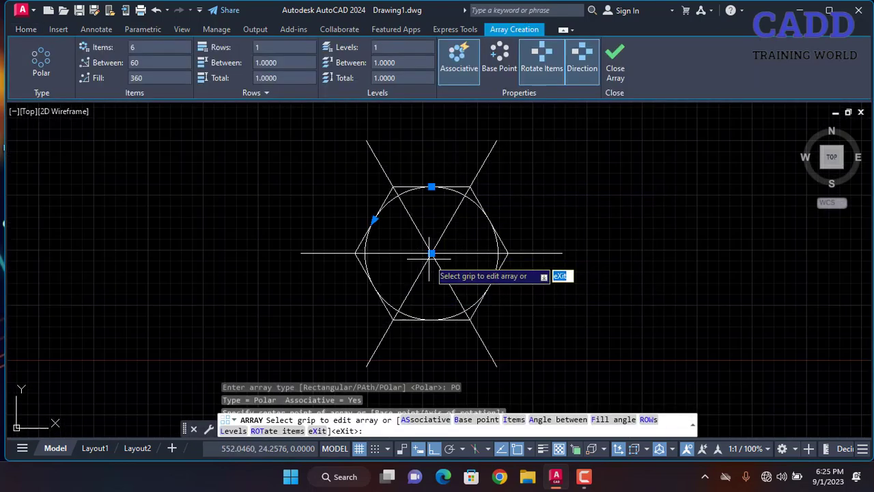
key("Return")
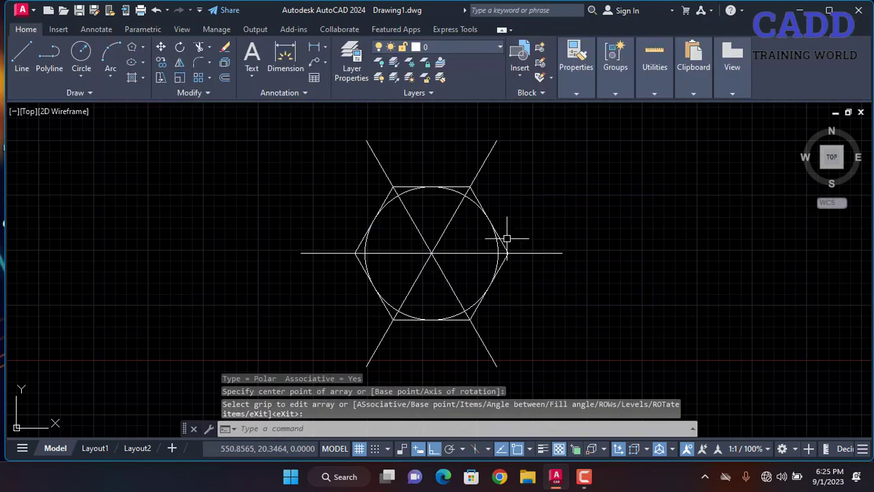
Compare the hexagon drawn inside the original circle with the one drawn around the copied circle.
middle_click_drag(376, 229, 869, 221)
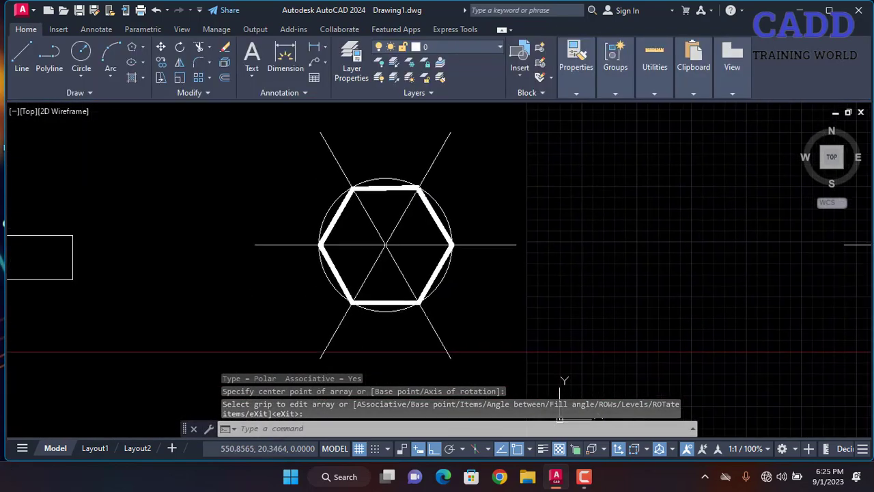
scroll(555, 228, "up", 2)
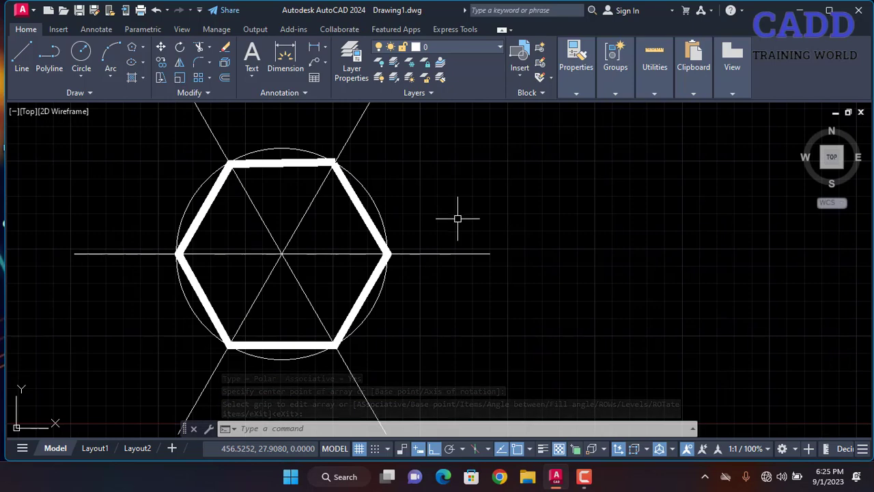
middle_click_drag(869, 209, 154, 259)
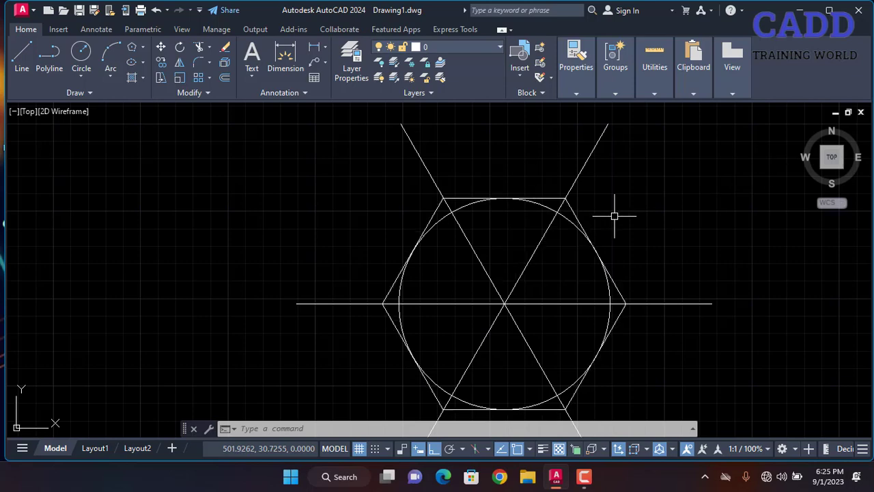
middle_click_drag(614, 215, 664, 196)
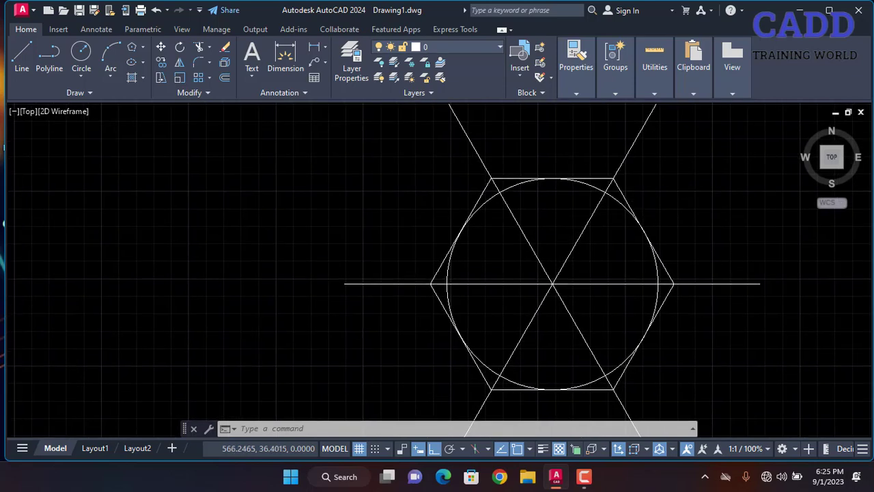
scroll(672, 189, "down", 4)
scroll(584, 212, "up", 2)
middle_click_drag(410, 210, 476, 203)
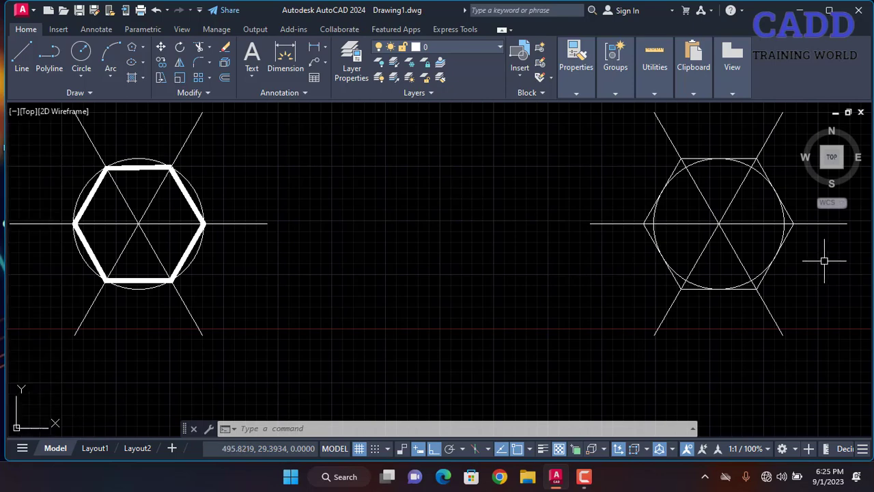
Erase both hexagons together with their circles and construction lines to leave the drawing empty.
mouse_move(829, 254)
middle_mouse_down()
mouse_move(503, 271)
mouse_move(824, 259)
middle_mouse_up()
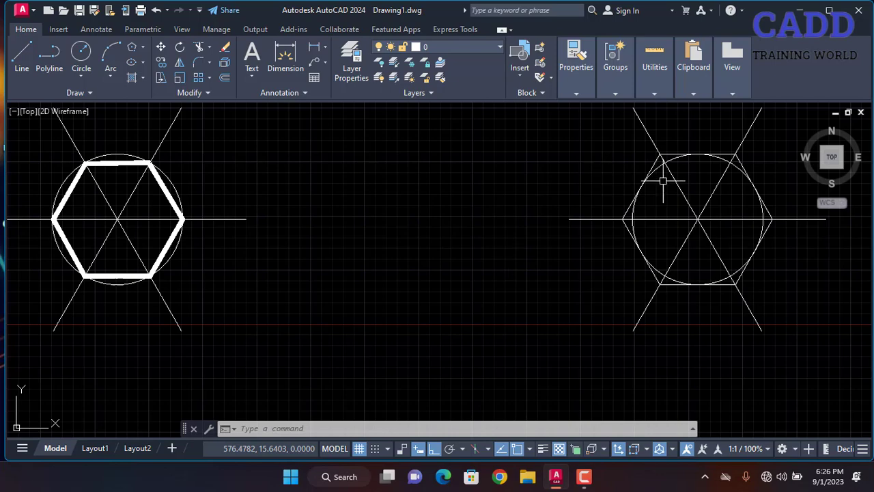
left_click(758, 155)
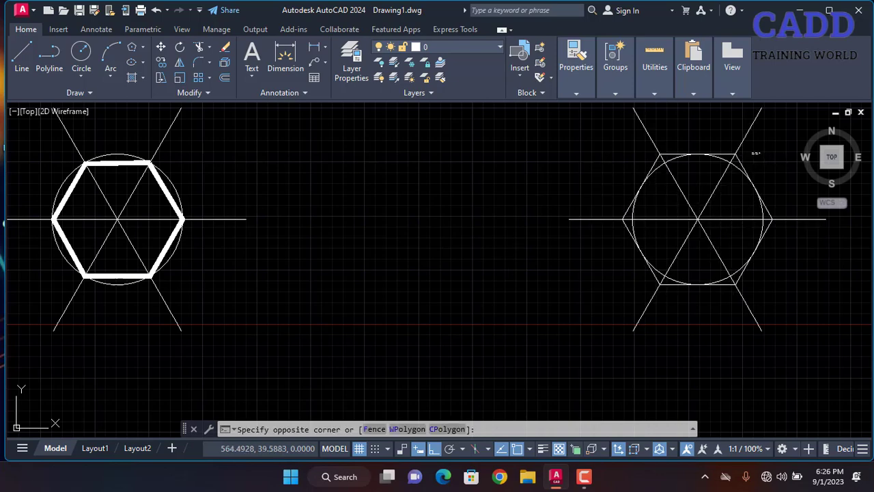
left_click(114, 263)
key("Escape")
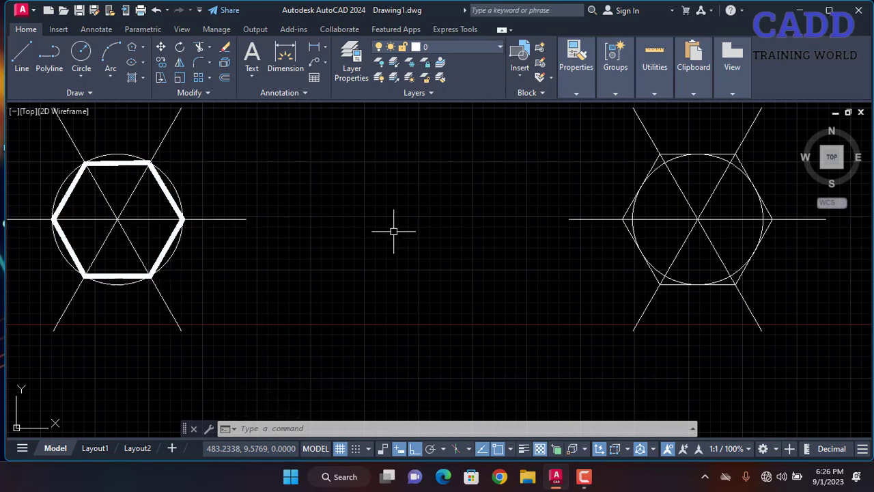
scroll(671, 226, "up", 2)
middle_click_drag(671, 226, 505, 263)
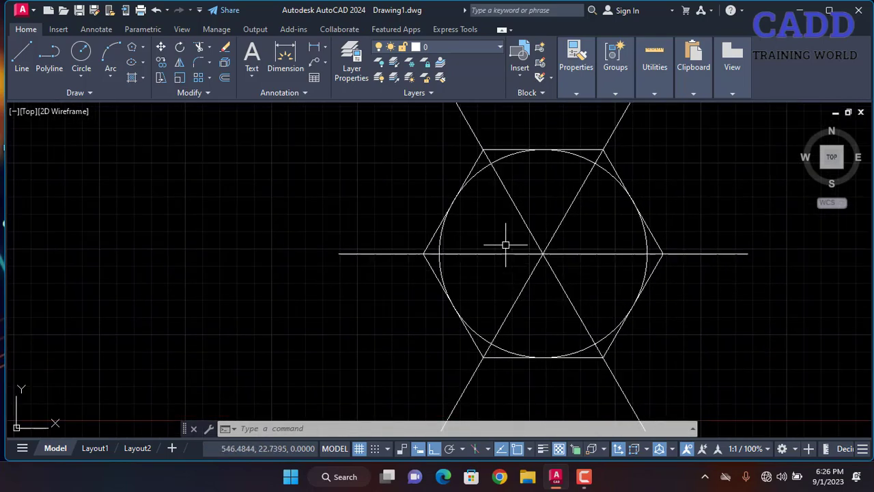
scroll(524, 220, "down", 4)
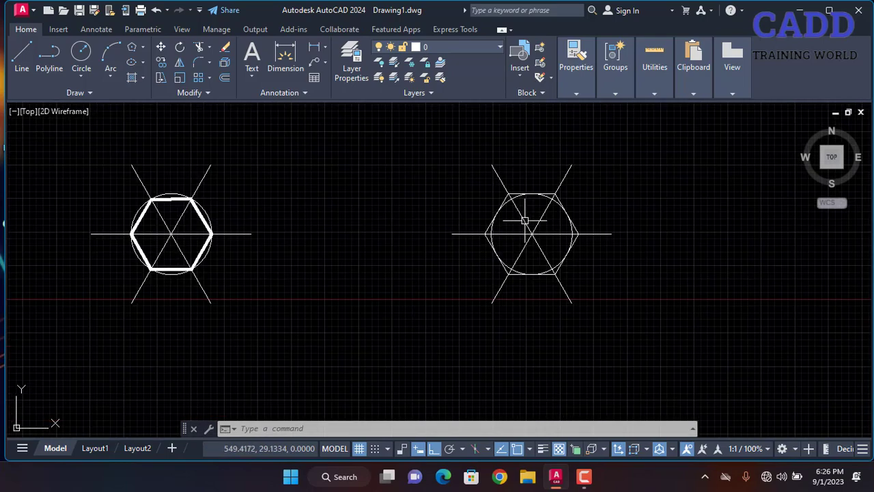
left_click(623, 163)
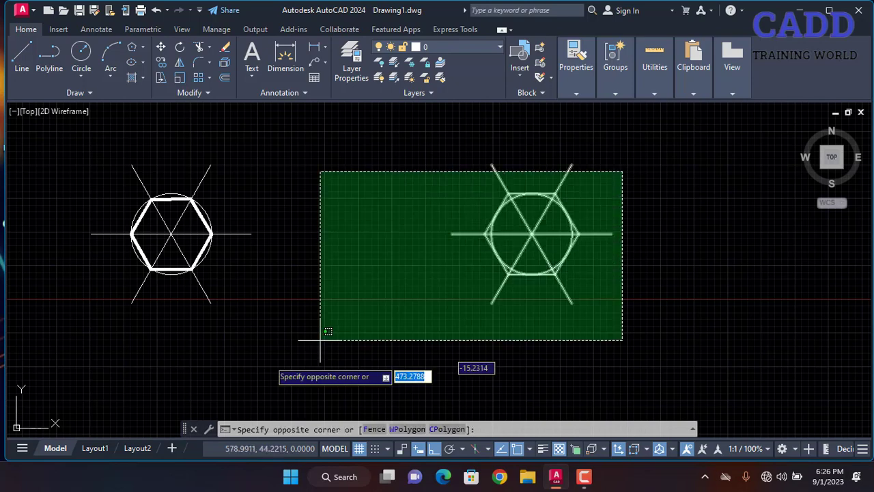
left_click(22, 400)
key("Delete")
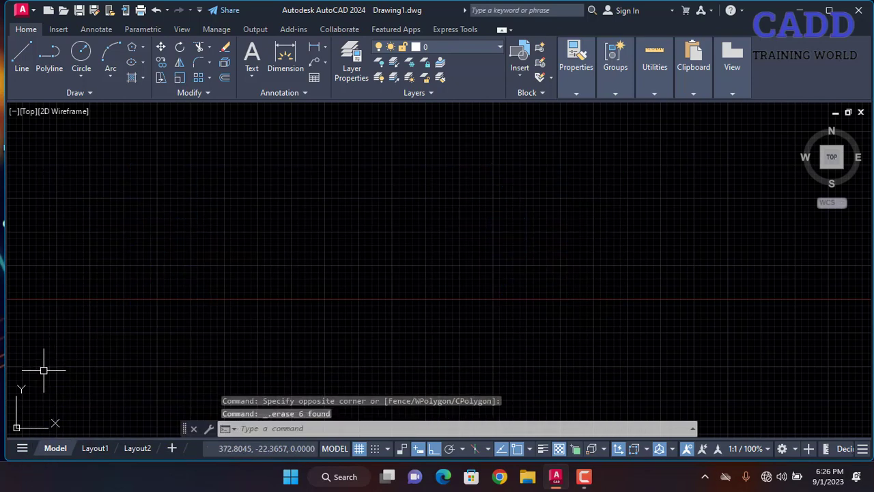
Try 2 as the number of sides for a new polygon, and set it to 6 instead.
left_click(133, 47)
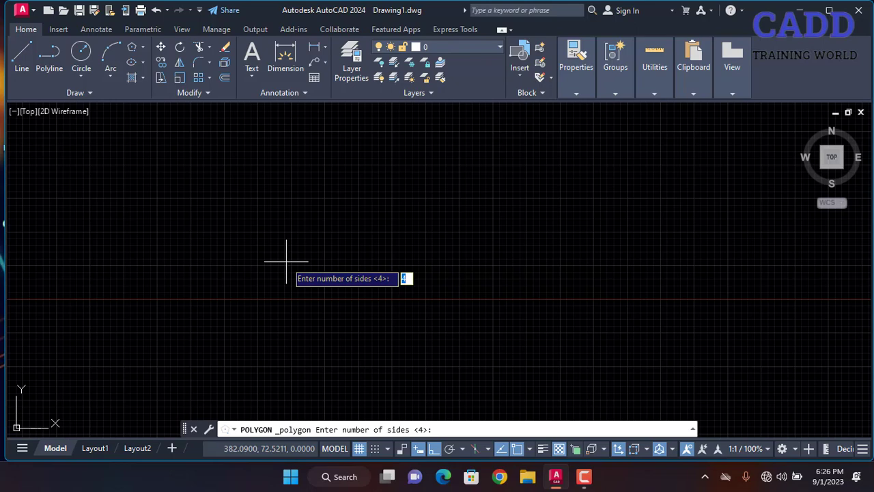
type("2")
key("Return")
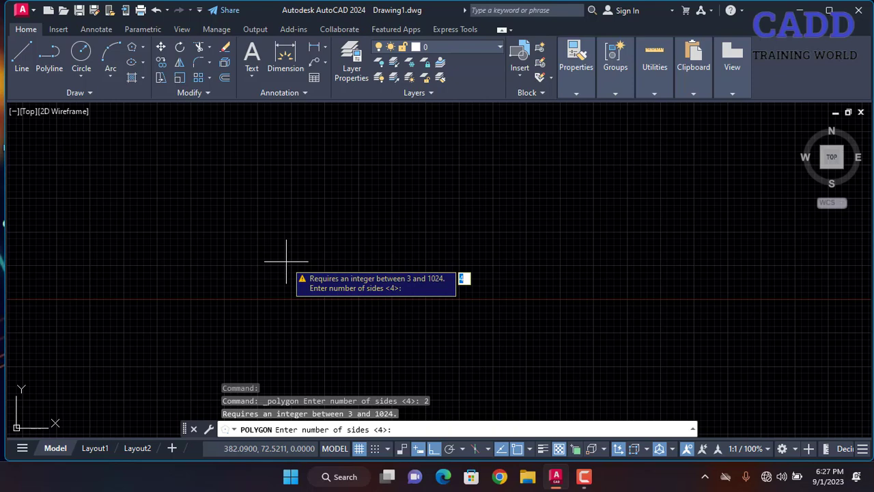
type("6")
key("Return")
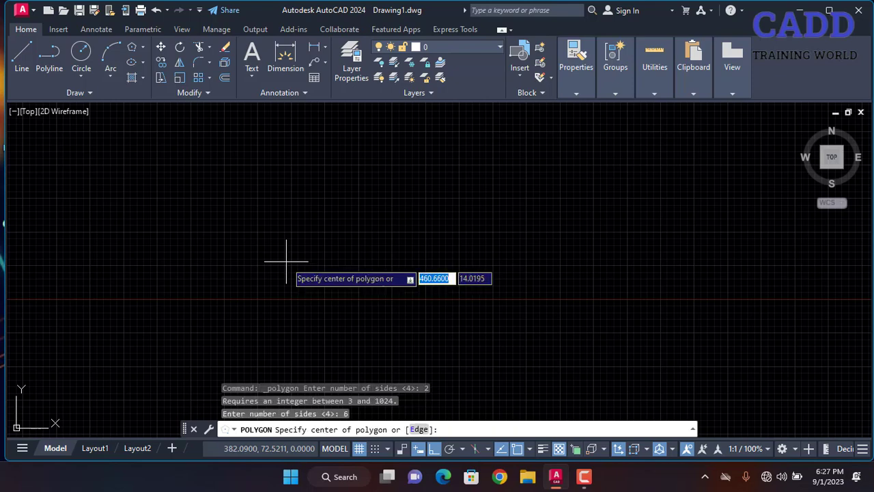
Place the hexagon's center in the empty drawing and make it inscribed in a circle with a radius of 10.
left_click(286, 261)
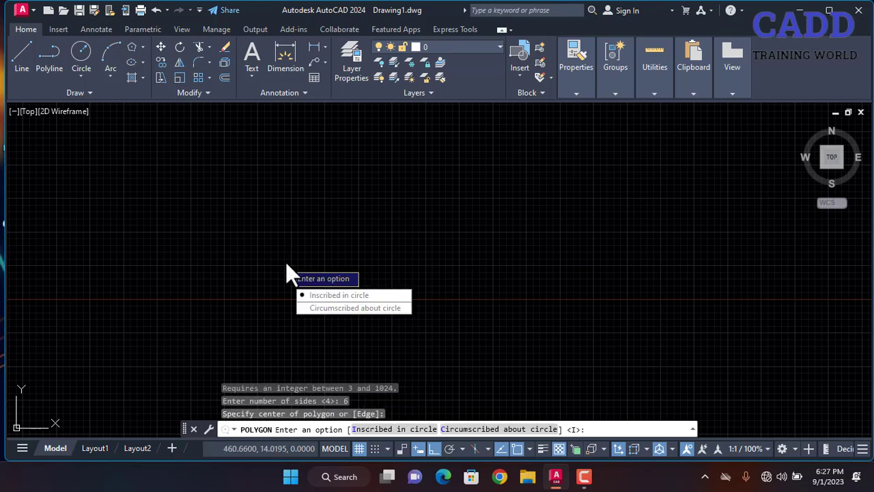
left_click(359, 297)
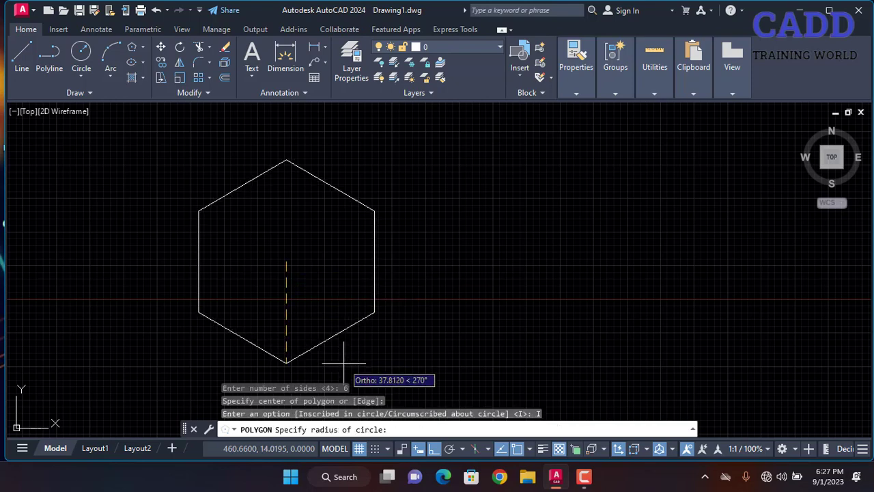
type("10")
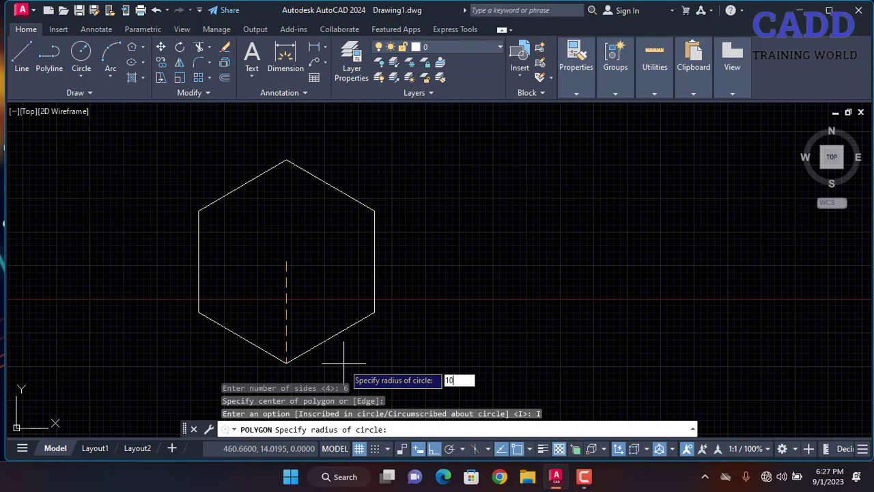
key("Return")
Draw a second six-sided polygon to the right of the first, circumscribed about a circle with a radius of 10.
scroll(276, 253, "up", 8)
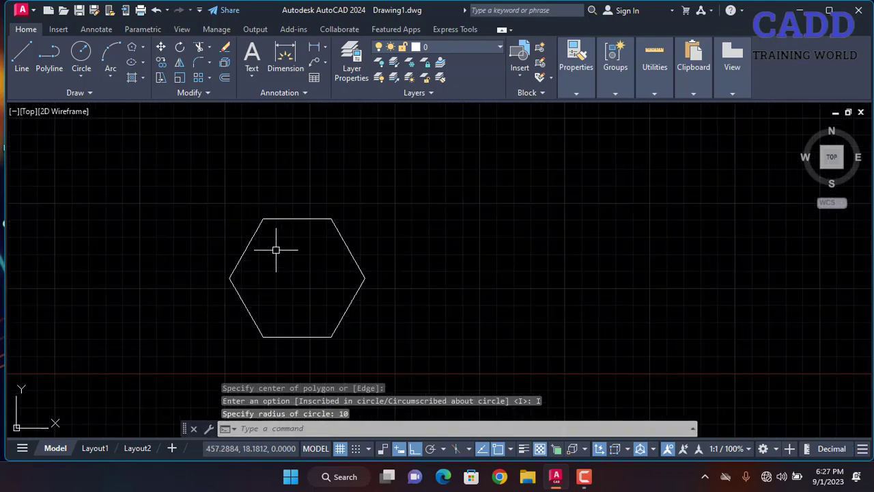
scroll(300, 212, "down", 3)
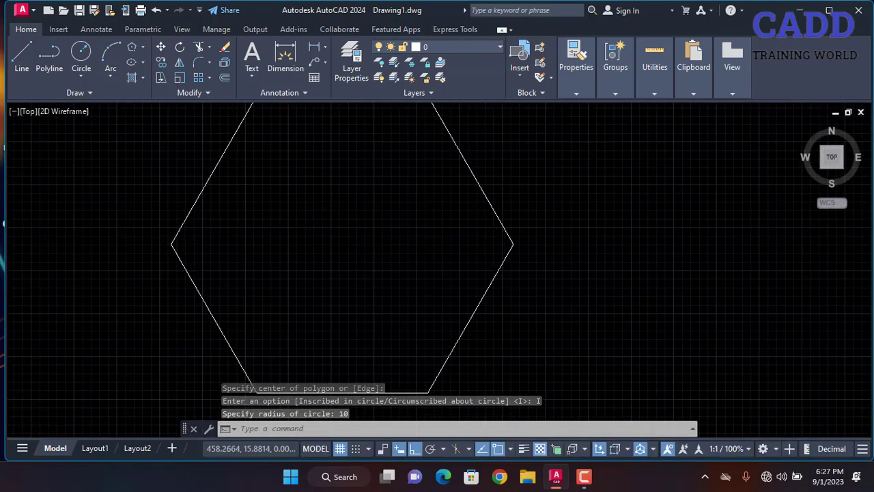
middle_click_drag(376, 284, 253, 268)
scroll(252, 268, "down", 3)
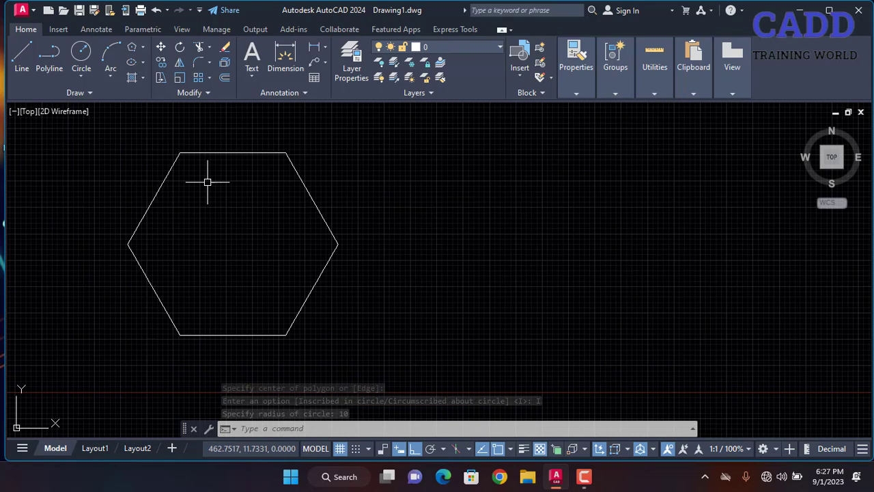
left_click(134, 47)
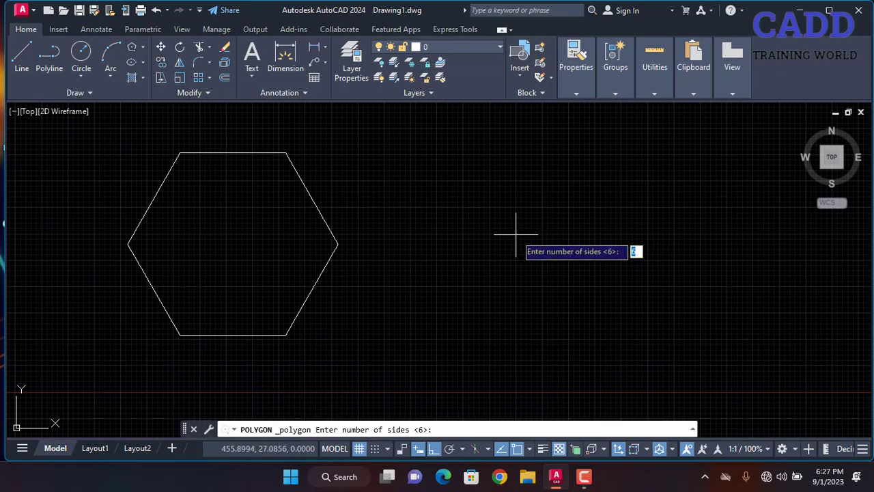
key("Return")
left_click(567, 242)
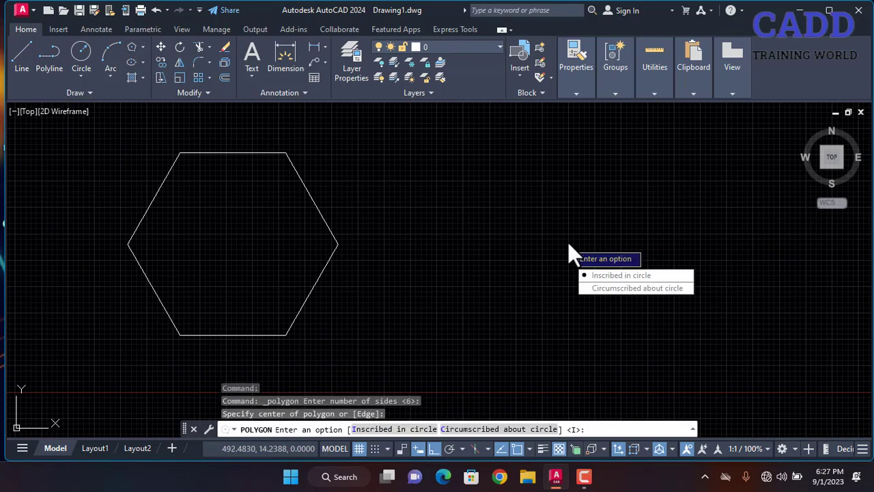
left_click(592, 288)
left_click(567, 243)
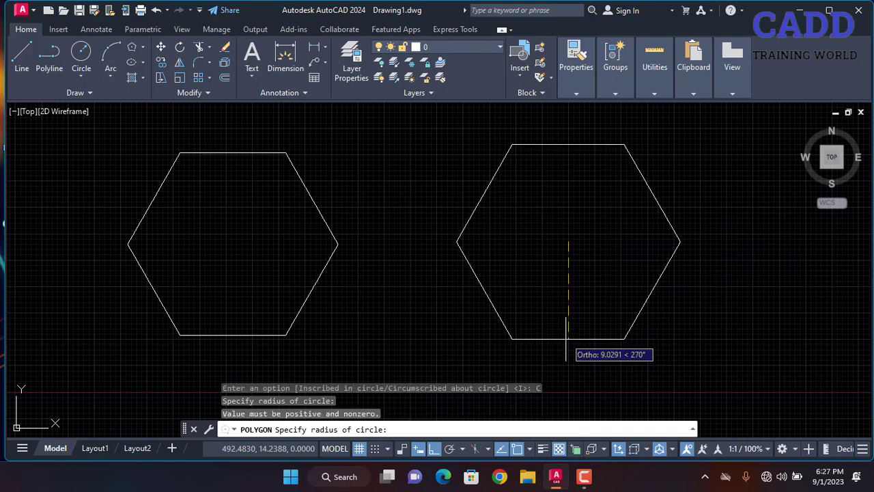
type("10")
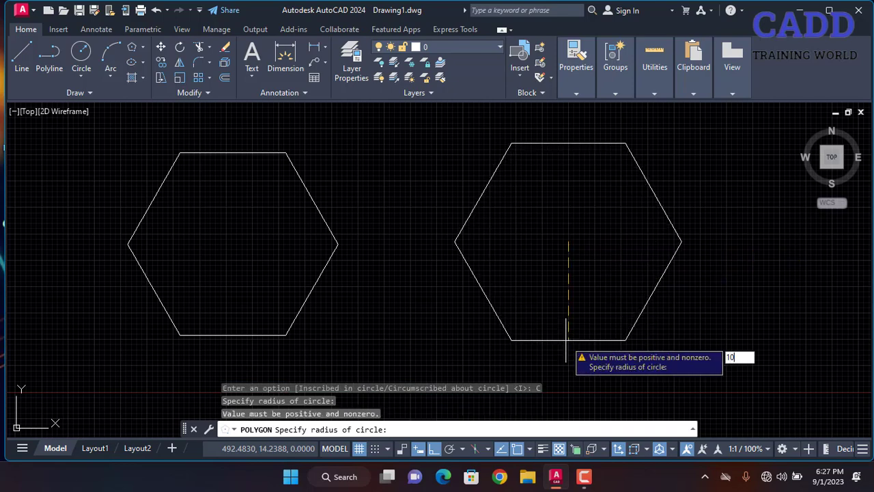
key("Return")
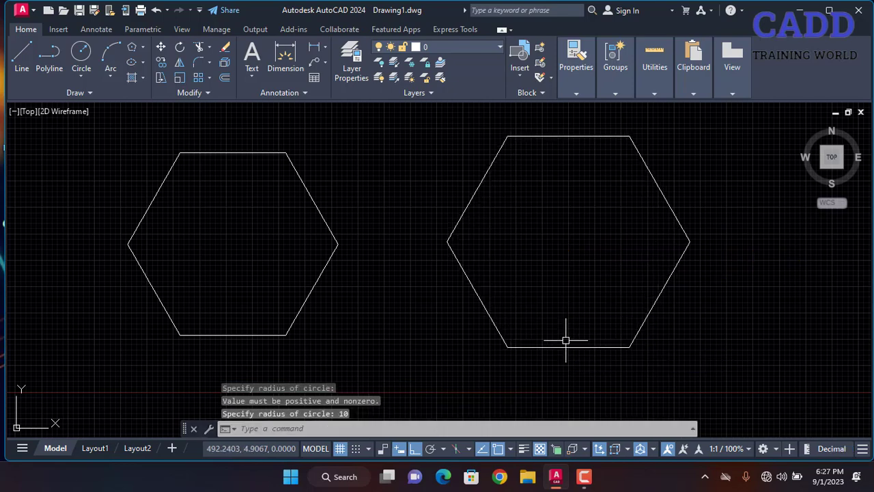
Draw a circle with a radius of 10 centered on the inscribed hexagon.
middle_click_drag(603, 264, 577, 262)
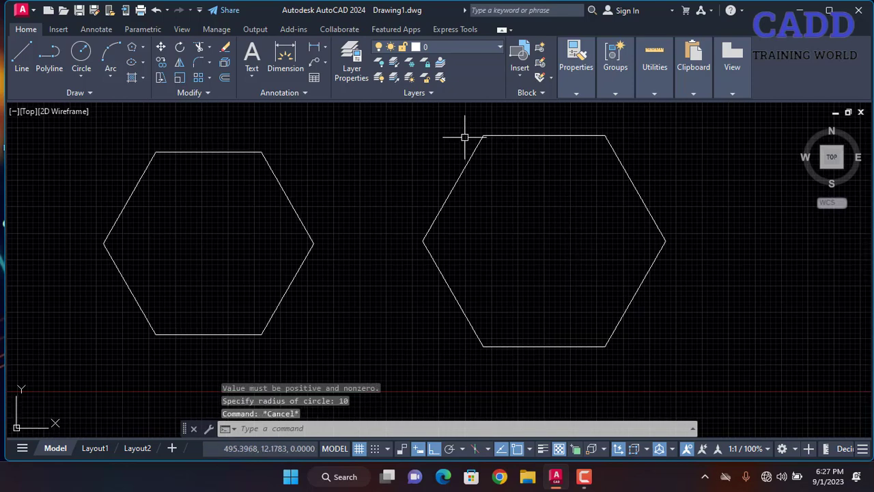
left_click(79, 49)
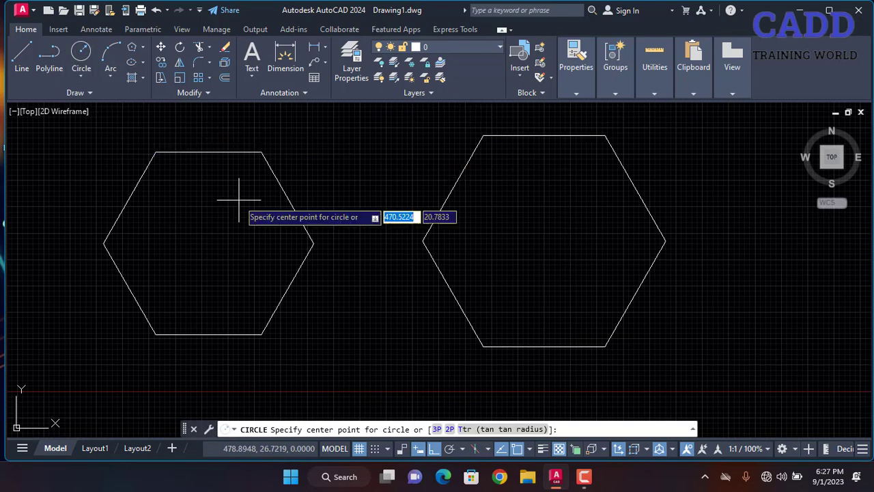
left_click(208, 244)
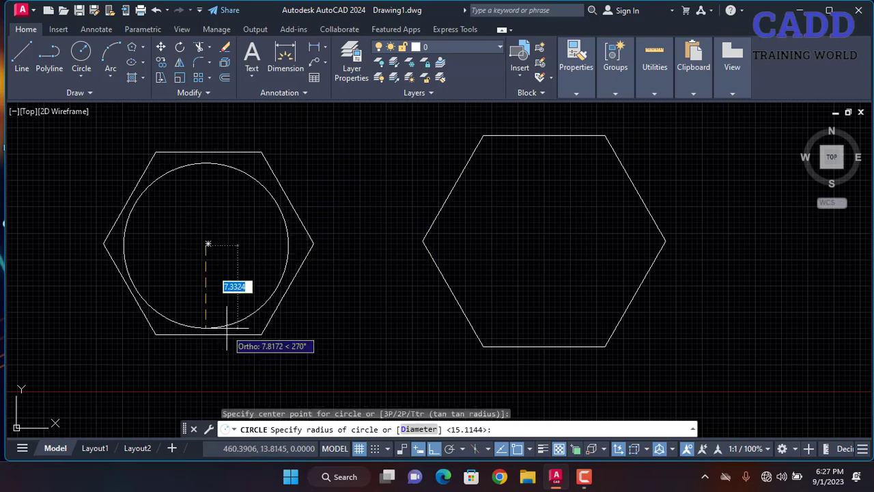
key("Escape")
key("Return")
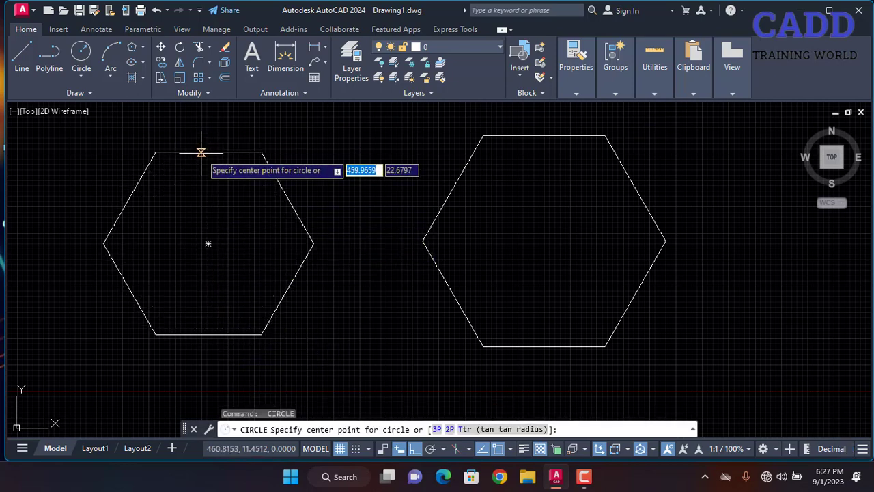
left_click(208, 243)
type("10")
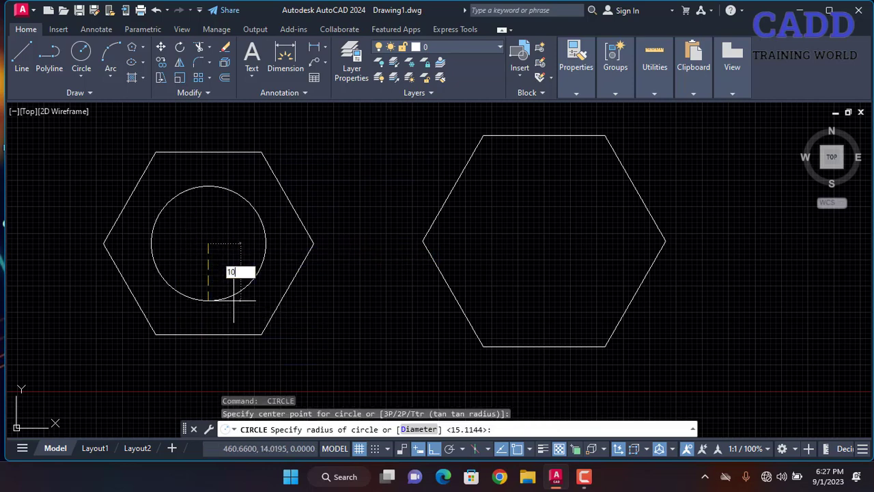
key("Return")
Draw a circle with a radius of 10 centered on the circumscribed hexagon.
key("Return")
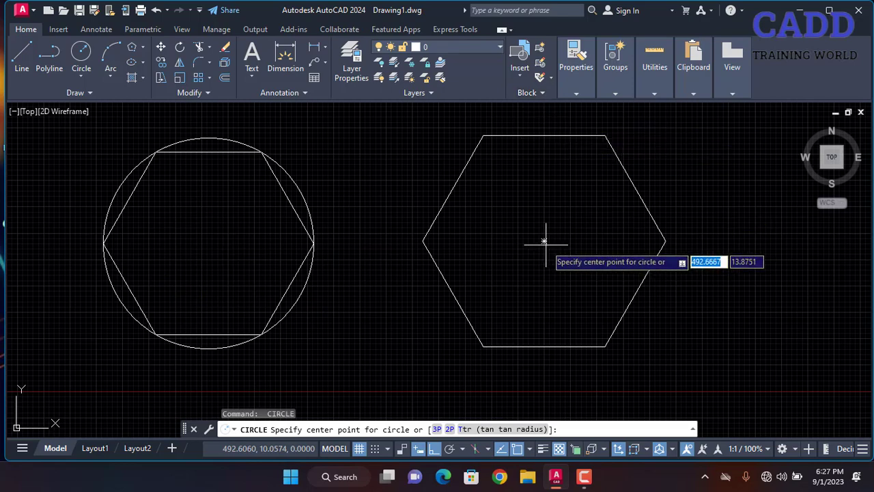
left_click(544, 241)
type("1")
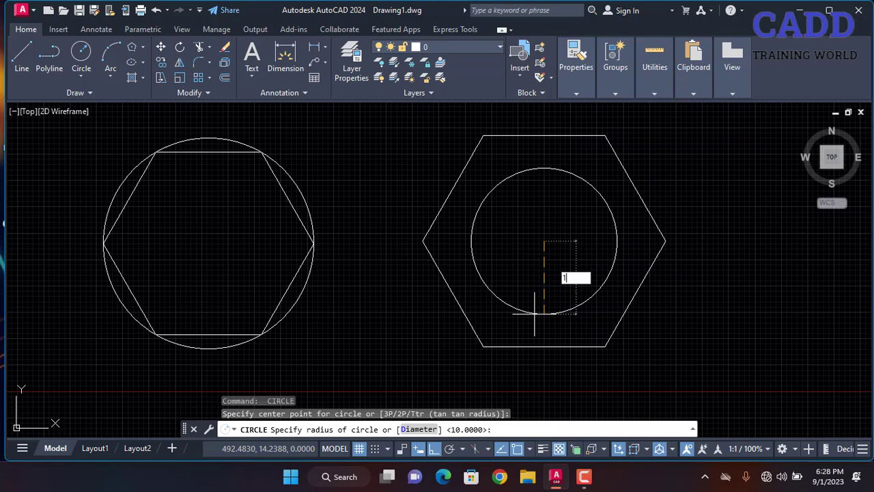
type("0")
key("Return")
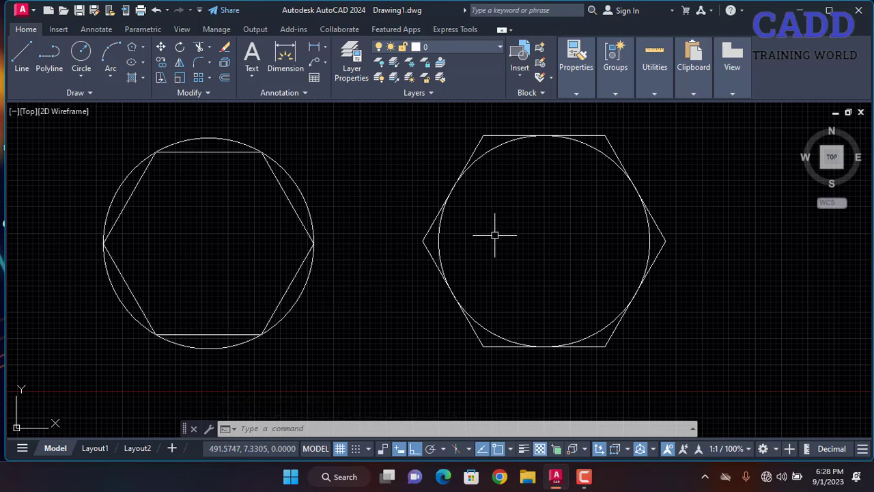
Delete the two circles, keeping both hexagons.
left_click(302, 171)
left_click(293, 185)
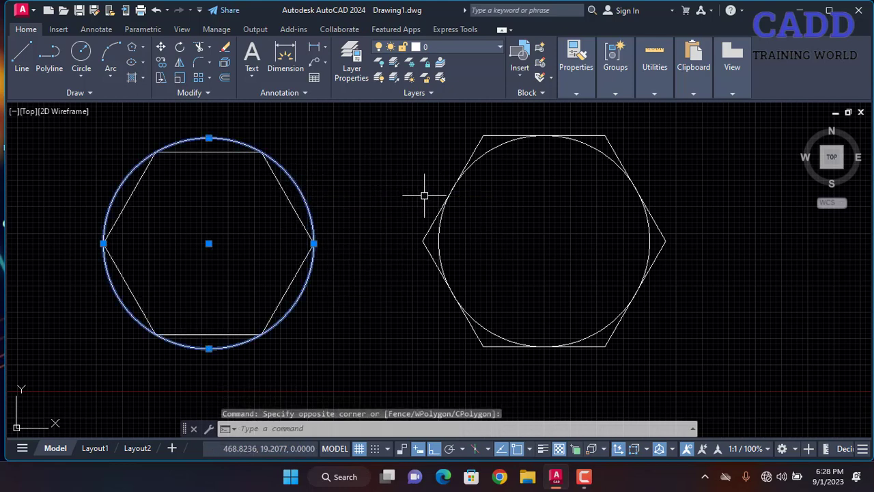
left_click(440, 231)
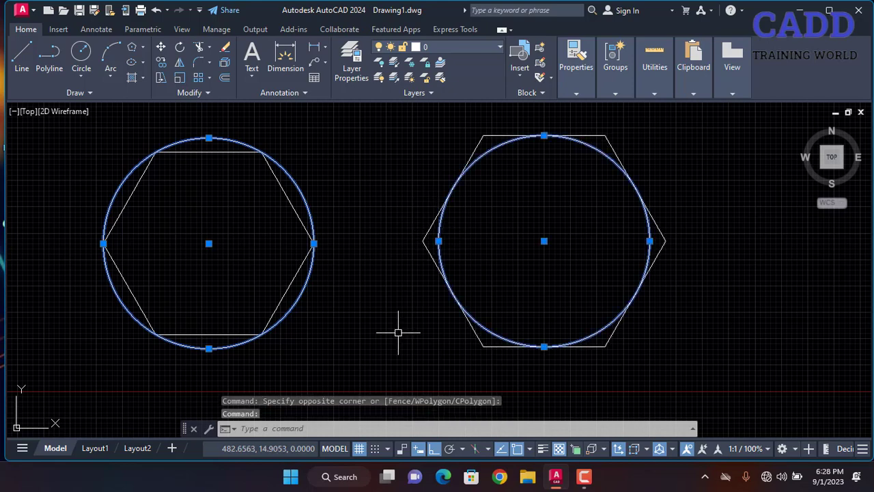
key("Delete")
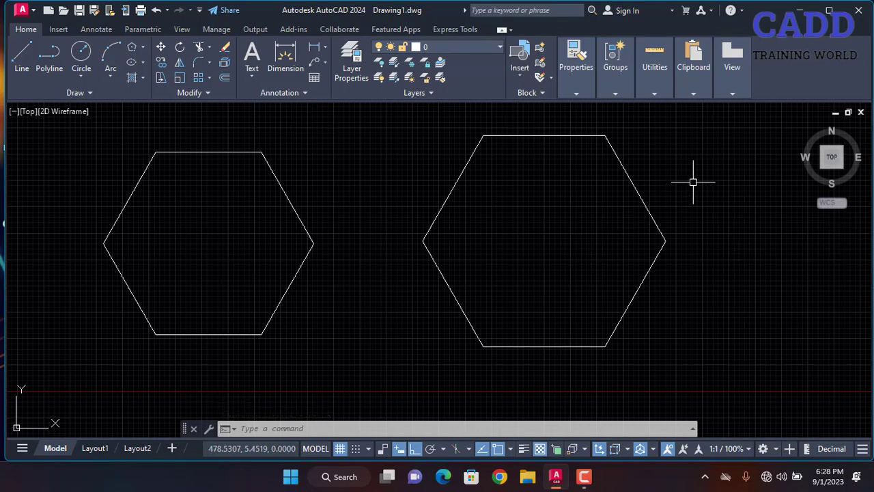
middle_click_drag(712, 192, 476, 217)
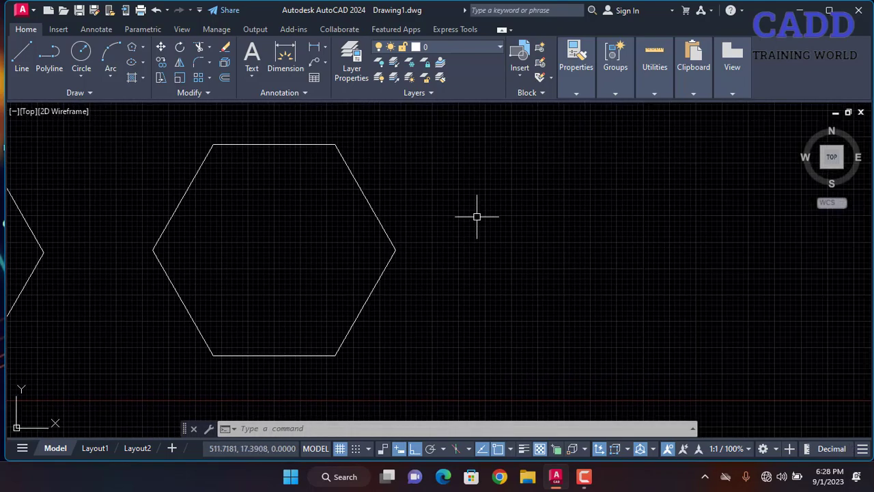
left_click(131, 47)
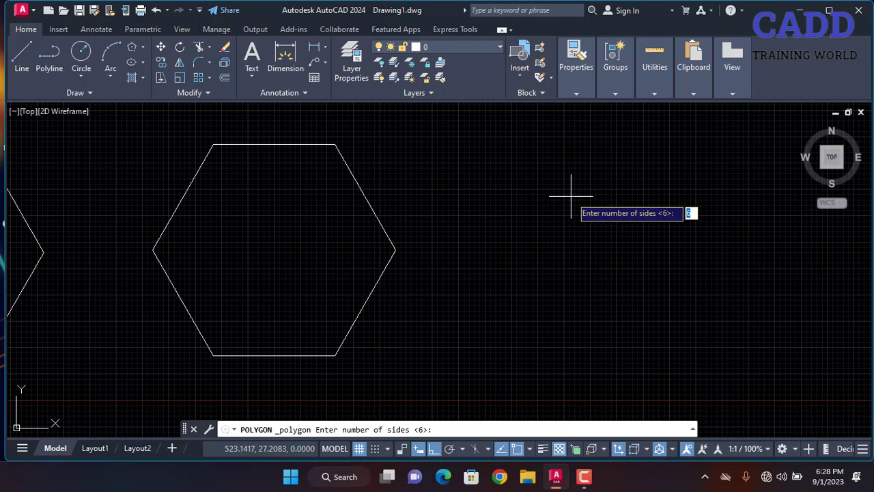
key("Return")
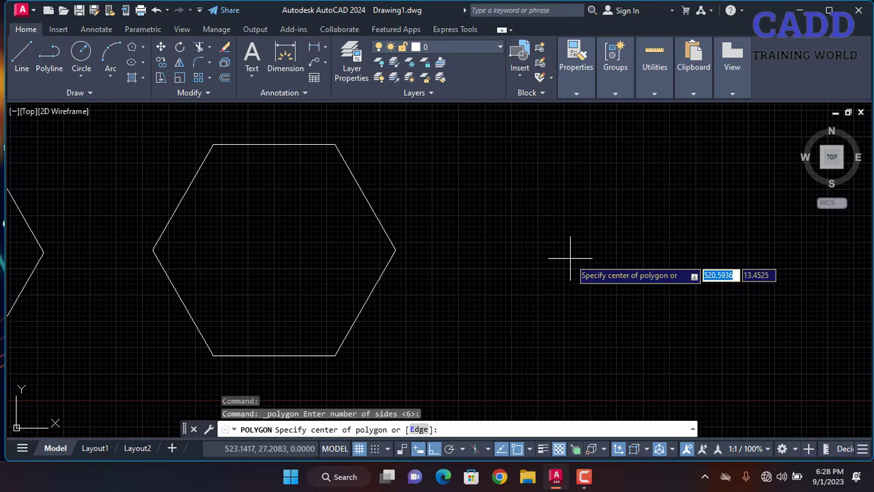
type("10")
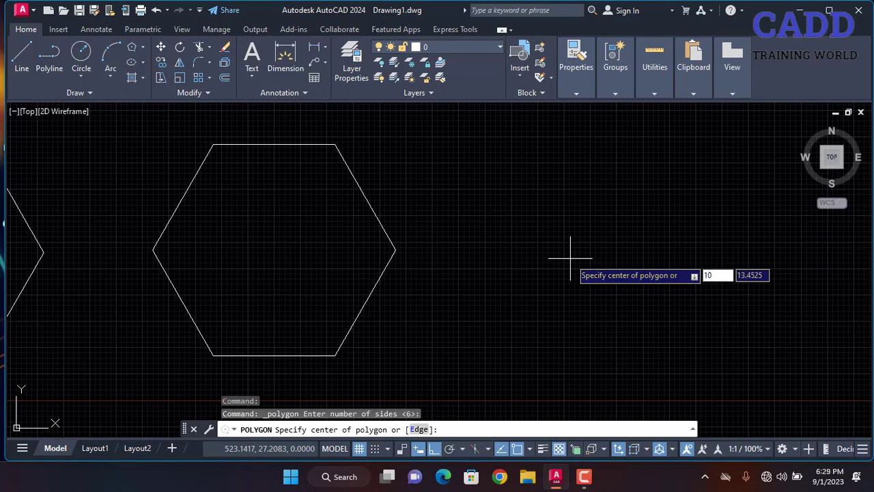
key("Return")
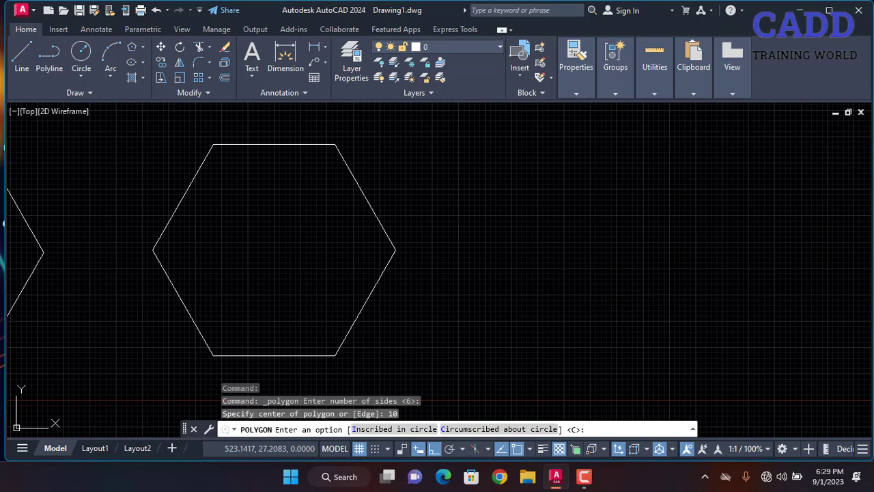
key("Escape")
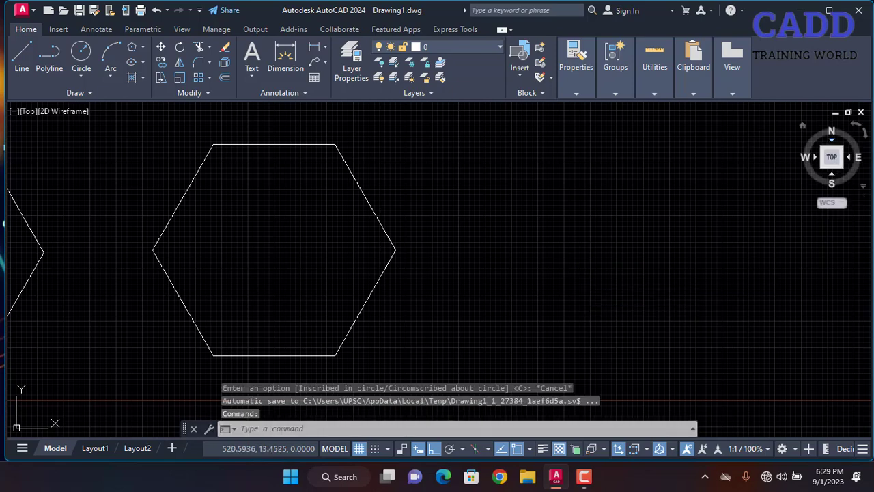
Draw a third six-sided polygon to the right of the others using the Edge option, with an edge length of 10.
left_click(126, 48)
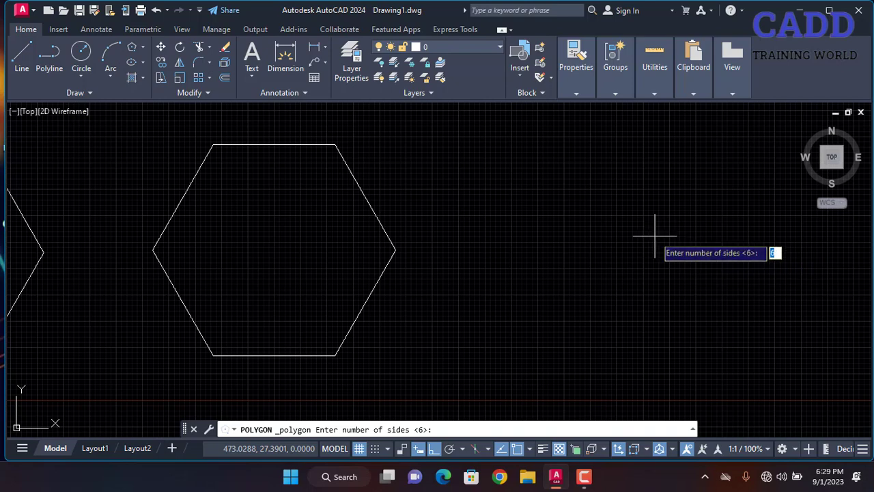
key("Return")
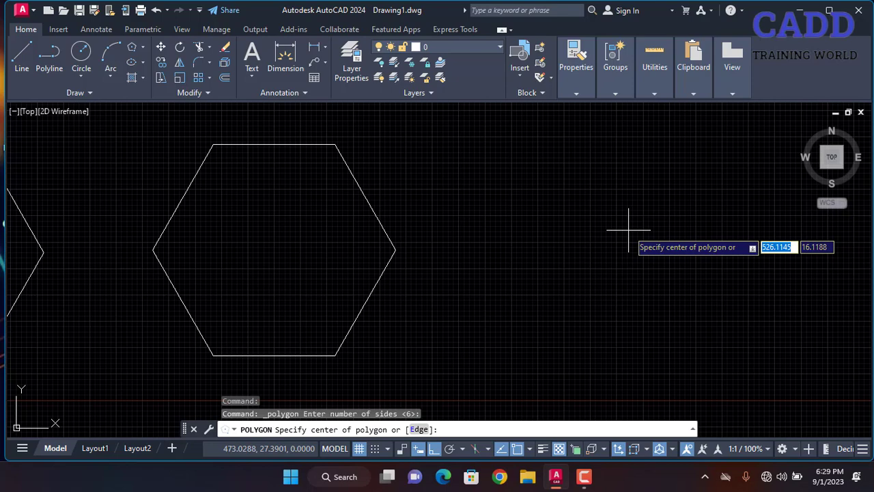
right_click(629, 230)
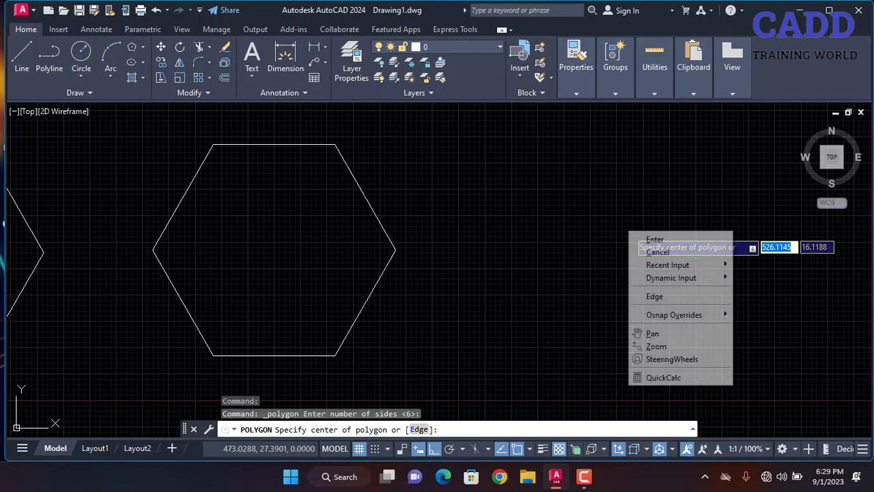
left_click(650, 297)
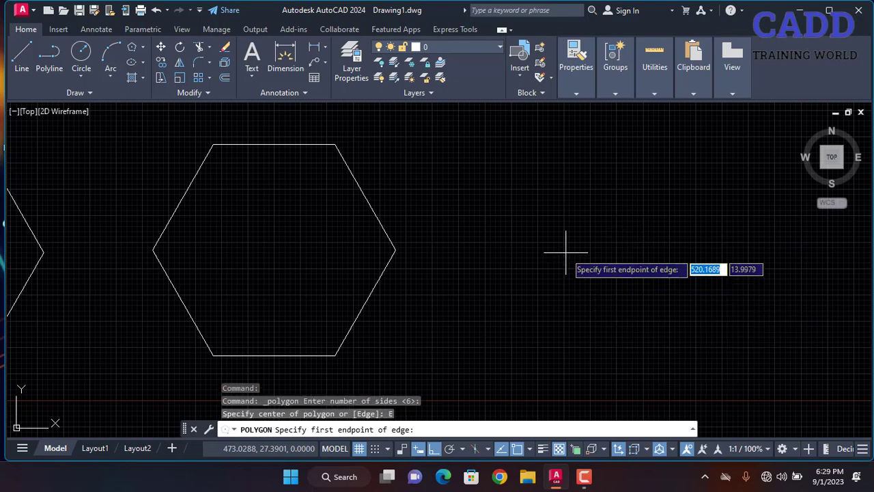
left_click(554, 321)
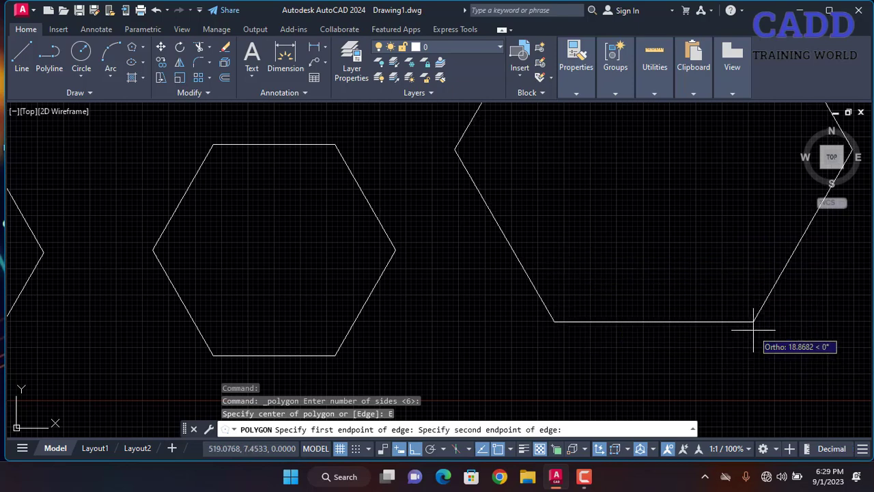
type("10")
key("Return")
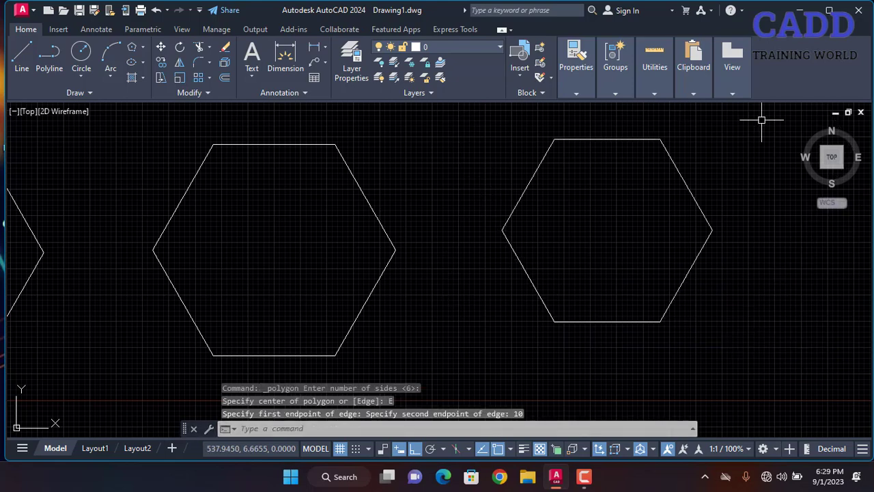
Add an aligned dimension to the upper-right edge of the third hexagon.
left_click(326, 48)
left_click(333, 97)
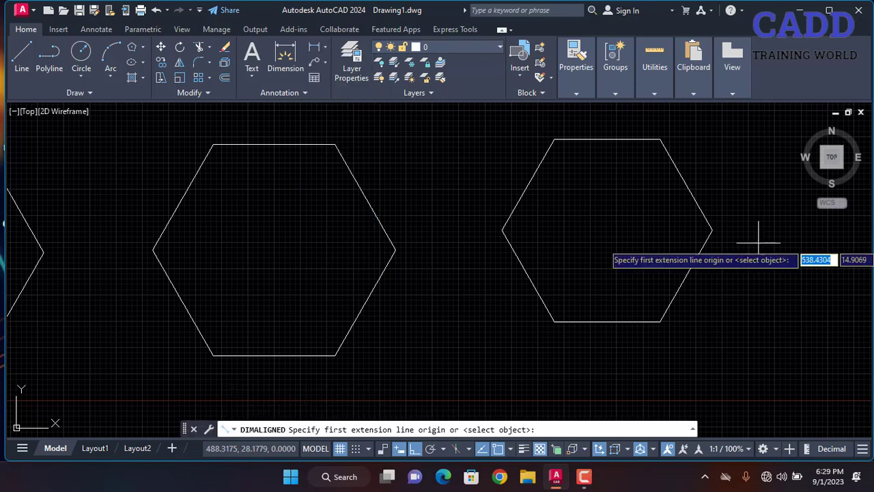
left_click(659, 139)
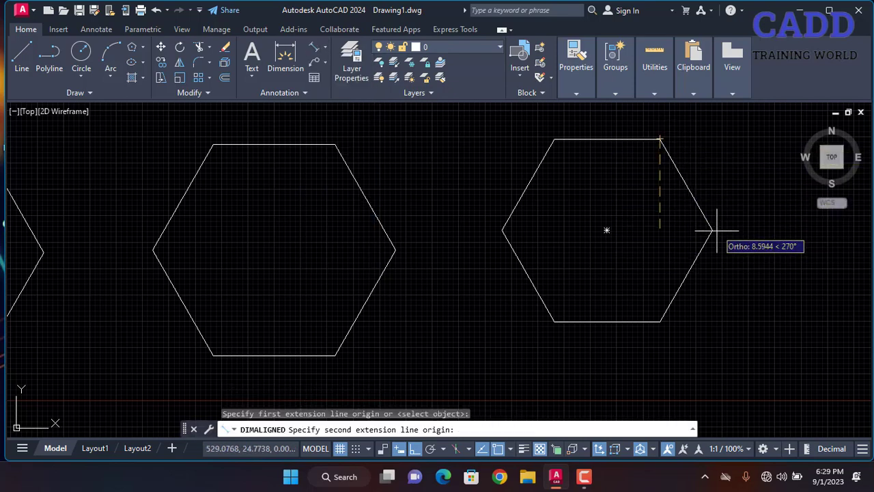
left_click(711, 230)
left_click(711, 175)
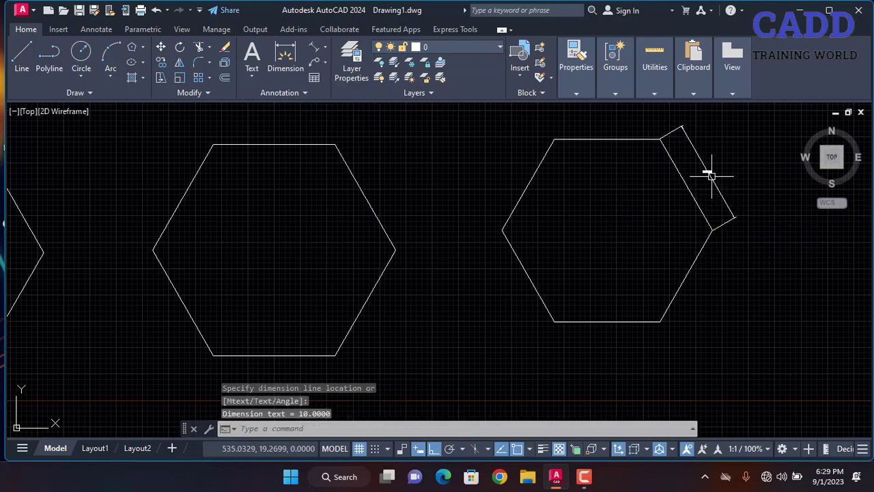
scroll(706, 161, "up", 5)
scroll(706, 162, "down", 5)
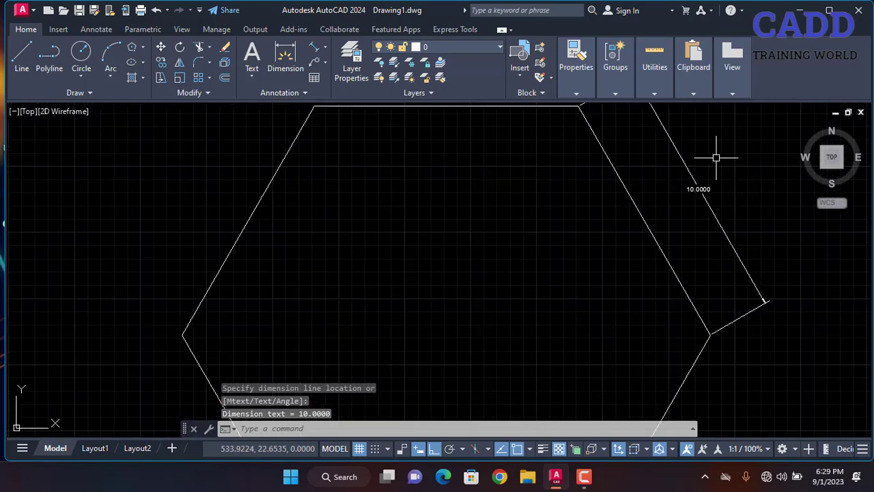
Delete the aligned dimension from the third hexagon's upper-right edge.
left_click(693, 180)
key("Delete")
scroll(669, 197, "down", 2)
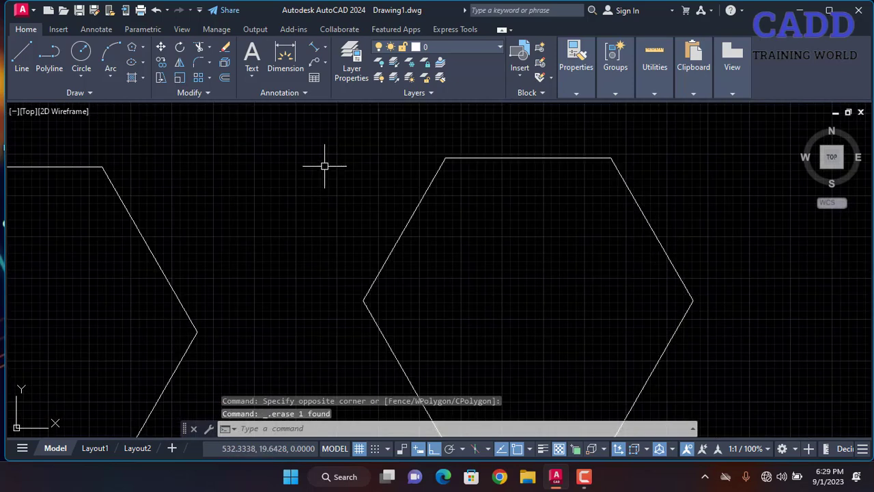
Dimension the top edge of the third hexagon, placing the dimension just above it.
type("dim")
key("Return")
key("Return")
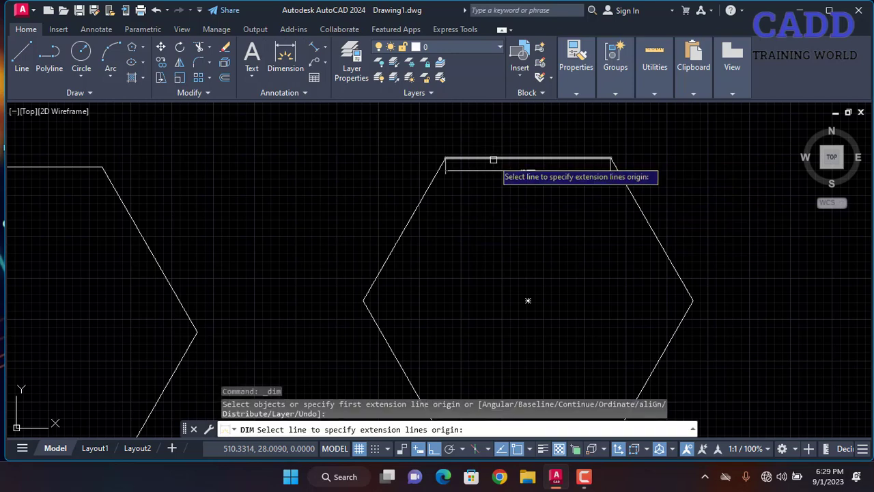
left_click(495, 157)
left_click(530, 146)
scroll(530, 146, "up", 10)
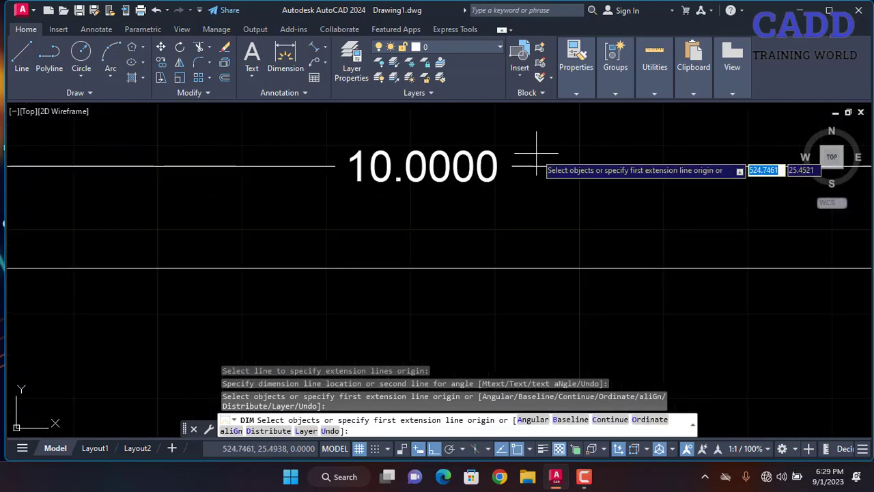
End the dimensioning and delete the dimension above the third hexagon's top edge.
left_click(574, 139)
left_click(554, 140)
left_click(481, 197)
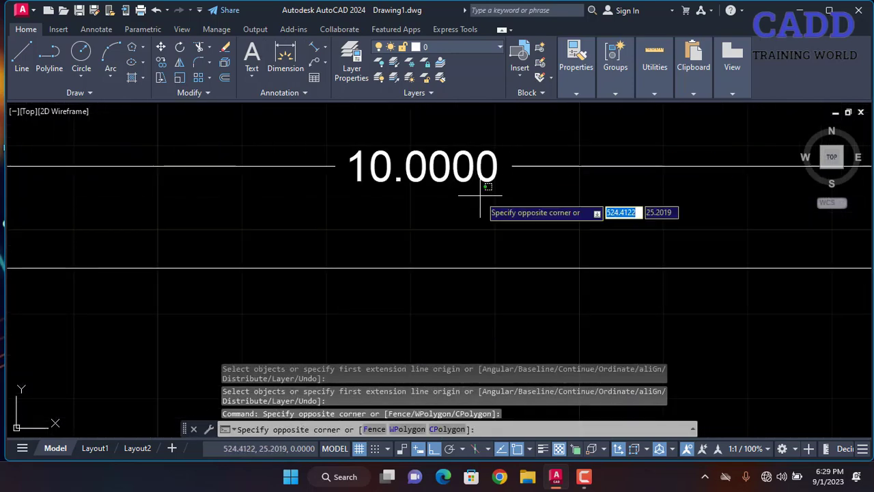
left_click(521, 150)
left_click(465, 162)
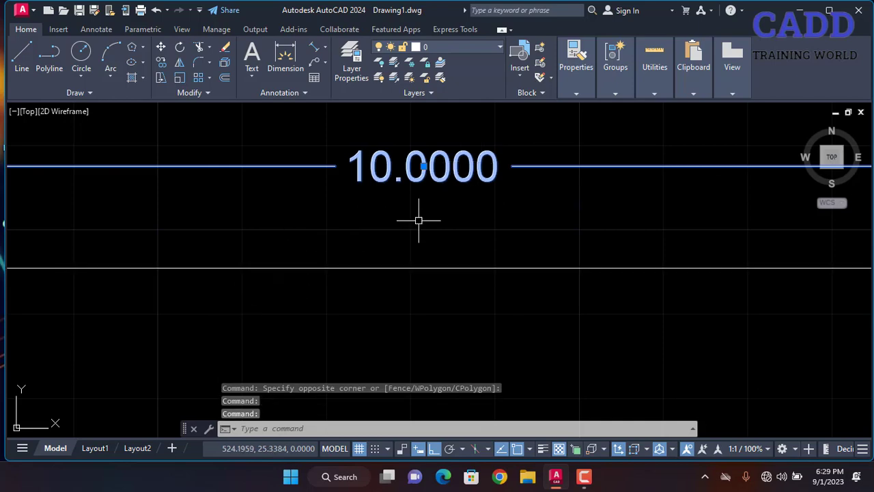
key("Delete")
scroll(417, 214, "down", 8)
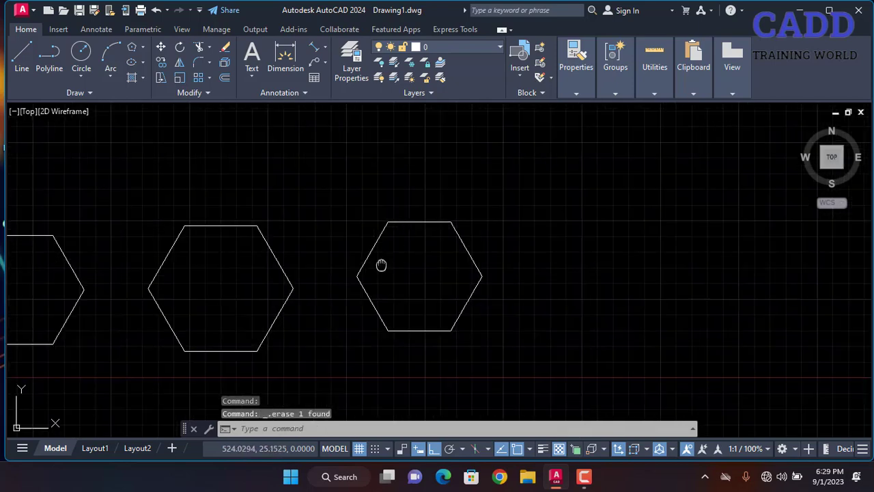
Delete all three hexagons from the drawing.
mouse_move(382, 263)
middle_mouse_down()
mouse_move(624, 204)
mouse_move(608, 197)
middle_mouse_up()
key("Escape")
left_click(714, 137)
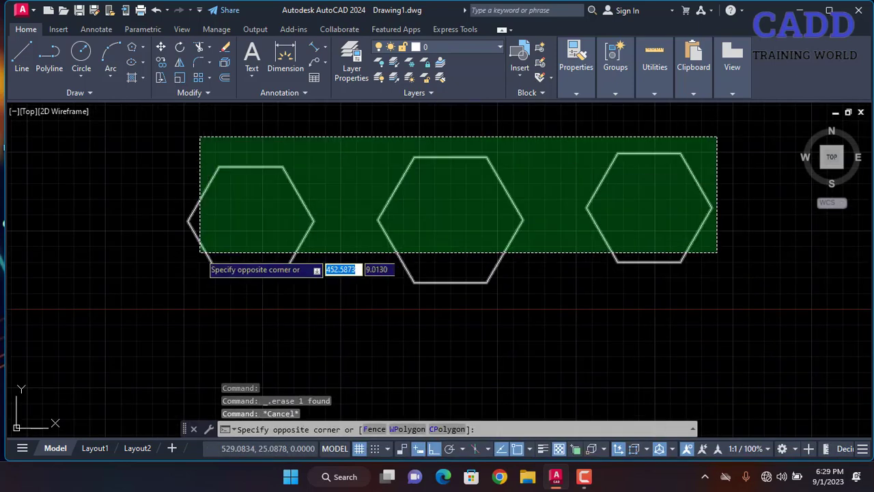
left_click(200, 254)
key("Delete")
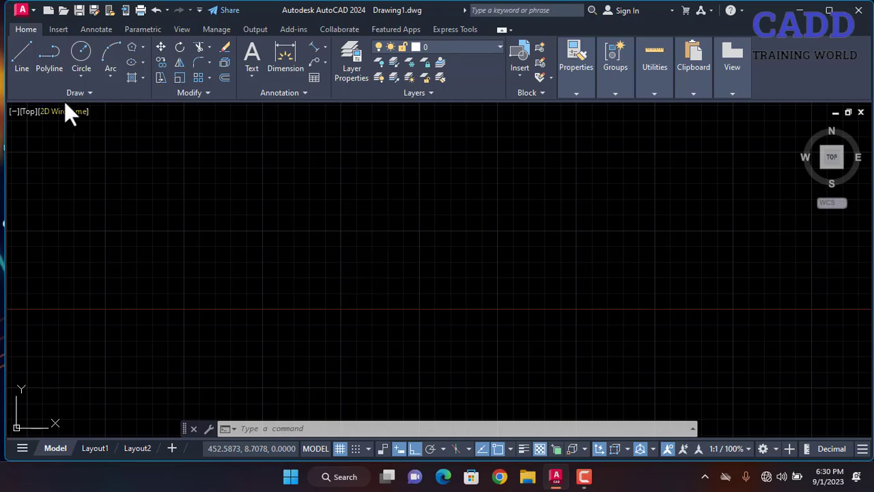
Draw a large three-sided polygon circumscribed about a circle, with a horizontal base and its apex pointing up.
left_click(133, 47)
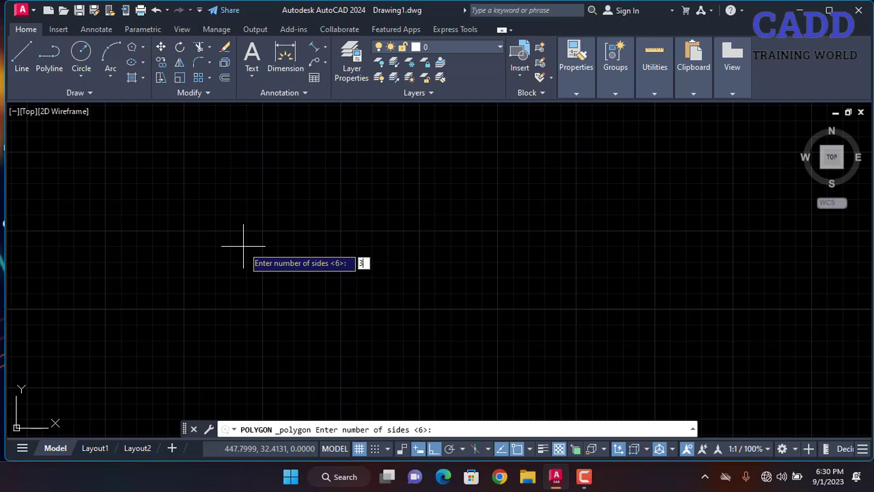
type("3")
key("Return")
left_click(375, 193)
left_click(424, 239)
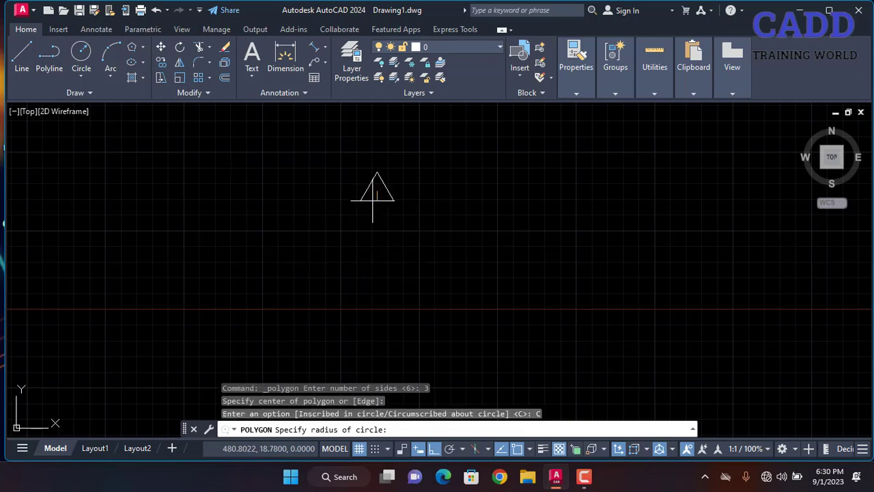
middle_click_drag(523, 270, 536, 345)
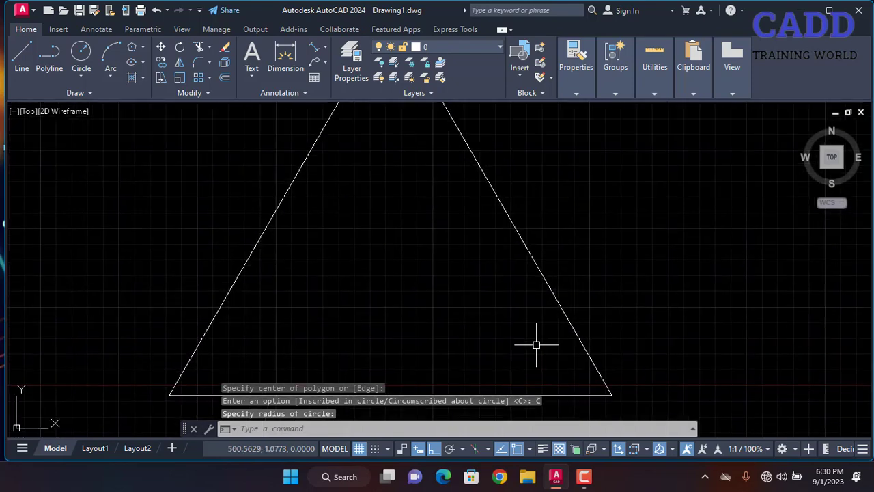
scroll(535, 335, "down", 4)
scroll(533, 328, "up", 2)
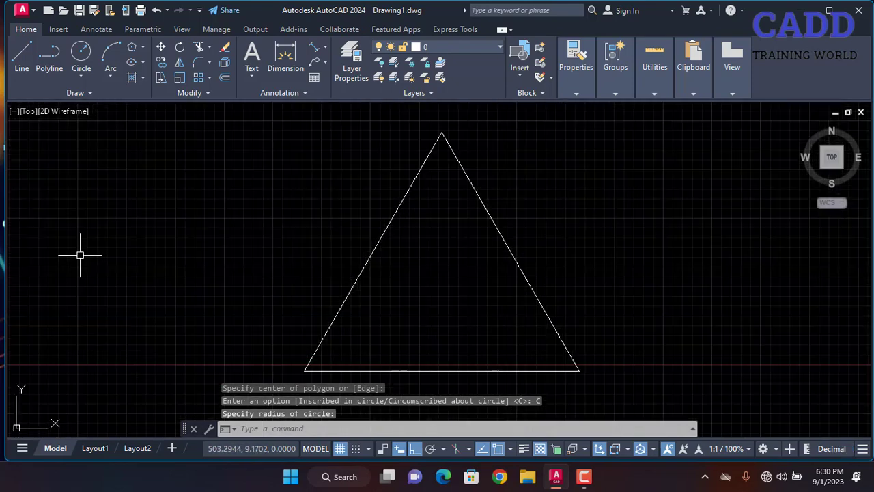
Draw a horizontal line about 62 units long across the lower part of the triangle, extending past both slanted sides.
left_click(24, 61)
left_click(330, 313)
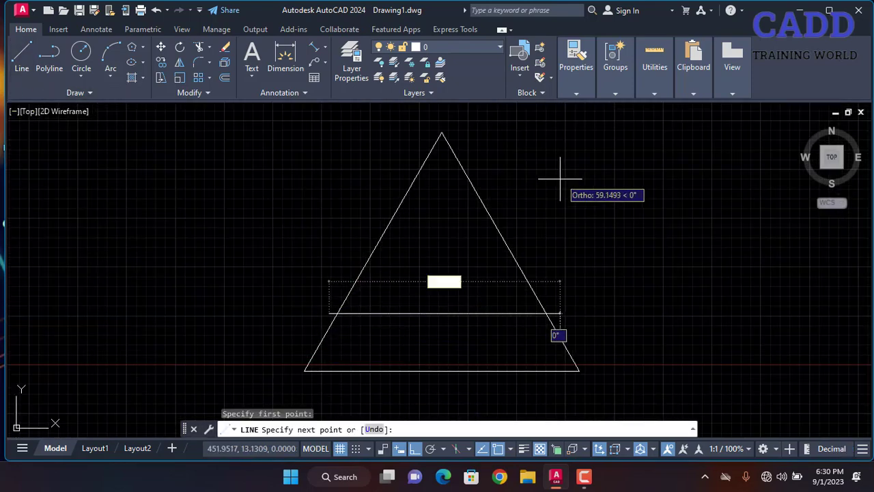
left_click(572, 314)
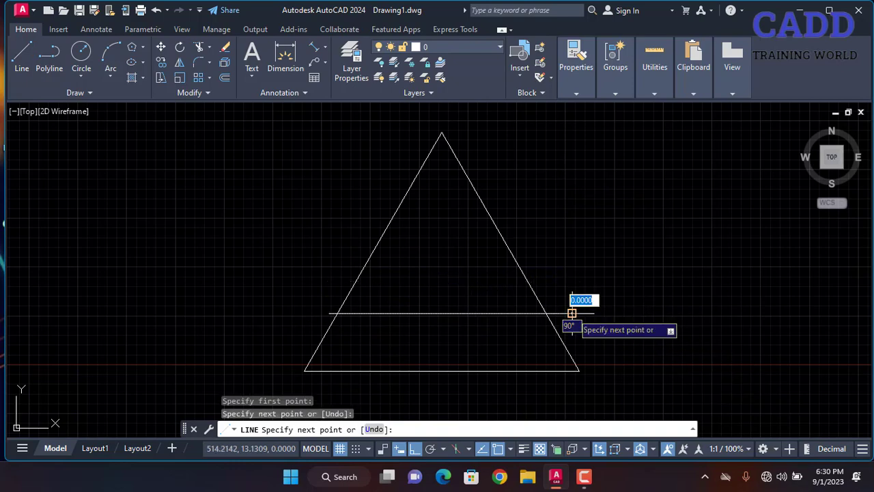
key("Escape")
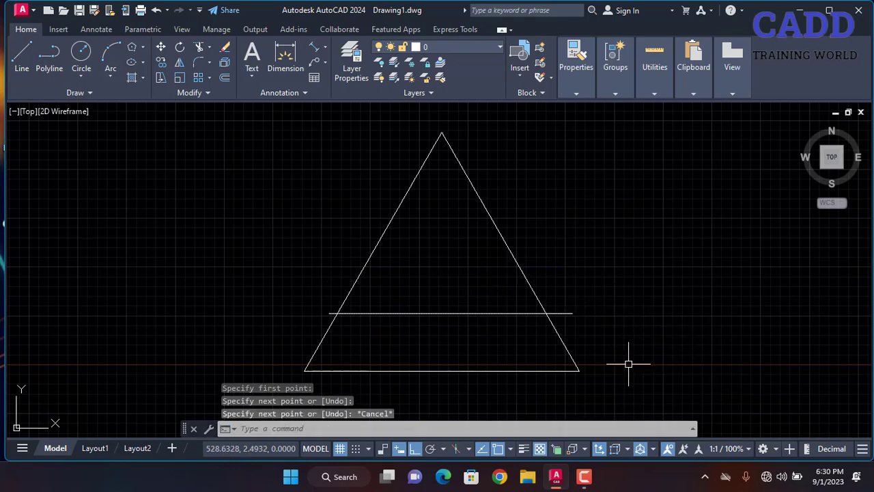
With Ortho off, draw a slanted line rising to the right across both sides of the triangle, above the horizontal line.
left_click(35, 55)
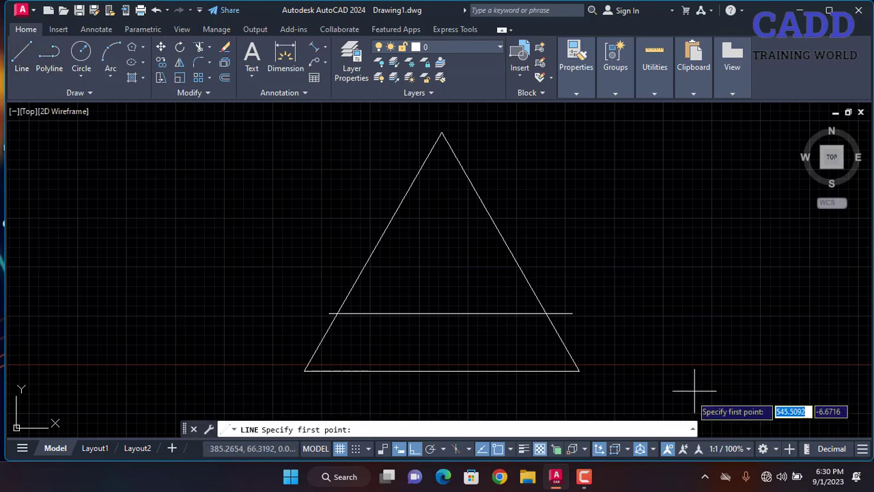
left_click(503, 449)
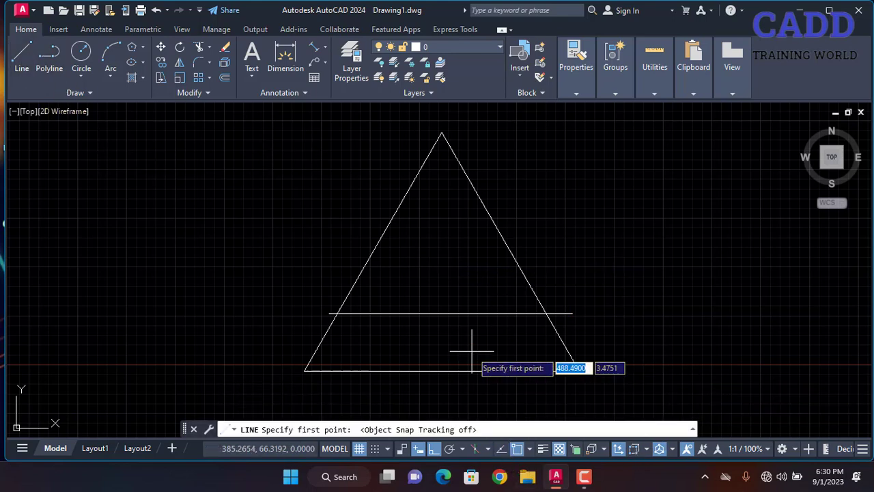
left_click(500, 449)
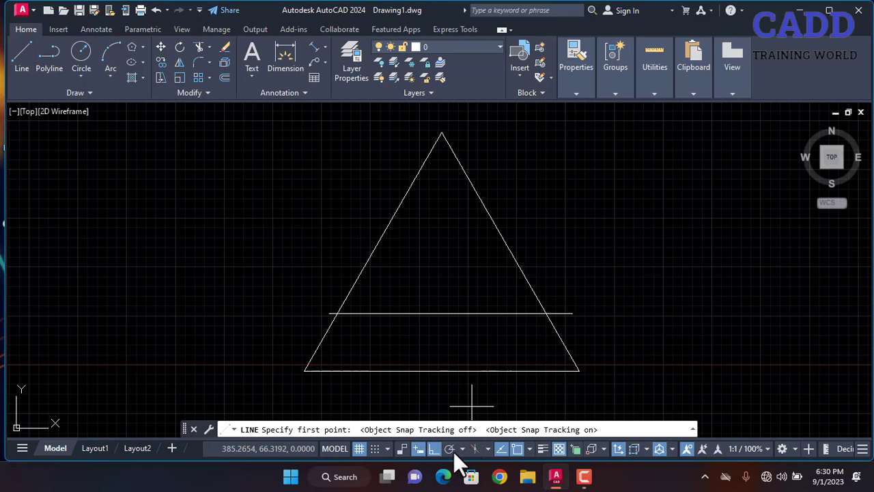
left_click(430, 448)
left_click(350, 276)
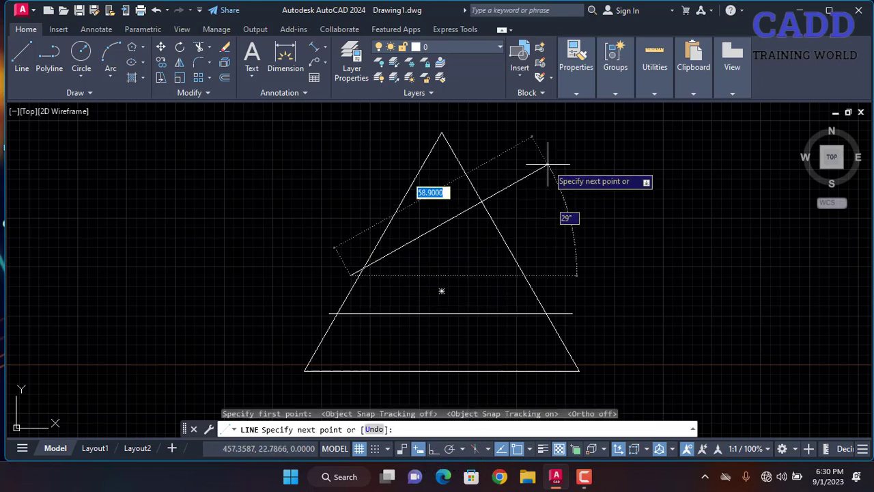
left_click(571, 157)
key("Escape")
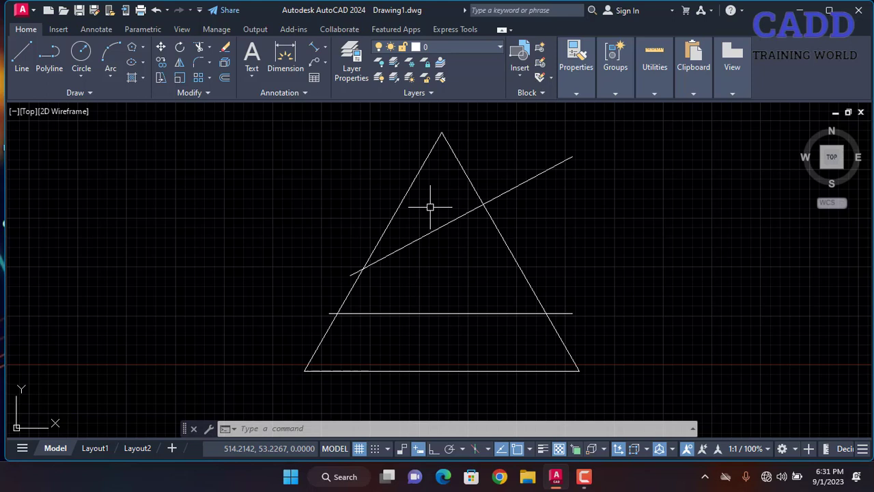
Draw a center-defined ellipse right of the triangle with Ortho on, using half-axes of 20 vertically and 10 horizontally.
left_click(142, 62)
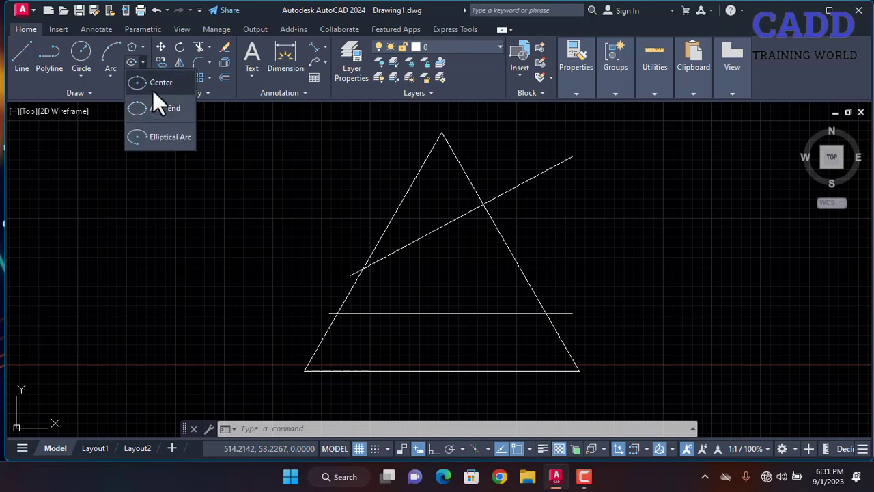
left_click(153, 92)
middle_click_drag(704, 246, 310, 197)
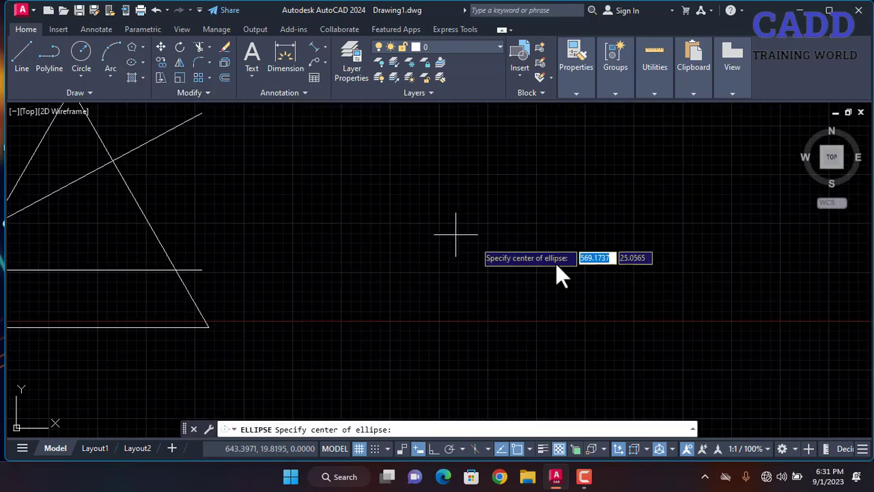
left_click(597, 272)
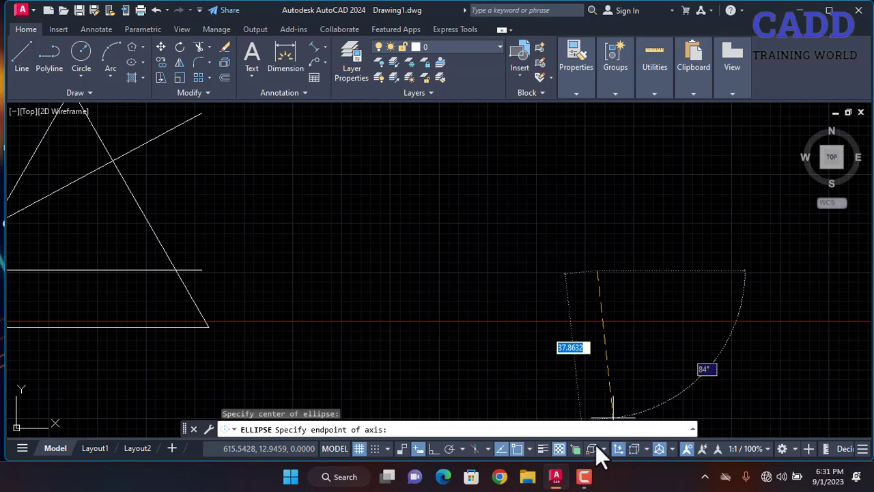
left_click(433, 448)
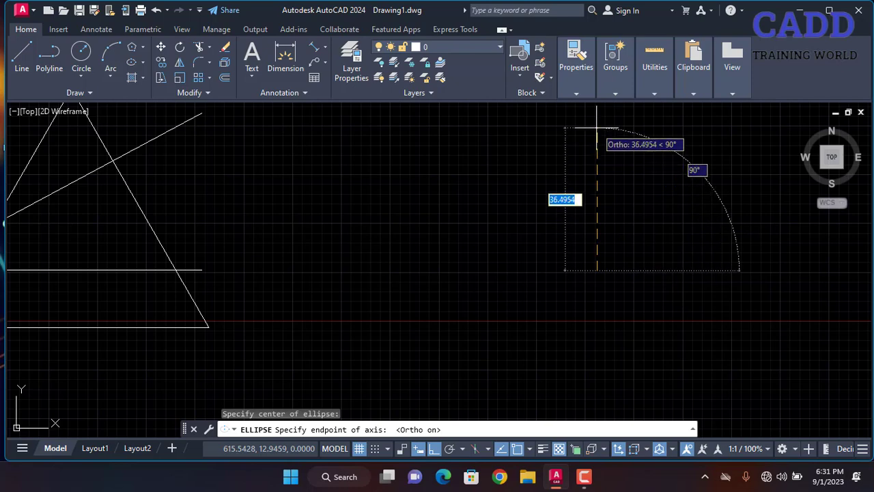
type("2")
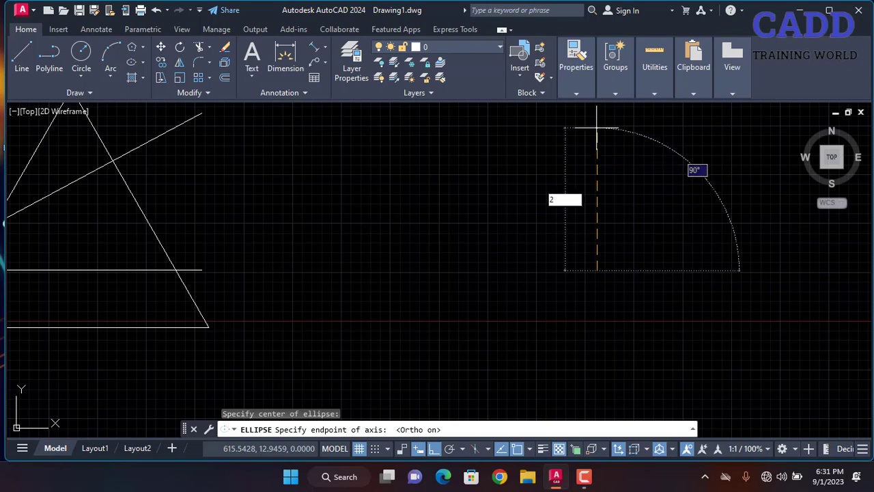
type("0")
key("Return")
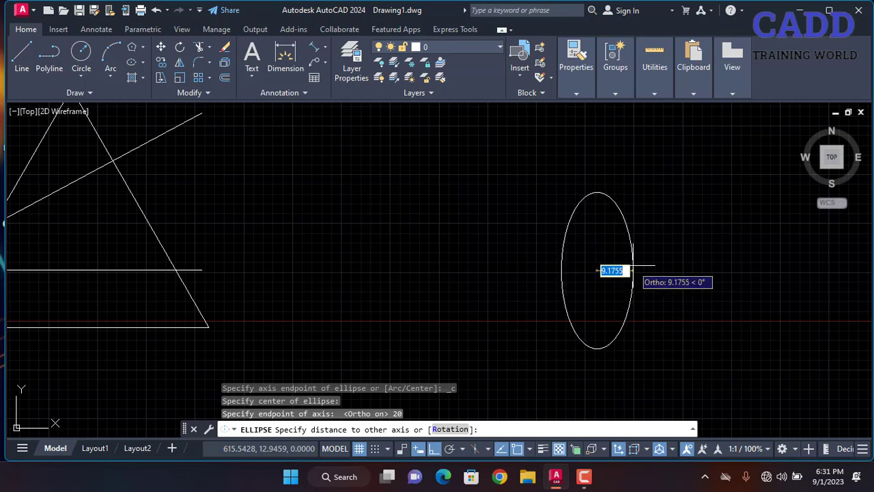
type("10")
key("Return")
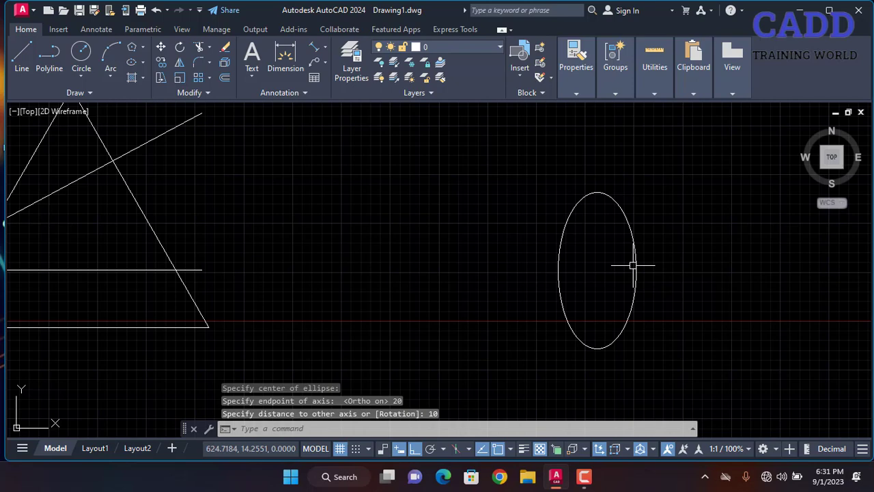
Erase the ellipse from the drawing.
left_click(676, 162)
left_click(478, 228)
right_click(478, 228)
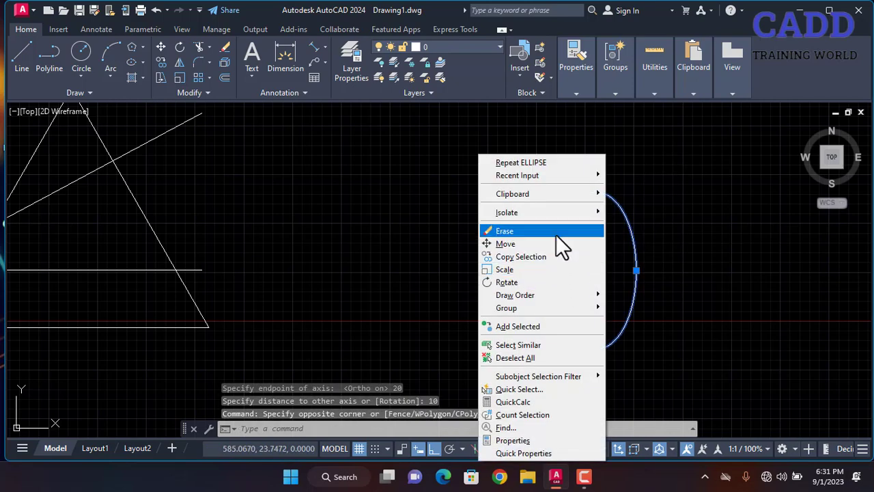
left_click(556, 232)
Erase the triangle with its crossing lines and the small rectangle beside it to empty the drawing.
left_click(142, 79)
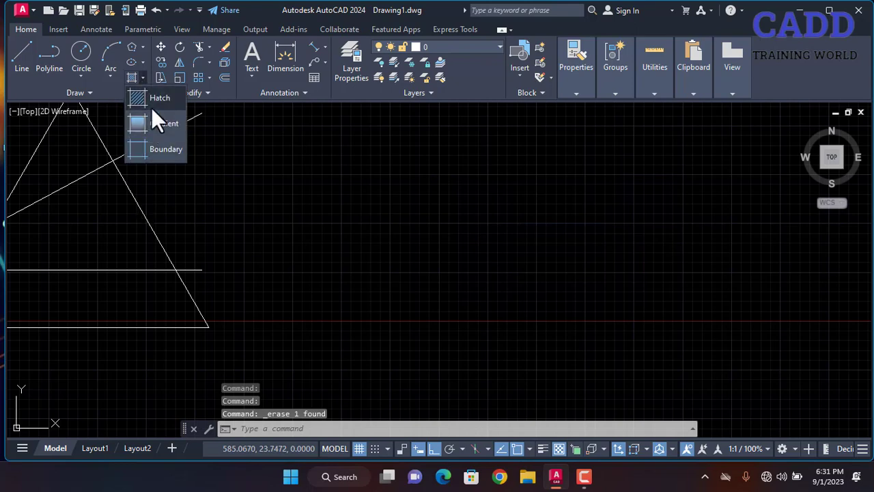
left_click(342, 233)
scroll(353, 255, "down", 8)
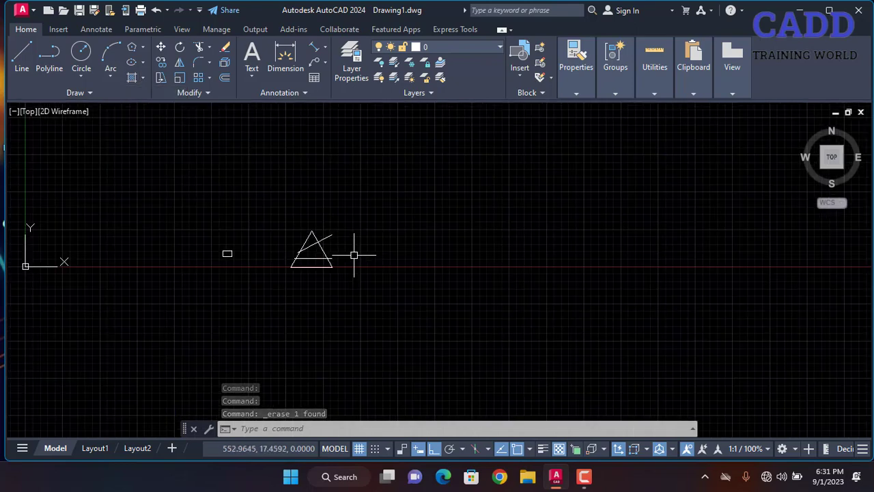
left_click(390, 189)
left_click(171, 311)
right_click(546, 149)
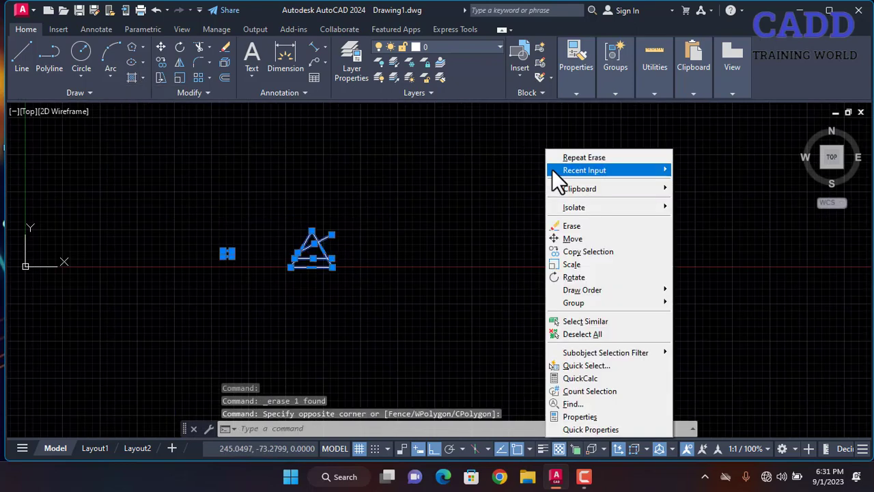
left_click(583, 228)
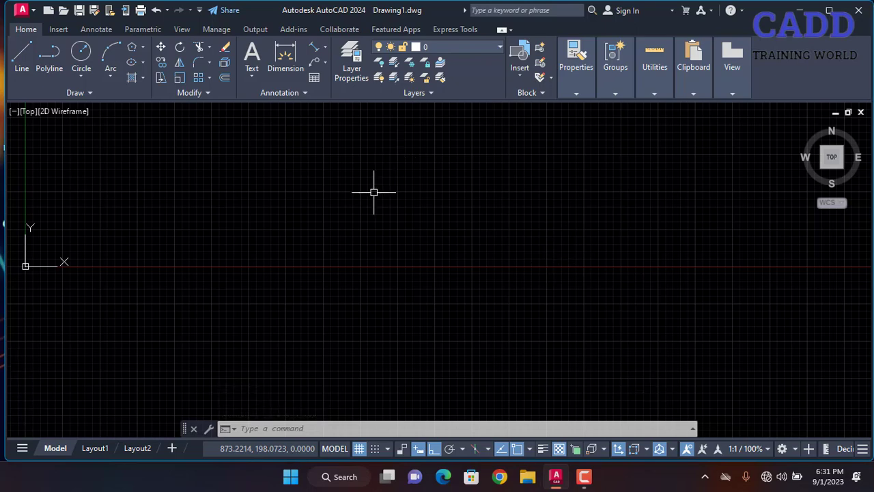
Draw a large horizontal rectangle to the right of the origin, extending above and below the X axis.
left_click(143, 52)
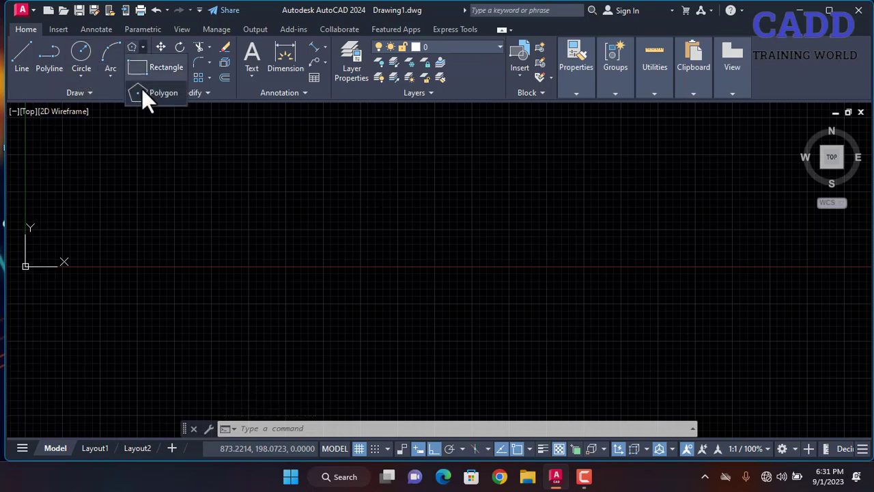
left_click(144, 68)
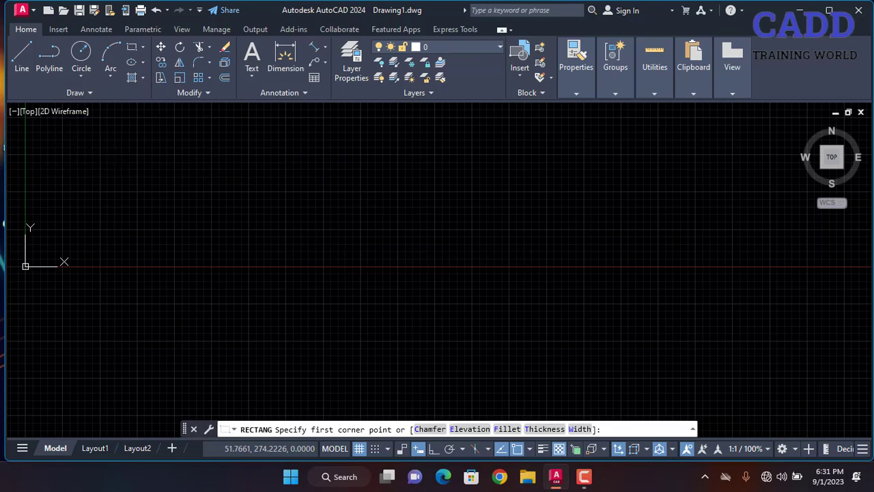
left_click(149, 148)
left_click(404, 291)
Copy the rectangle three times to the right, forming a horizontal row of separate rectangles.
left_click(469, 248)
left_click(357, 275)
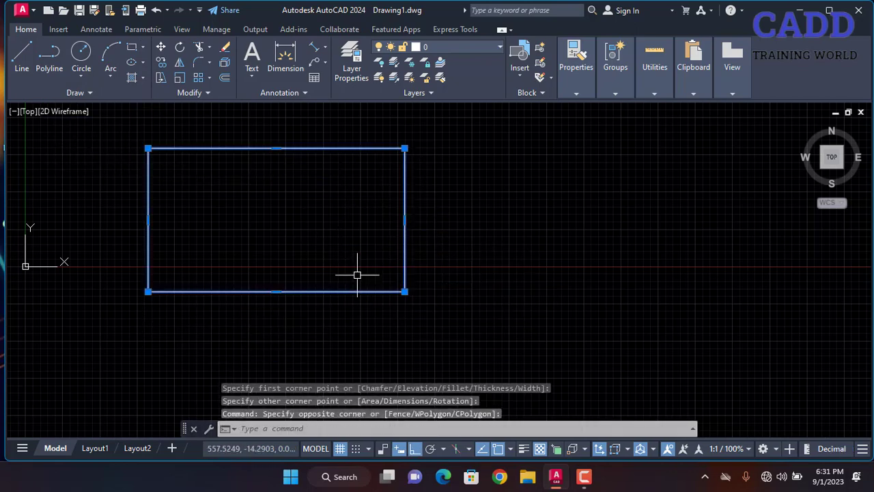
type("co")
key("Return")
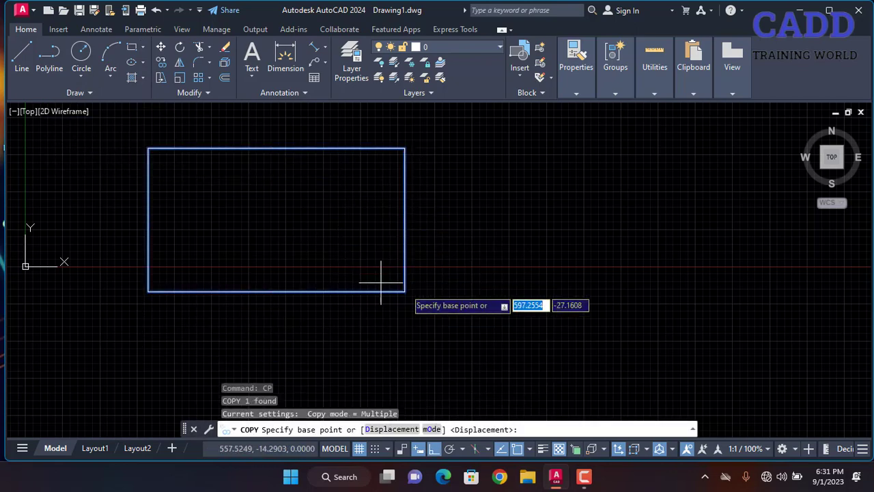
left_click(334, 243)
left_click(653, 243)
mouse_move(653, 244)
middle_mouse_down()
mouse_move(84, 236)
mouse_move(329, 232)
middle_mouse_up()
left_click(409, 247)
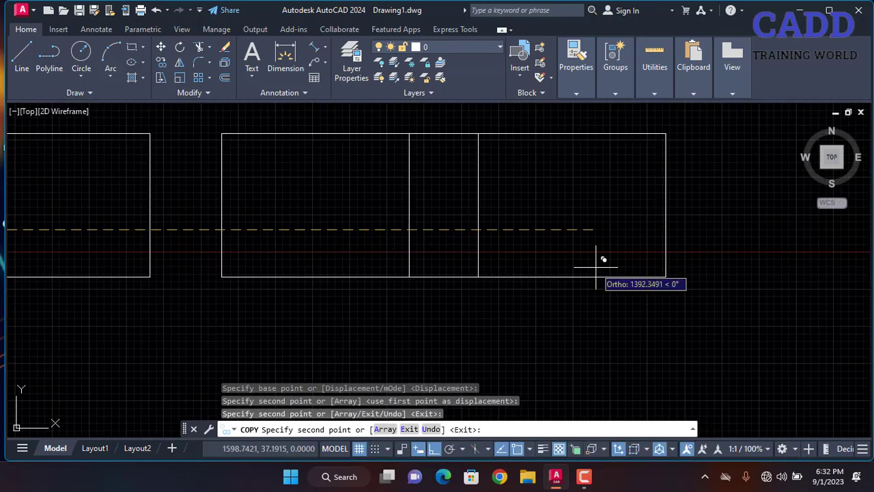
scroll(593, 267, "down", 2)
middle_click_drag(593, 269, 427, 278)
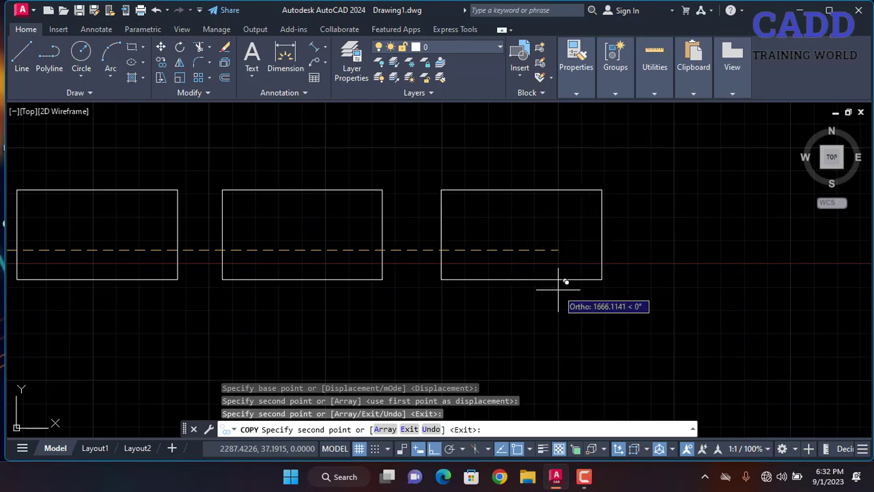
left_click(566, 280)
right_click(472, 213)
left_click(504, 228)
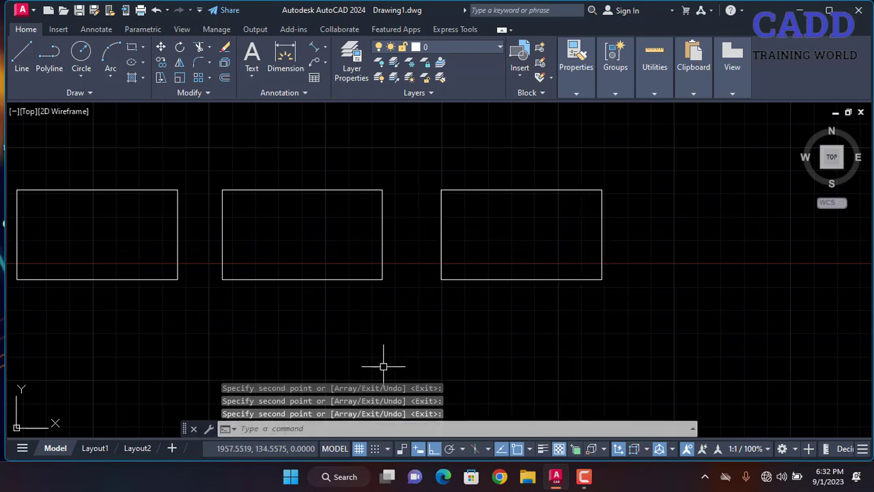
Hatch the inside of the first rectangle, nearest the origin, with the ANSI31 pattern.
middle_click_drag(277, 181, 445, 215)
scroll(65, 216, "up", 4)
middle_click_drag(76, 221, 290, 203)
type("h")
key("Return")
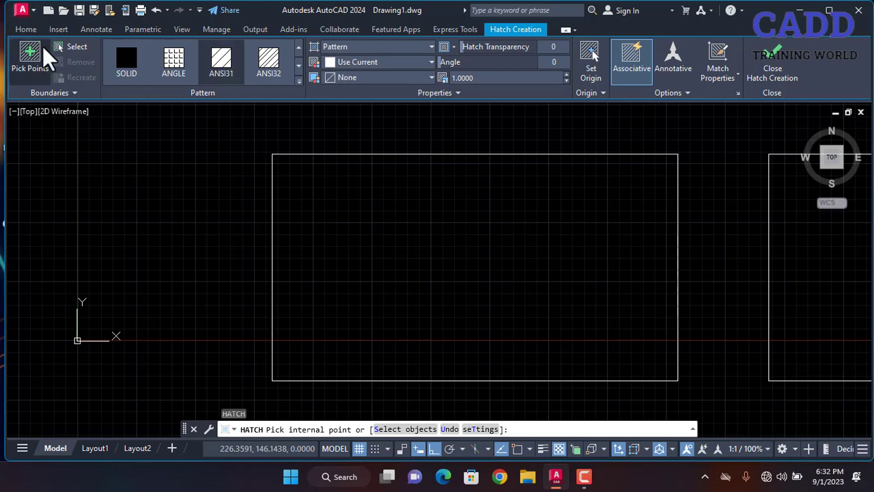
left_click(41, 69)
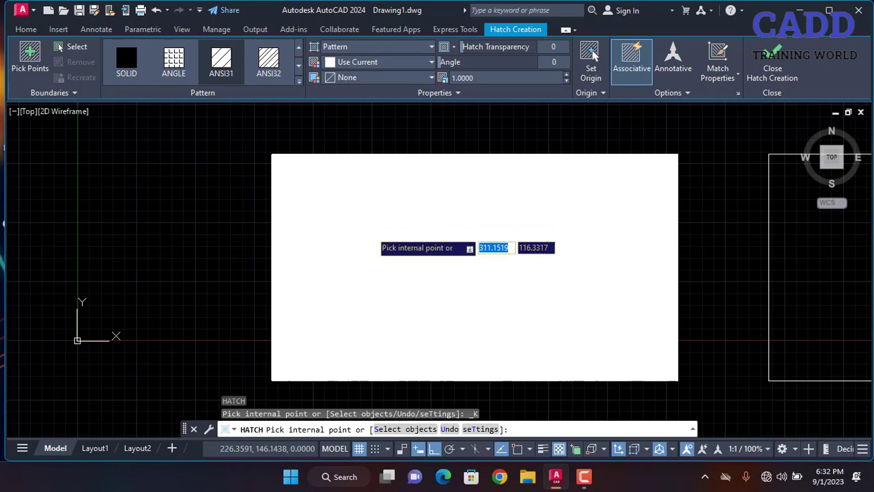
left_click(504, 262)
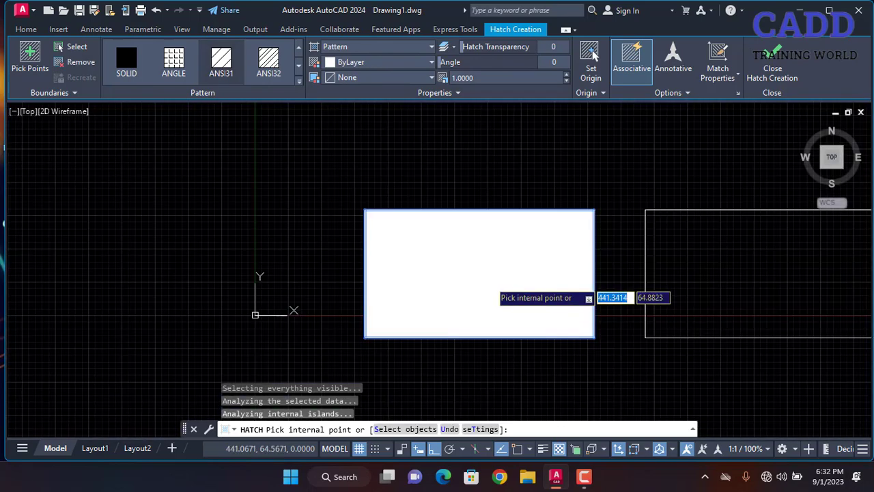
left_click(214, 70)
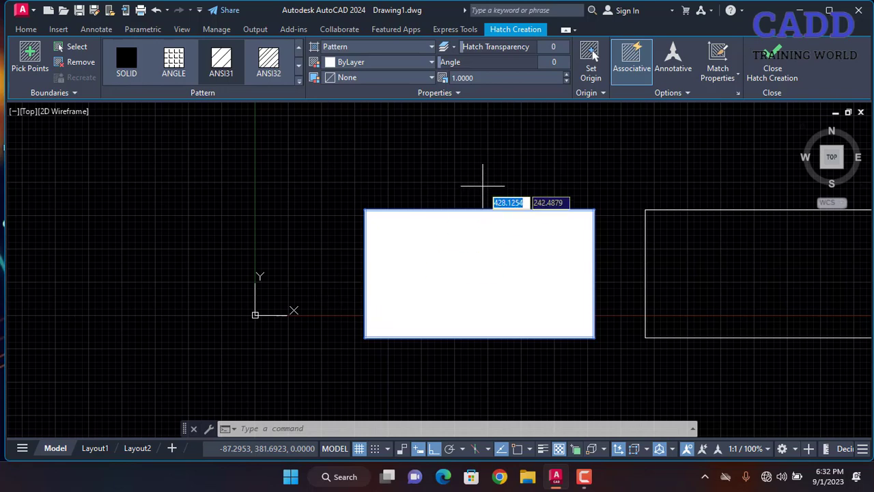
Set the first rectangle's hatch scale to 200 and its angle to 90, and finish the hatch.
left_click(566, 75)
left_click(566, 74)
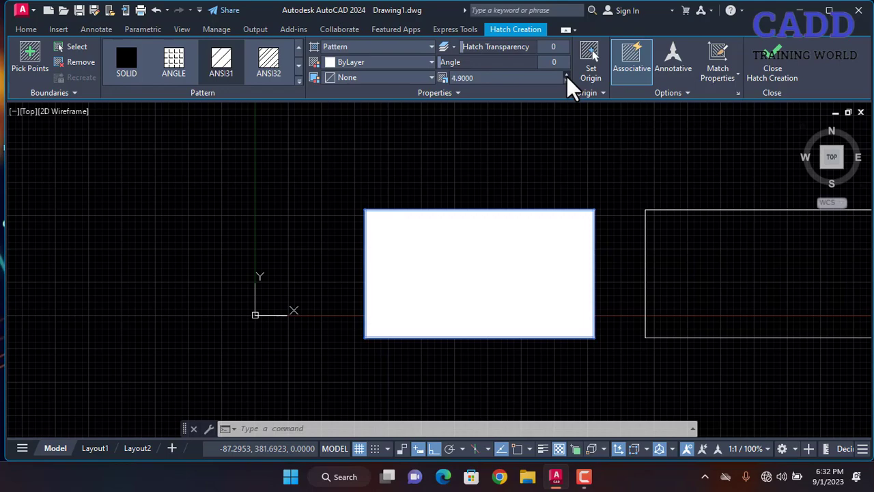
left_click_drag(567, 76, 567, 76)
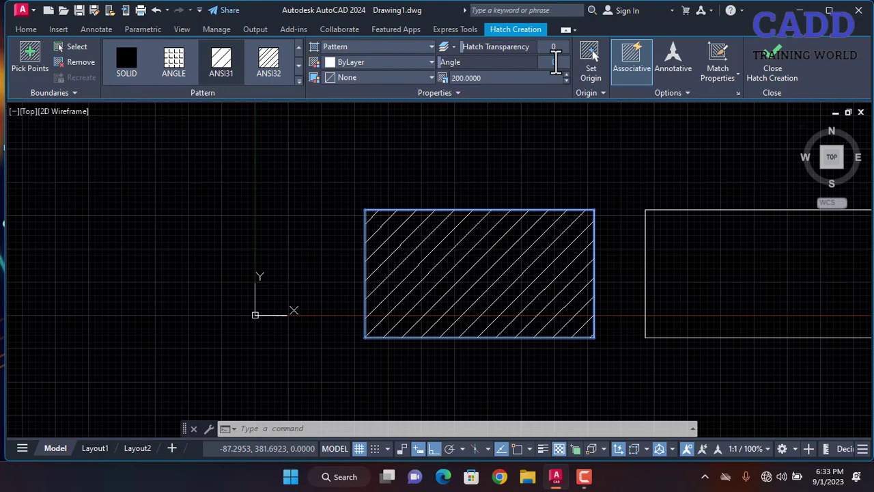
type("90")
key("Return")
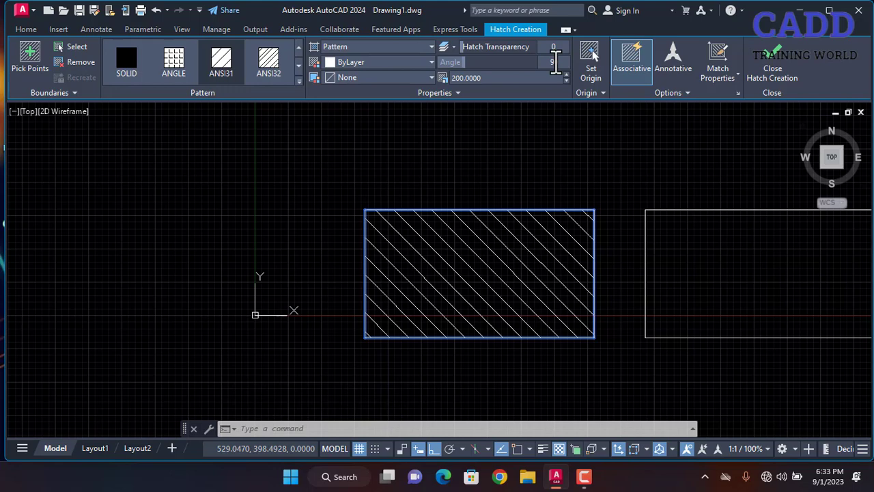
left_click(770, 65)
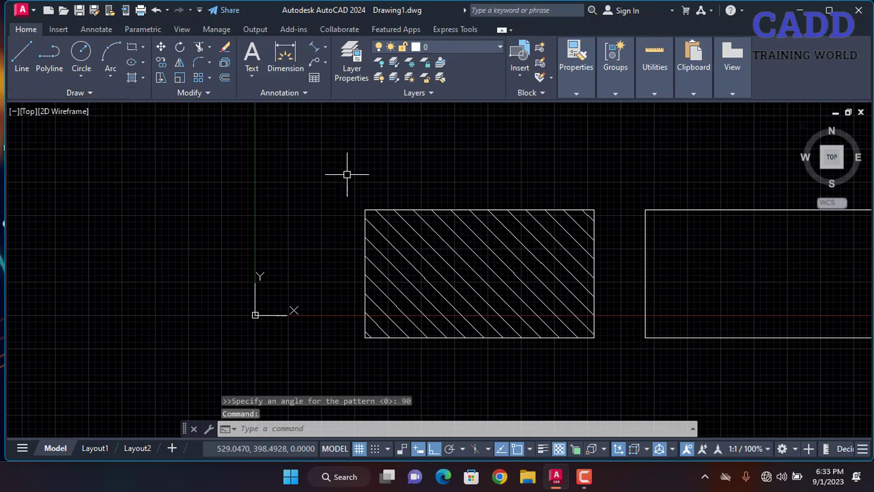
Hatch the second rectangle at scale 200 and angle 90, and set its hatch color to orange 242,103,34.
type("h")
key("Return")
middle_click_drag(843, 262, 710, 281)
left_click(691, 279)
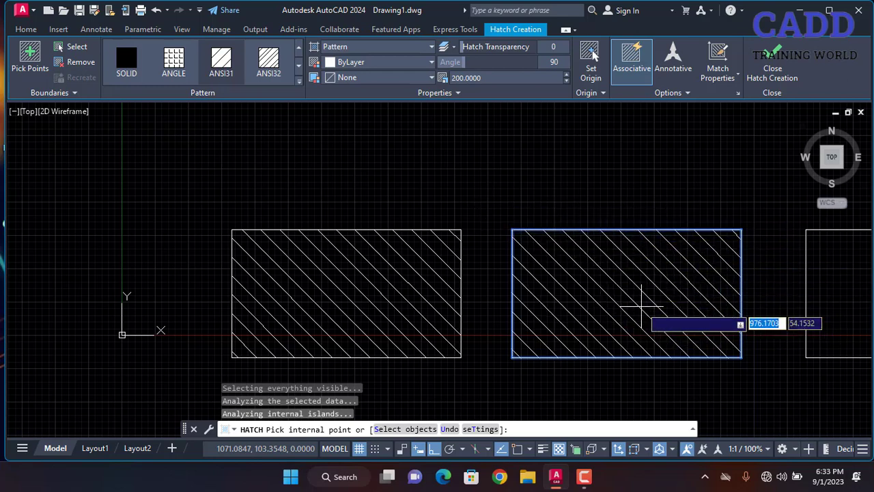
left_click(345, 62)
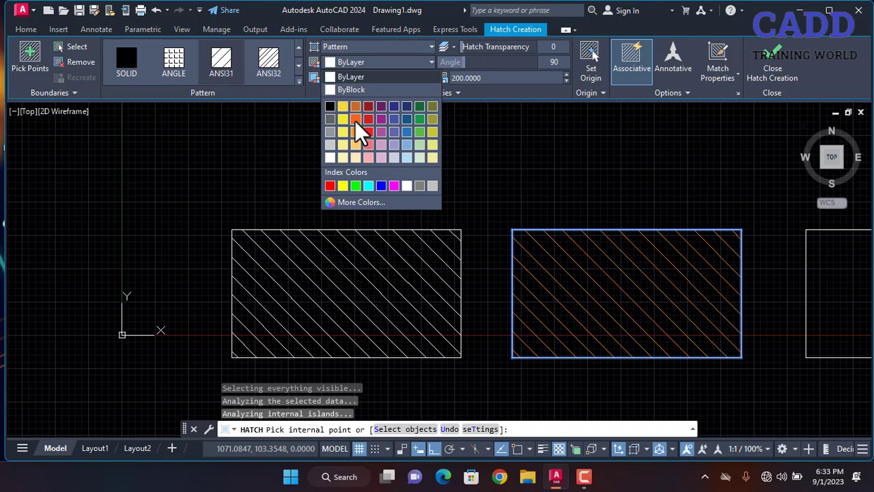
left_click(355, 120)
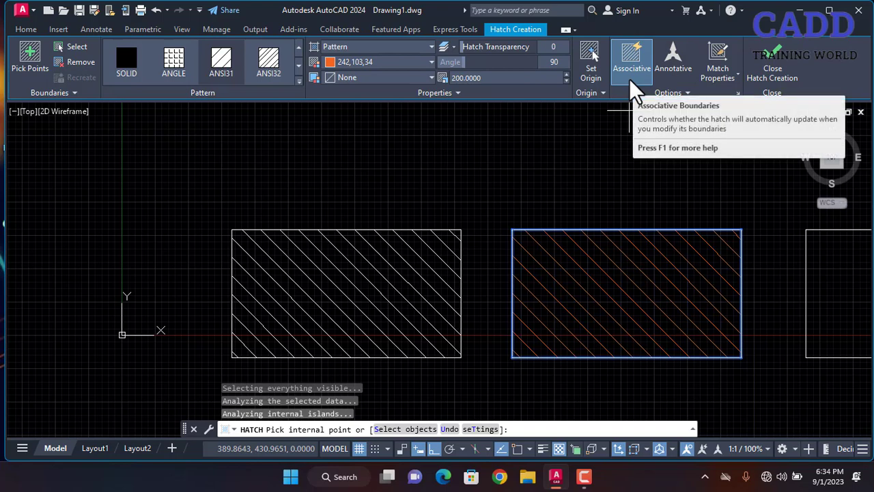
Make the second rectangle's orange hatch annotative and finish the hatch.
left_click(672, 62)
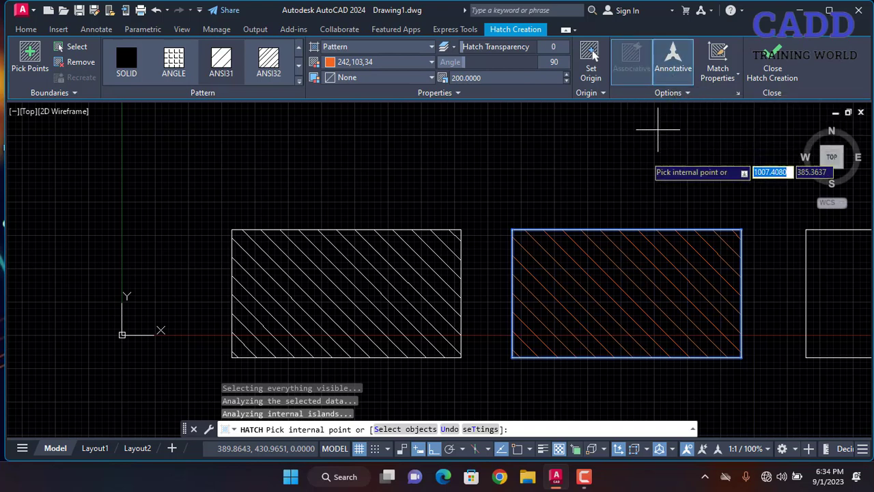
left_click(772, 75)
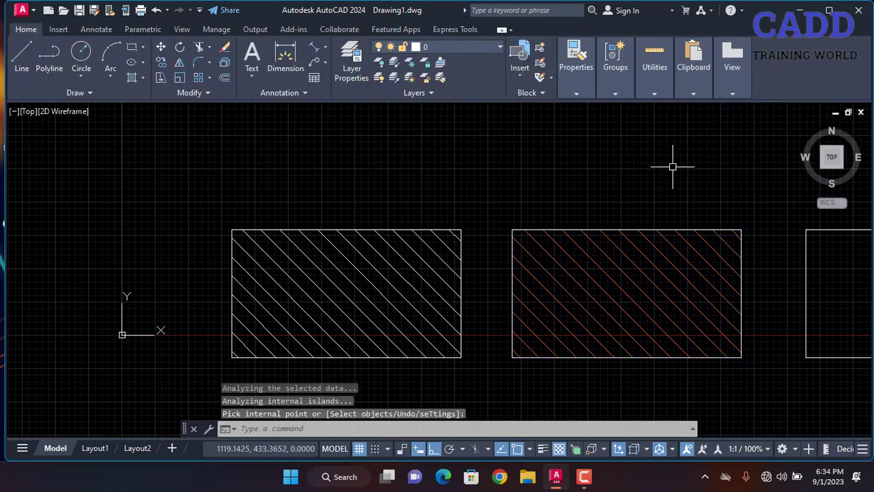
Hatch the third rectangle with the SOLID pattern in red 237,31,36 and finish the hatch.
middle_click_drag(684, 267, 355, 277)
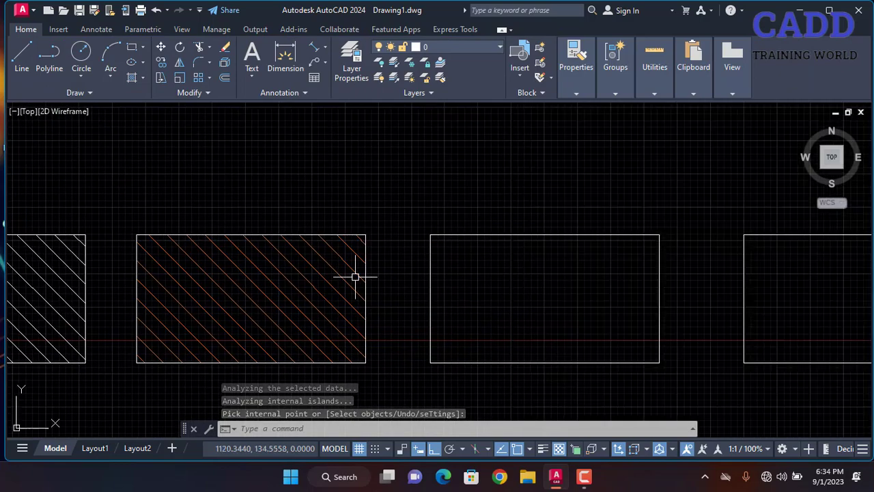
key("Return")
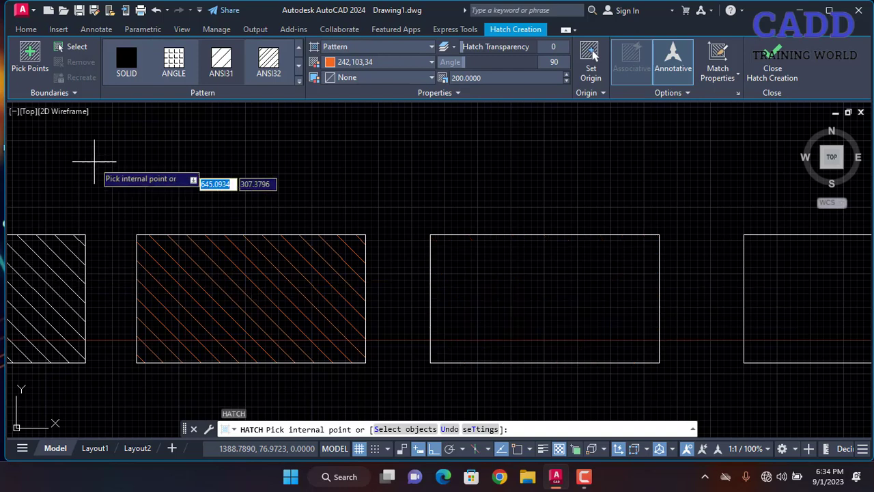
left_click(123, 76)
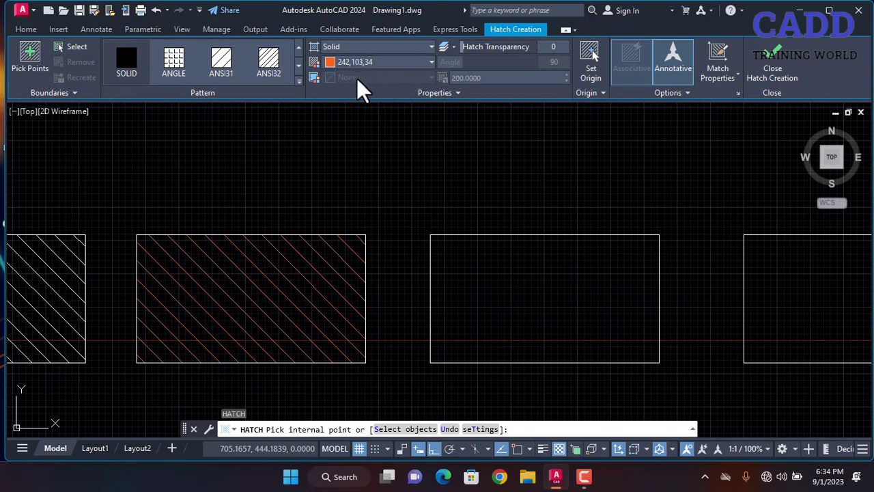
left_click(367, 61)
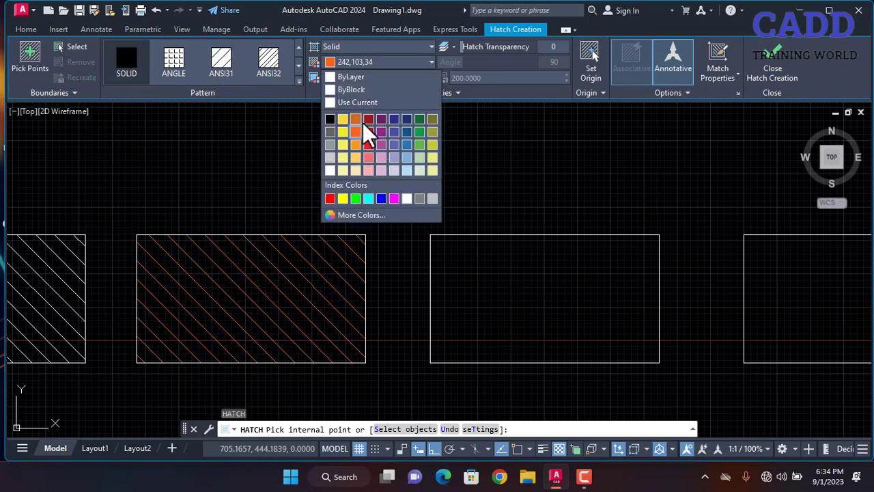
left_click(368, 144)
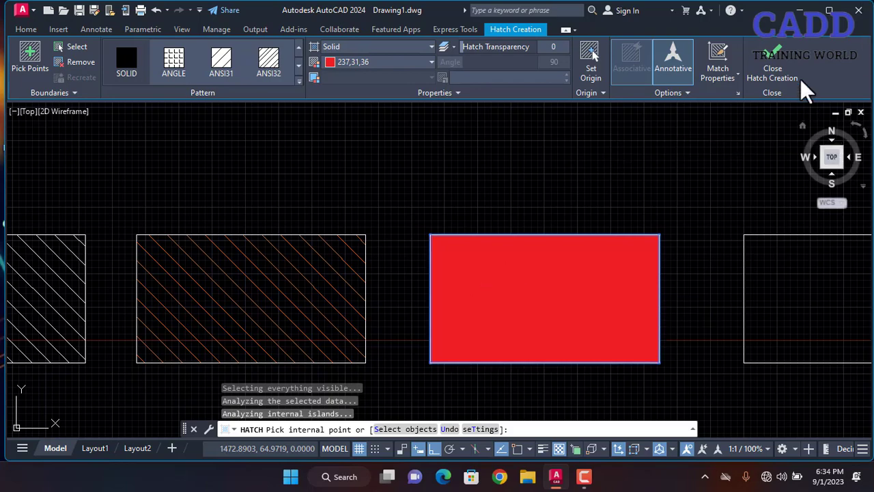
left_click(787, 91)
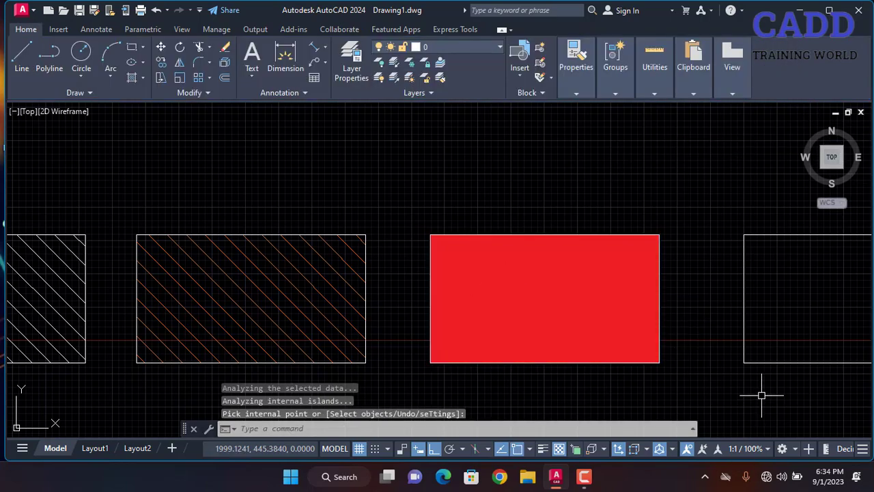
Draw a horizontal line and a connected vertical line crossing the upper-left corner of the fourth rectangle.
middle_click_drag(535, 383, 30, 308)
left_click(20, 64)
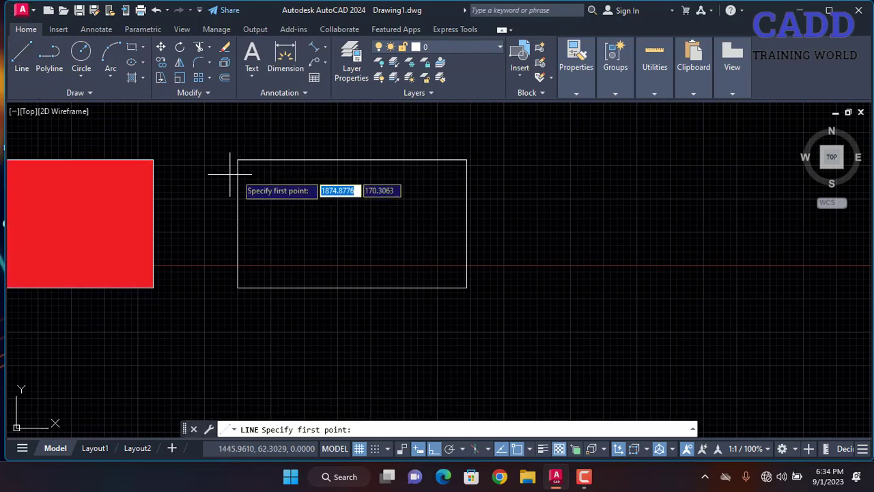
left_click(217, 177)
left_click(275, 177)
left_click(275, 135)
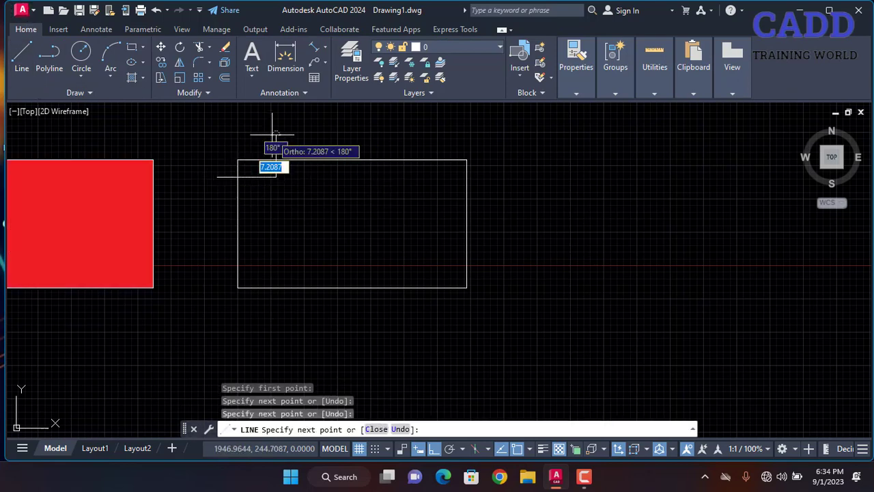
right_click(312, 136)
left_click(325, 143)
key("Escape")
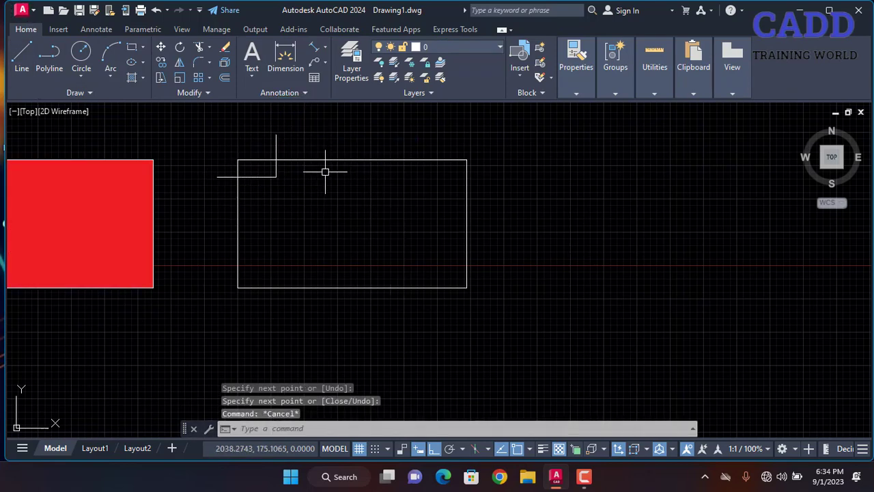
Trim away the fourth rectangle's upper-left corner and remove the helper lines, leaving a gap in its outline.
type("tr")
key("Return")
left_click(303, 127)
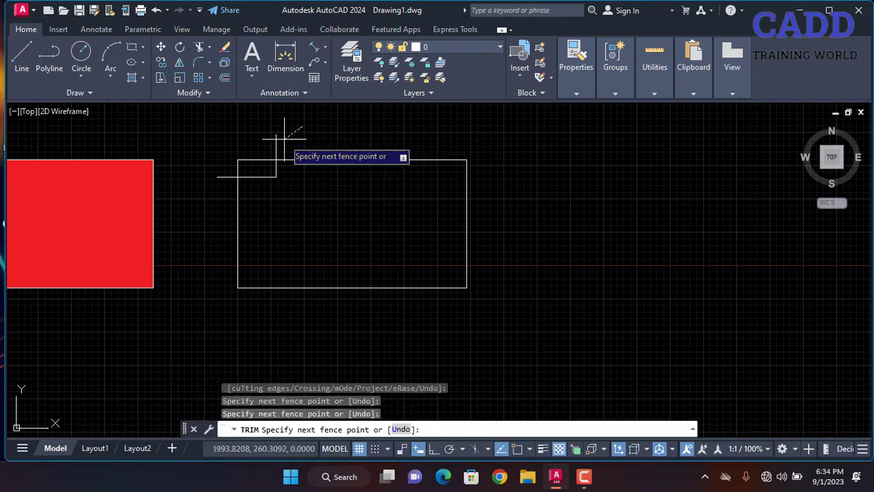
left_click(270, 144)
key("Return")
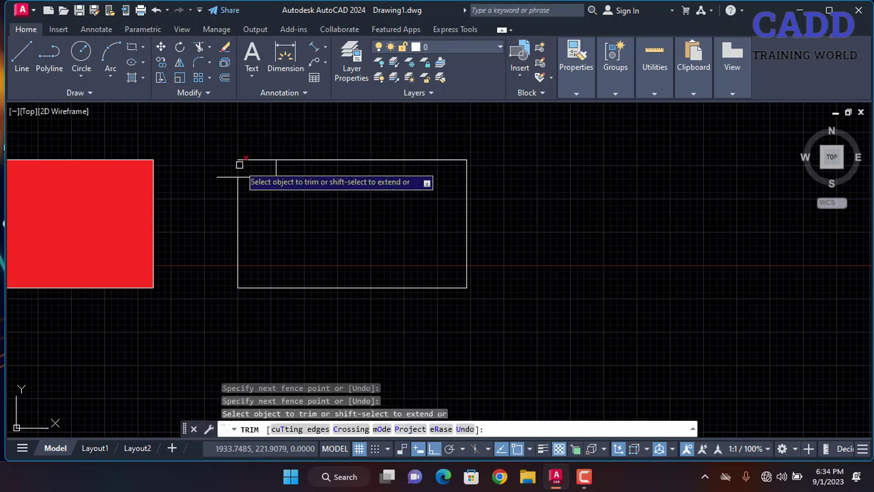
left_click(240, 161)
left_click(232, 177)
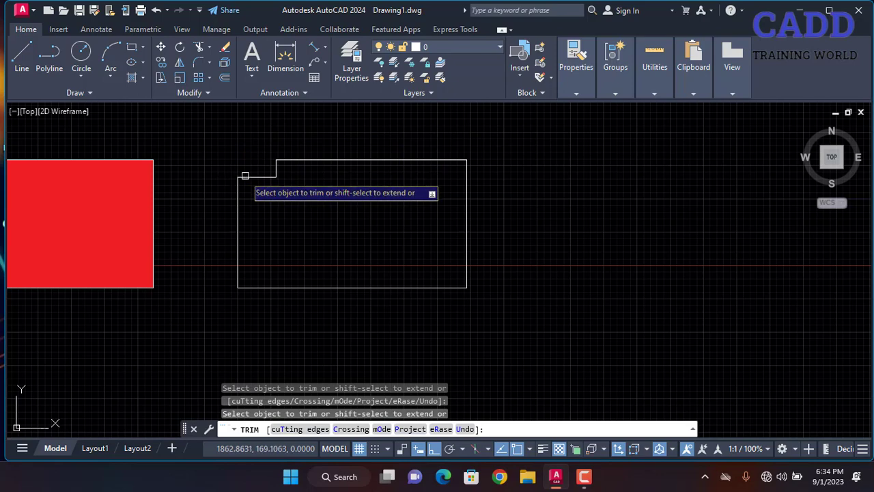
left_click(256, 177)
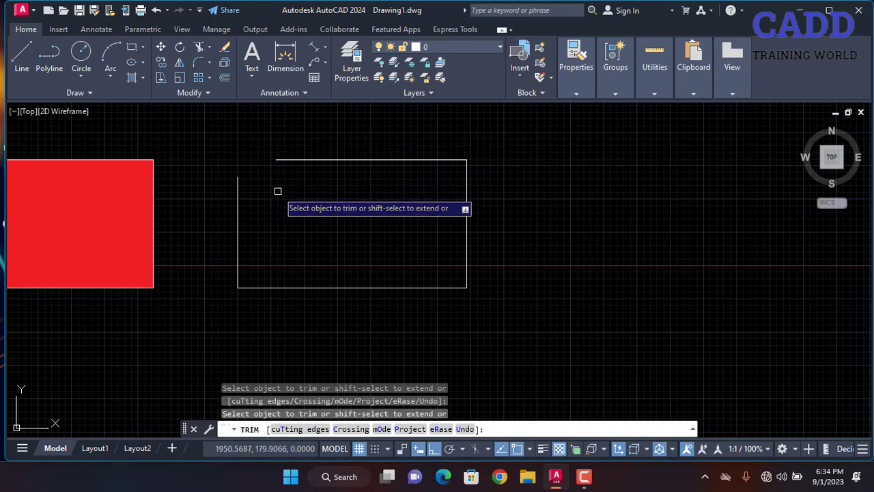
key("Escape")
Try to hatch the open fourth rectangle by picking an internal point.
mouse_move(450, 187)
middle_mouse_down()
mouse_move(472, 187)
mouse_move(486, 173)
middle_mouse_up()
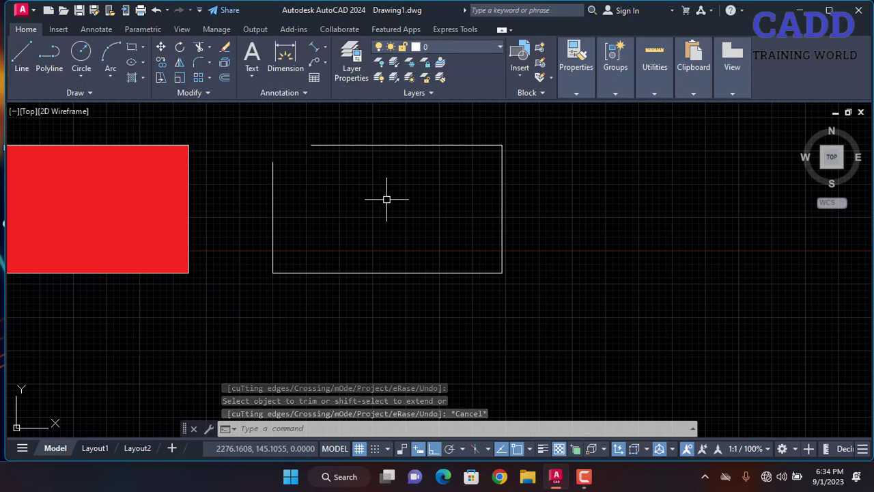
type("h")
key("Return")
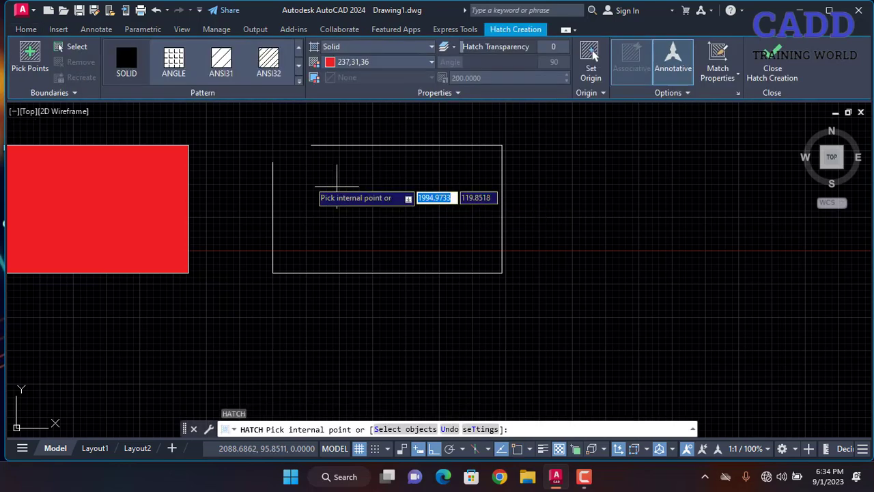
left_click(40, 60)
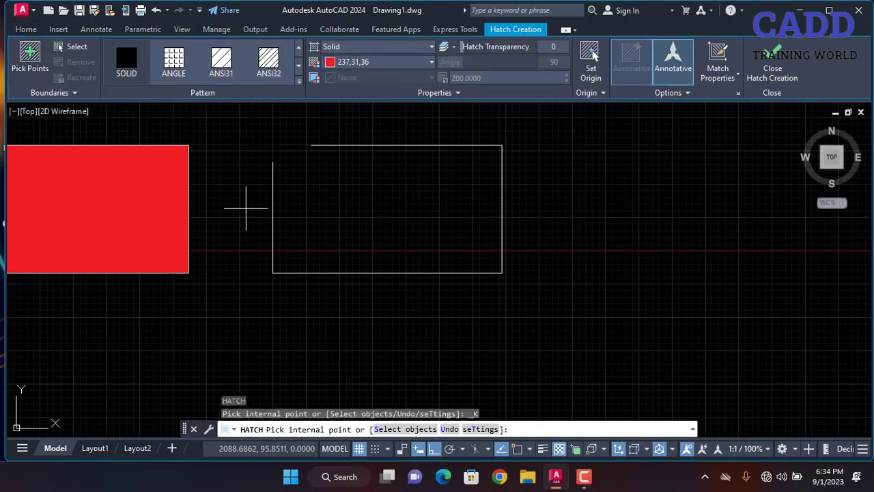
left_click(425, 201)
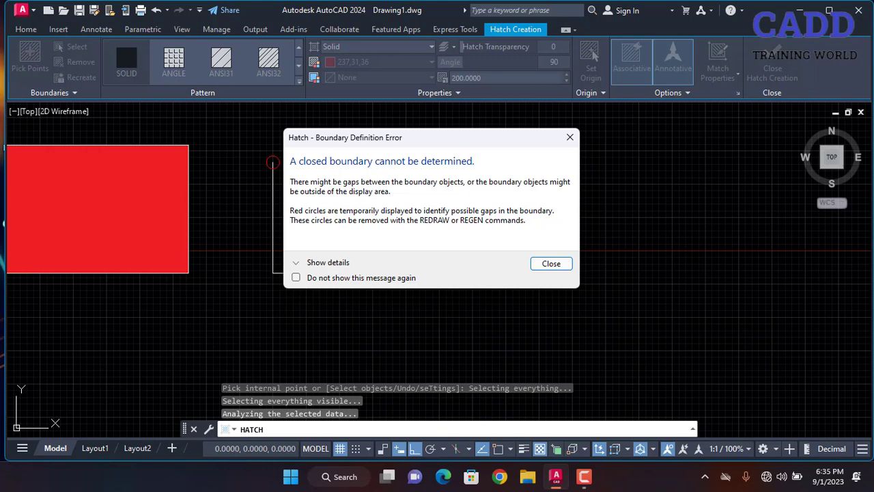
key("Escape")
key("Escape")
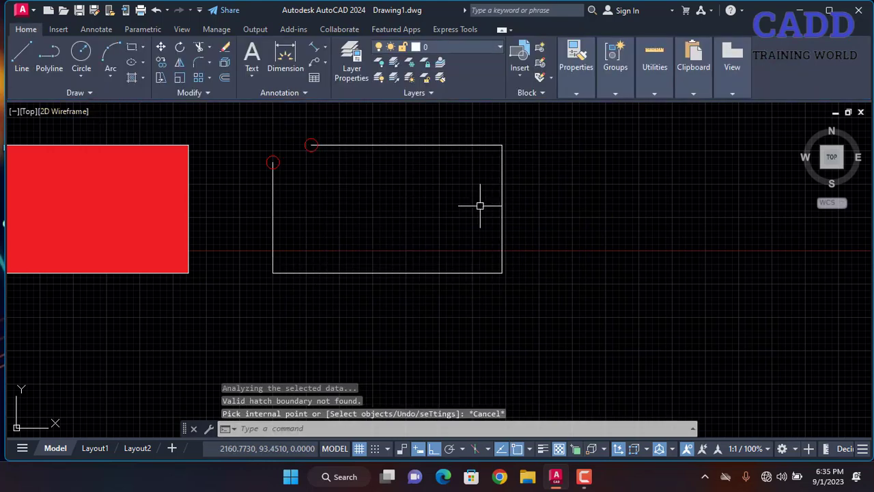
Hatch the open fourth rectangle by selecting its outline as the boundary object, using the ANSI31 pattern at angle 0.
key("Return")
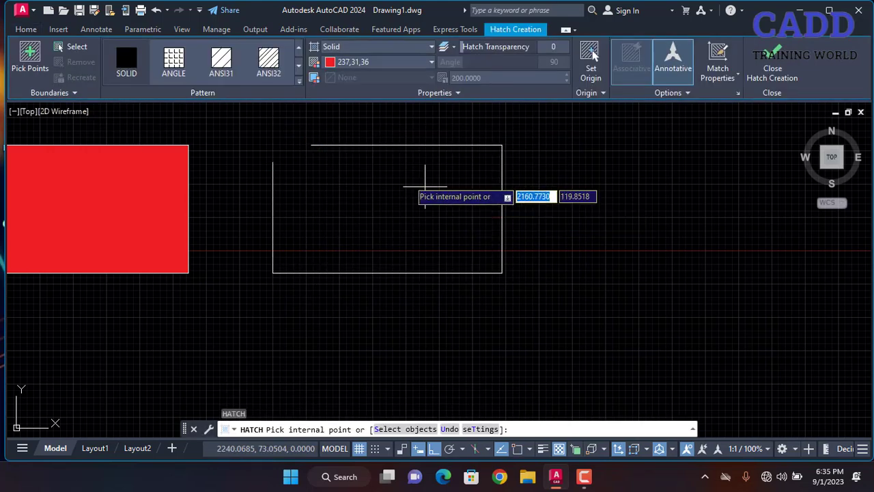
left_click(83, 48)
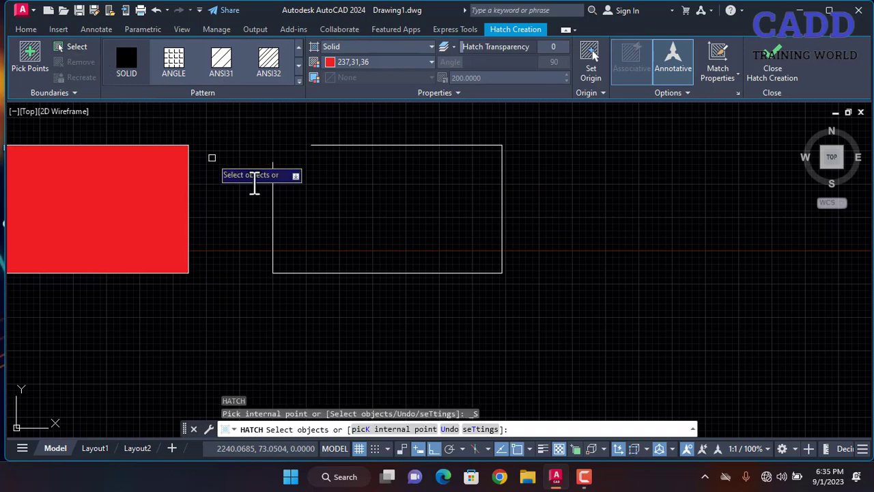
left_click(502, 202)
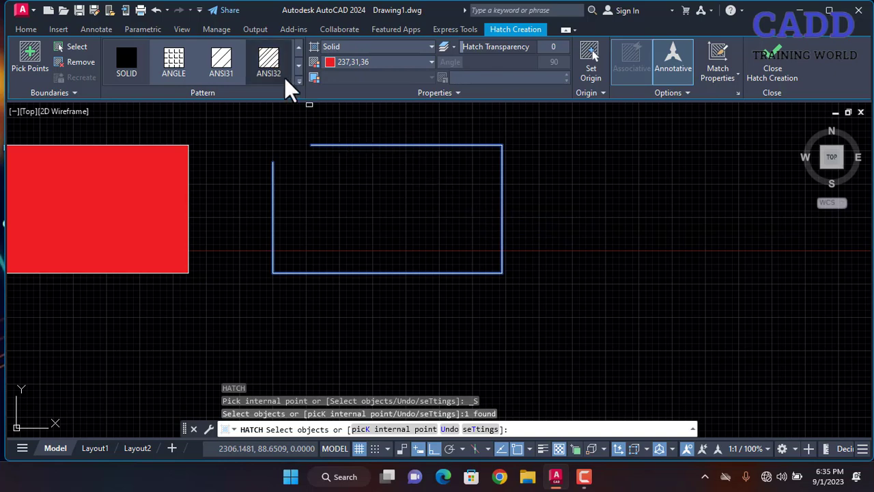
left_click(183, 68)
left_click(228, 58)
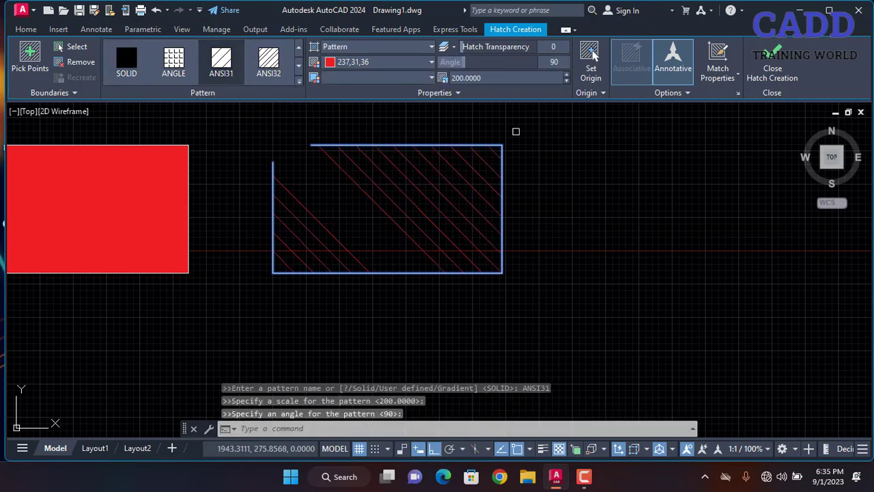
left_click_drag(465, 61, 379, 62)
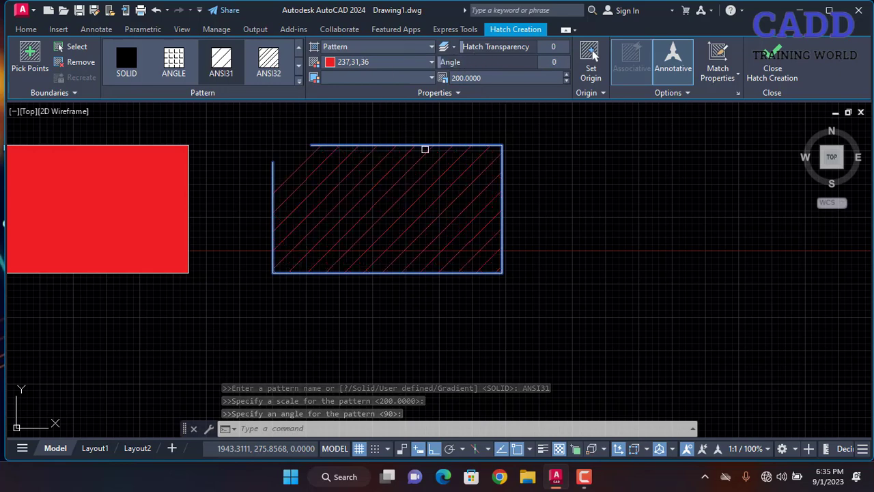
key("Return")
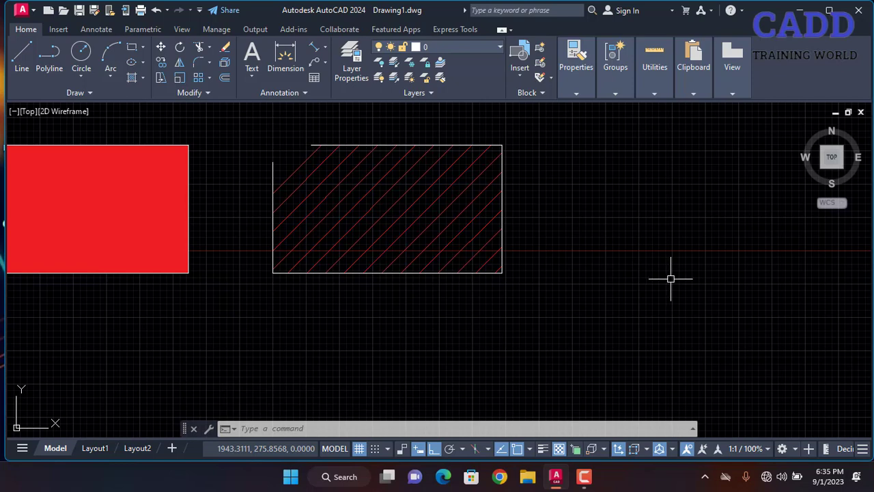
Set the annotation scale of the current view to 1:4.
scroll(649, 247, "down", 3)
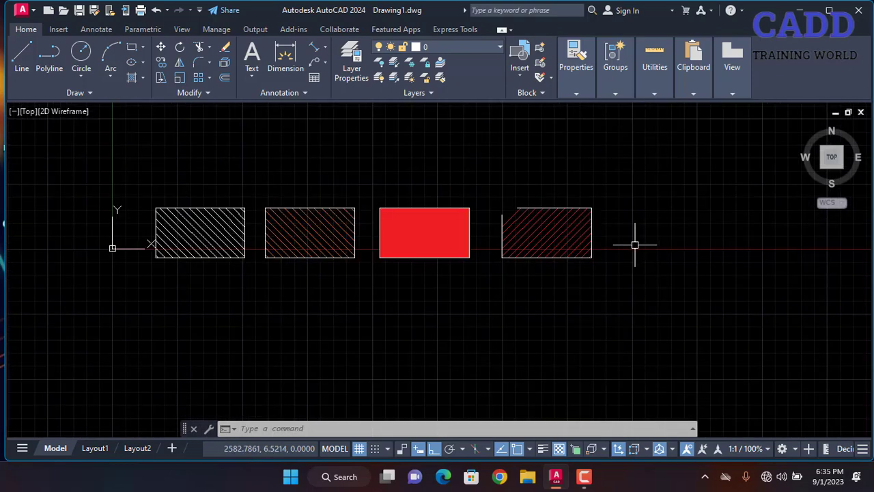
scroll(346, 226, "up", 2)
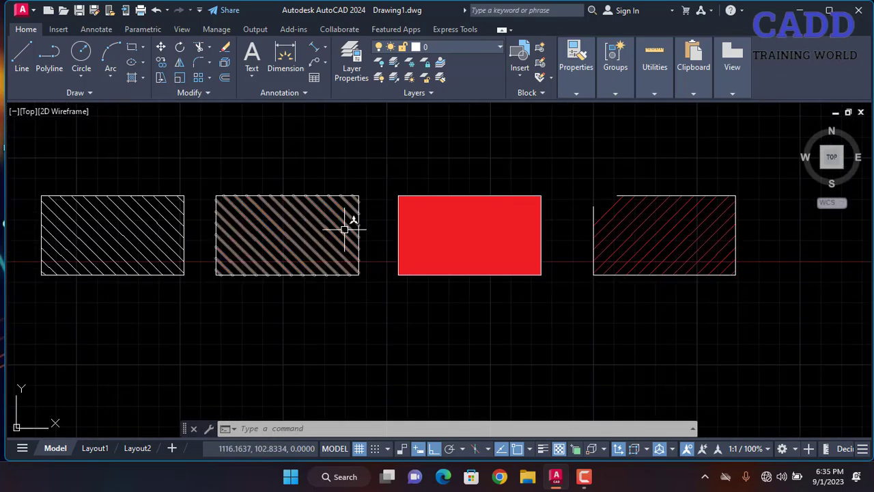
scroll(344, 230, "up", 2)
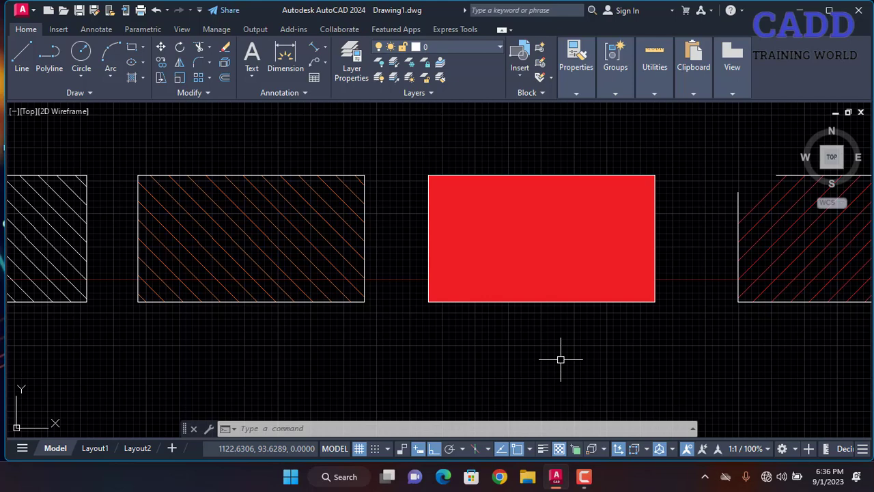
left_click(754, 448)
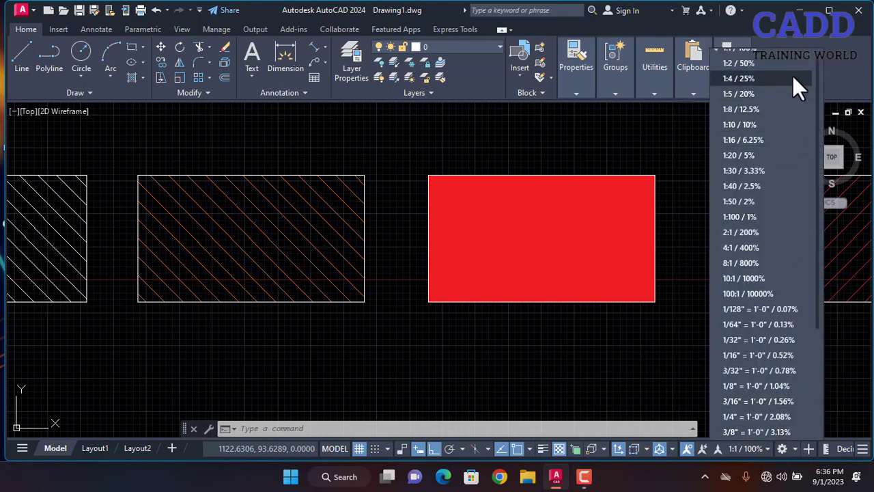
left_click(739, 78)
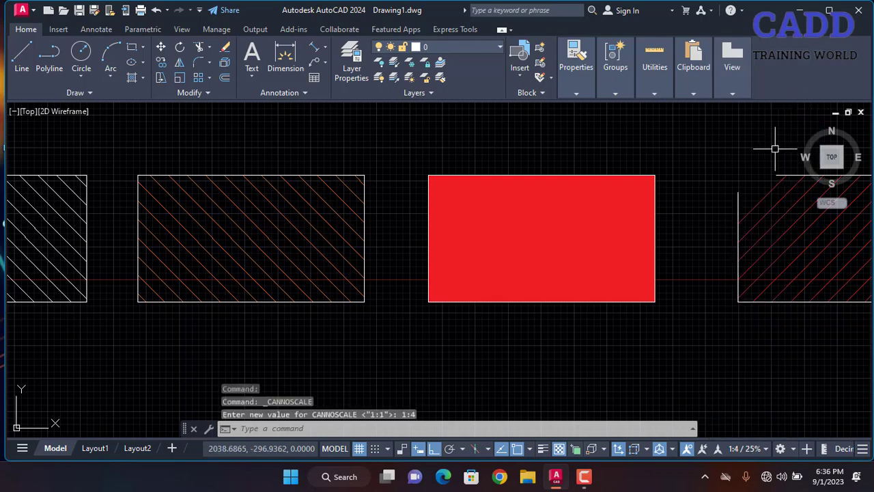
Turn on automatic adding of scales to annotative objects when the annotation scale changes.
scroll(703, 338, "down", 5)
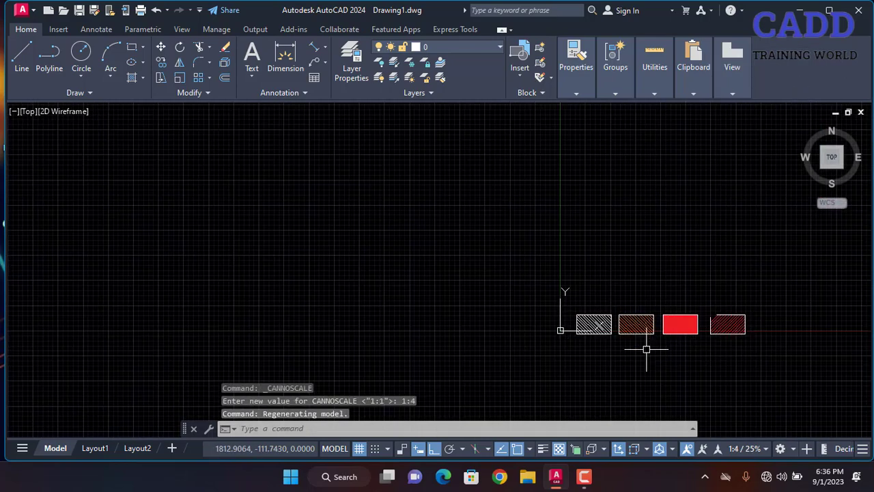
scroll(659, 286, "up", 5)
scroll(630, 326, "down", 5)
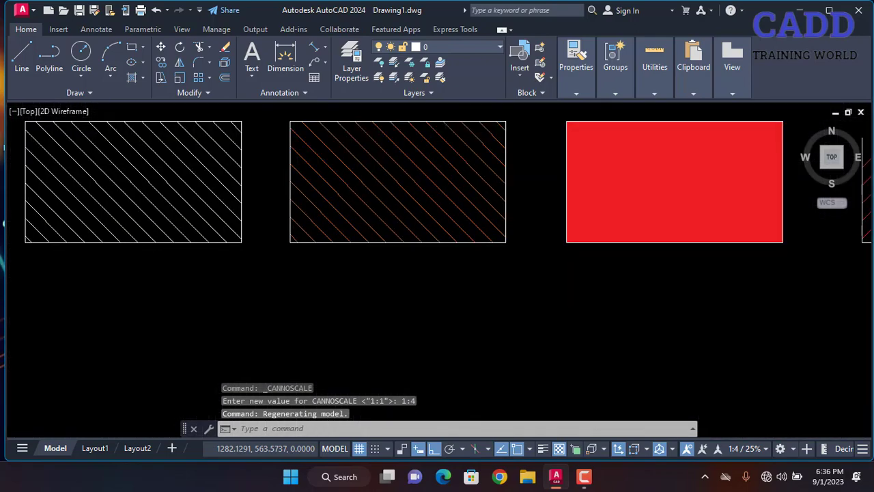
mouse_move(372, 140)
middle_mouse_down()
mouse_move(383, 131)
mouse_move(534, 342)
middle_mouse_up()
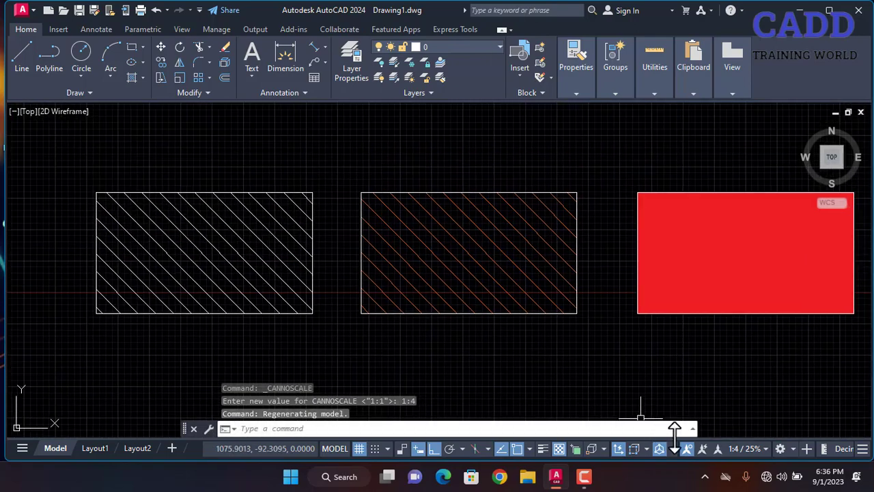
left_click(718, 448)
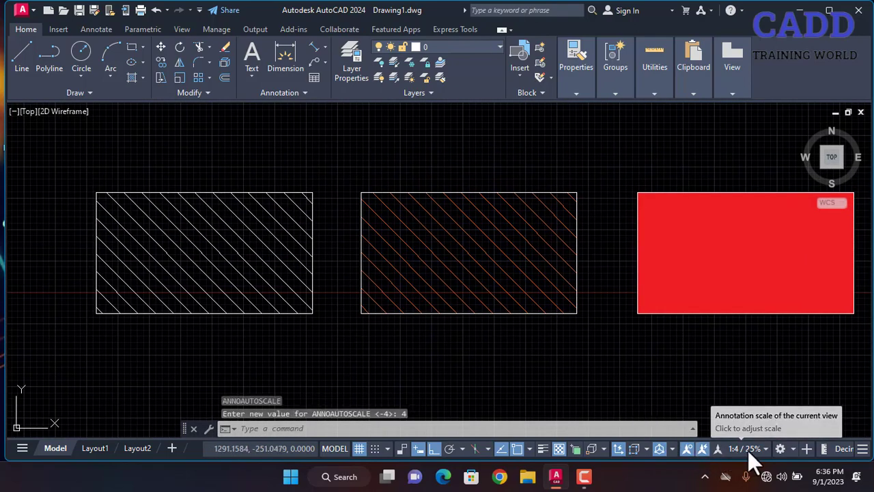
Try the annotation scales 1:5, 1:1 and 1:30 on the current view to compare the annotative hatch spacing.
left_click(748, 449)
left_click(741, 93)
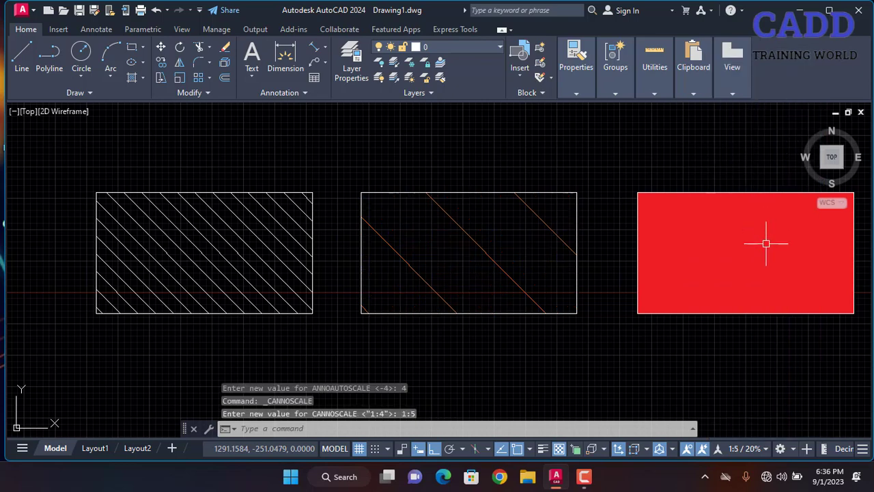
left_click(754, 444)
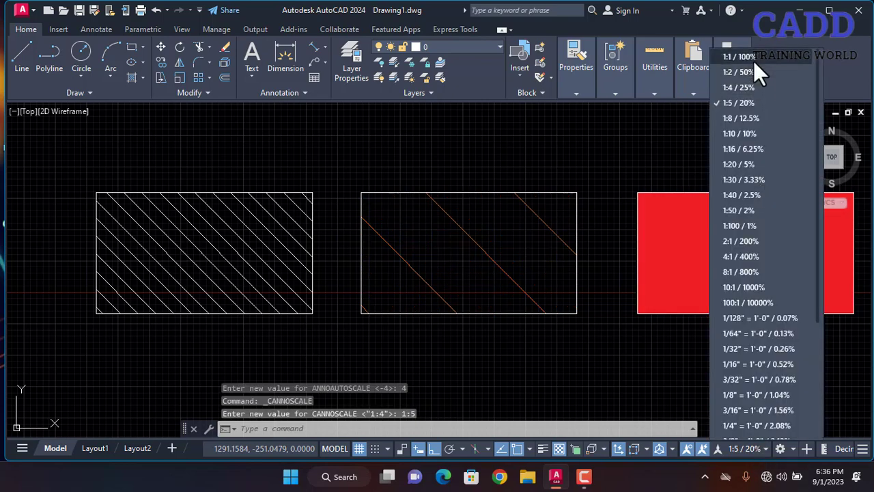
left_click(753, 59)
left_click(748, 449)
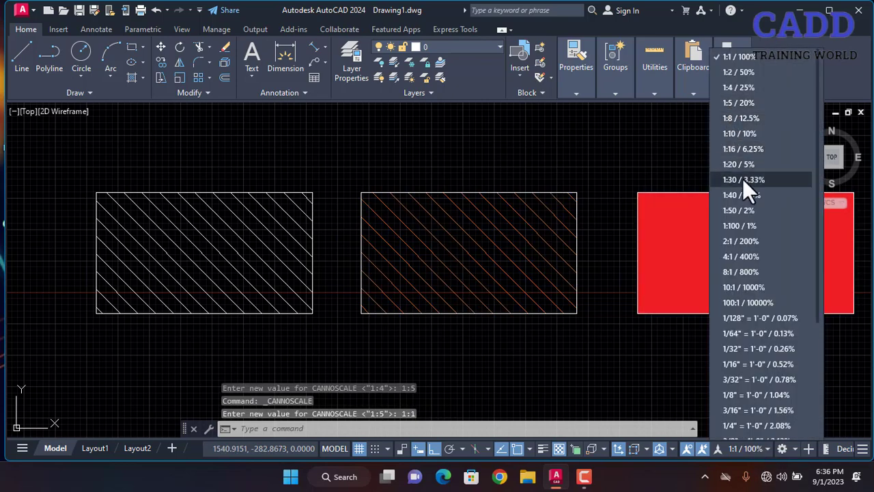
left_click(743, 182)
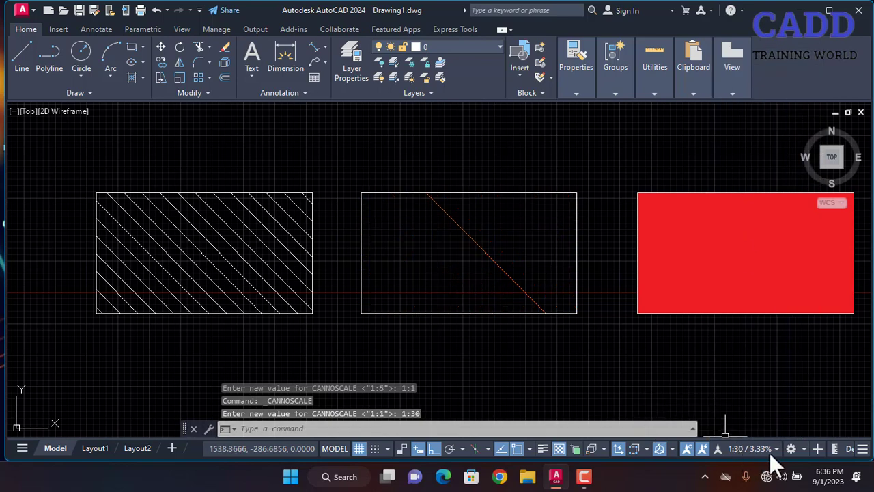
Set the annotation scale of the current view to 1:2.
left_click(794, 450)
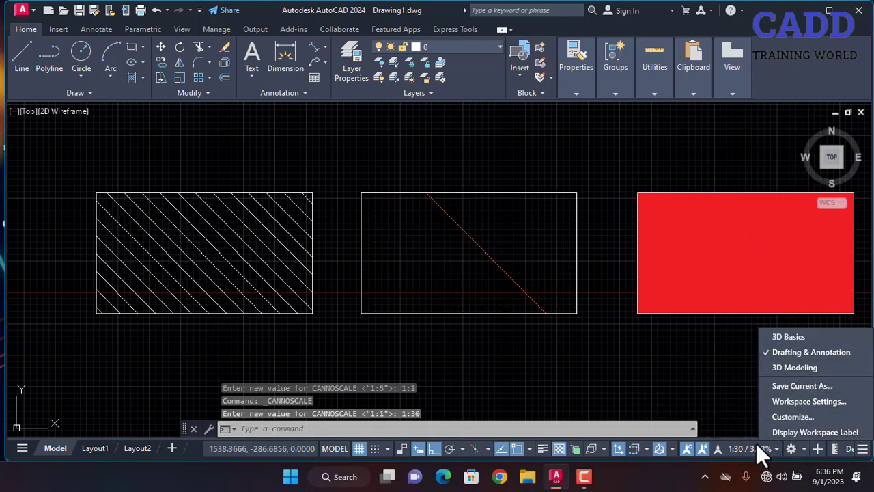
left_click(755, 447)
left_click(756, 447)
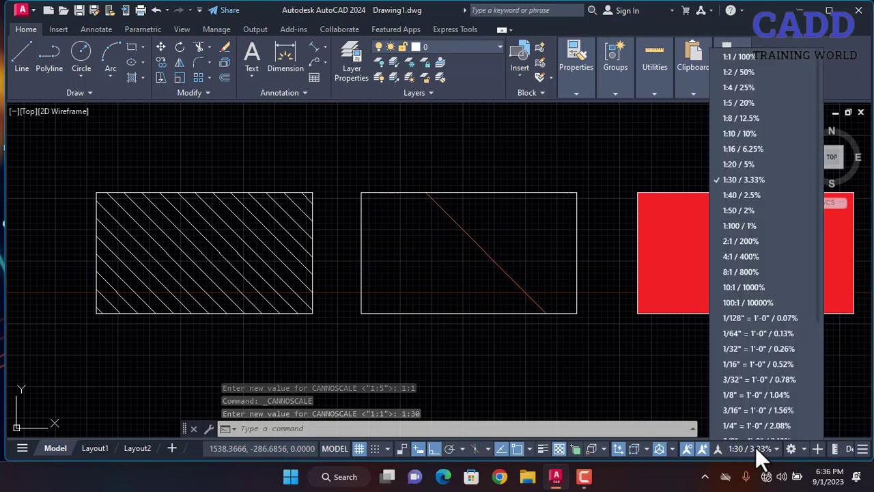
left_click(729, 64)
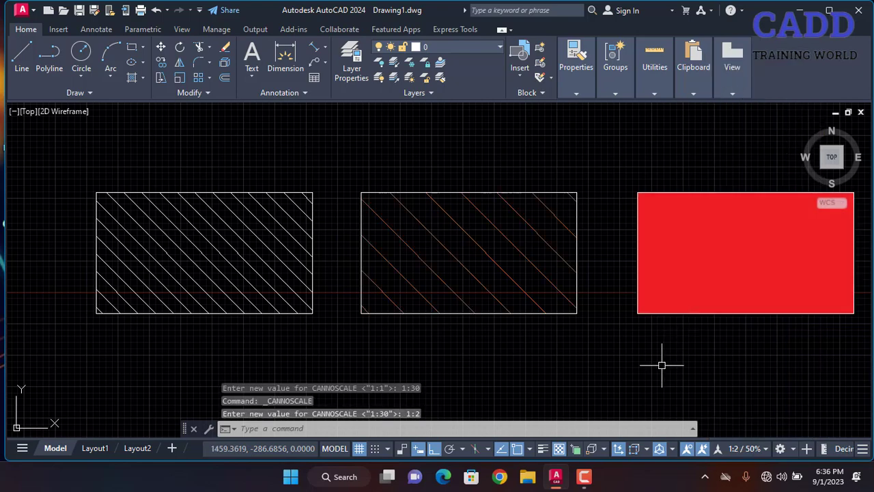
Delete the line hatches from the first and second rectangles, keeping their outlines.
left_click(143, 77)
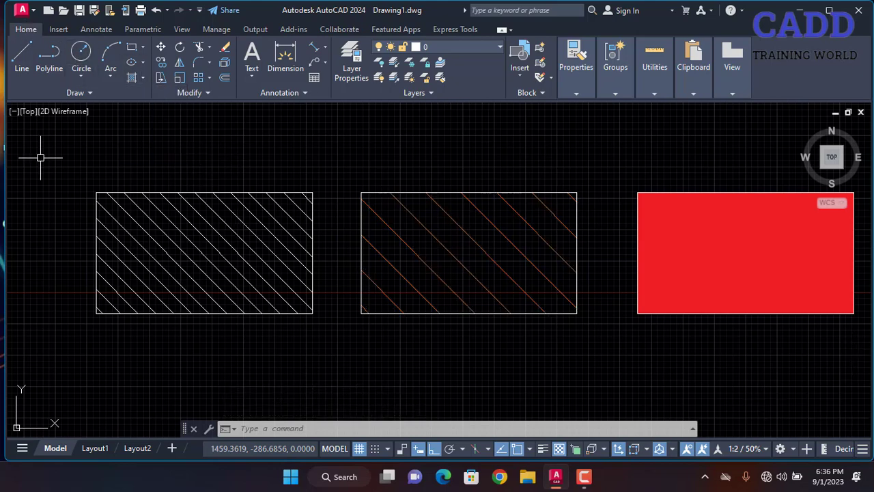
left_click(203, 252)
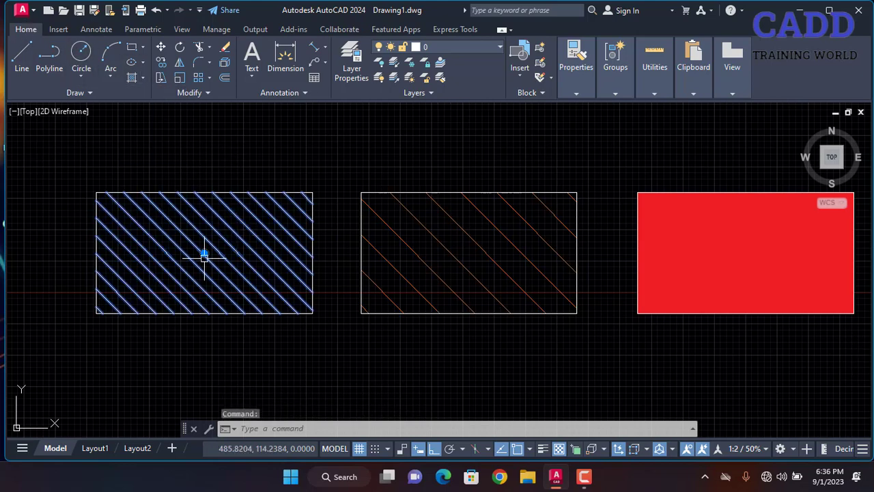
left_click(485, 281)
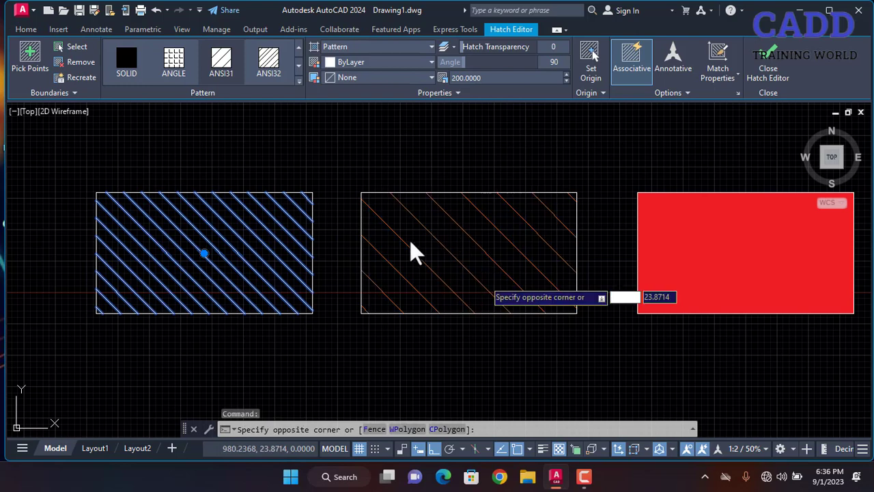
left_click(400, 281)
key("Delete")
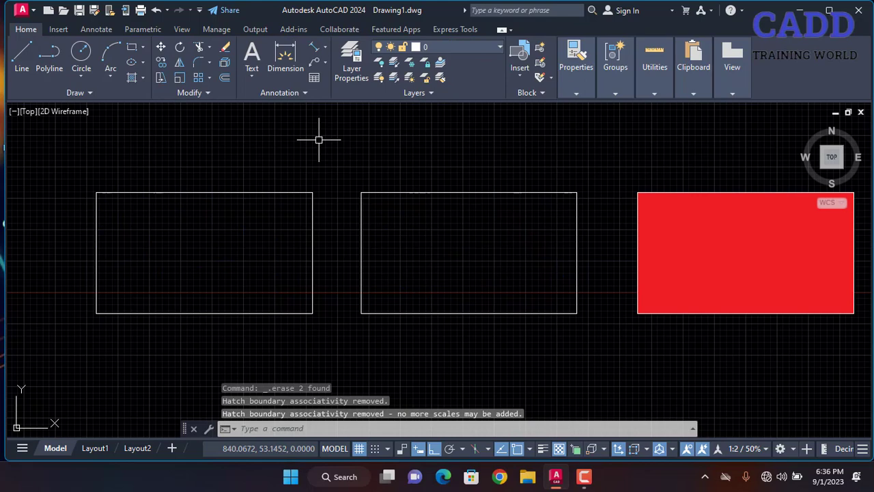
Fill the second rectangle with a two-color gradient of orange (248,153,30) and green by picking an internal point.
type("gd")
key("Return")
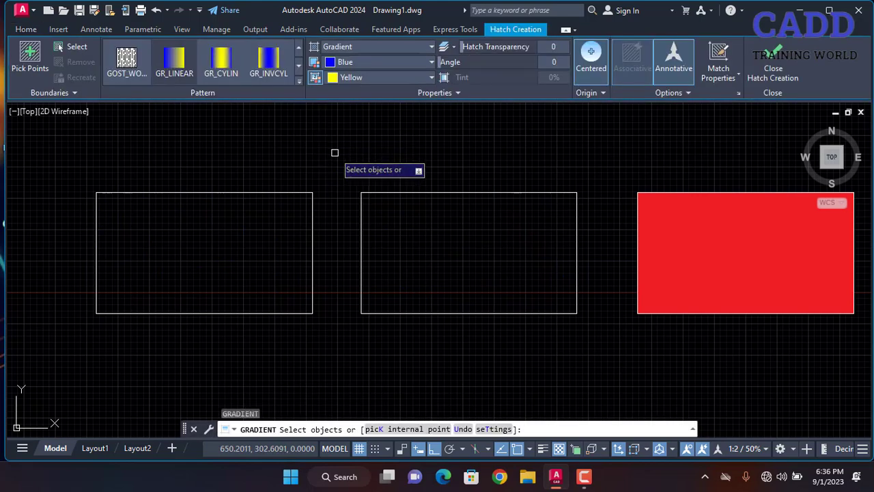
left_click(370, 60)
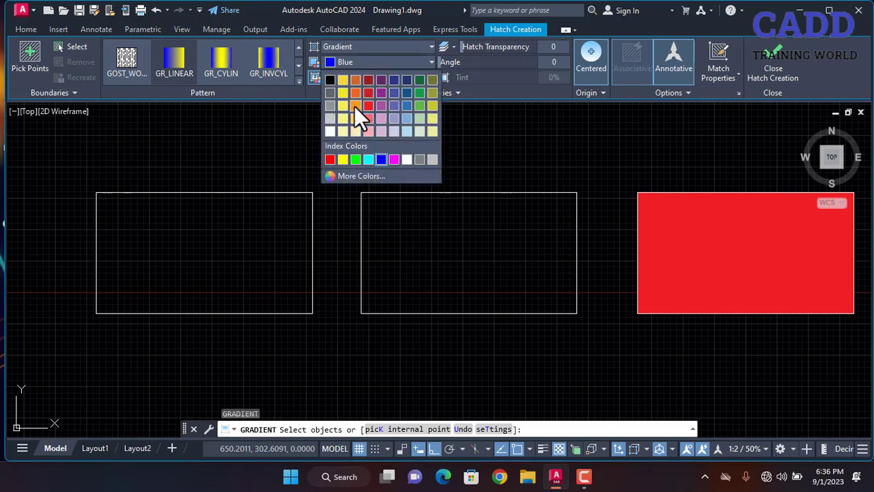
left_click(355, 106)
left_click(375, 77)
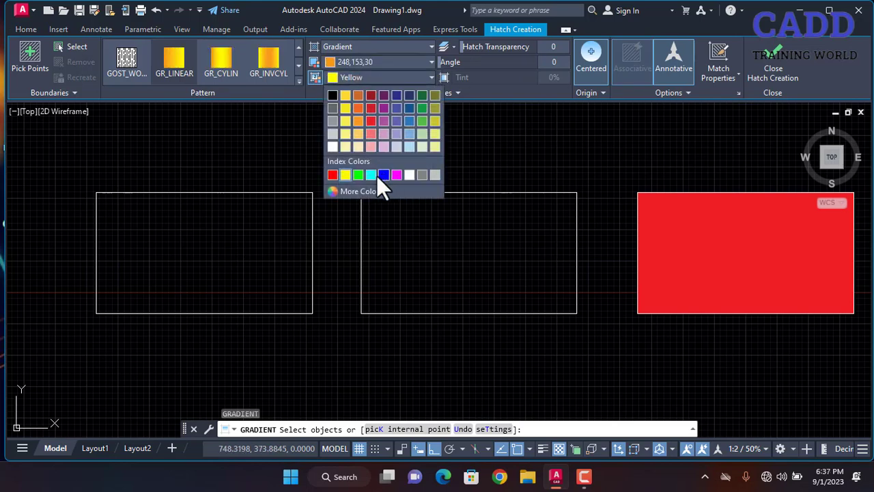
left_click(361, 175)
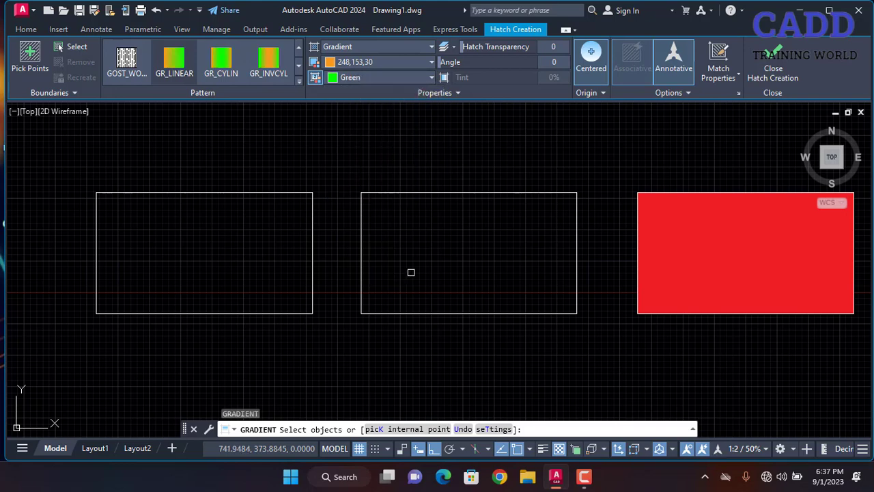
left_click(29, 58)
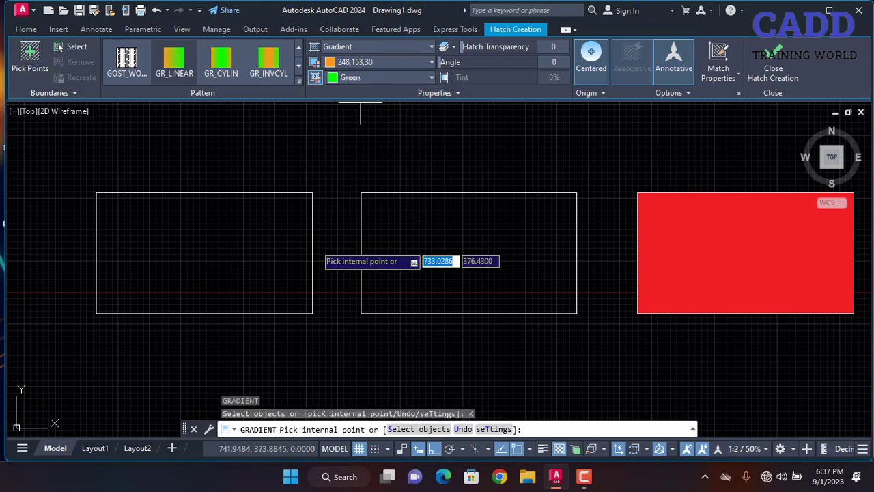
left_click(372, 301)
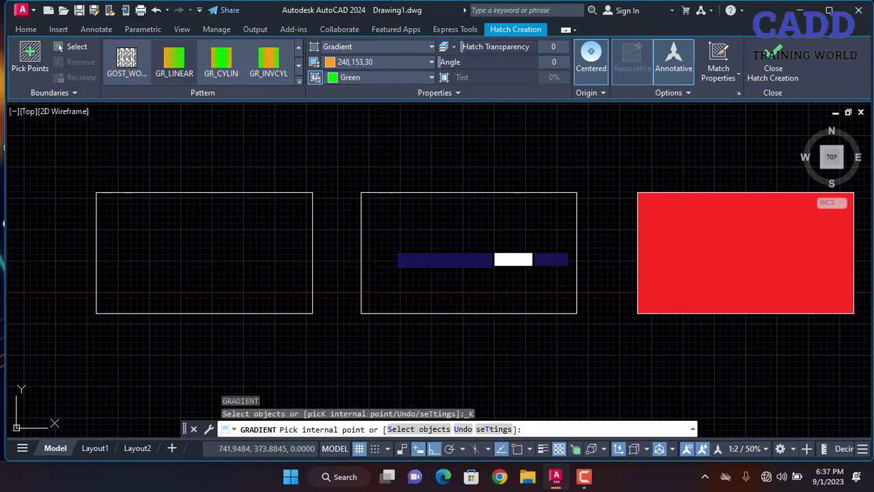
left_click(370, 66)
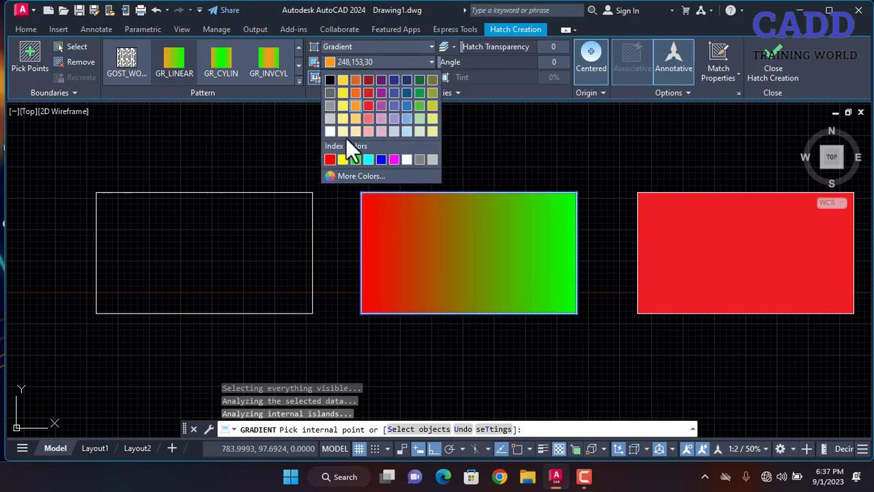
left_click(468, 153)
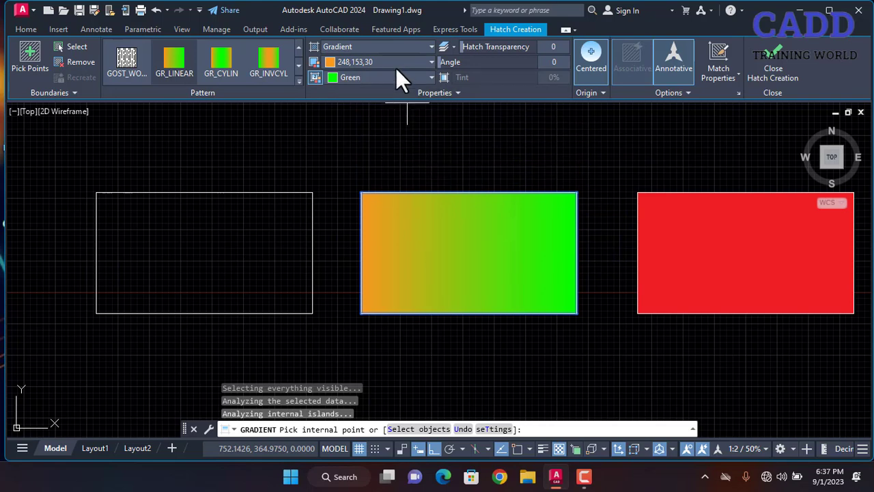
Change the gradient pattern in the second rectangle to GR_INVSPH and finish the fill.
left_click(298, 82)
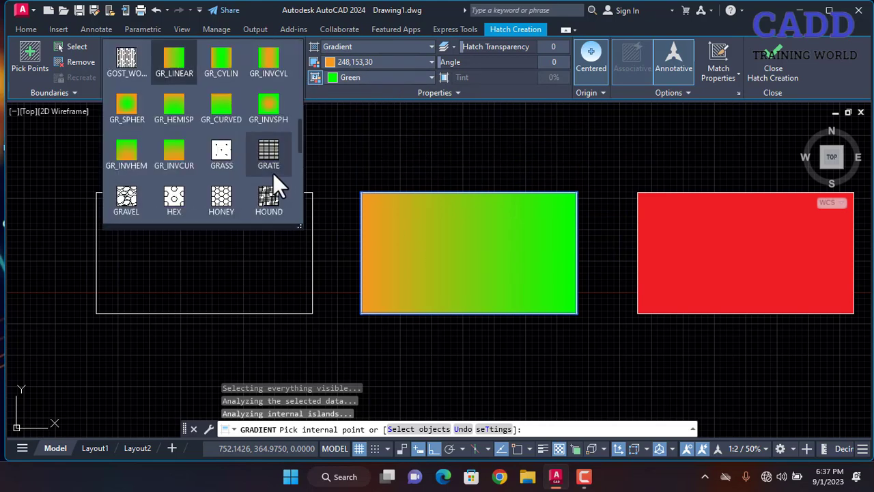
left_click(262, 100)
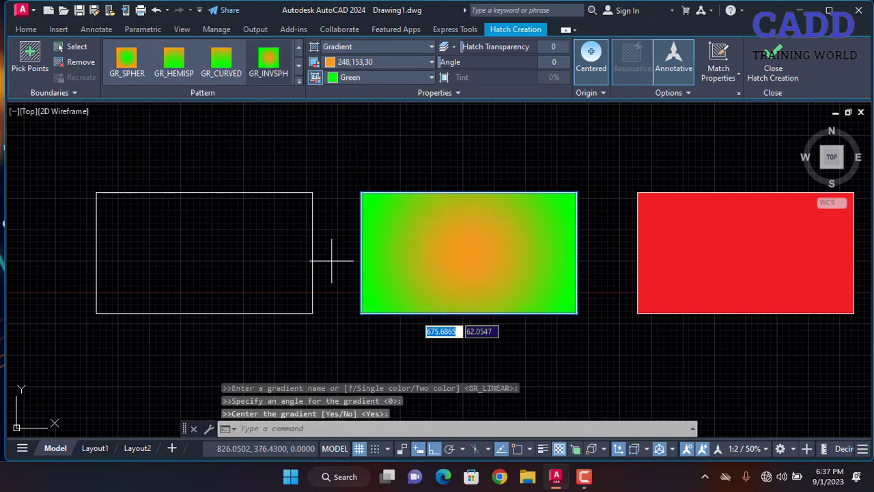
left_click(765, 85)
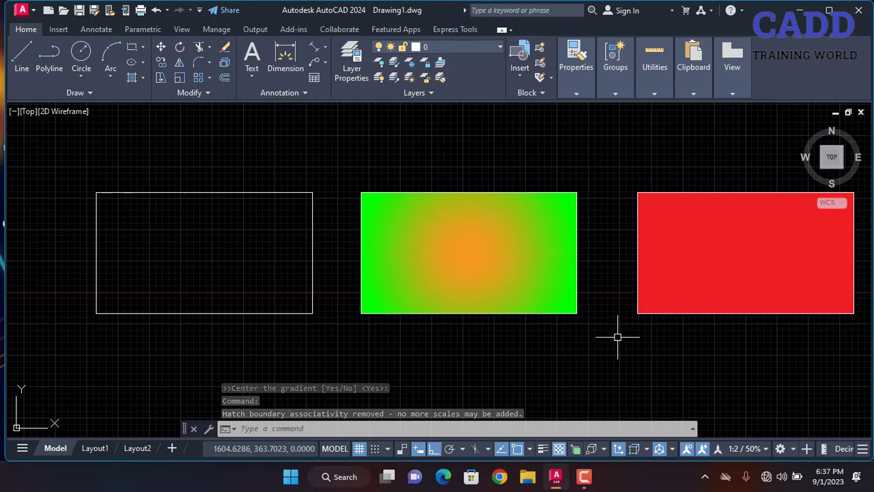
Erase all three rectangles together with their gradient and solid fills.
left_click(661, 175)
left_click(301, 266)
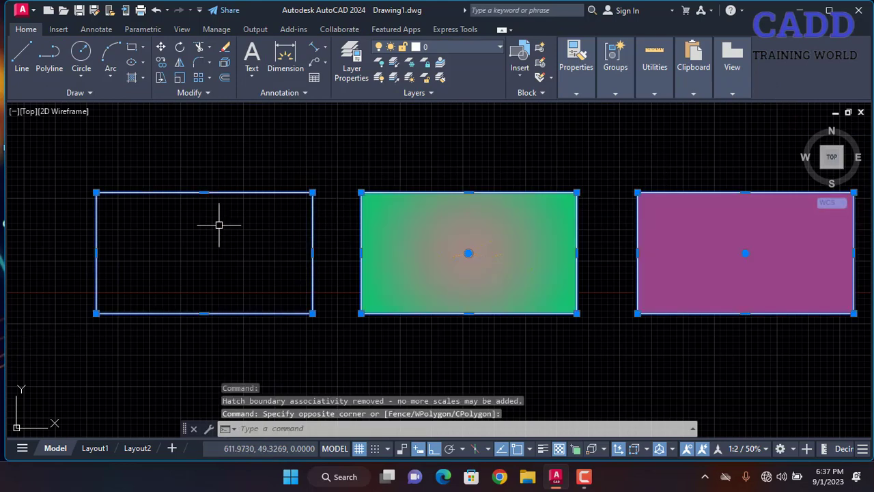
key("Delete")
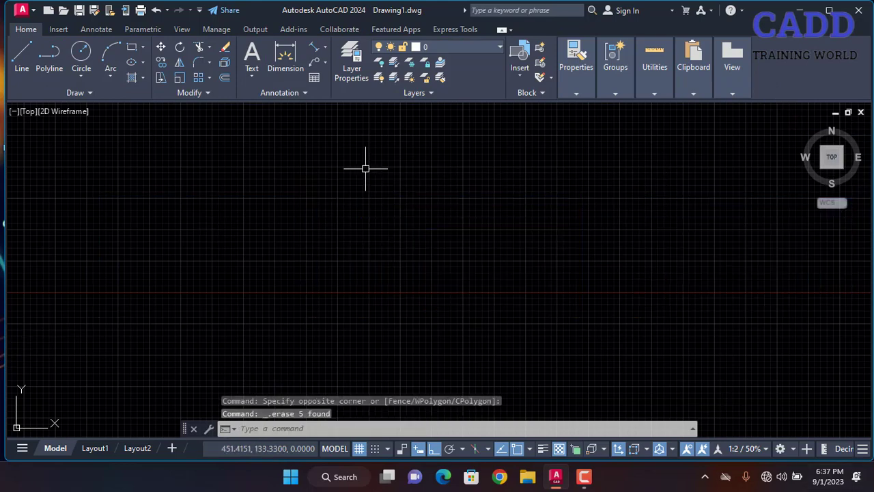
Draw two overlapping circles, a small and a medium one, and a large circle enclosing both.
type("c")
key("space")
left_click(447, 210)
left_click(436, 262)
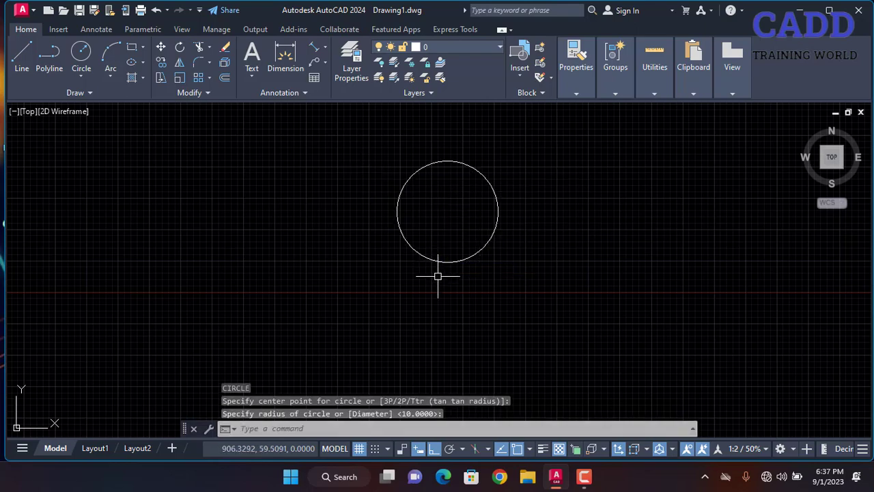
key("space")
left_click(495, 199)
left_click(457, 256)
key("space")
left_click(468, 203)
left_click(404, 294)
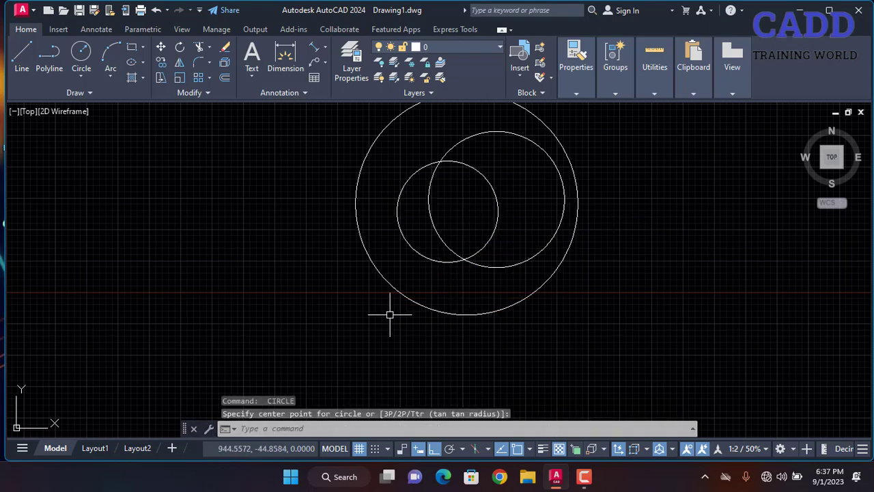
Draw a wide rectangle across the circles, starting outside the large circle and ending at its lower-right edge.
left_click(130, 48)
left_click(287, 179)
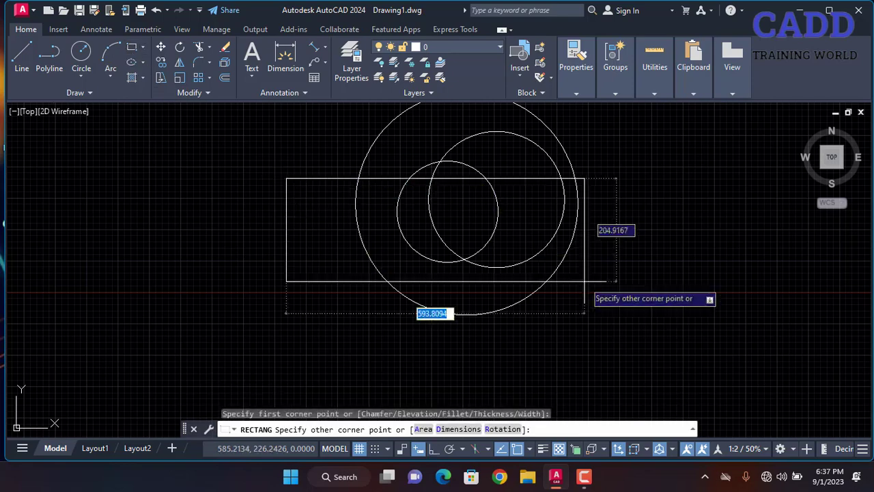
left_click(552, 274)
key("Escape")
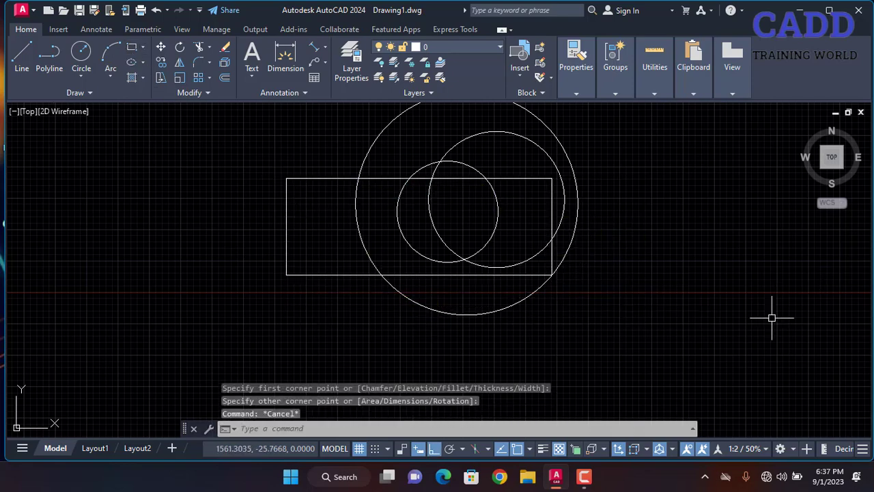
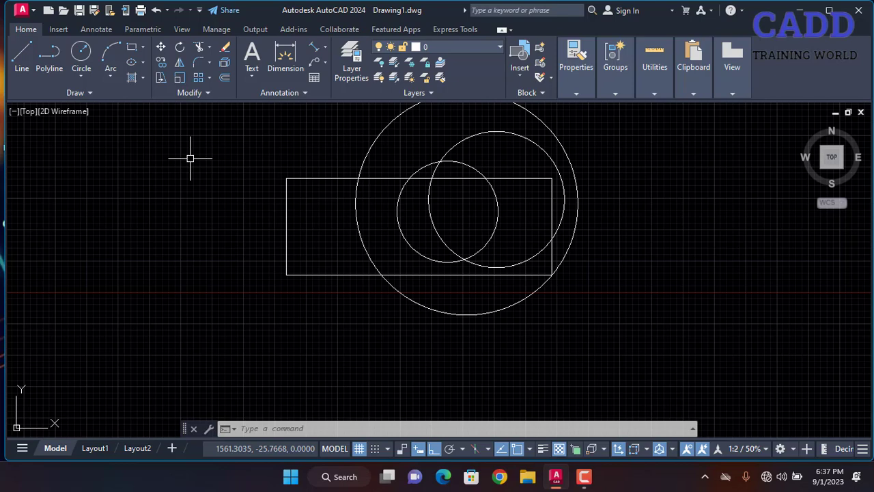
Create a polyline boundary of the region inside the rectangle and medium circle but outside the small circle, using Boundary with island detection, and select it.
left_click(143, 78)
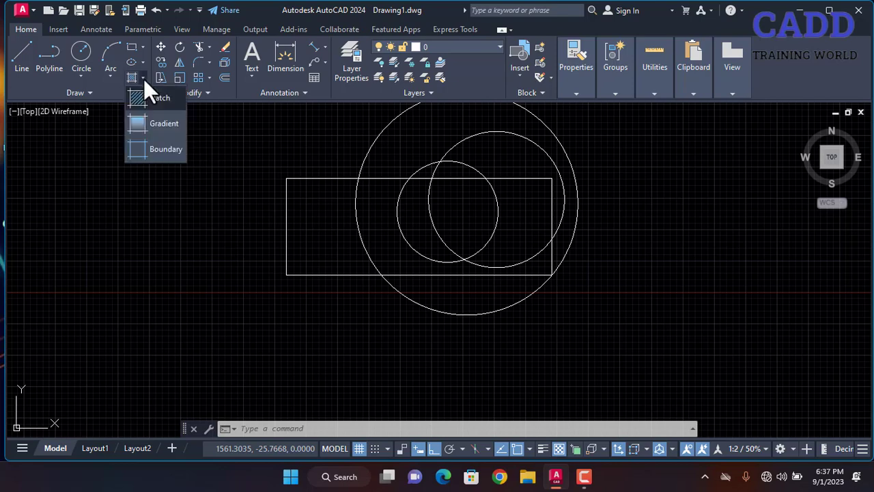
left_click(167, 152)
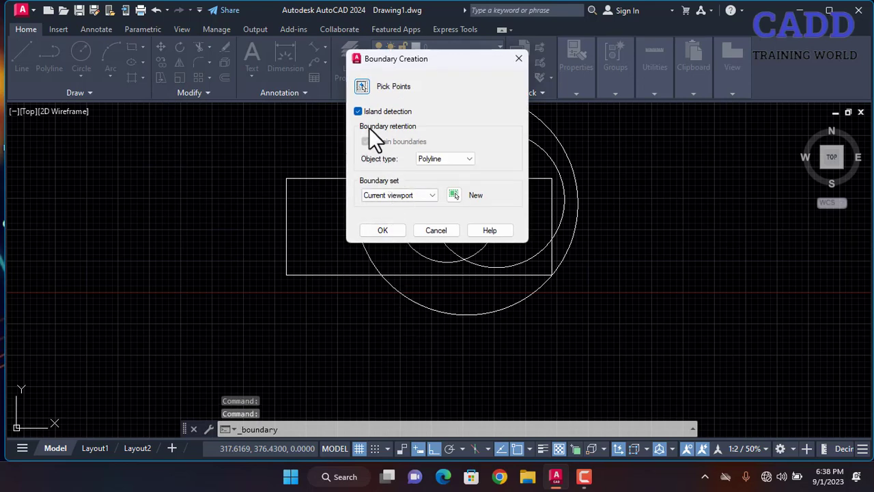
left_click(361, 87)
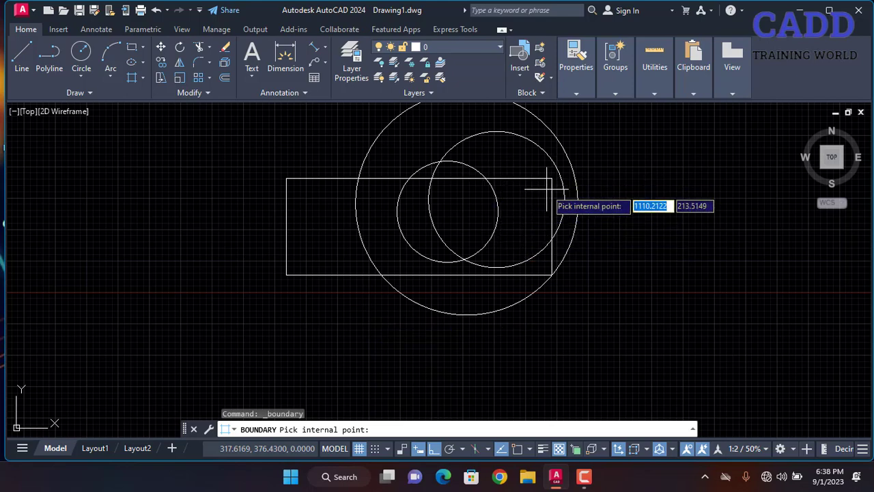
left_click(517, 225)
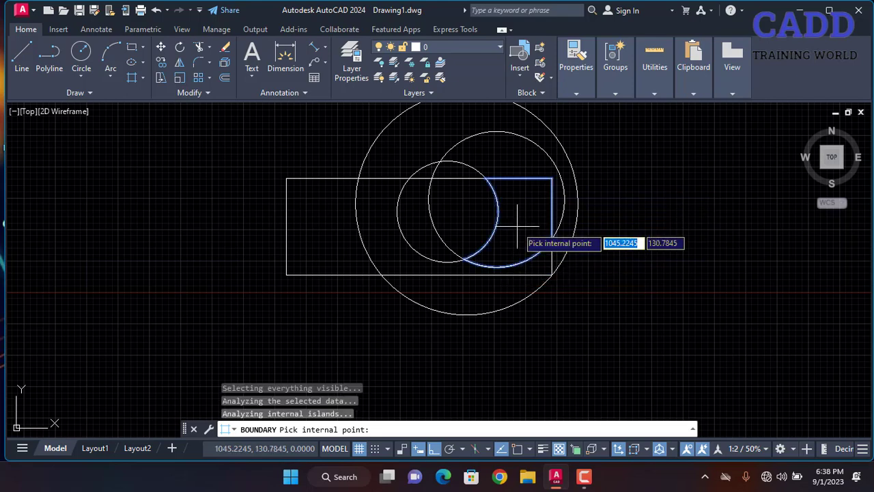
key("Return")
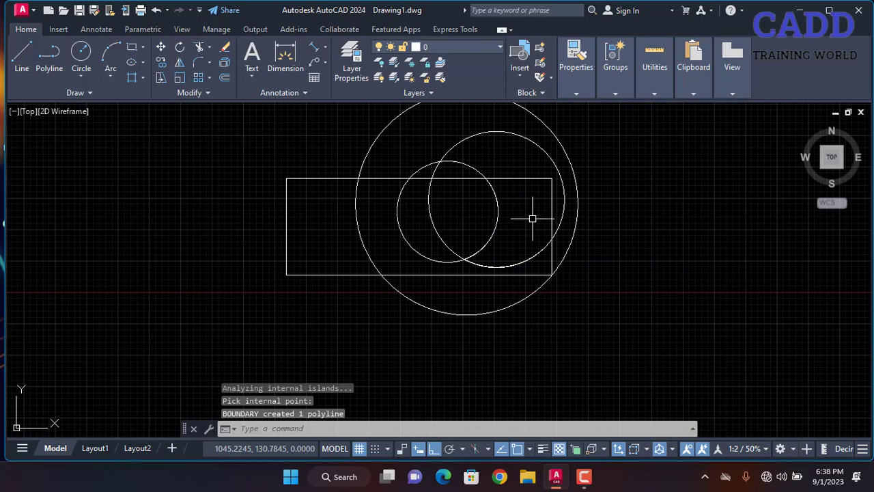
left_click(526, 260)
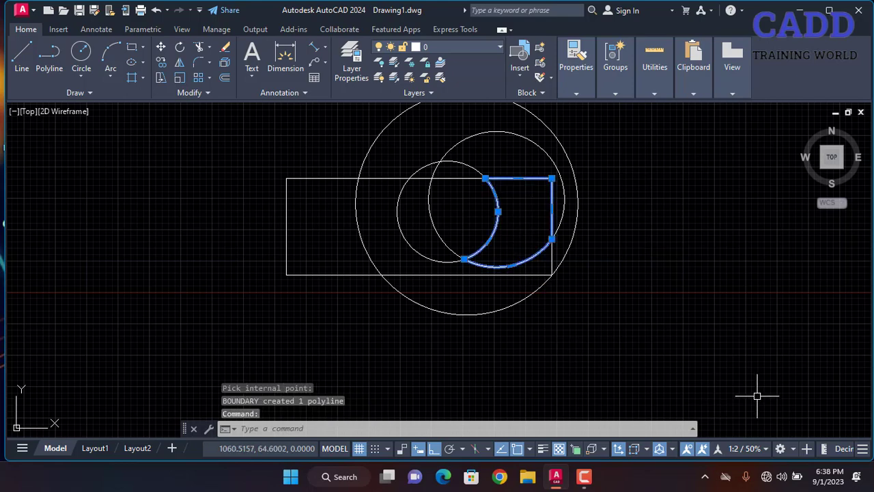
Move the selected boundary polyline out of the overlapping shapes to the empty area on their right.
type("m")
key("Return")
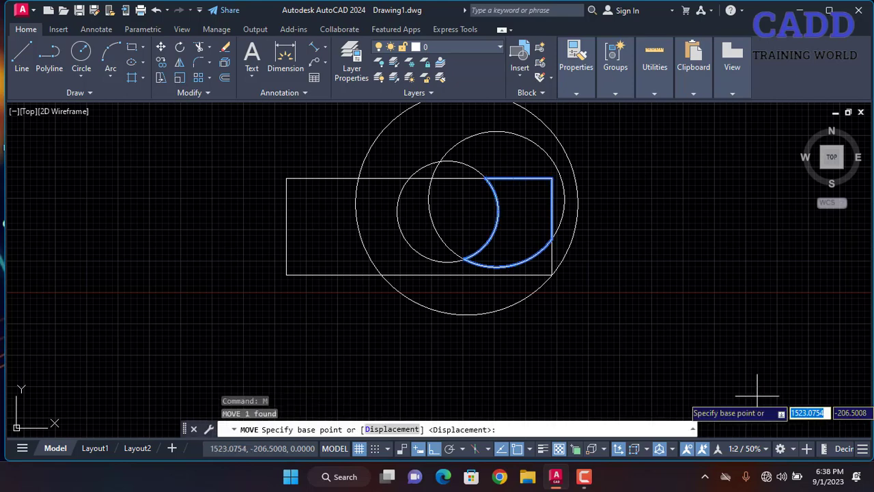
left_click(505, 237)
mouse_move(676, 230)
middle_mouse_down()
mouse_move(640, 247)
mouse_move(625, 269)
middle_mouse_up()
left_click(656, 269)
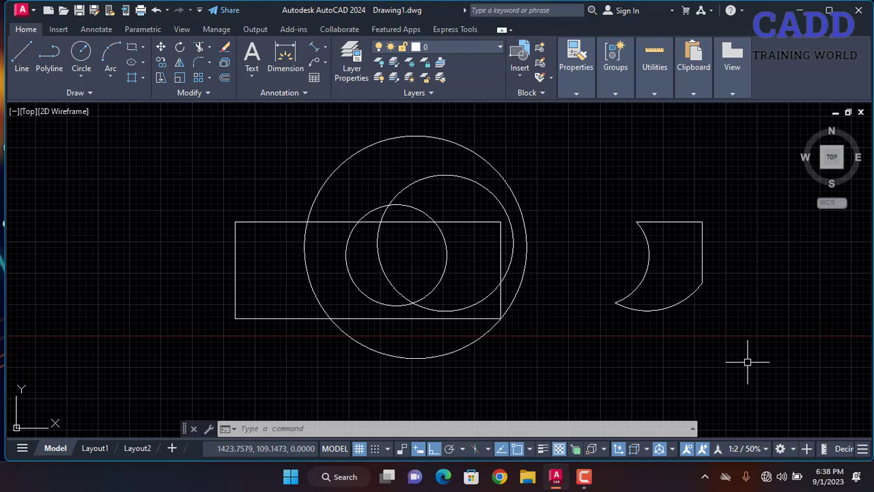
key("Escape")
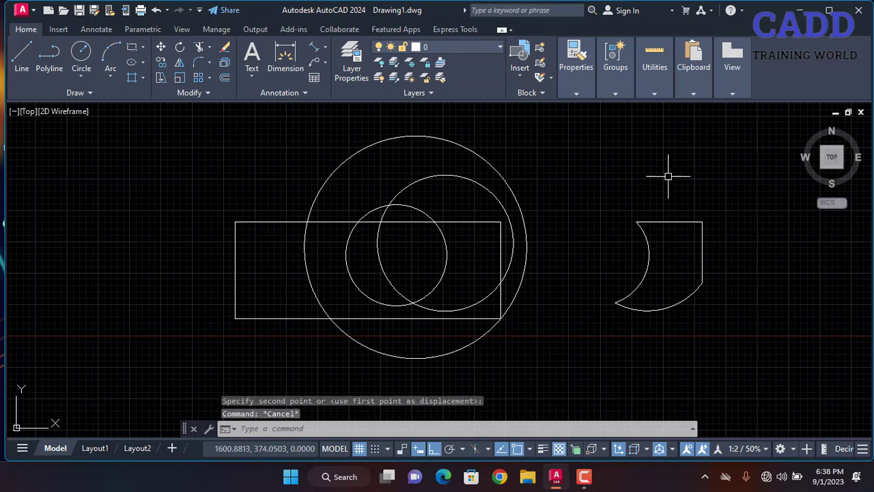
Erase the circles, the rectangle and the moved boundary polyline together.
left_click(669, 176)
left_click(142, 279)
key("Delete")
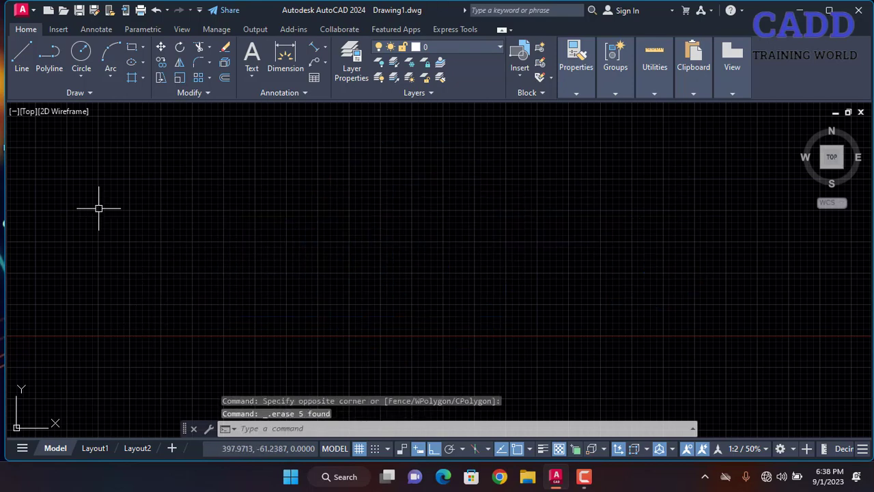
Draw an open wavy spline through six fit points with Ortho off, running rightward past the hatched rectangle.
left_click(82, 76)
left_click(36, 72)
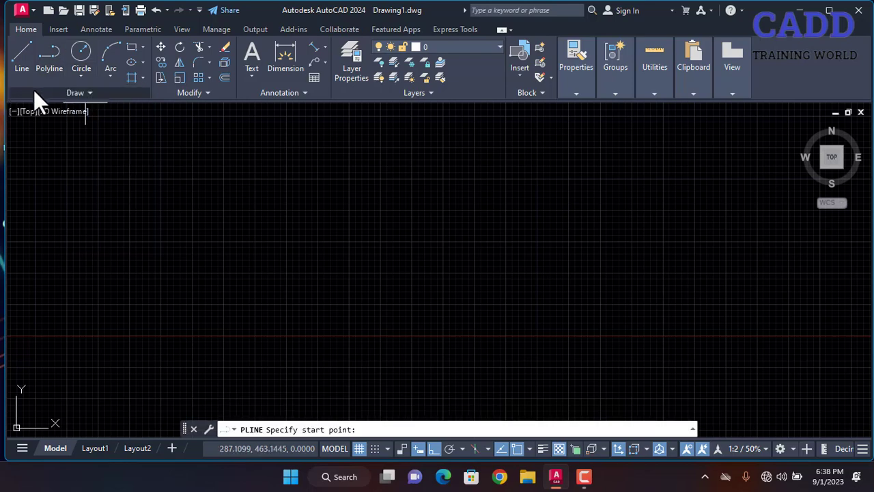
left_click(33, 92)
left_click(30, 108)
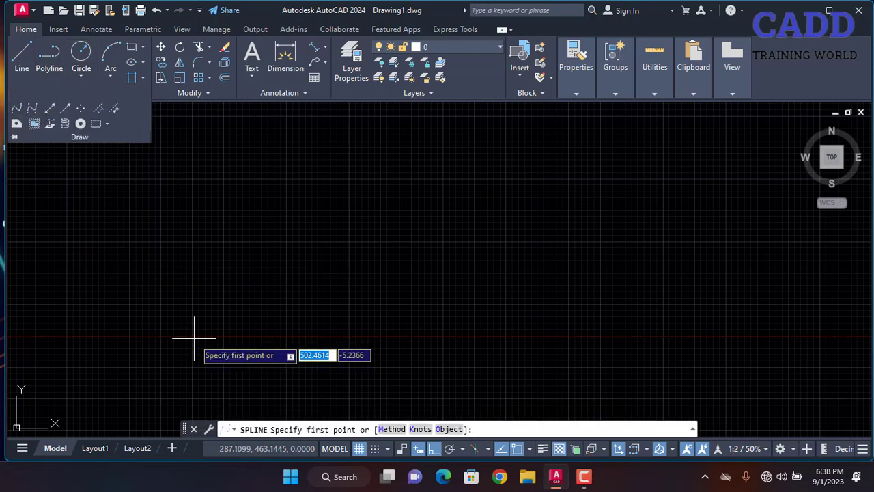
left_click(202, 338)
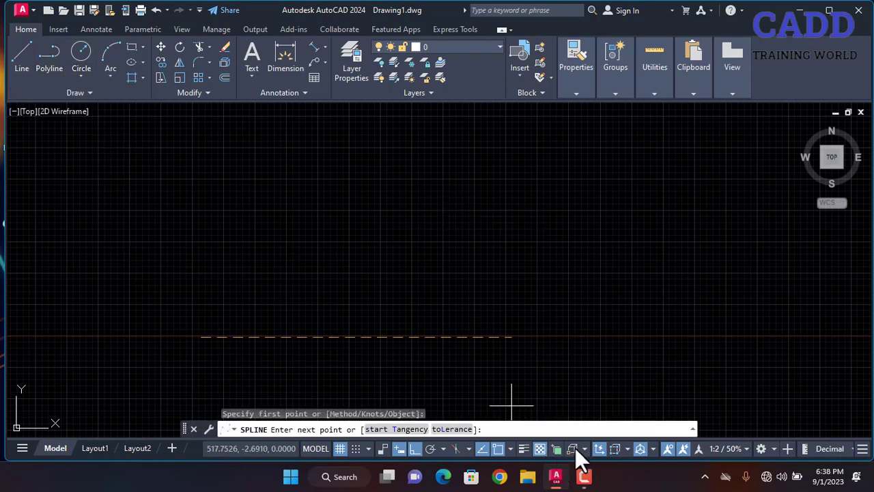
left_click(417, 446)
left_click(395, 242)
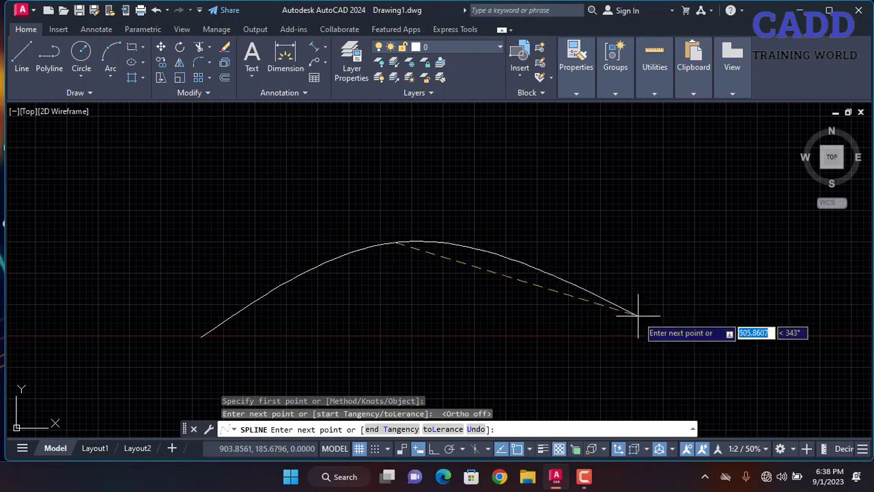
left_click(638, 308)
middle_click_drag(770, 250, 147, 263)
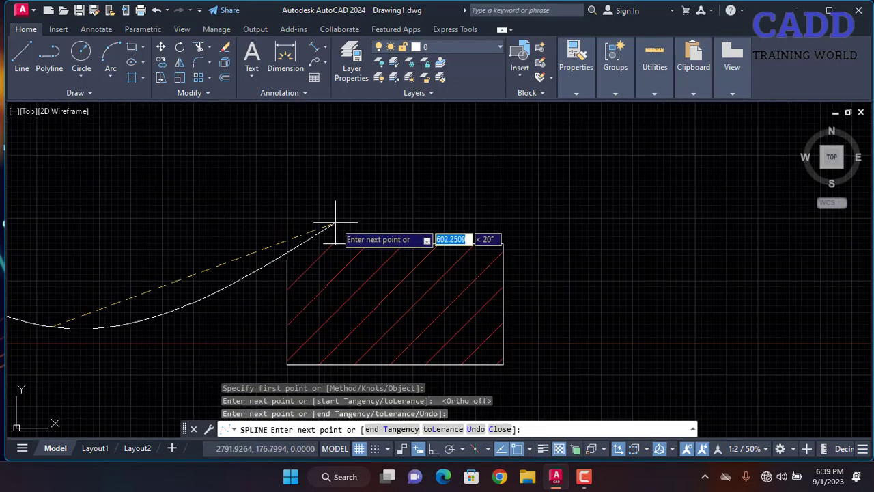
left_click(388, 173)
left_click(702, 331)
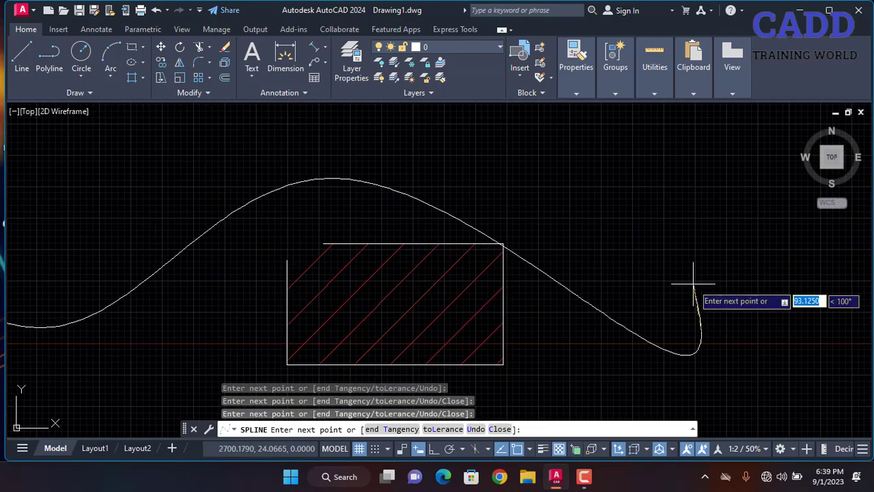
scroll(415, 217, "down", 2)
middle_click_drag(416, 218, 276, 232)
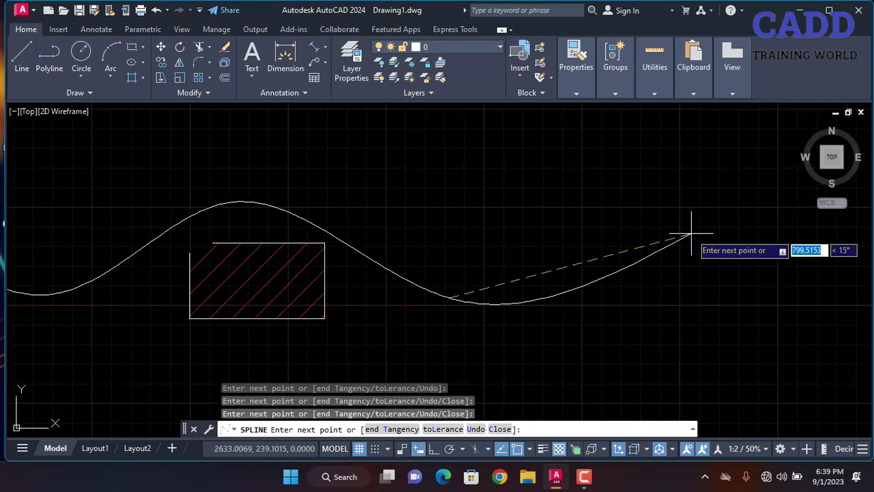
left_click(702, 191)
key("Return")
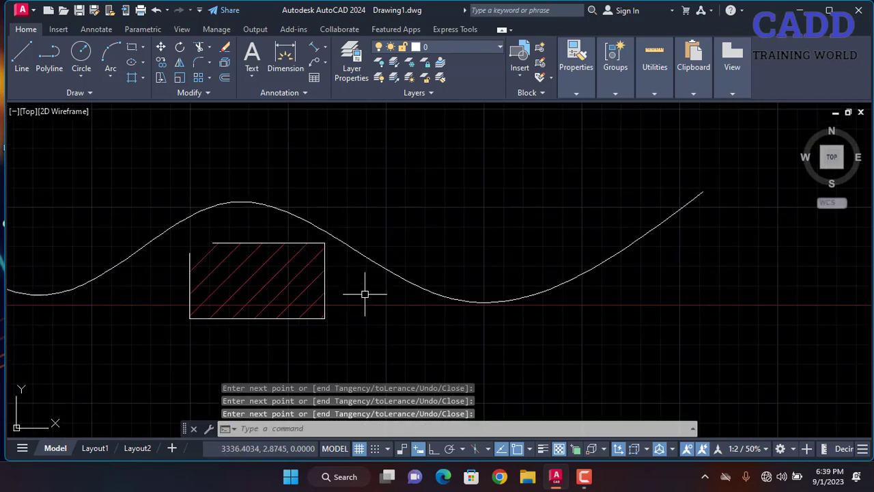
Erase the leftover hatched rectangle beneath the spline, together with its hatch.
left_click_drag(365, 293, 208, 336)
key("Delete")
scroll(198, 242, "down", 5)
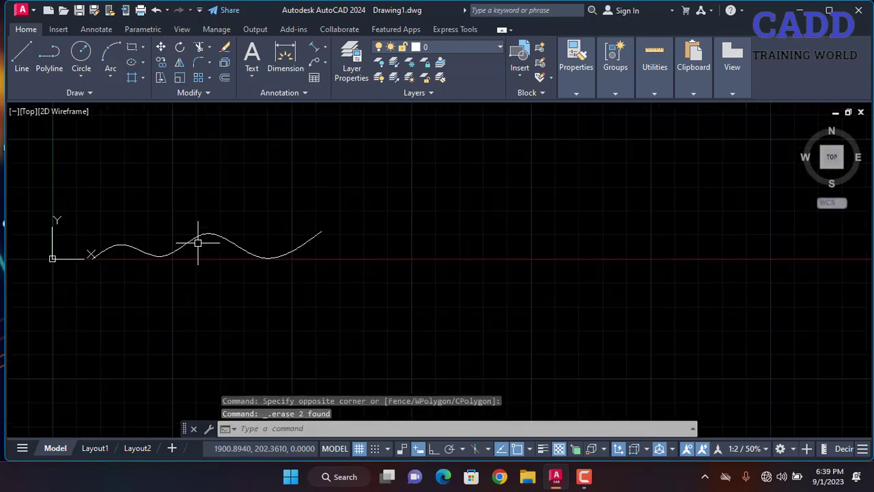
scroll(105, 230, "up", 4)
middle_click_drag(106, 230, 300, 225)
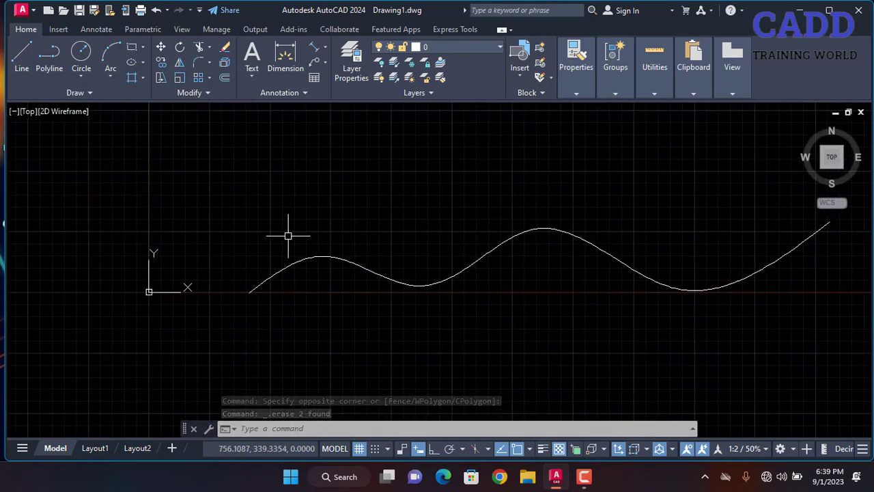
Stretch the spline's second fit point down and to the right to flatten its first crest.
left_click(297, 260)
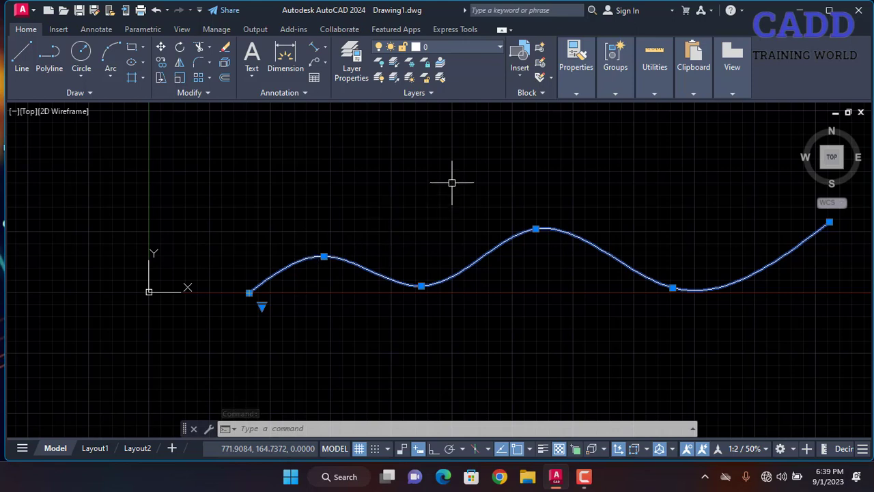
left_click(323, 257)
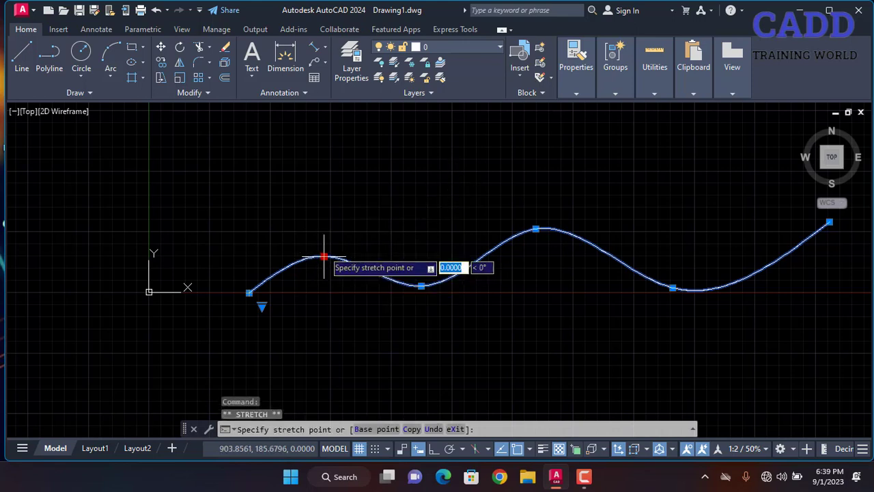
left_click(360, 274)
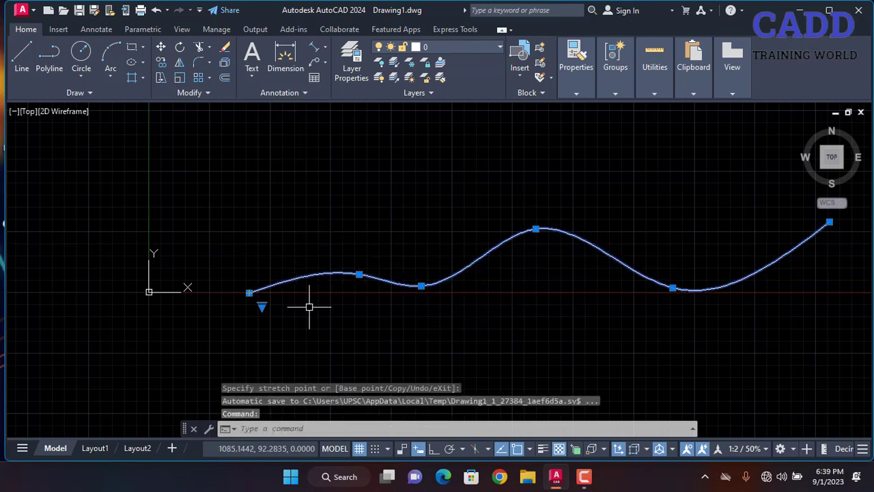
key("Escape")
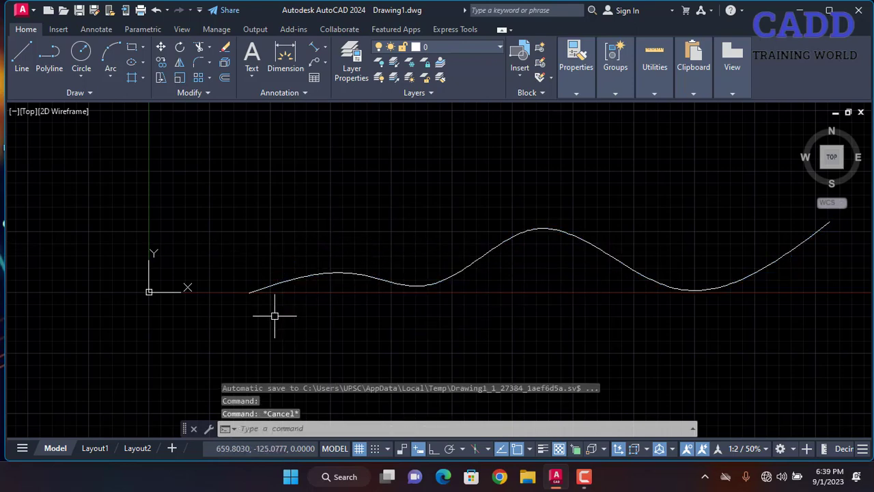
Switch the spline from fit points to Control Vertices.
left_click(260, 288)
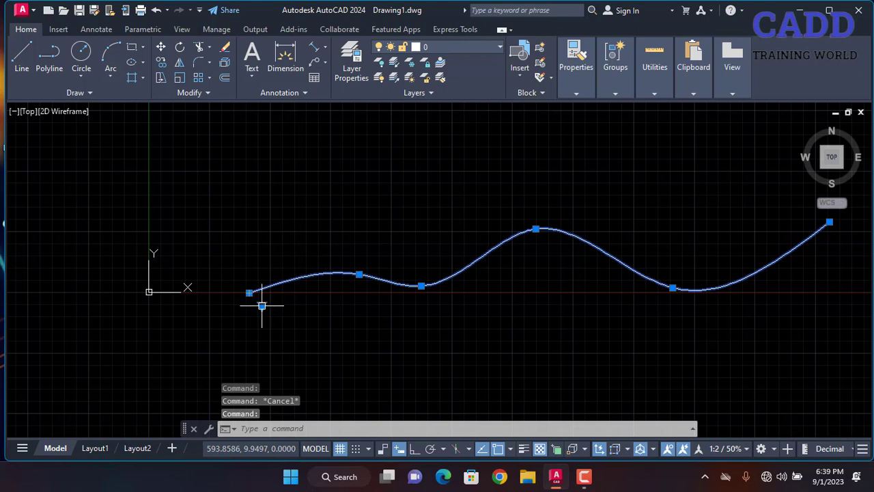
mouse_move(260, 304)
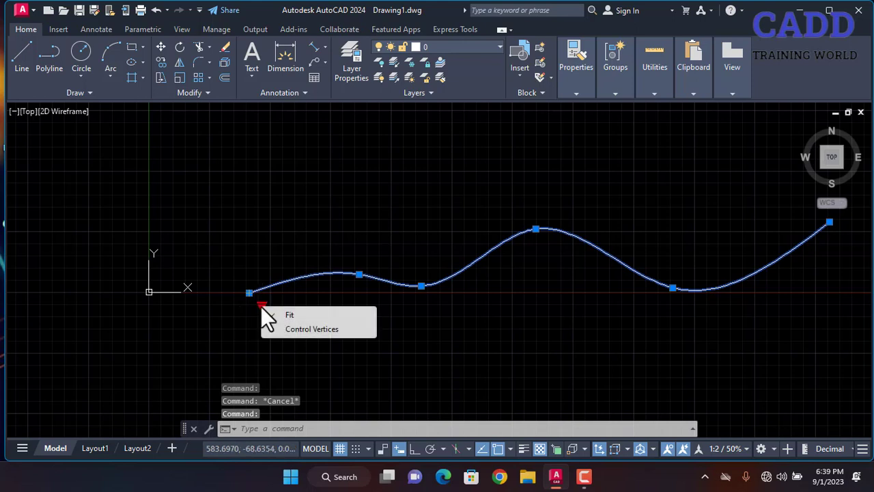
left_click(316, 327)
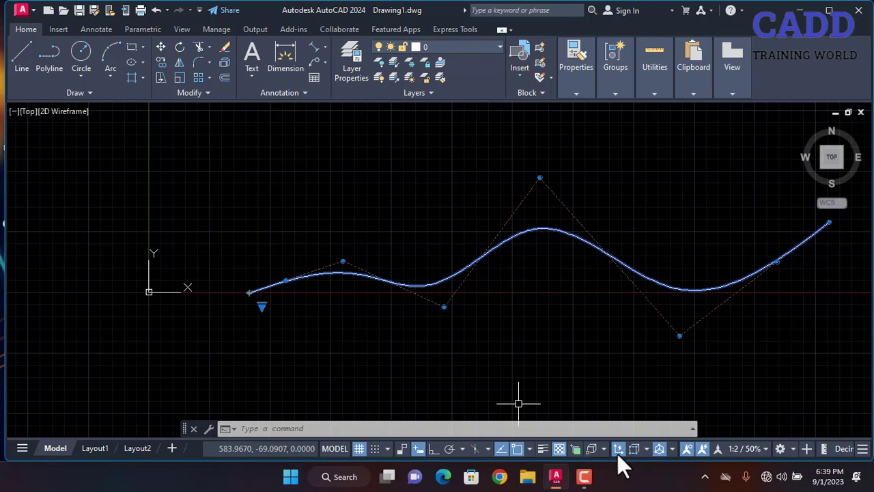
mouse_move(555, 367)
middle_mouse_down()
mouse_move(539, 351)
mouse_move(258, 329)
mouse_move(344, 372)
middle_mouse_up()
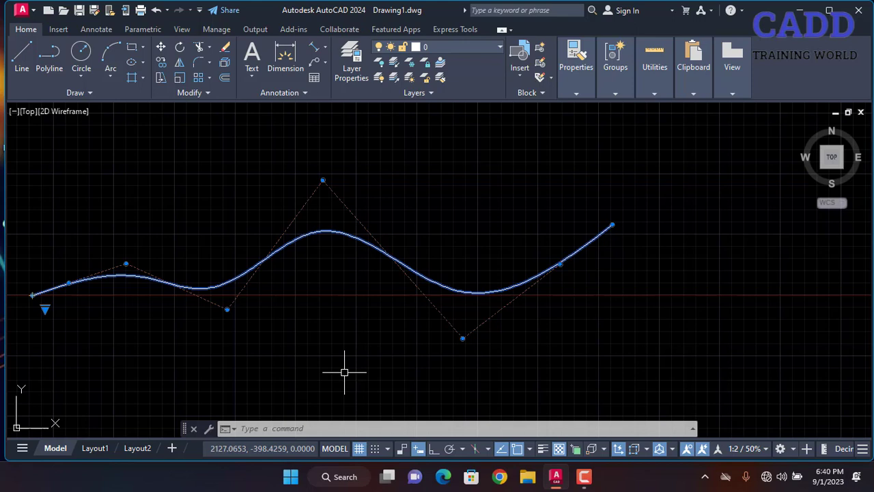
Erase the wavy spline from the drawing.
left_click(88, 92)
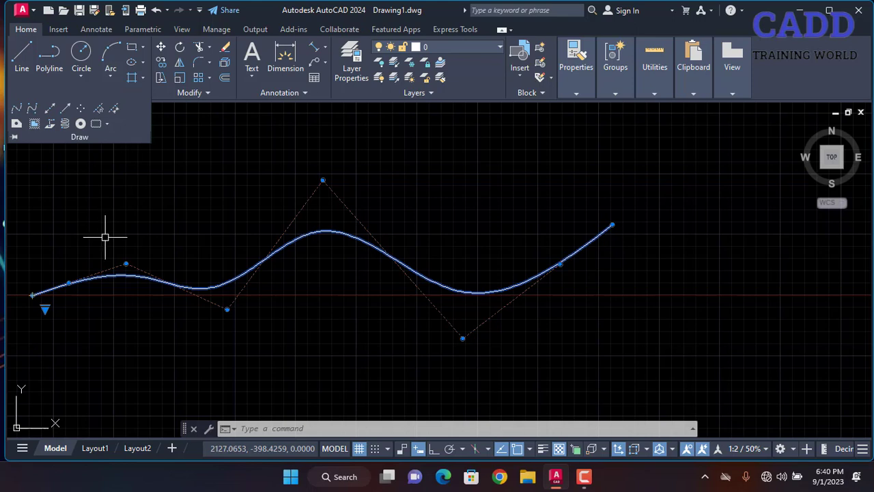
left_click(89, 93)
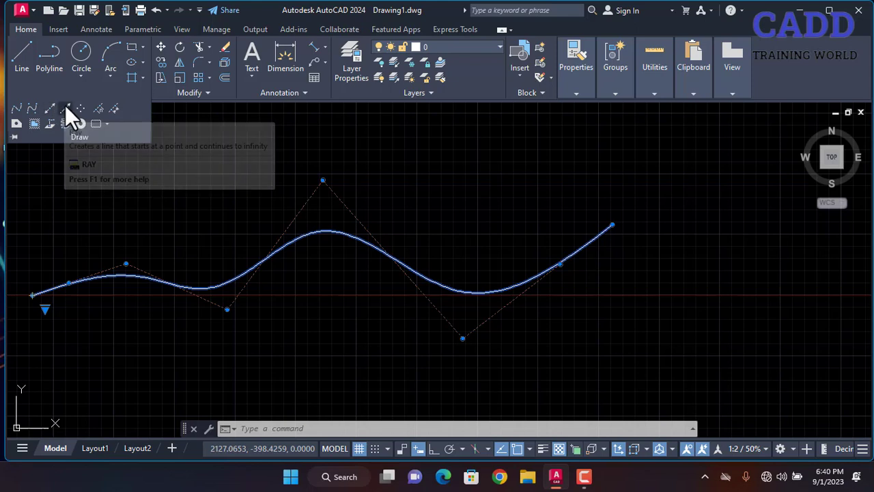
left_click(679, 202)
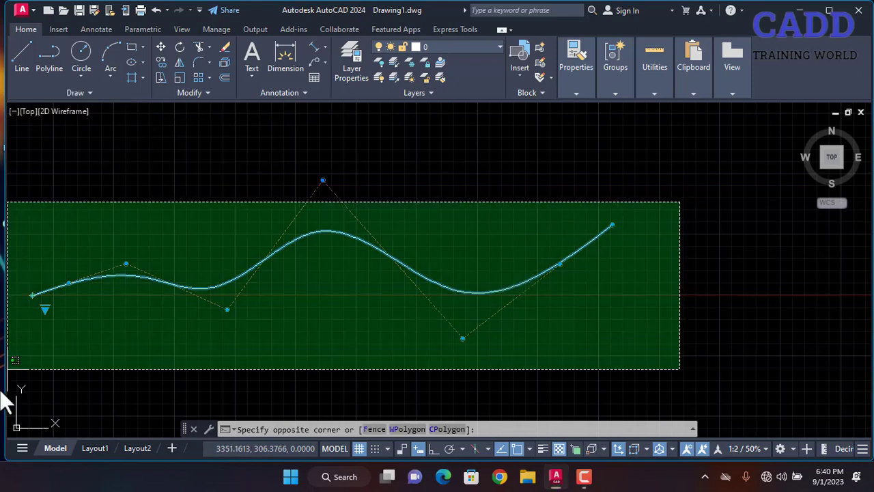
left_click(257, 339)
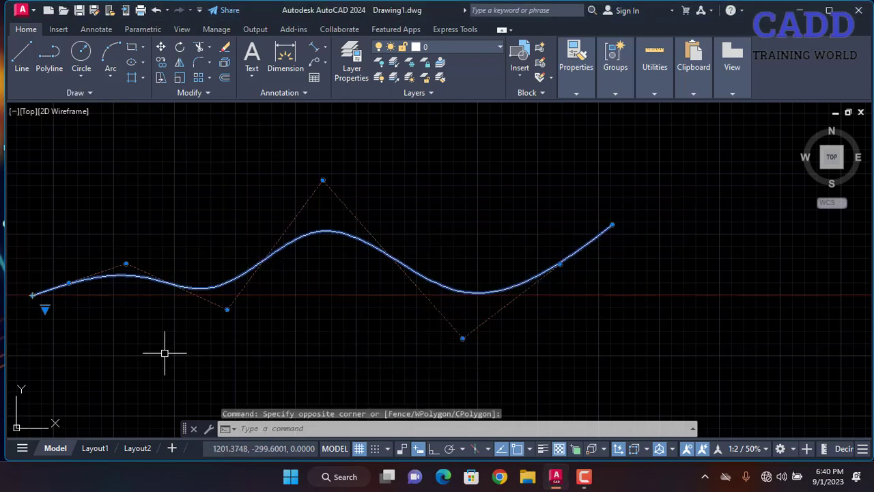
right_click(166, 351)
left_click(232, 120)
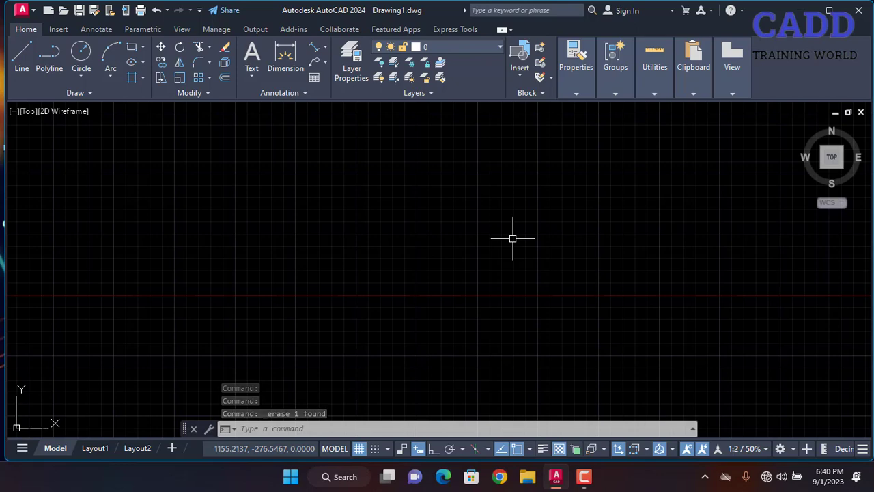
Draw a rectangle about 1075 by 688 units in the empty drawing area.
type("rec")
key("Return")
left_click(392, 243)
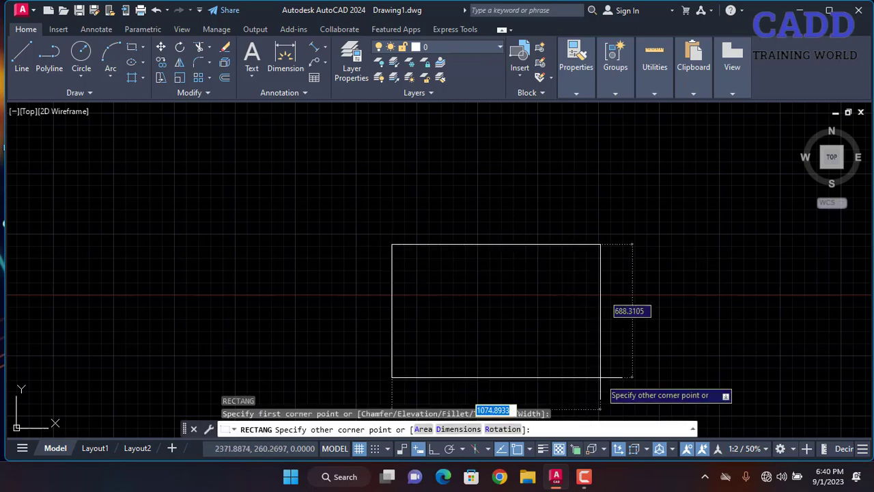
left_click(600, 375)
mouse_move(578, 307)
middle_mouse_down()
mouse_move(548, 223)
mouse_move(418, 217)
middle_mouse_up()
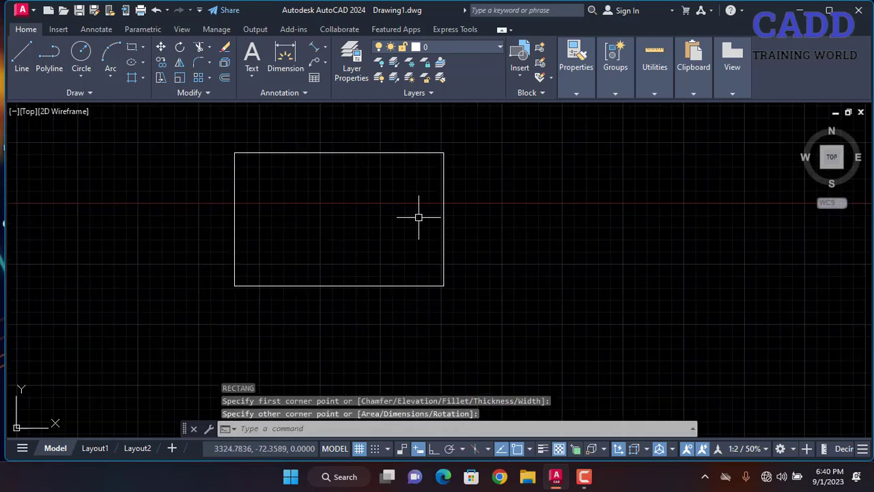
Draw a horizontal and a vertical construction line through the rectangle's upper-right corner, with Ortho on.
type("xl")
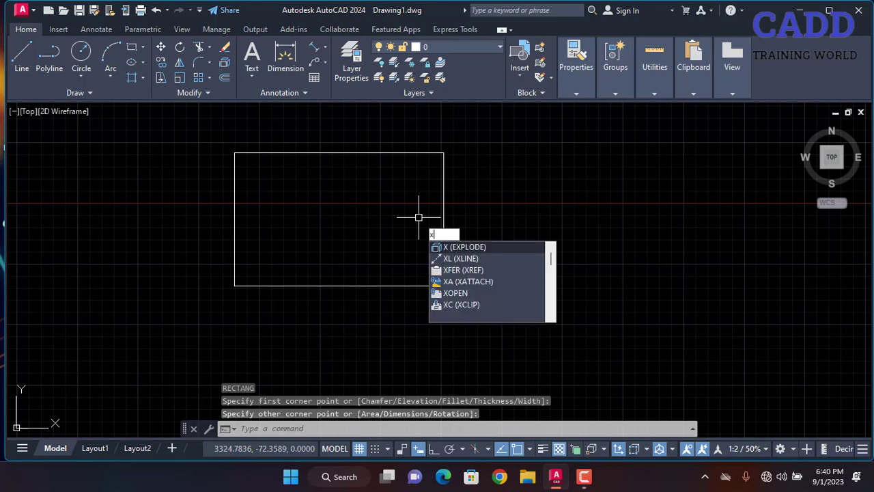
key("Return")
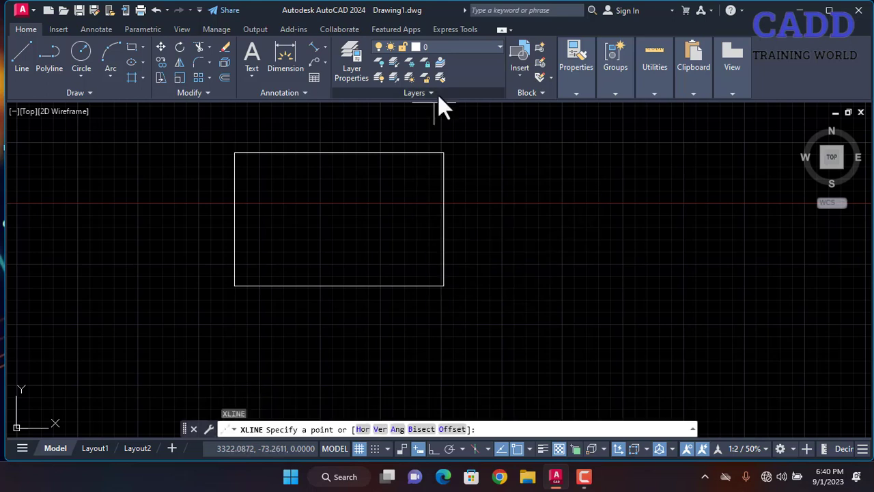
left_click(444, 153)
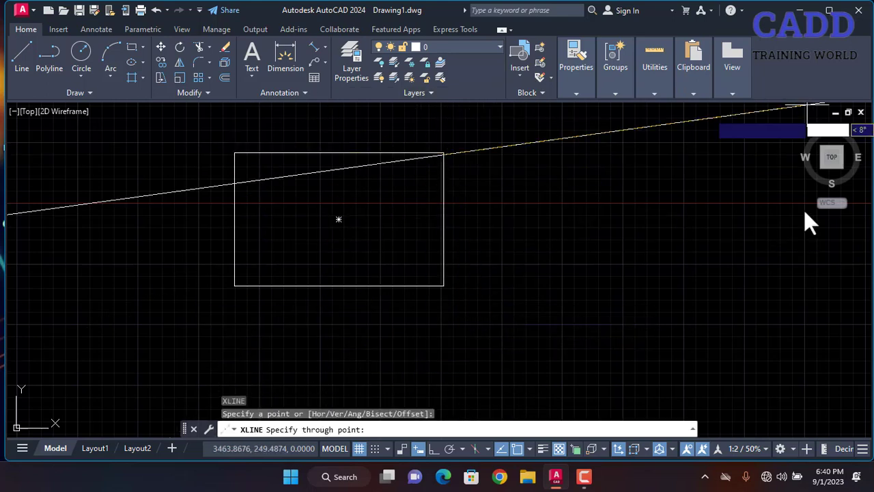
left_click(434, 449)
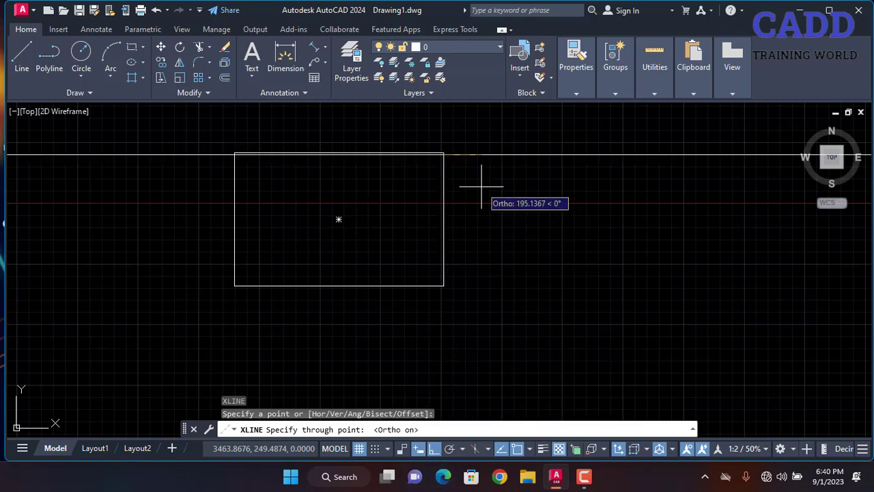
left_click(482, 229)
left_click(537, 182)
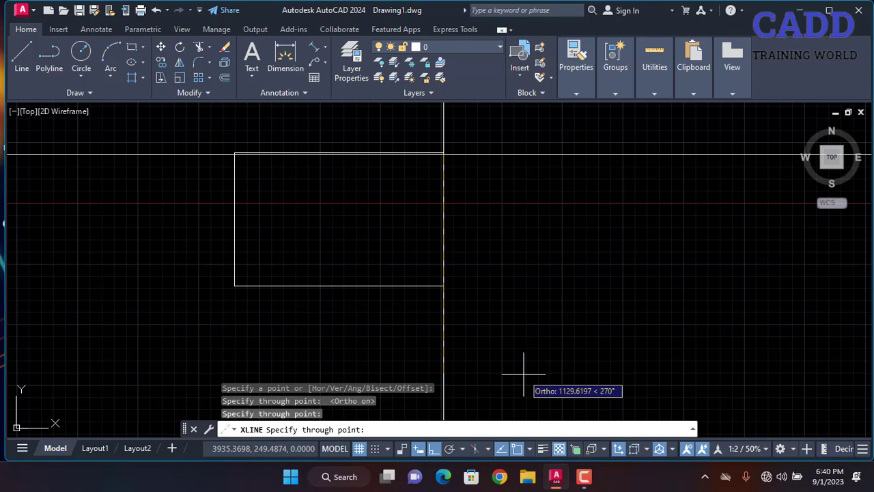
key("Escape")
scroll(526, 372, "down", 4)
middle_click_drag(579, 357, 512, 354)
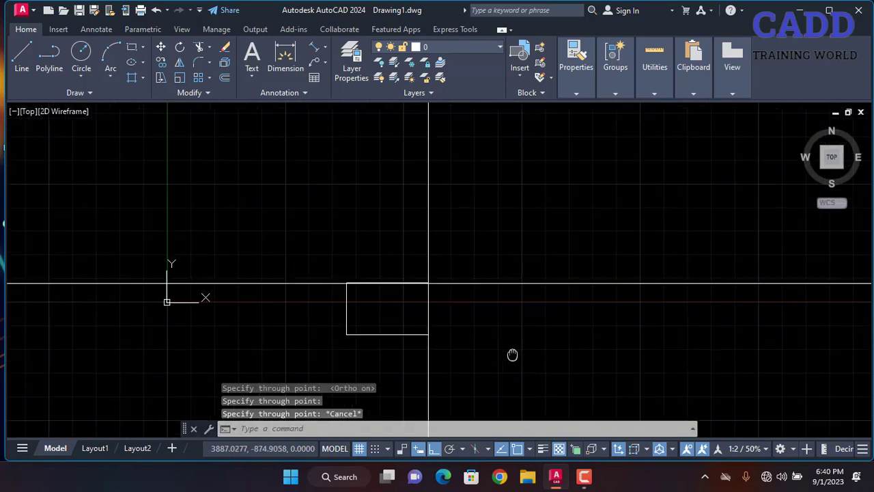
Draw three horizontal construction lines at different heights above the rectangle using the XLINE Hor option.
scroll(413, 309, "up", 2)
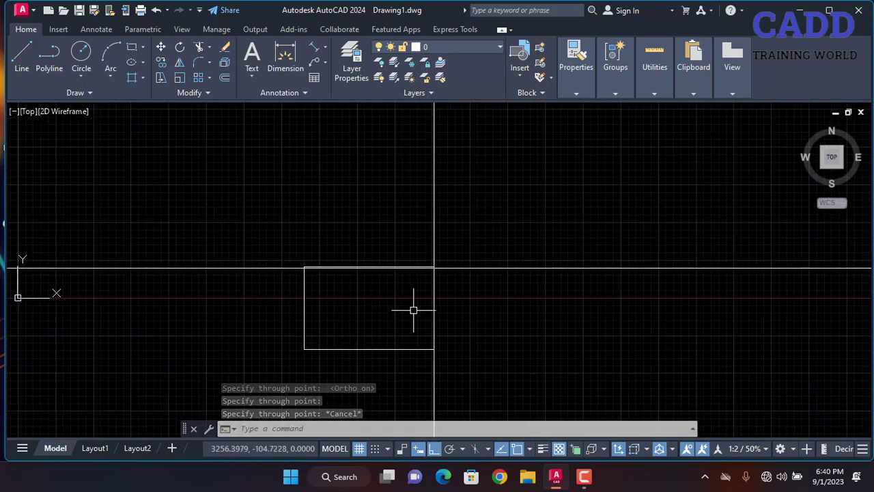
type("x")
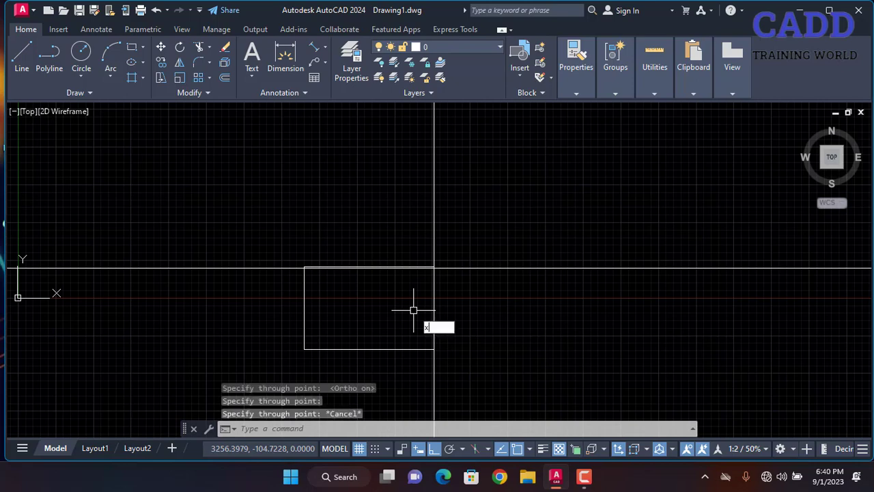
type("l")
key("Return")
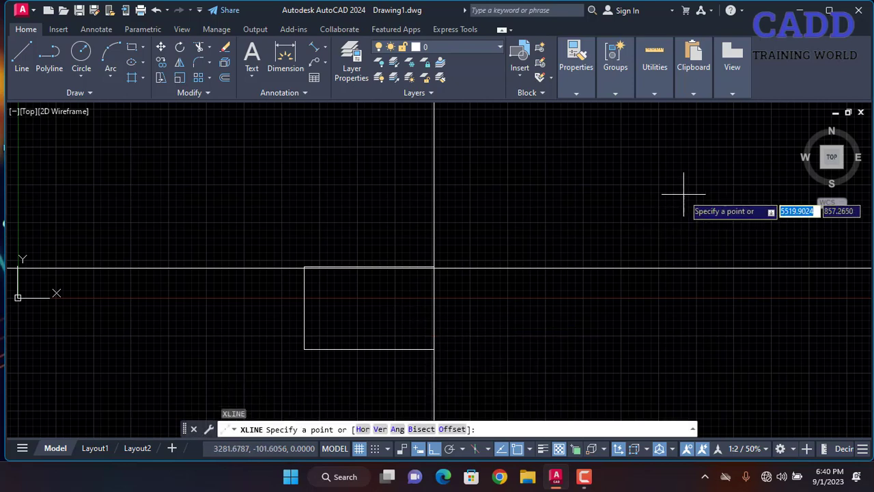
type("h")
key("Return")
scroll(649, 185, "down", 2)
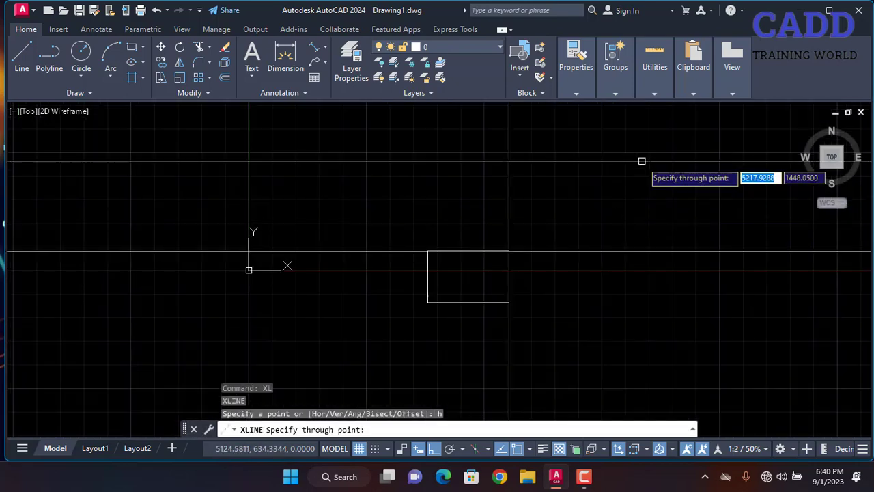
left_click(642, 160)
left_click(655, 227)
left_click(689, 181)
key("Escape")
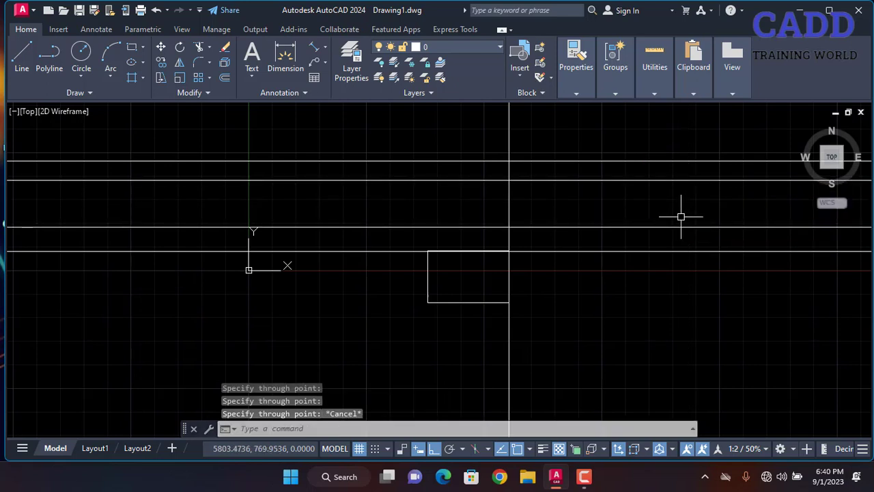
Draw three vertical construction lines with the XLINE Ver option, two to the right of the rectangle and one to its left.
type("xl")
key("Return")
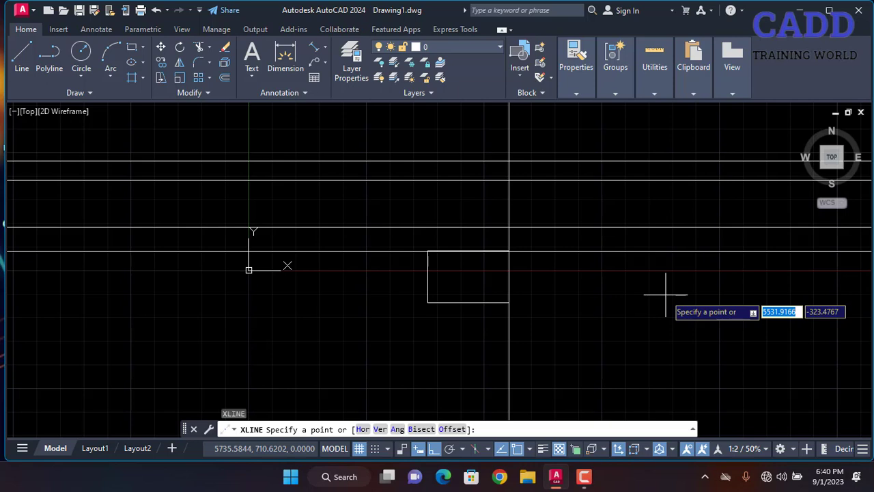
type("v")
key("Return")
left_click(642, 279)
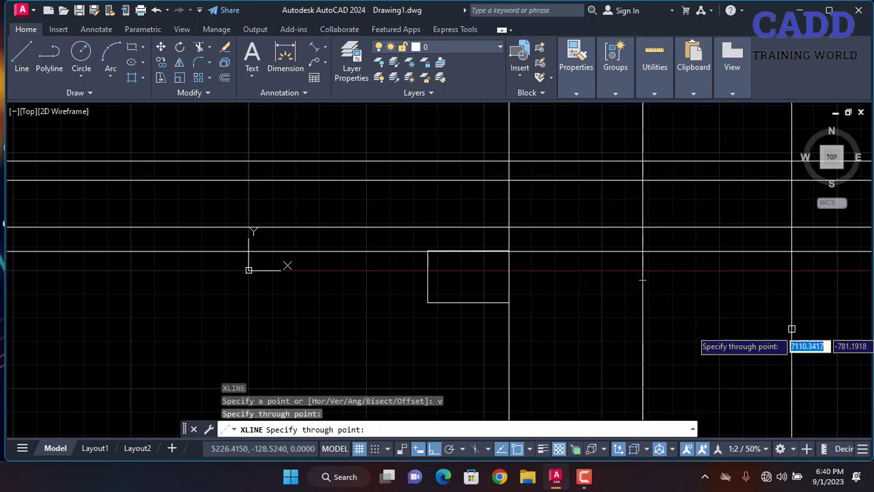
left_click(776, 296)
left_click(338, 303)
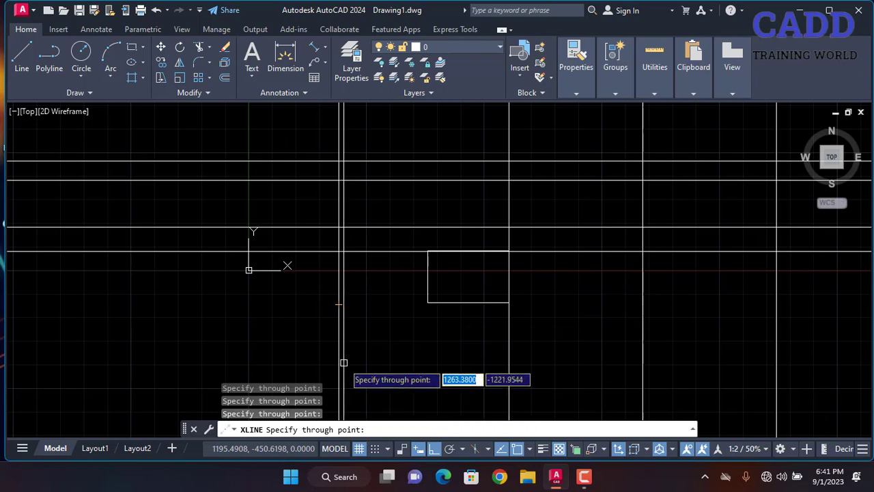
key("Escape")
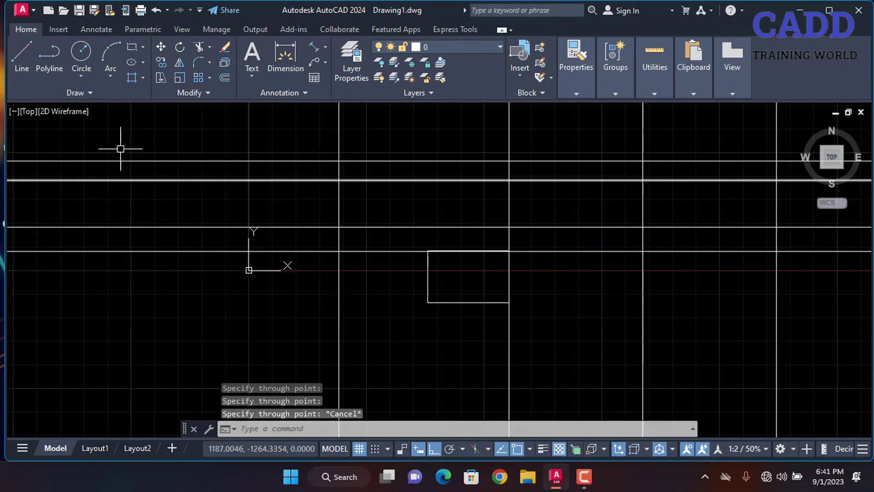
Erase the rectangle and all the construction lines from the drawing.
left_click(85, 97)
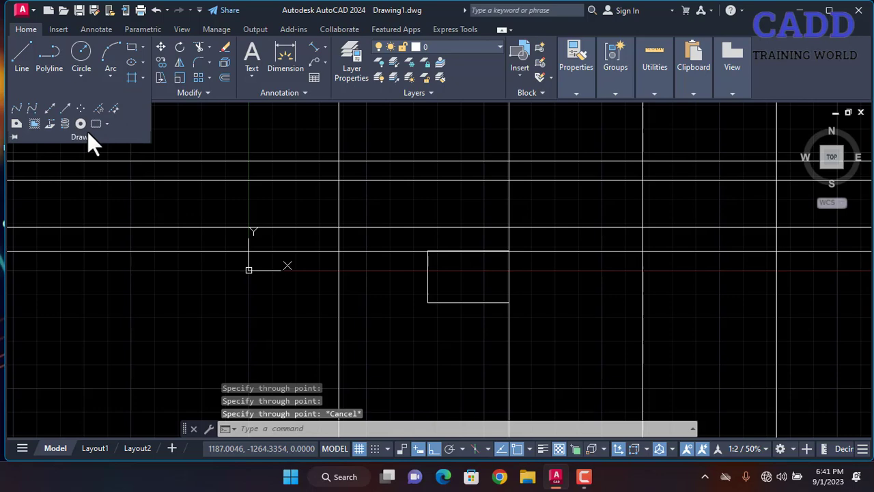
scroll(289, 182, "down", 6)
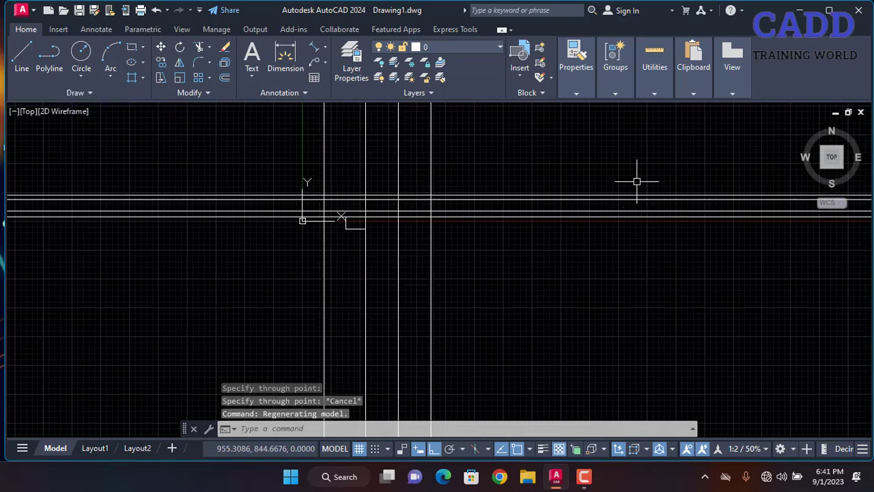
left_click(604, 158)
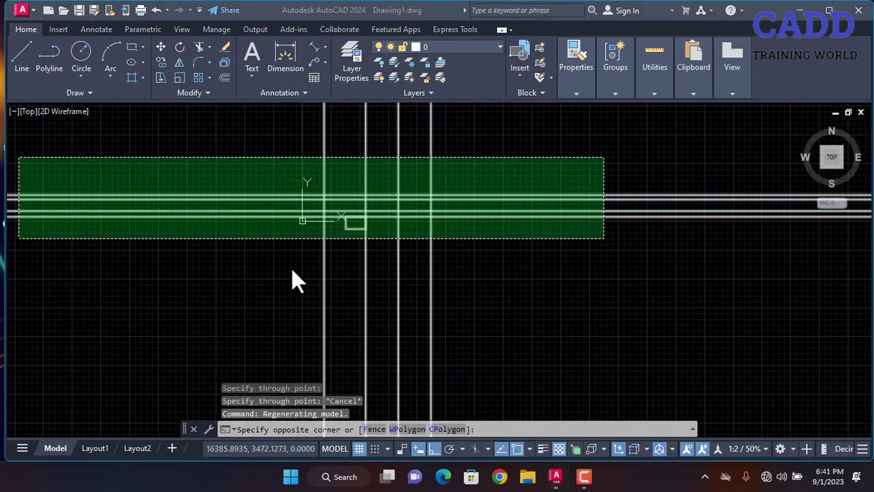
left_click(303, 325)
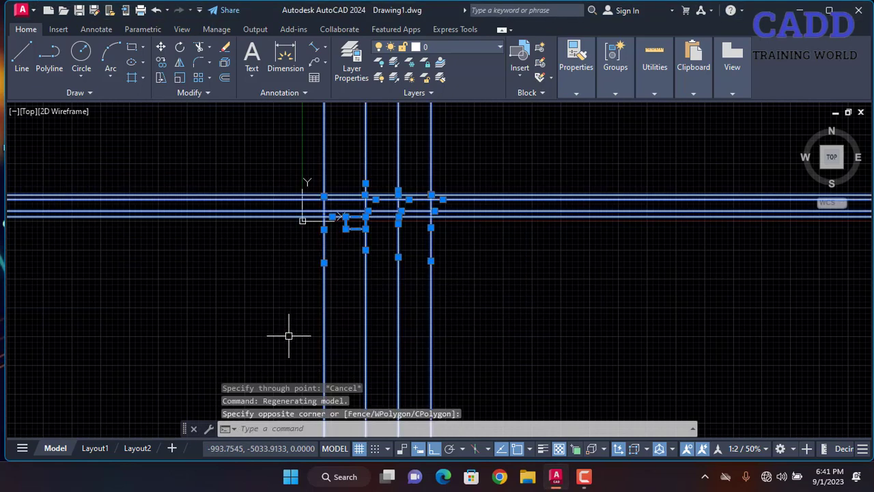
key("Delete")
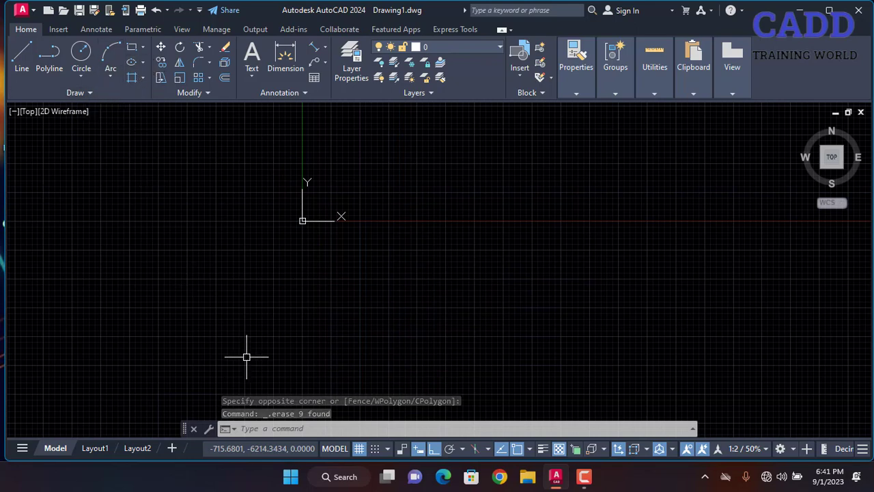
Draw a horizontal ray extending to the right from a start point below and to the right of the origin.
type("ra")
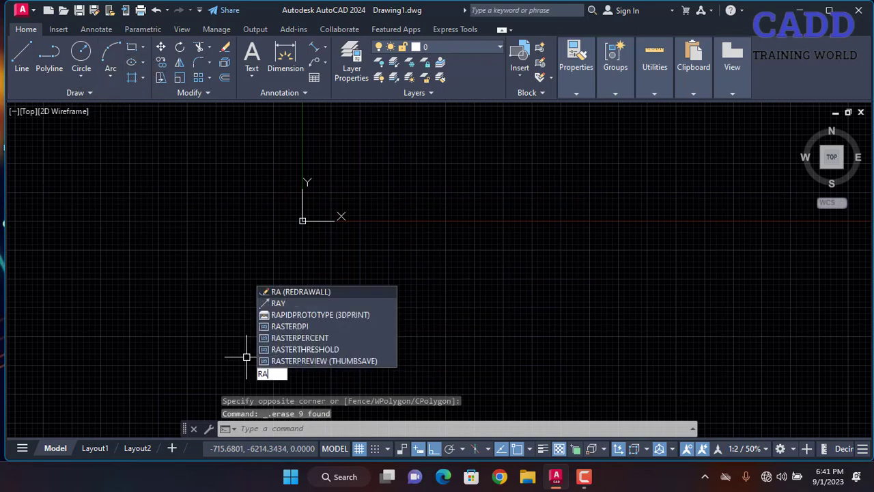
type("y")
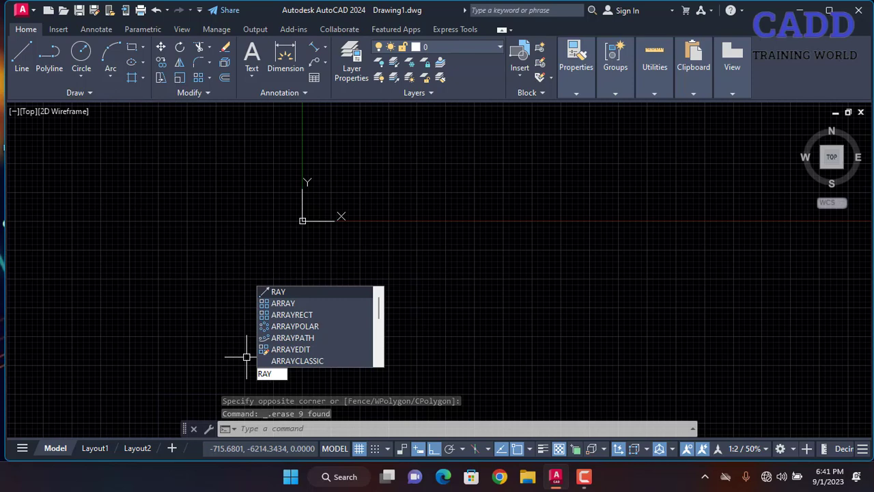
key("Return")
left_click(423, 268)
left_click(714, 328)
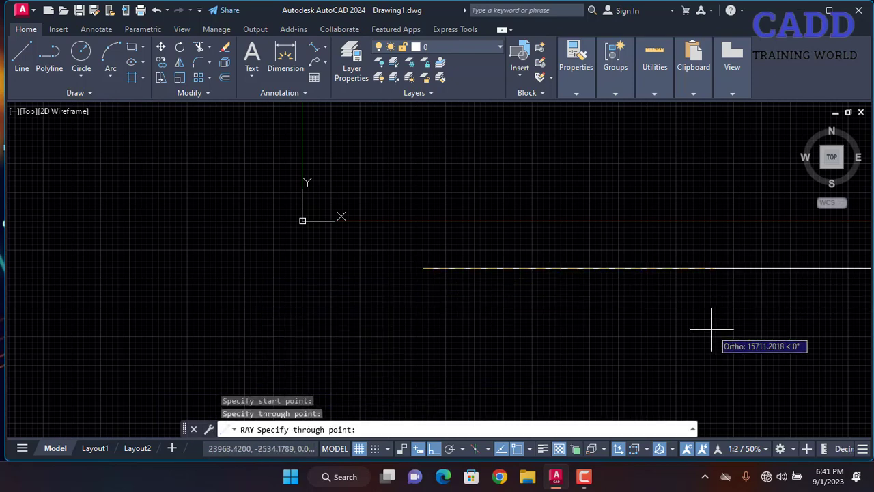
key("Escape")
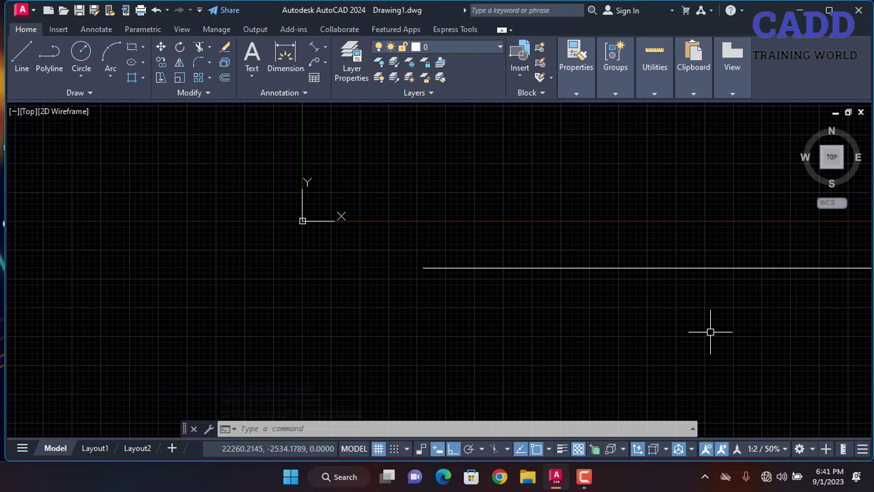
Place four separate point objects spread out below the ray.
left_click(89, 94)
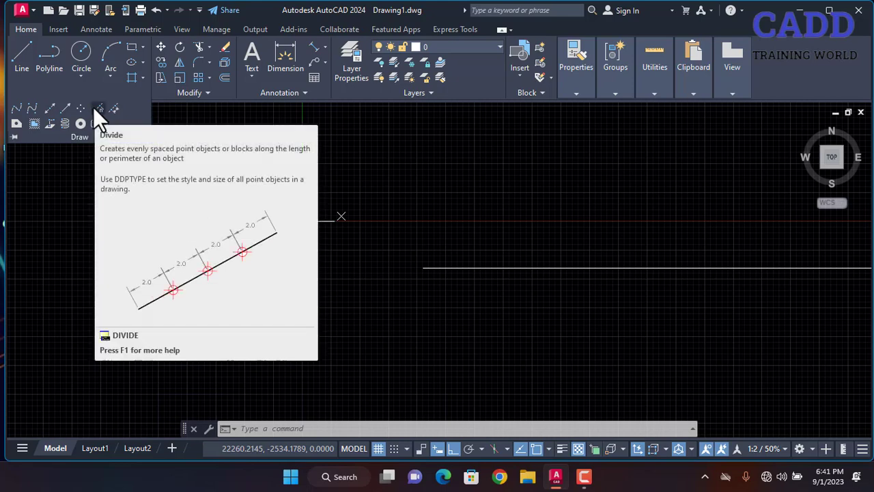
left_click(80, 103)
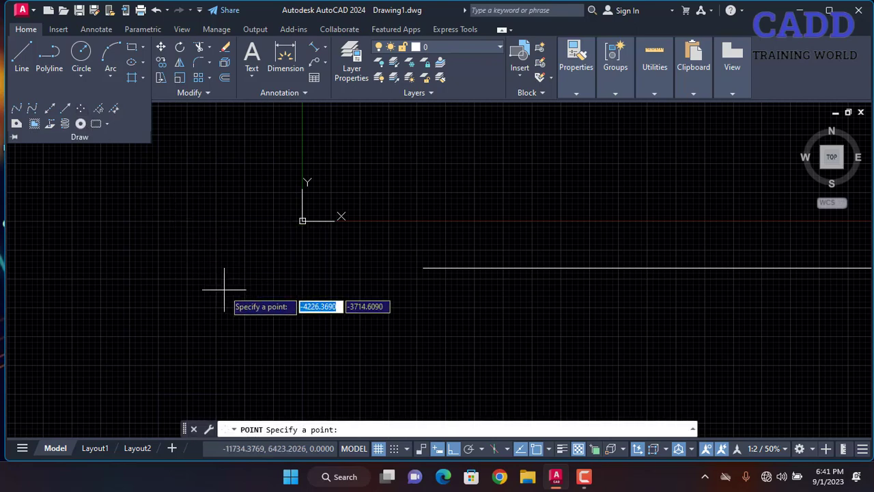
left_click(227, 320)
left_click(353, 345)
left_click(516, 368)
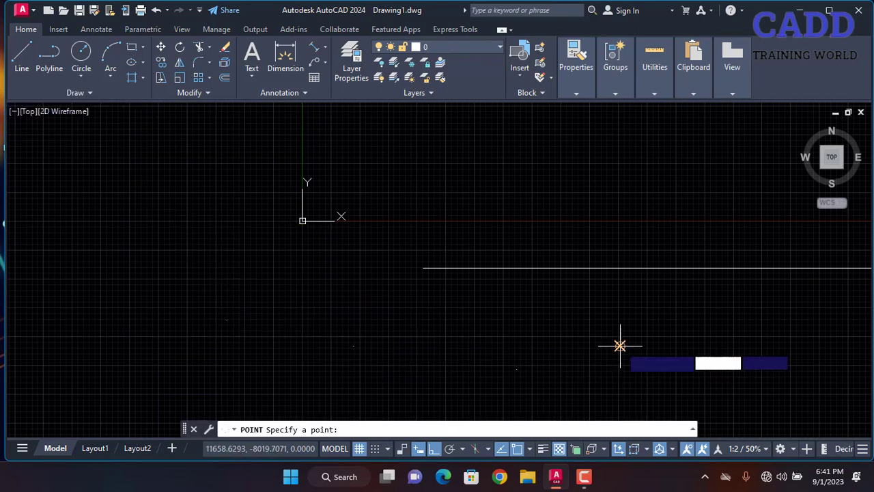
left_click(619, 345)
key("Escape")
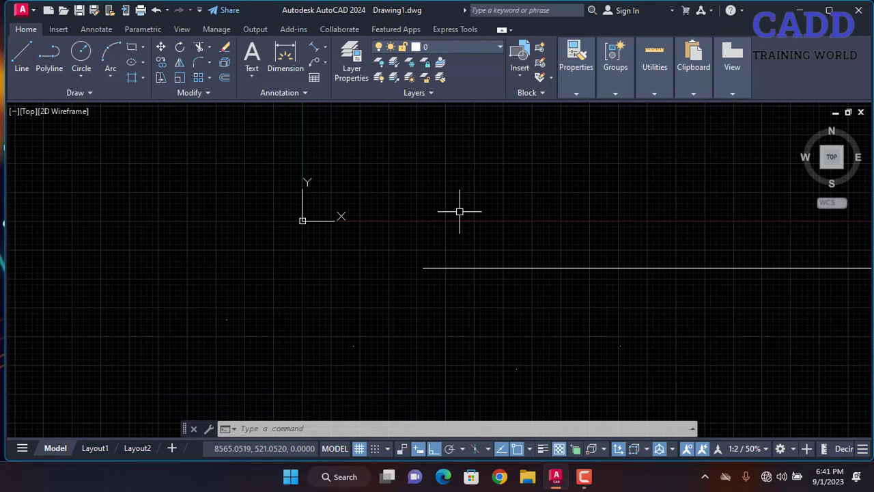
Set the point style to the X inside a circle and square using DDPTYPE.
type("ddpt")
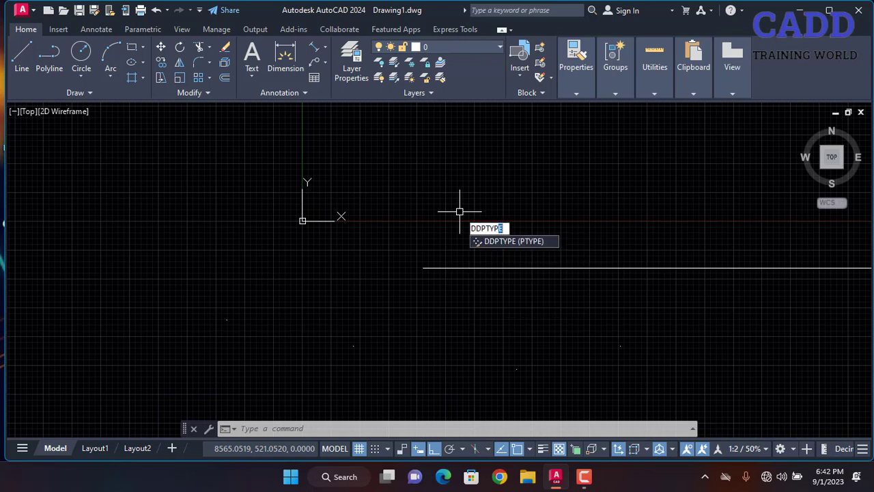
key("Return")
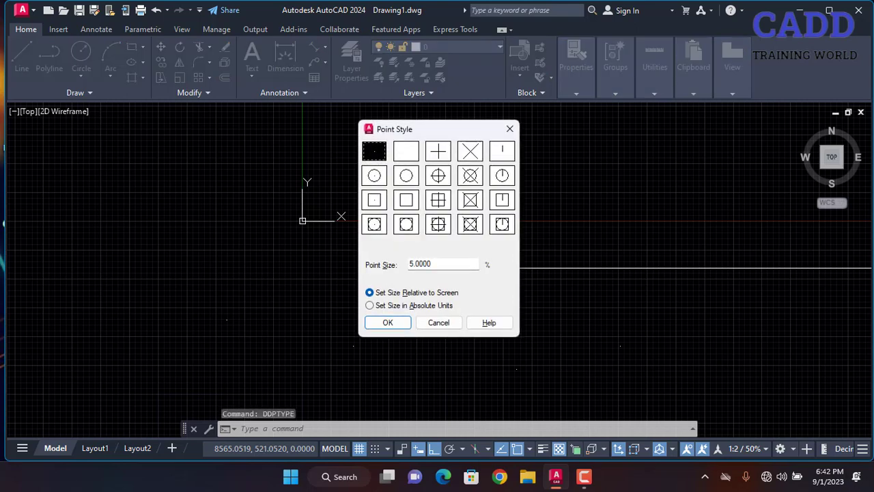
left_click(470, 227)
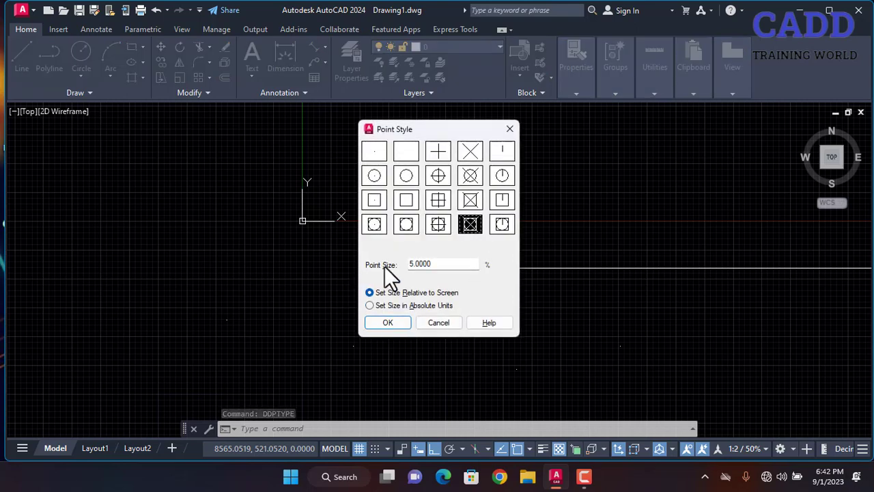
left_click(388, 322)
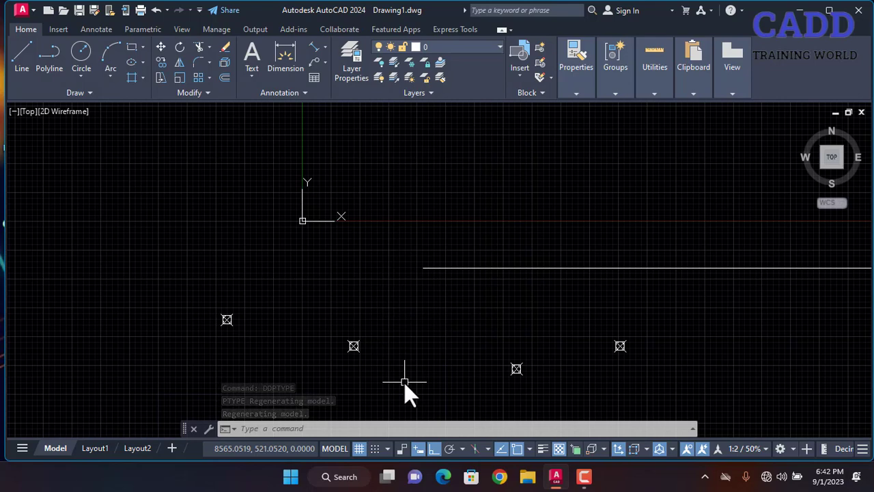
Draw a long horizontal line in the empty area below the ray and the points.
middle_click_drag(644, 240, 582, 252)
scroll(219, 150, "down", 5)
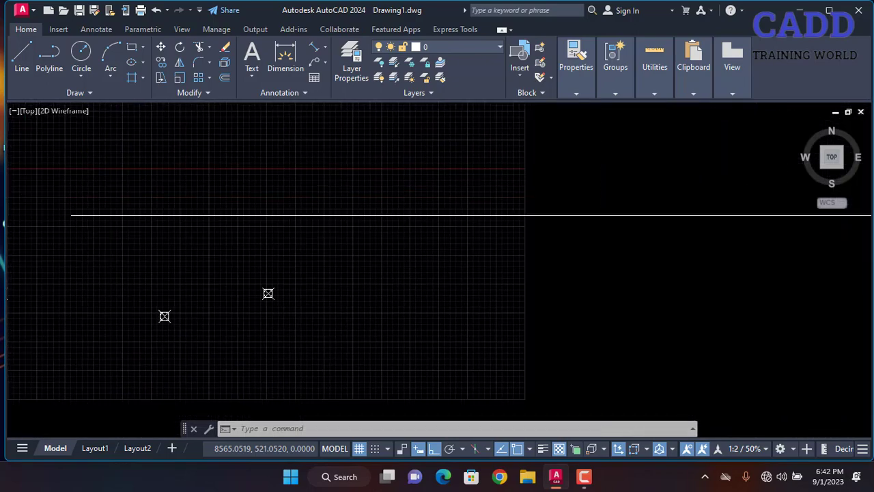
left_click(27, 51)
left_click(168, 242)
left_click(412, 242)
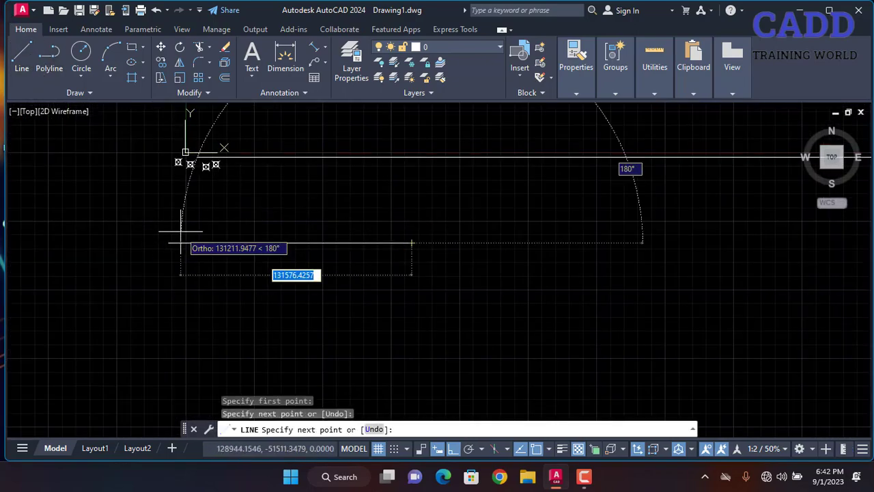
right_click(178, 235)
left_click(226, 240)
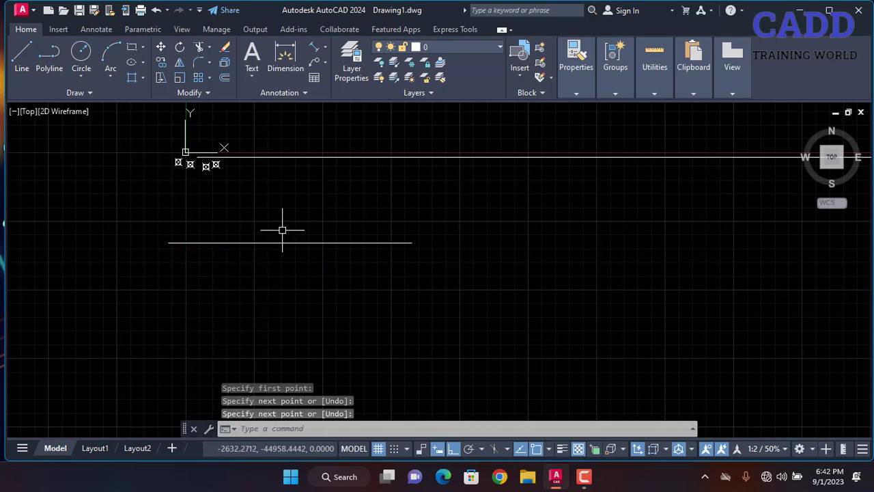
Divide the new horizontal line into 4 equal segments with the Divide command.
scroll(282, 230, "up", 5)
scroll(337, 221, "down", 2)
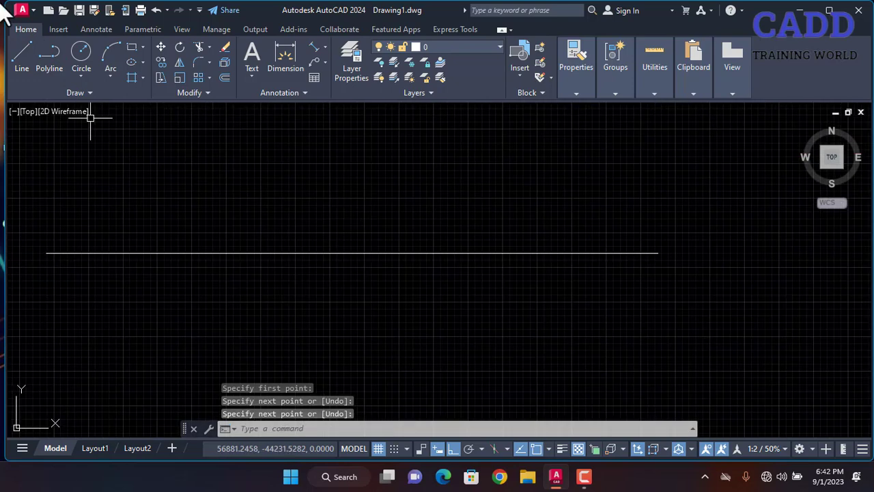
left_click(89, 92)
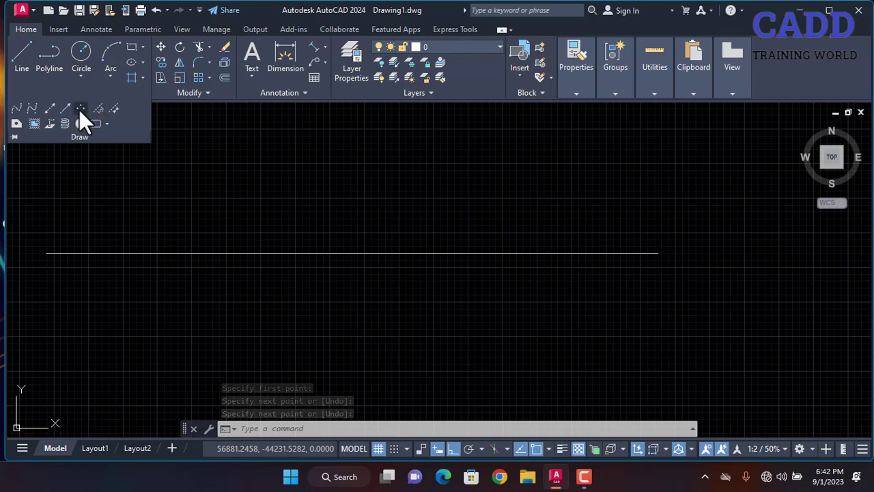
left_click(98, 110)
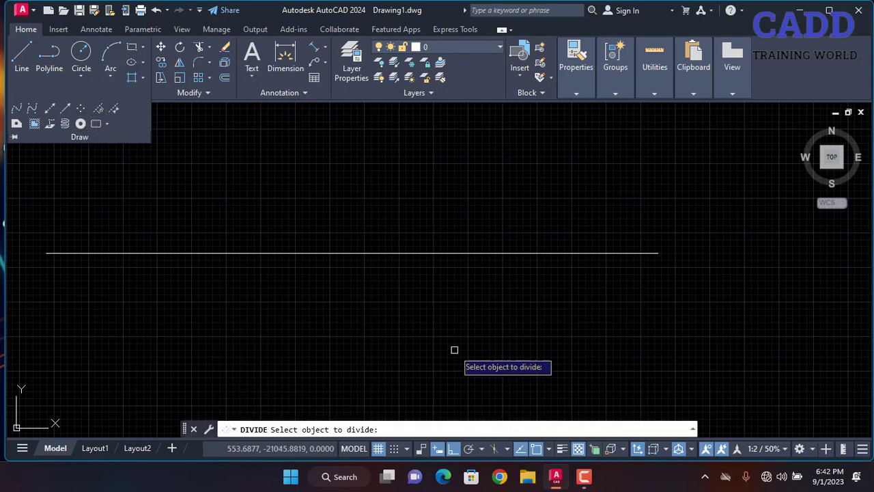
left_click(439, 254)
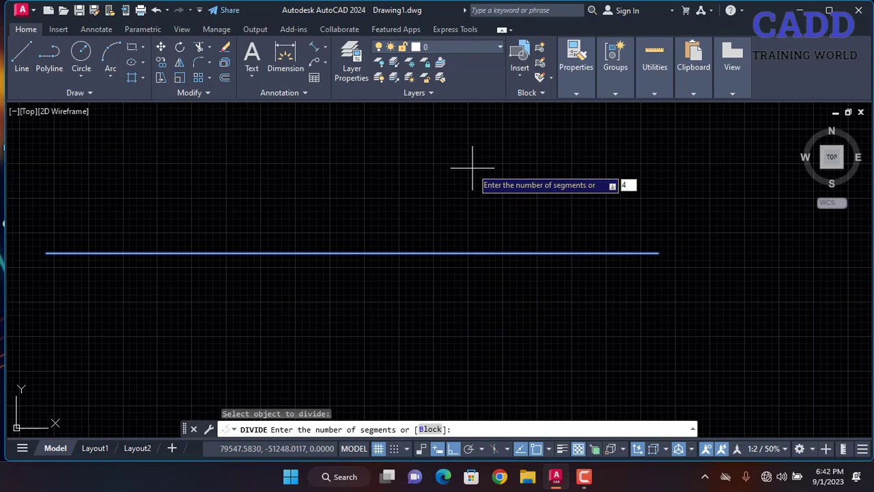
key("Return")
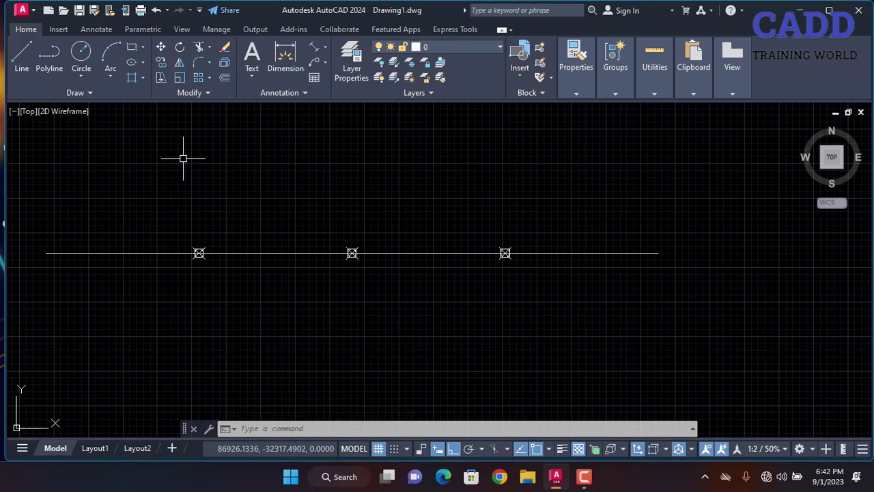
Erase the divided horizontal line together with its three division points.
left_click(120, 91)
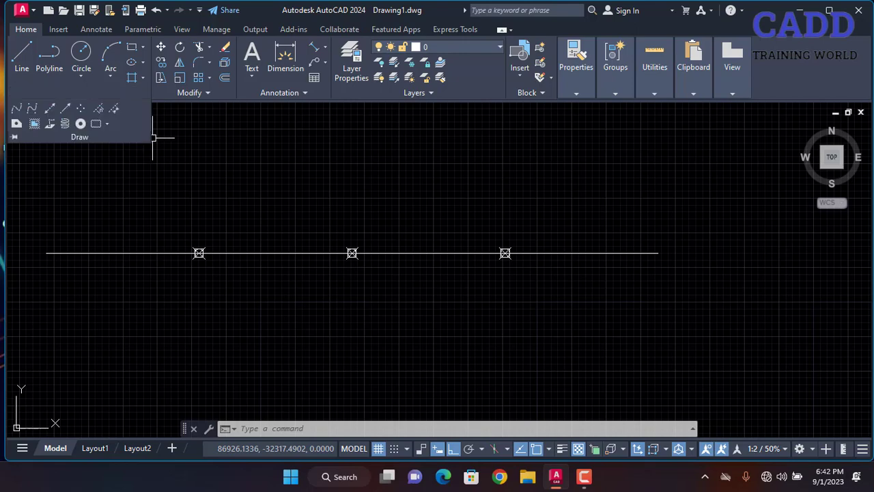
left_click(626, 163)
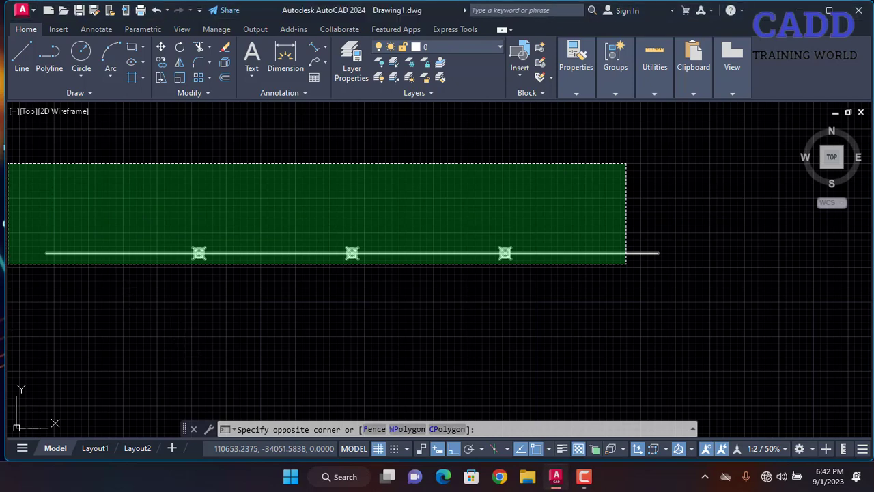
left_click(99, 309)
right_click(137, 281)
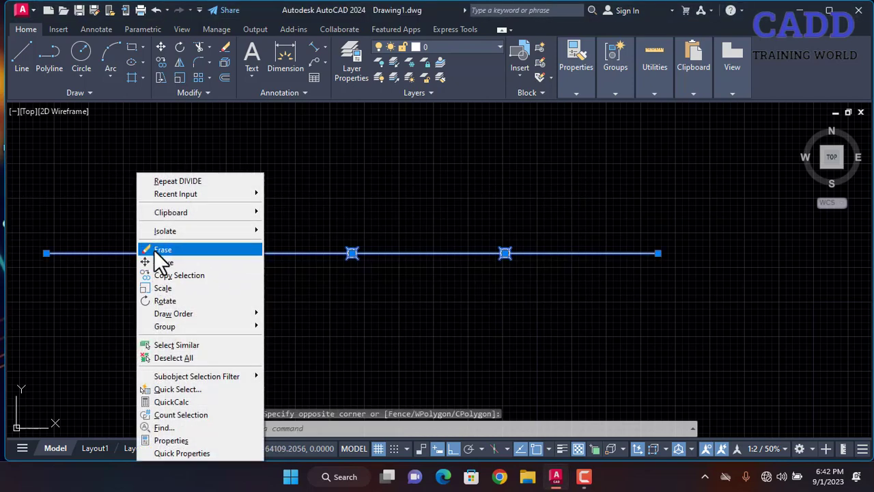
left_click(162, 250)
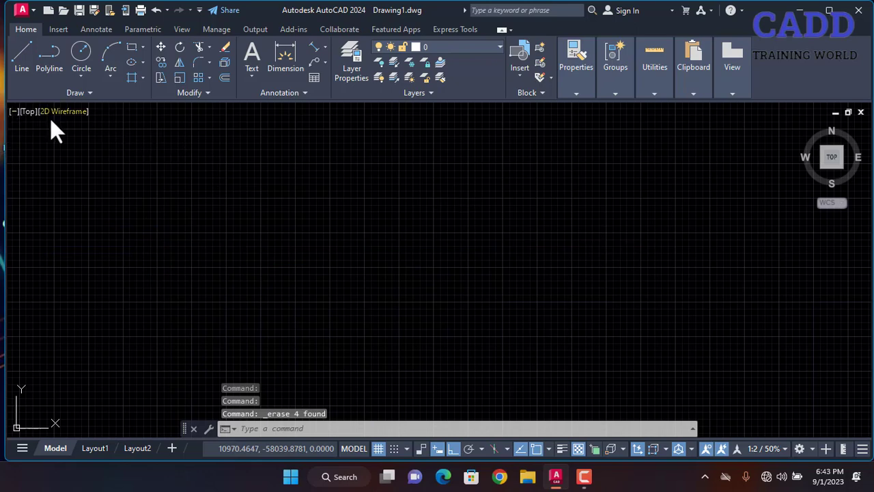
Draw a rectangle about 60,200 by 33,800 units in the empty drawing area, and turn Ortho mode off.
left_click(78, 92)
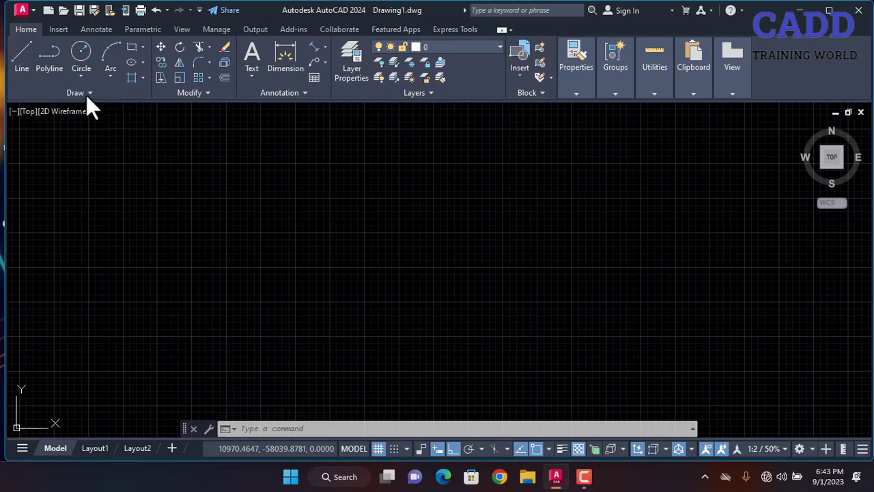
left_click(87, 94)
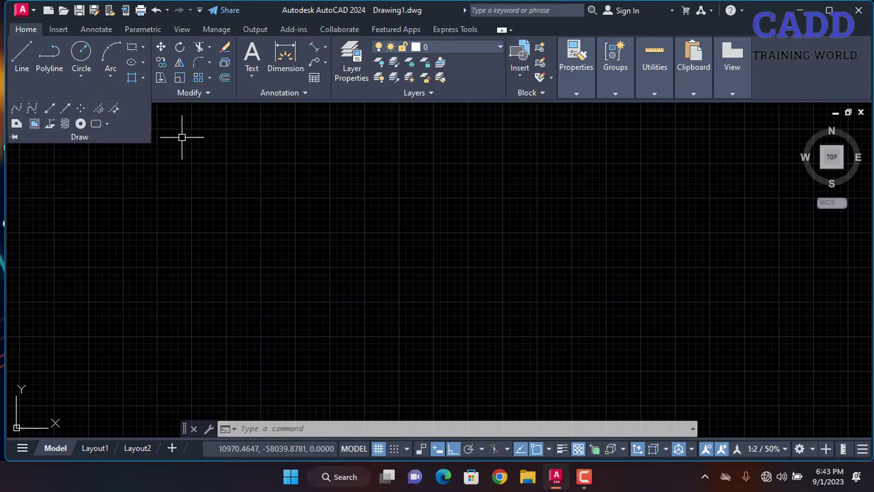
left_click(131, 48)
left_click(298, 221)
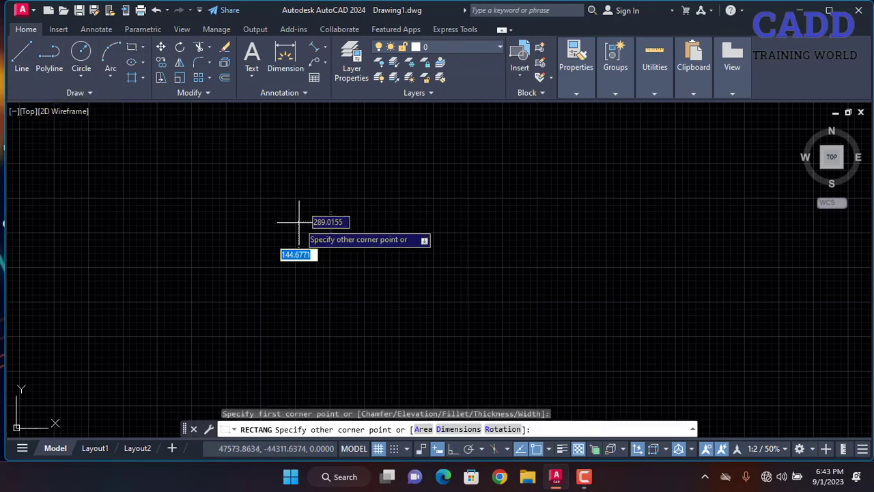
left_click(565, 371)
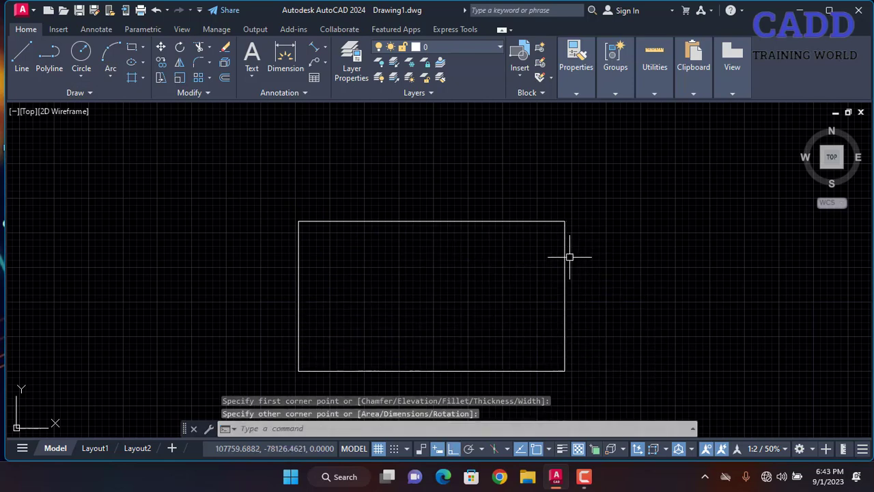
left_click(452, 448)
Try stretching the rectangle's upper-right corner up and outward by its grip, and undo the stretch.
left_click(561, 222)
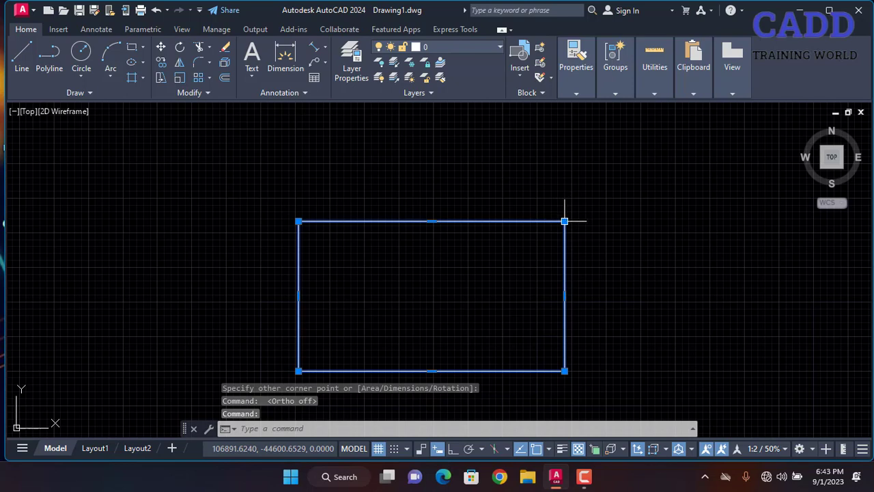
left_click(564, 221)
left_click(676, 113)
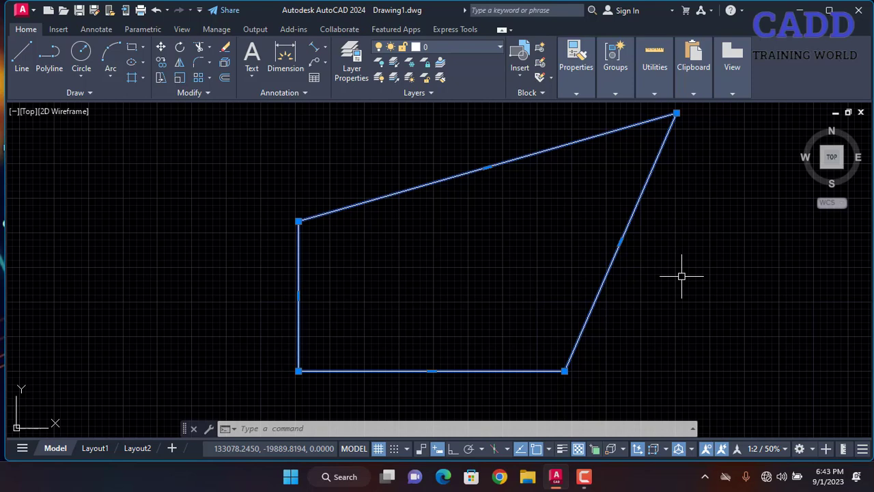
key("ctrl+z")
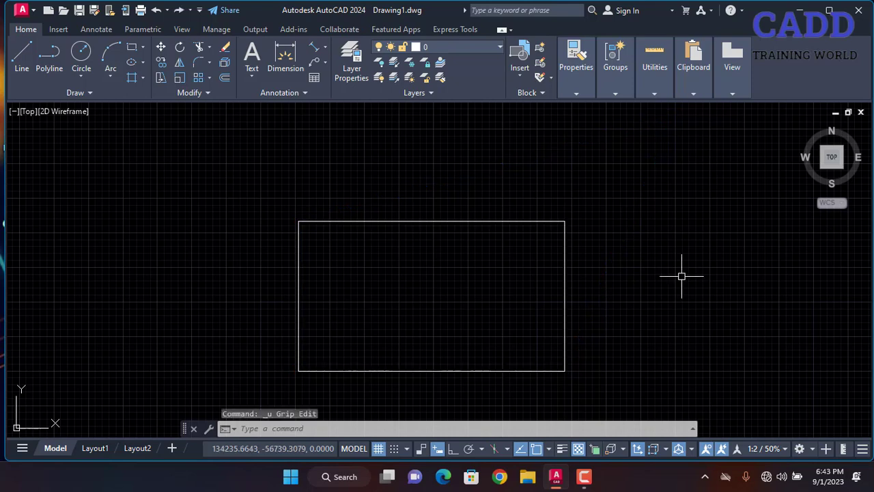
Convert the rectangle into a single object with the Region command.
left_click(83, 93)
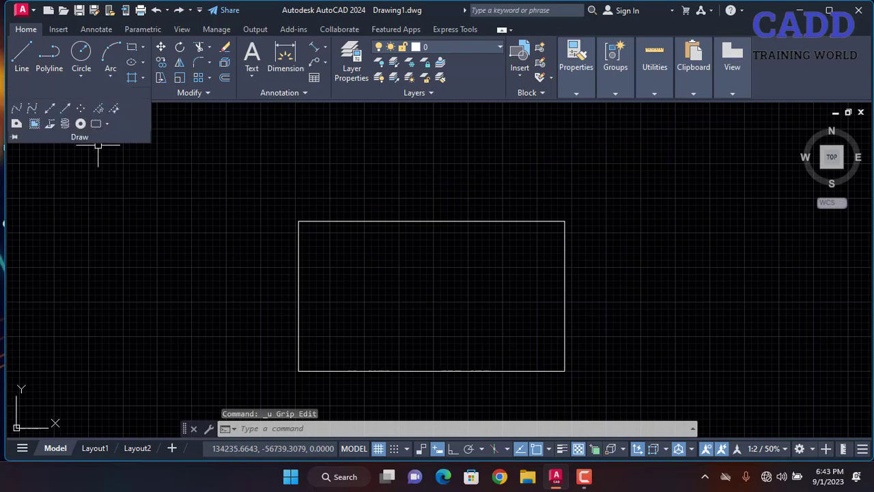
left_click(512, 161)
left_click(433, 250)
key("Return")
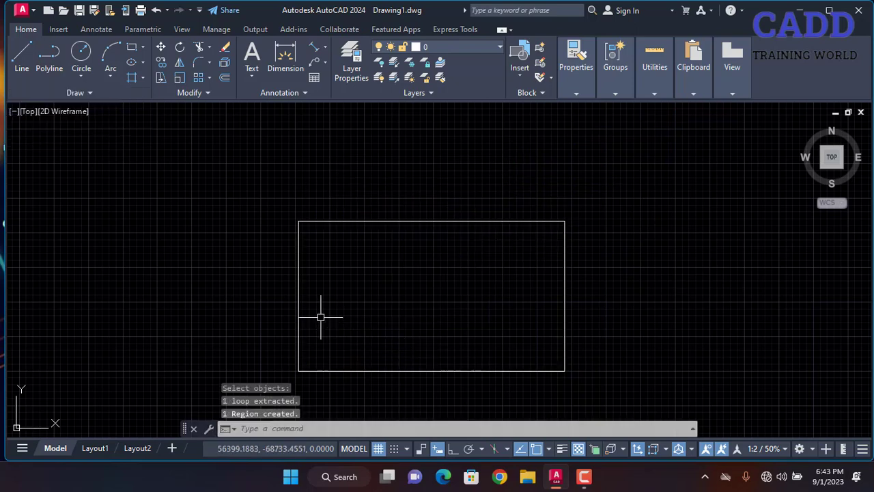
Try the upper-right corner grip of the rectangular region to test stretching it, and cancel the edit.
left_click(298, 298)
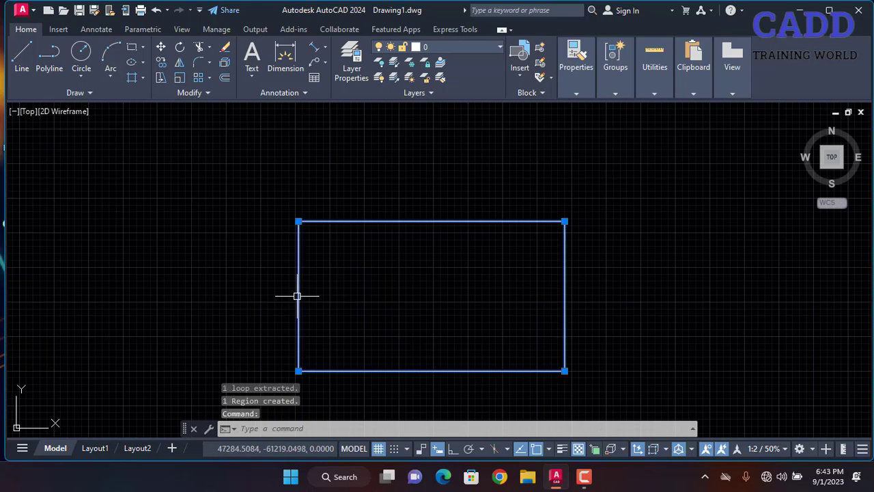
left_click(565, 220)
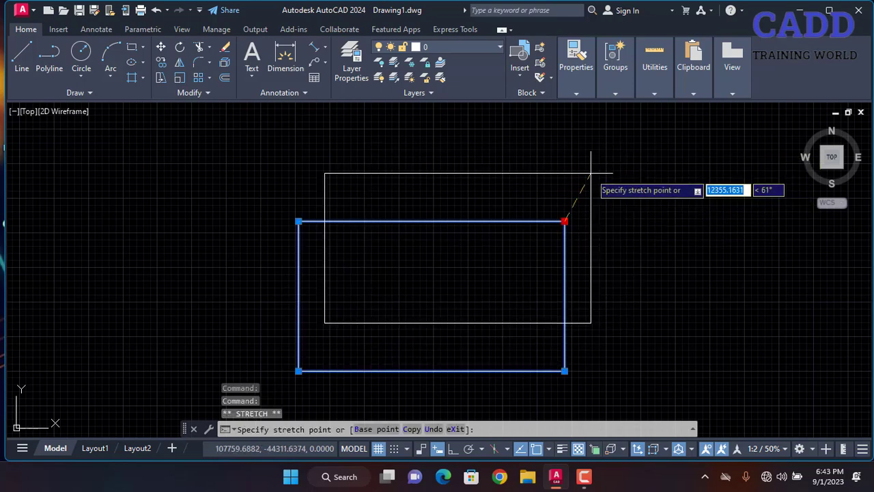
key("Escape")
key("Escape")
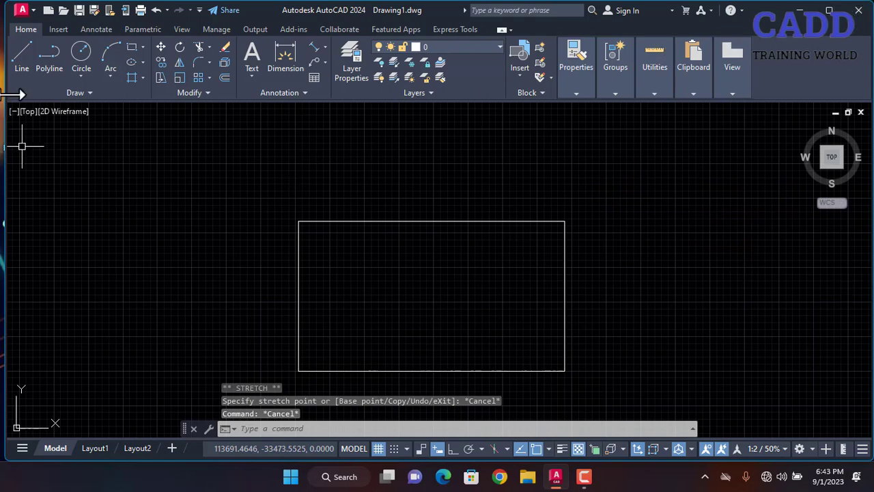
Draw three overlapping circles across the upper and left parts of the rectangular region.
left_click(38, 95)
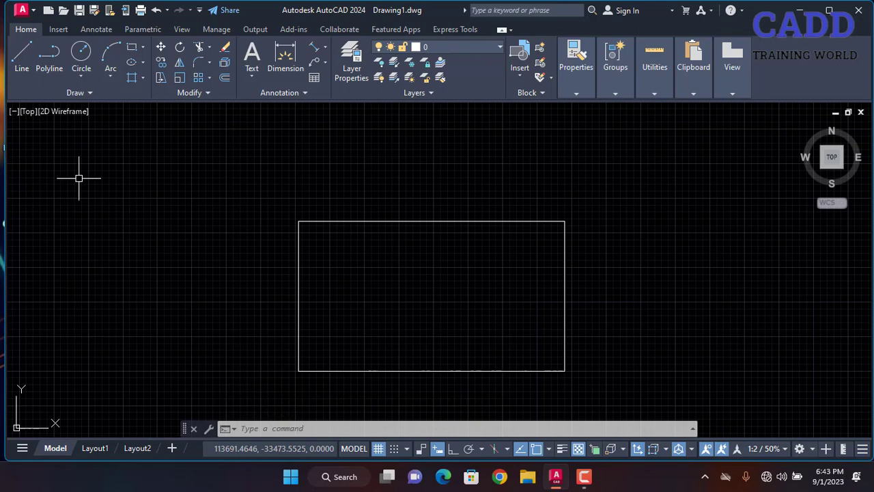
left_click(82, 51)
left_click(447, 269)
left_click(395, 312)
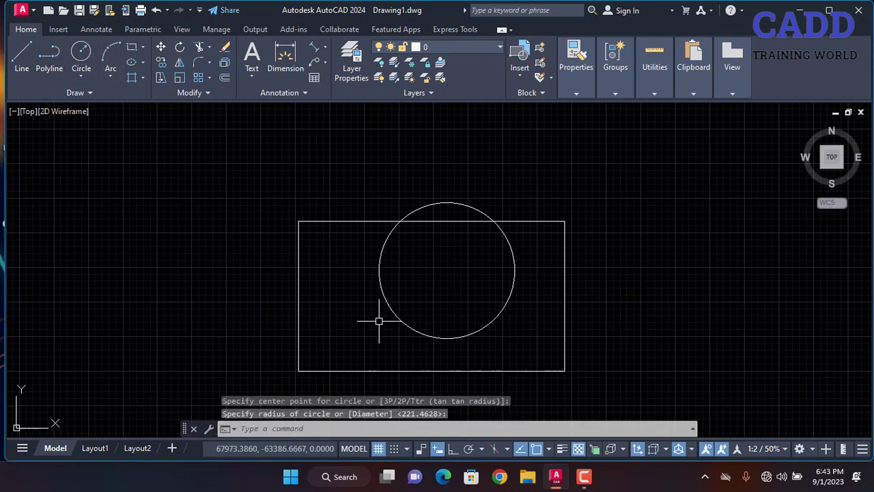
key("Return")
left_click(397, 256)
left_click(353, 308)
key("Return")
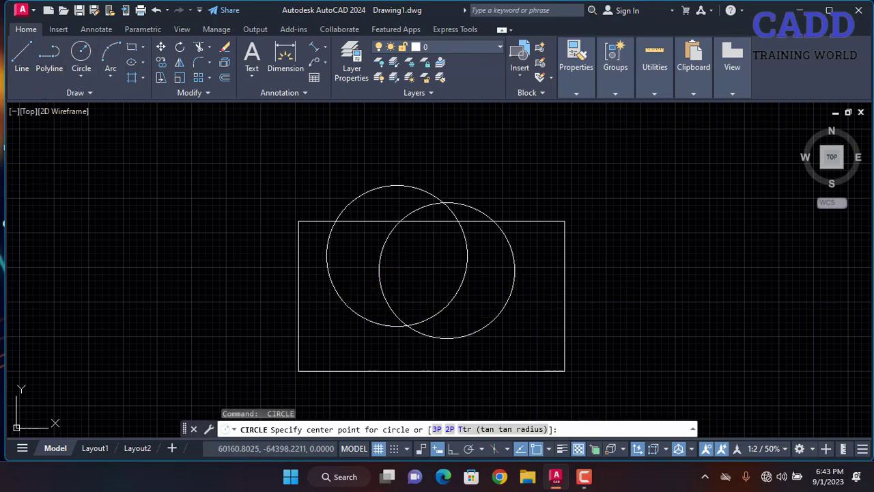
left_click(313, 276)
left_click(301, 354)
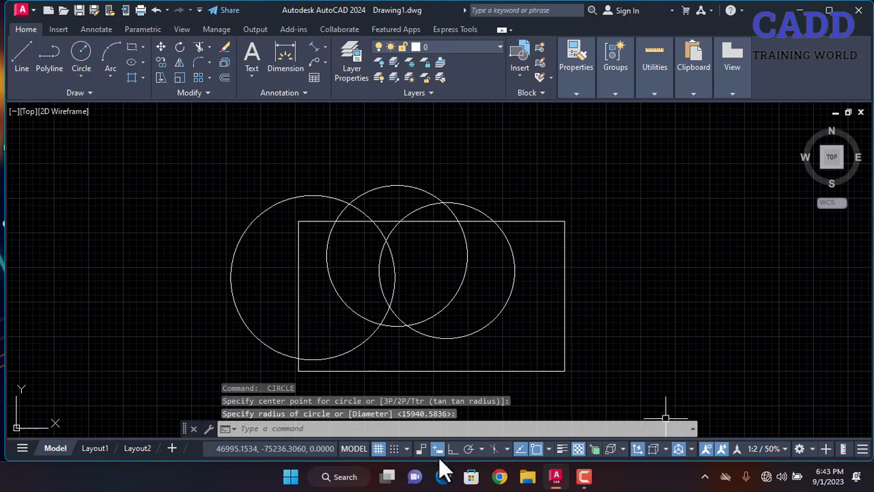
Turn off the drawing grid display.
left_click(378, 448)
left_click(700, 246)
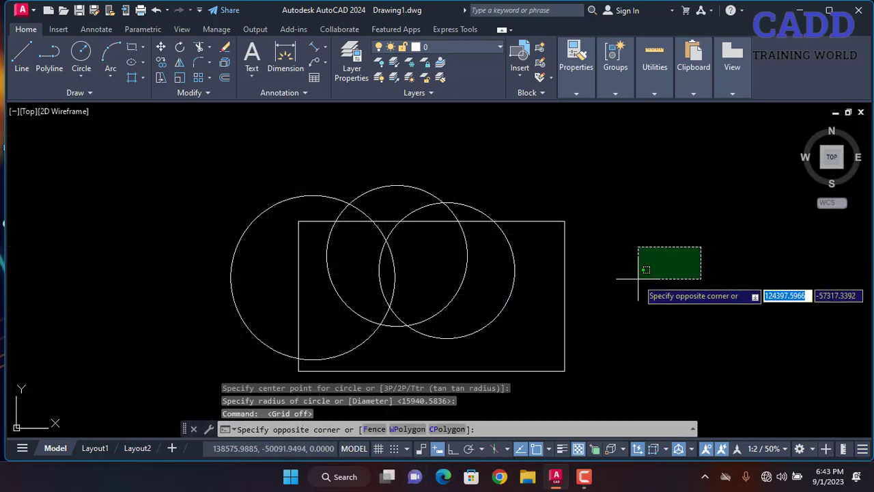
left_click(637, 279)
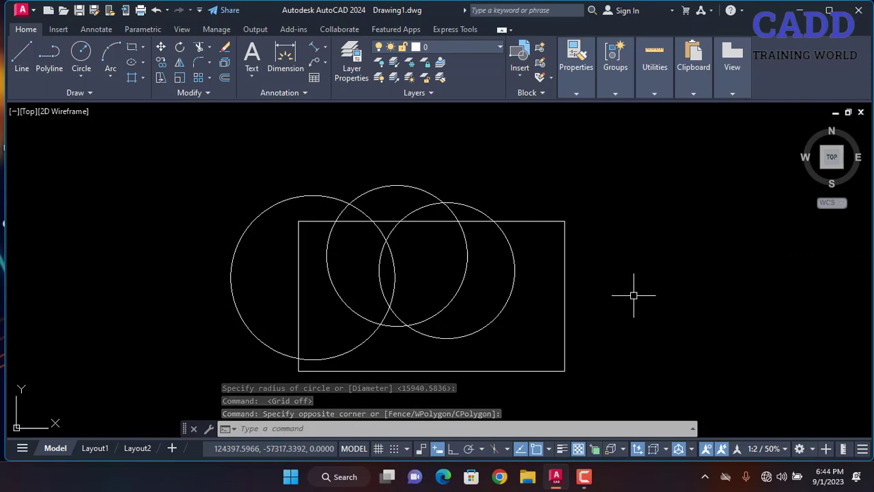
Mask most of the circles and the rectangular region with a five-sided Wipeout, and undo it.
type("wip")
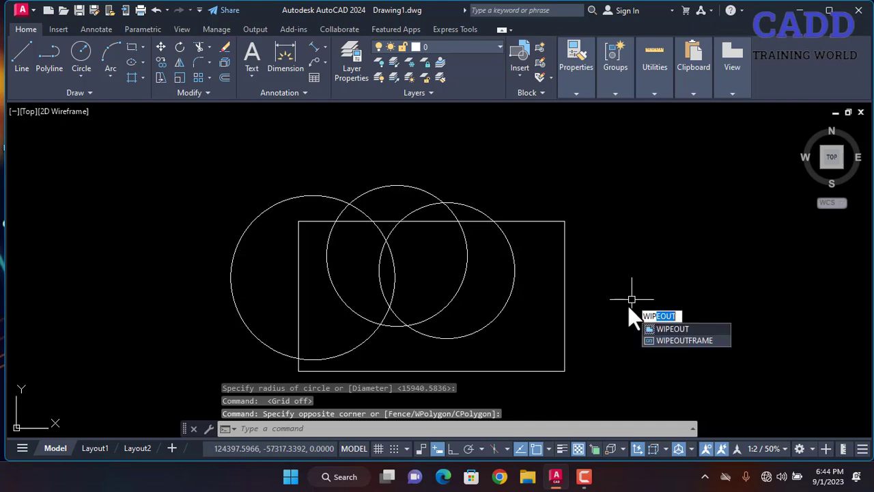
left_click(696, 324)
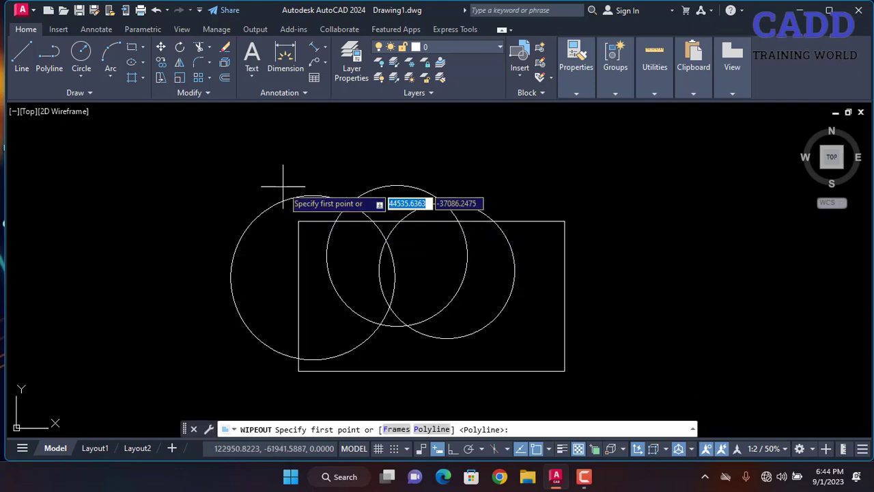
left_click(239, 169)
left_click(564, 144)
left_click(570, 290)
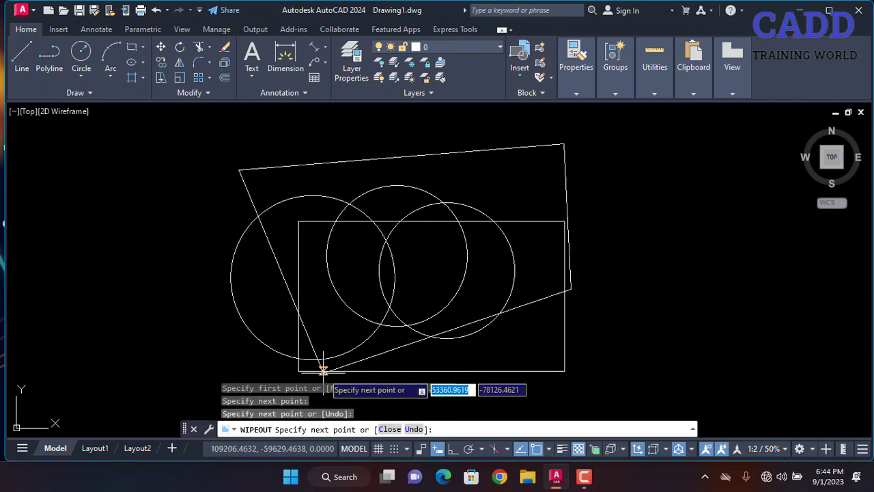
left_click(301, 355)
left_click(103, 325)
key("Return")
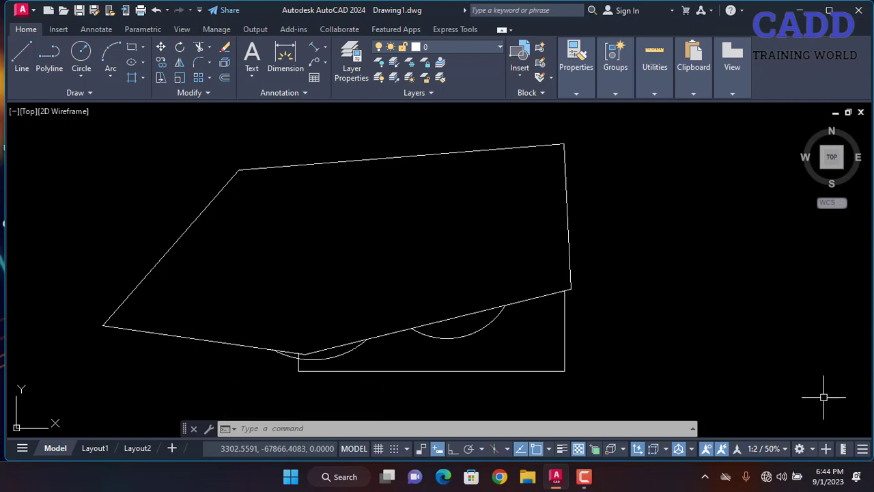
key("ctrl+z")
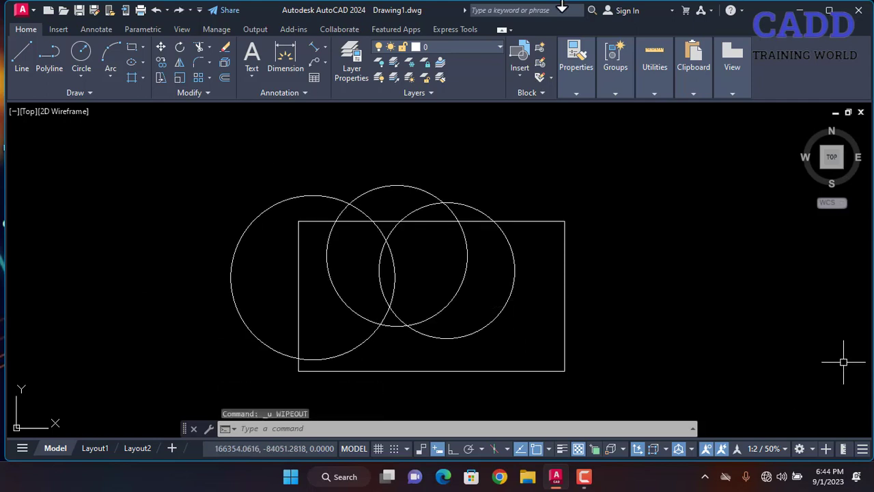
Erase the three overlapping circles and the rectangular region.
left_click(49, 95)
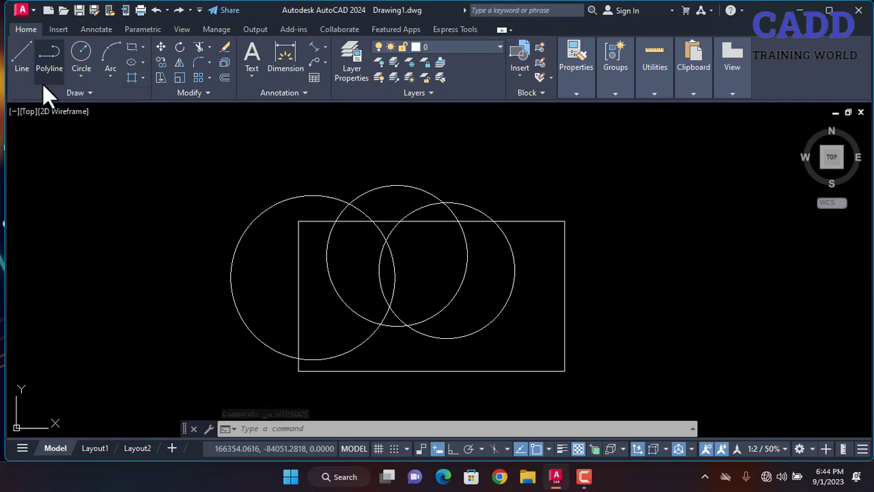
left_click(43, 89)
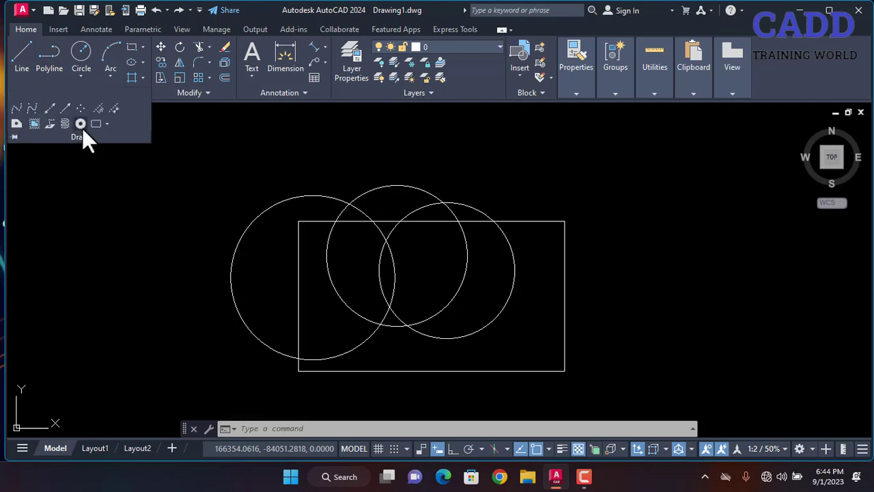
left_click(129, 286)
left_click(613, 191)
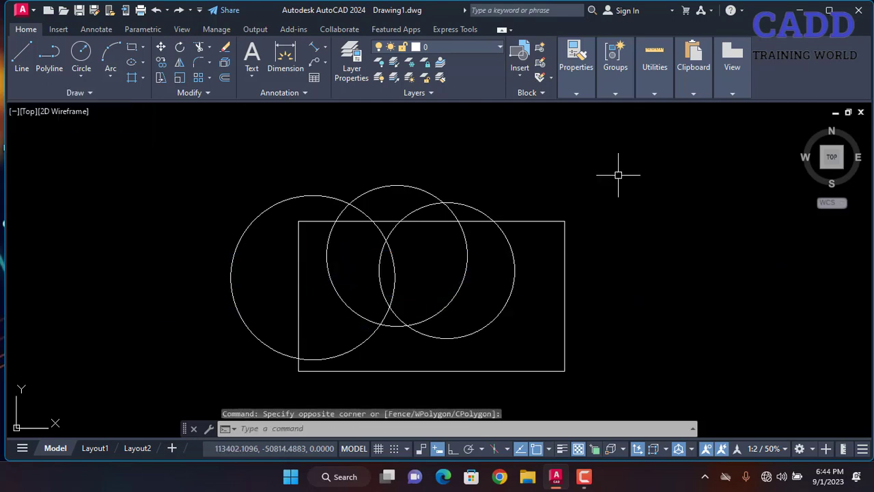
left_click(626, 149)
left_click(250, 352)
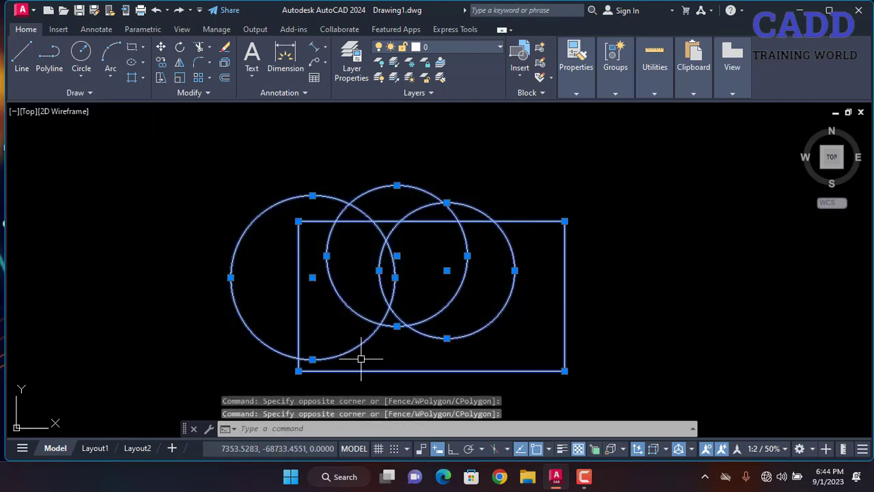
key("Delete")
type("do")
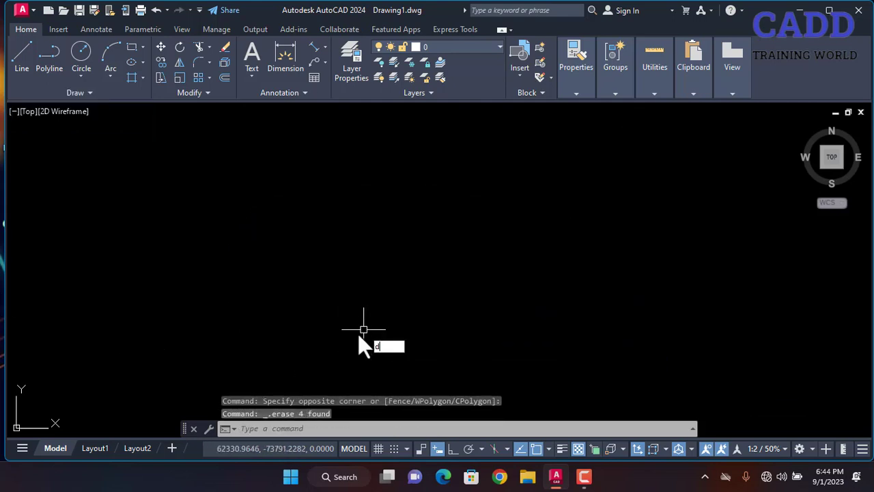
key("Return")
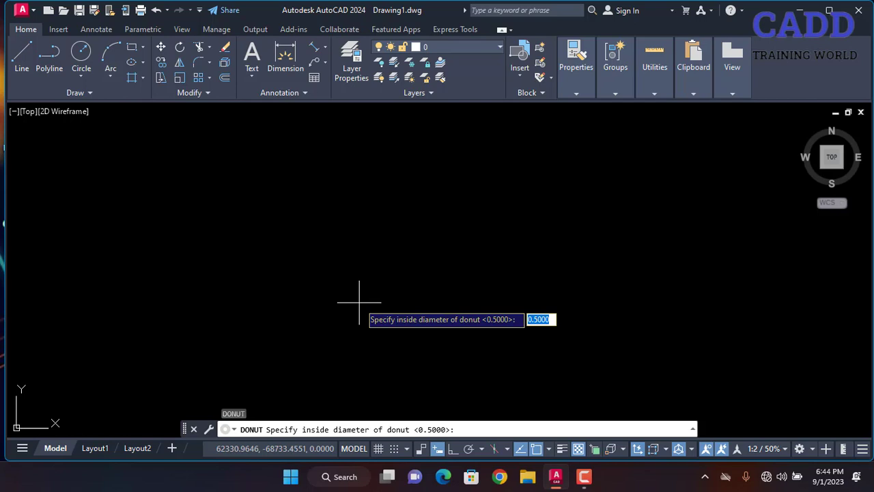
left_click(81, 55)
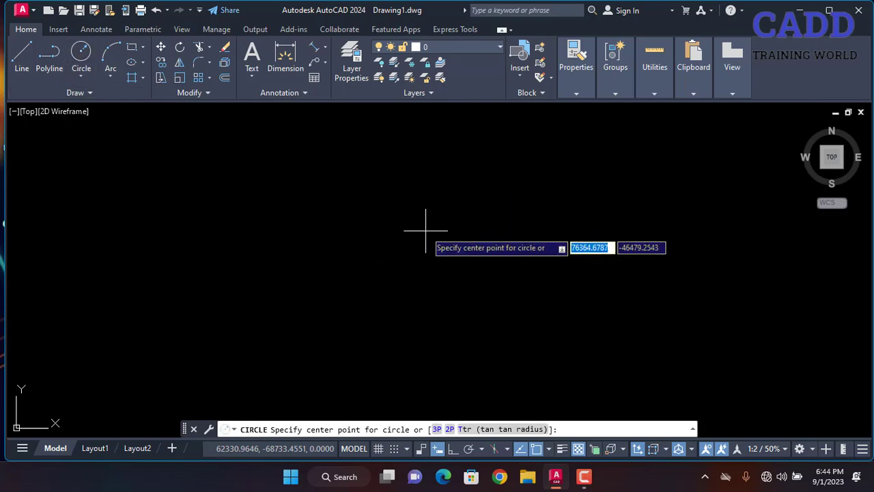
key("Escape")
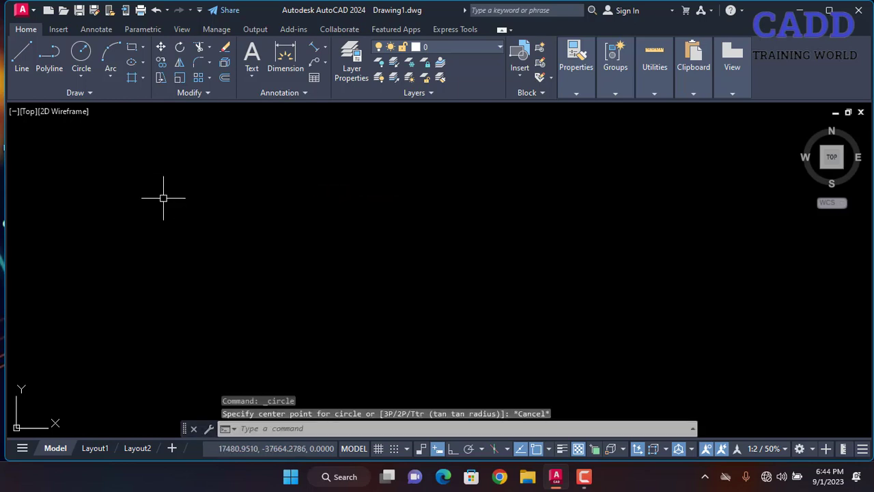
Set the Donut command's inside diameter to 2 and outside diameter to 3, without placing a donut.
type("do")
key("Return")
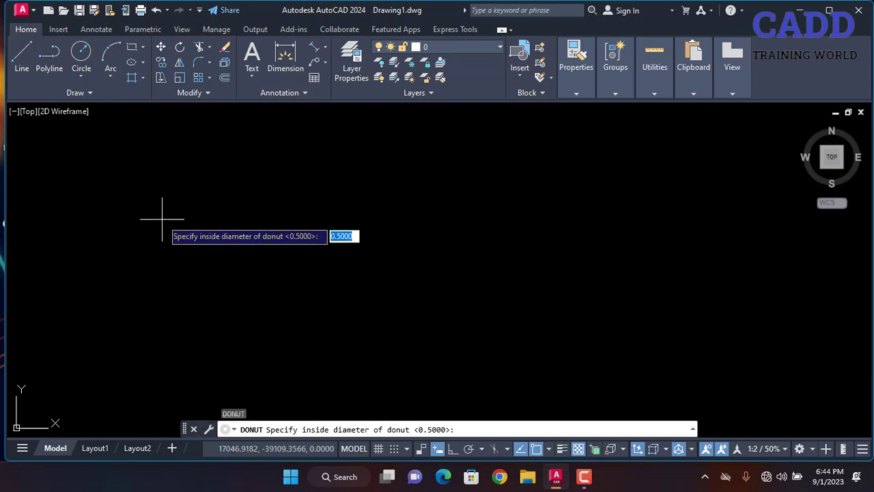
type("2")
key("Return")
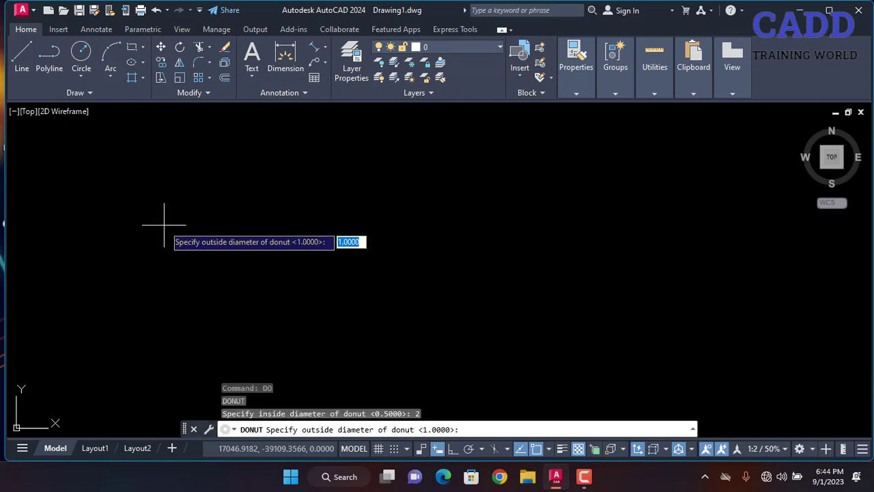
key("Return")
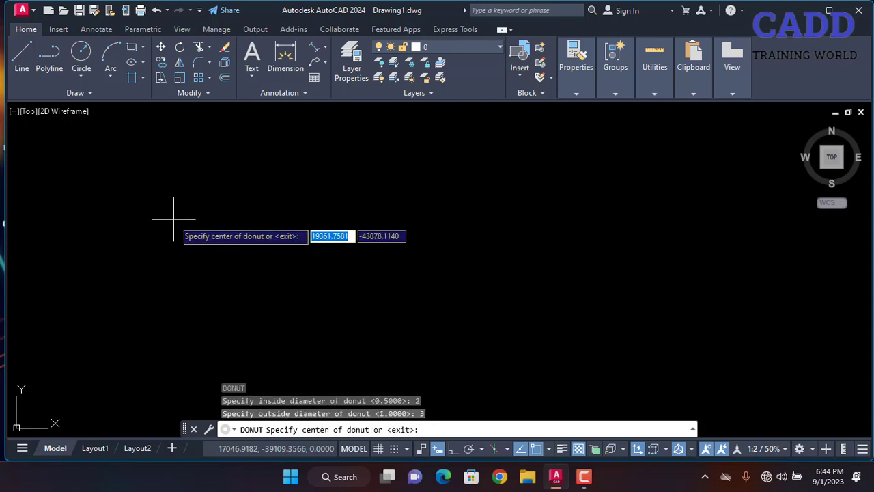
key("Return")
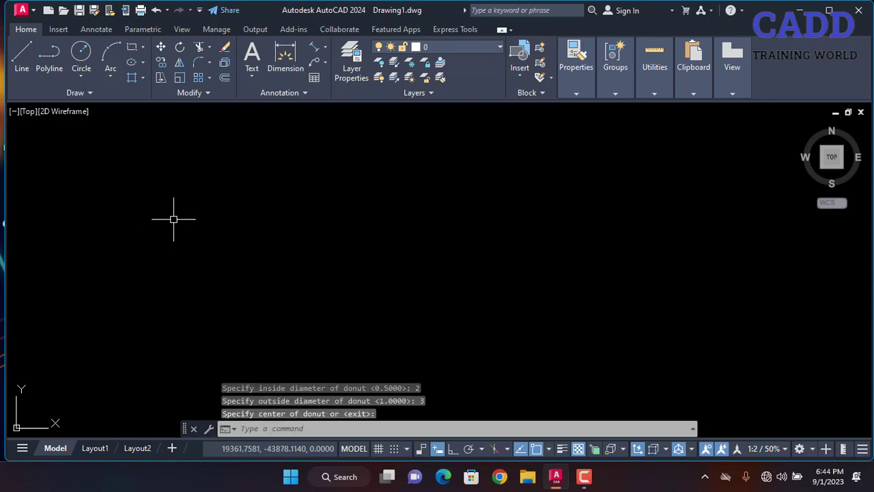
Place one donut with inside diameter 2 and outside diameter 3 in the empty area away from the existing geometry.
scroll(609, 291, "down", 10)
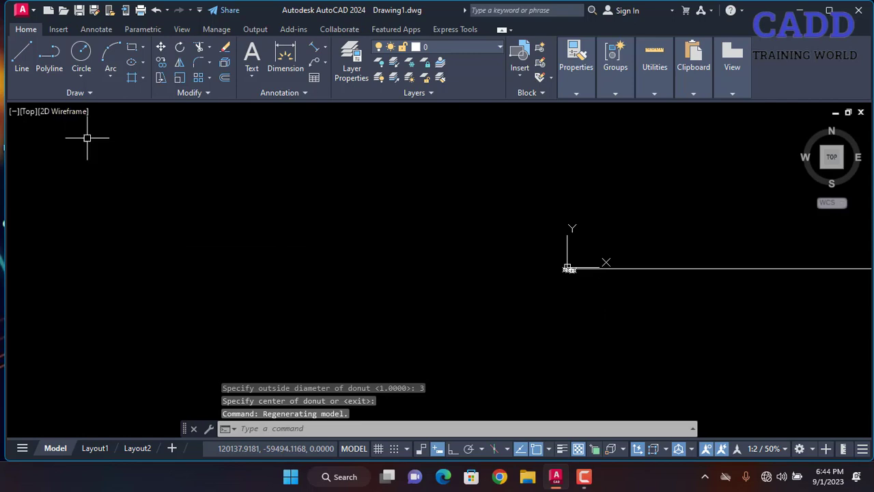
type("do")
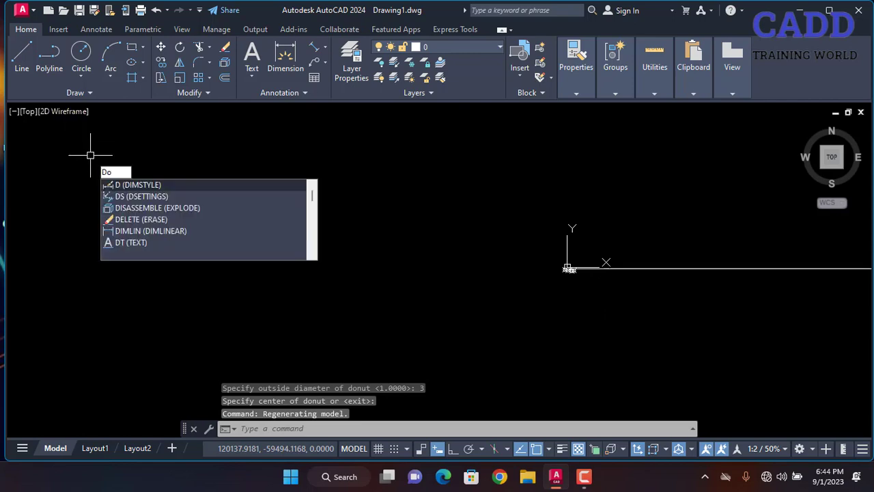
key("Return")
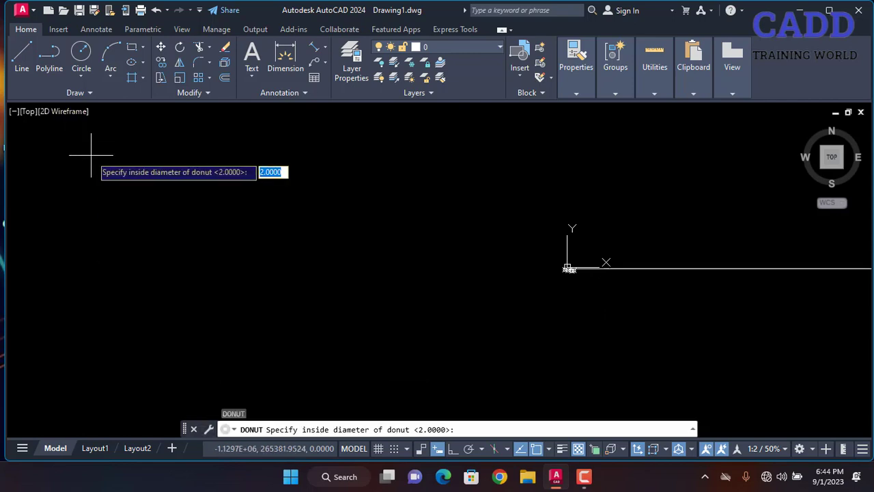
key("Return")
key("Return")
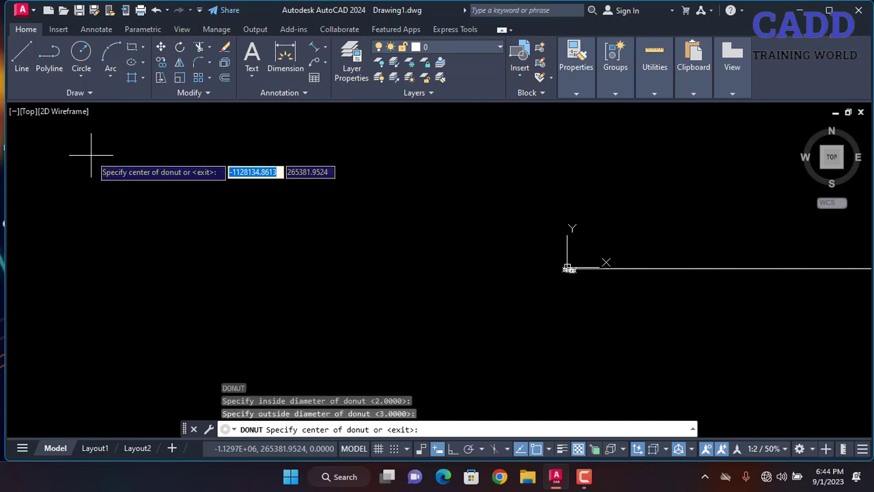
scroll(198, 220, "up", 3)
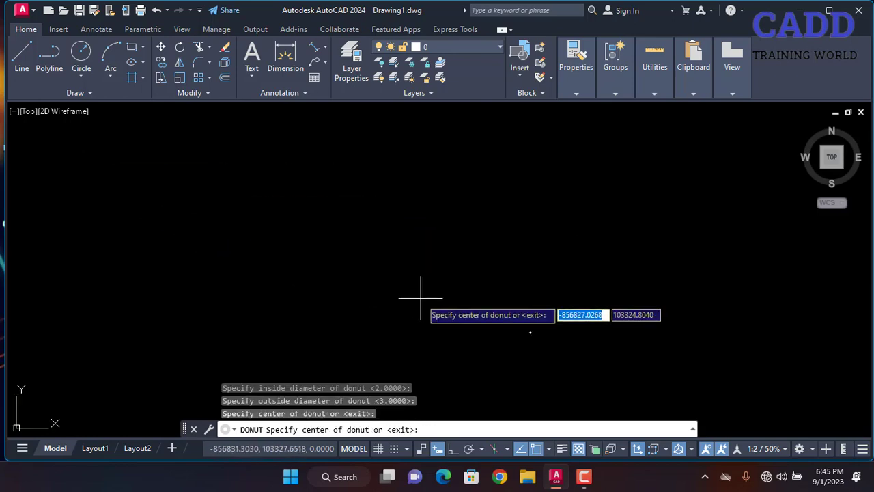
key("Escape")
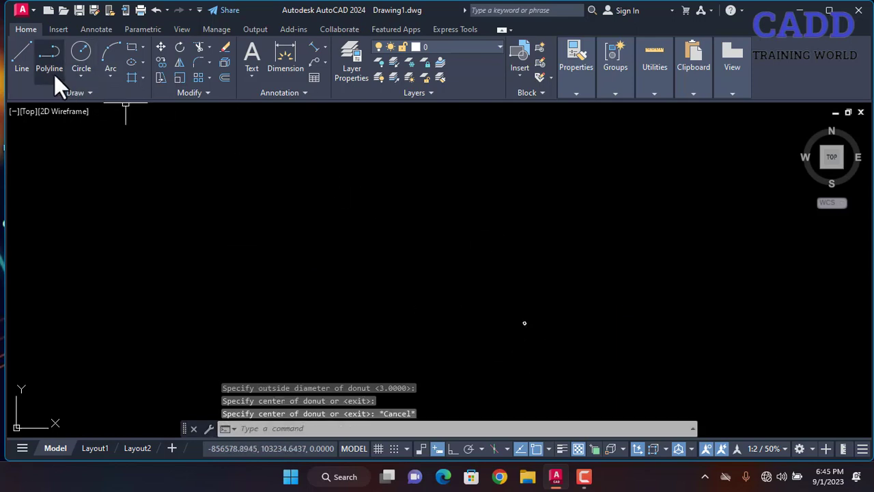
Place an aligned dimension spanning about 44.6 units between two free points just above the donut.
left_click(286, 68)
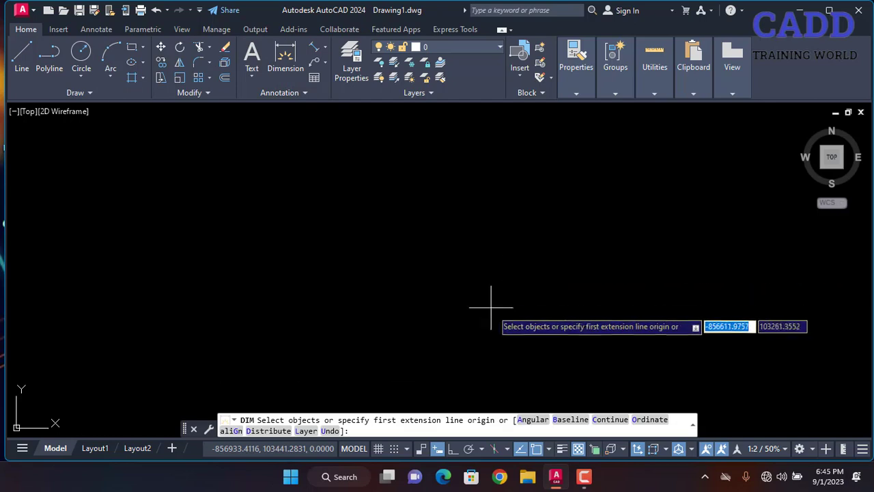
left_click(493, 308)
left_click(544, 313)
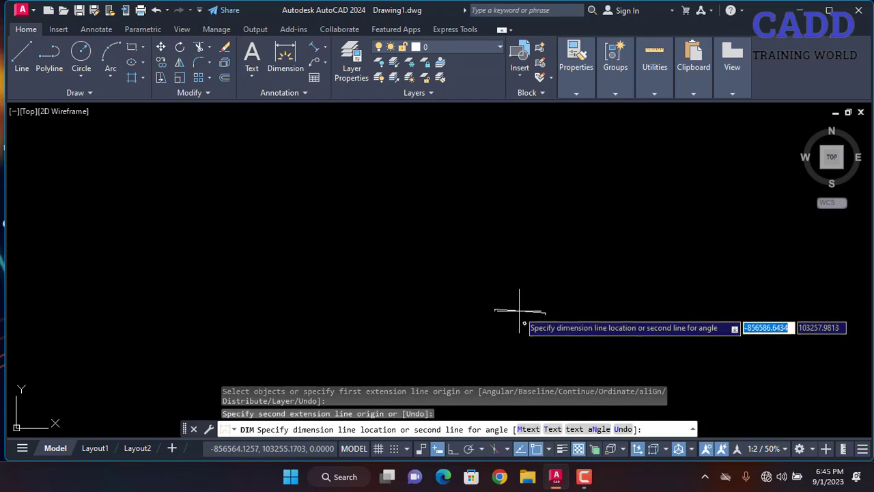
left_click(521, 307)
scroll(533, 287, "up", 8)
scroll(550, 230, "up", 6)
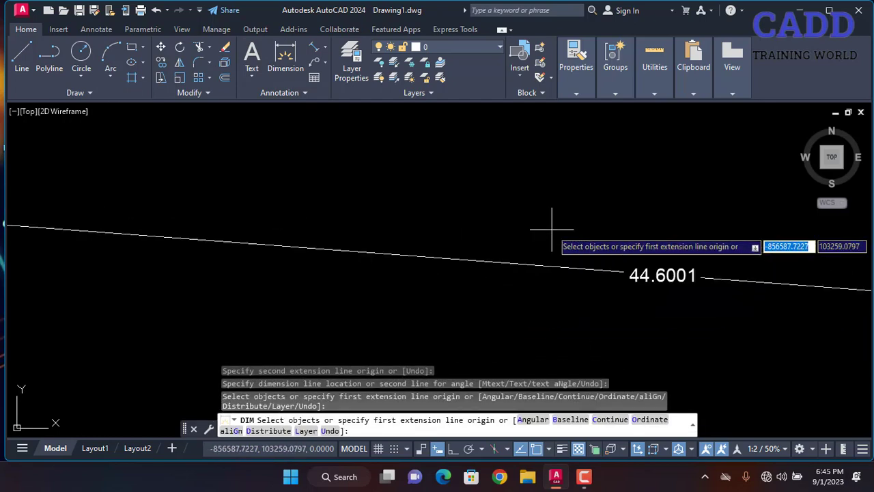
scroll(550, 232, "down", 12)
scroll(558, 293, "up", 2)
scroll(614, 247, "up", 5)
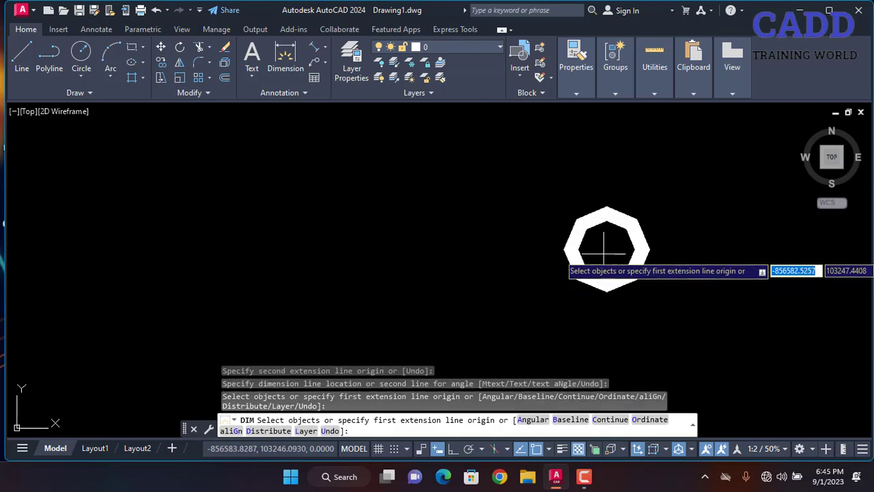
scroll(368, 258, "down", 3)
scroll(260, 328, "down", 5)
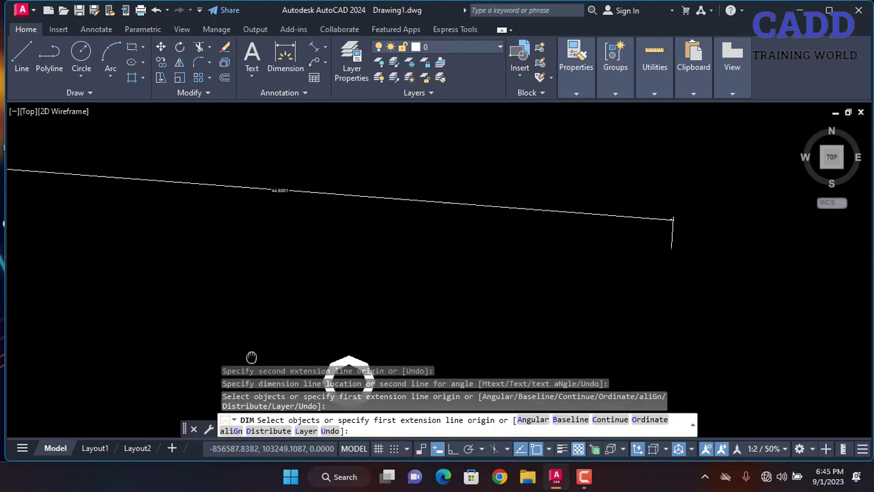
key("Escape")
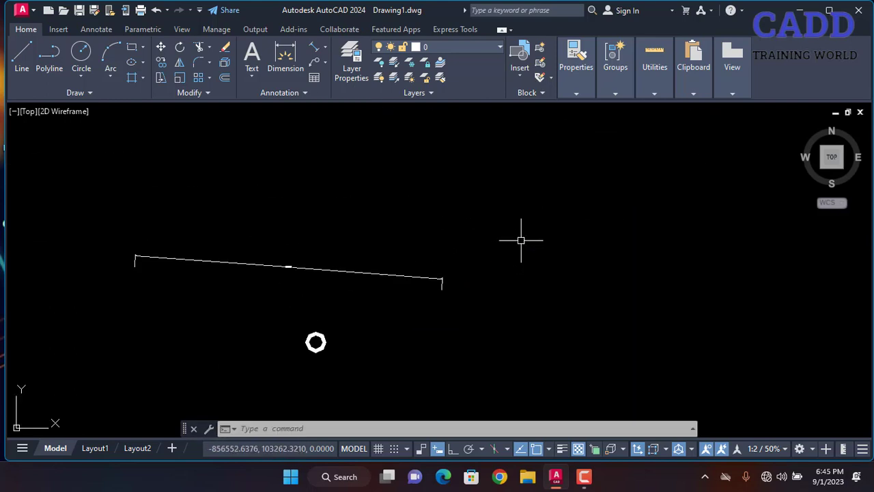
Erase the aligned dimension above the donut.
left_click(522, 236)
left_click(270, 299)
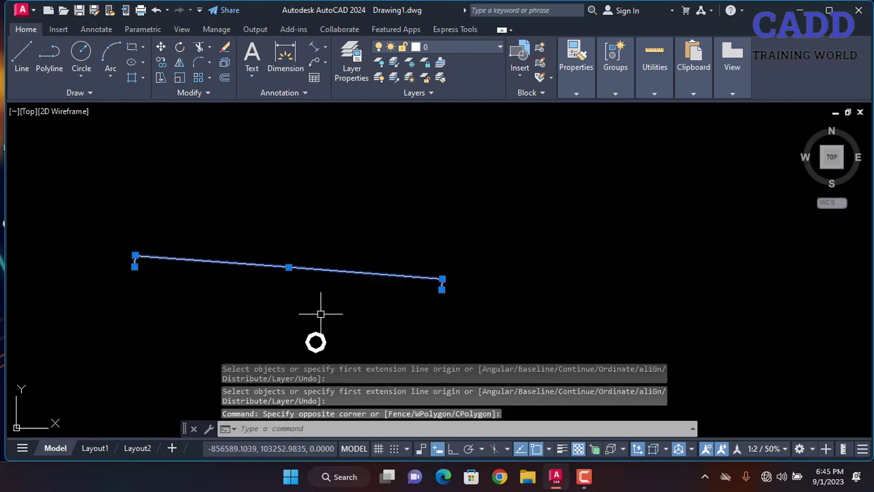
key("Delete")
scroll(311, 354, "up", 10)
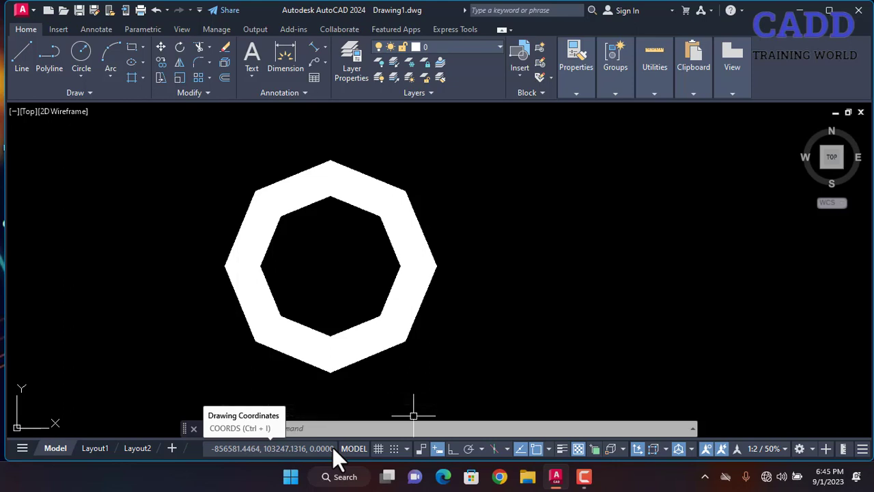
type("VI")
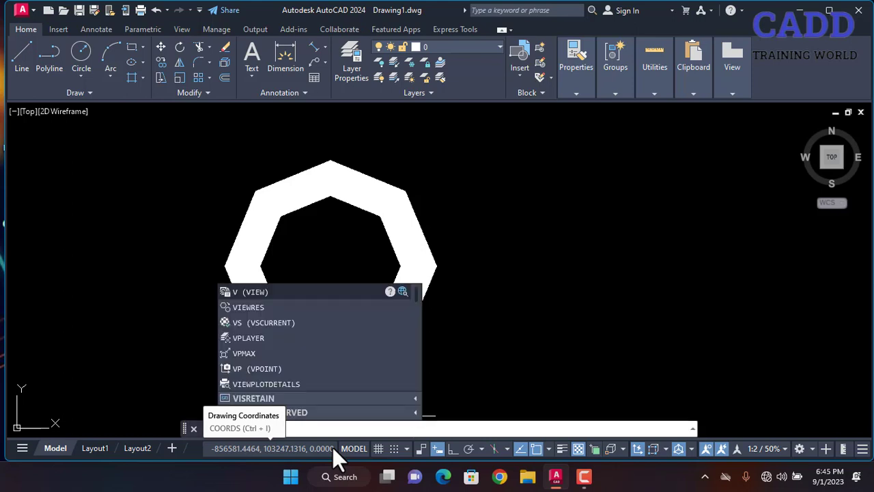
type("EWRES")
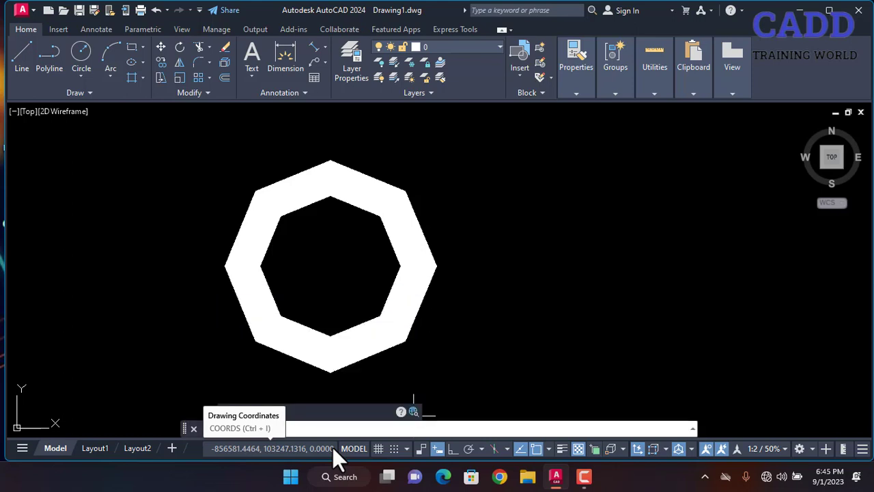
key("Return")
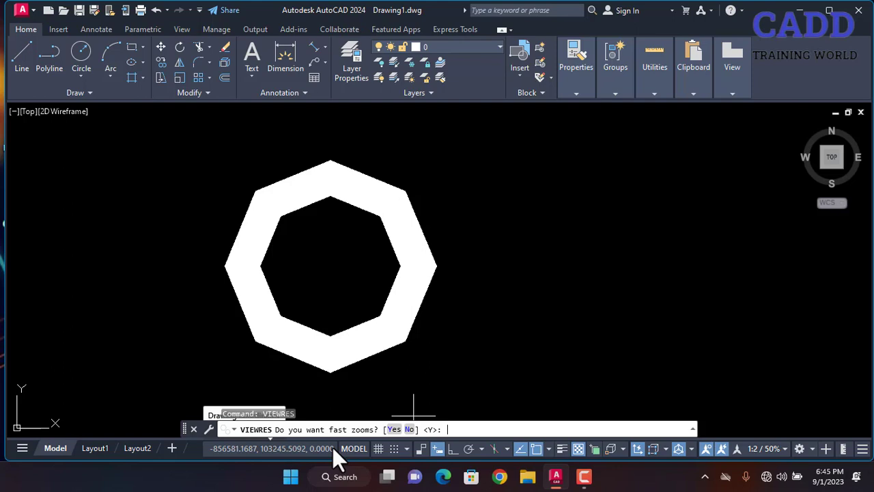
type("10000")
key("Return")
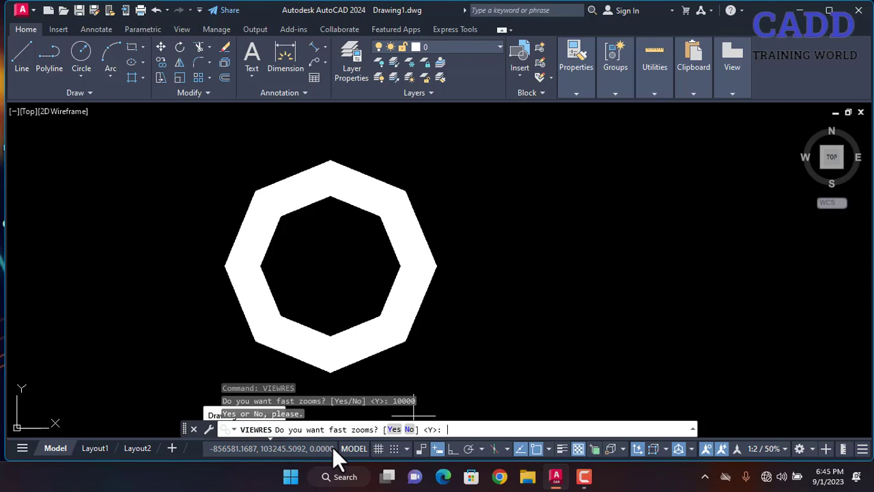
key("Return")
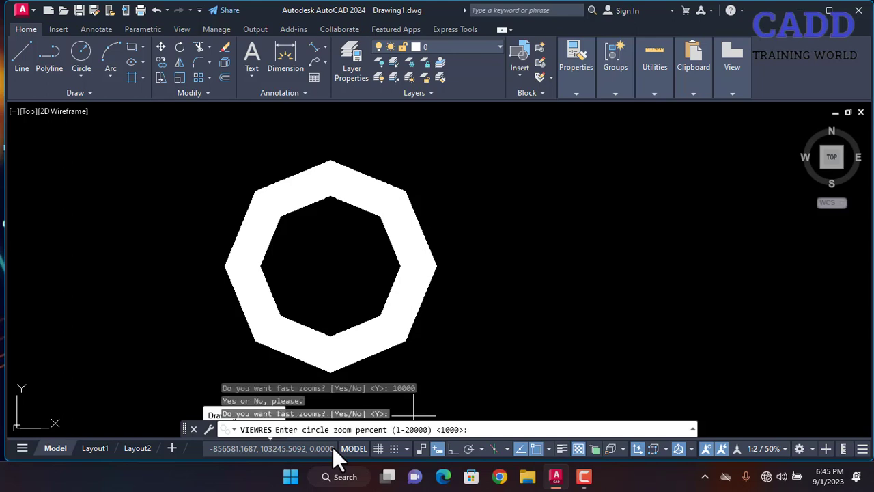
key("Escape")
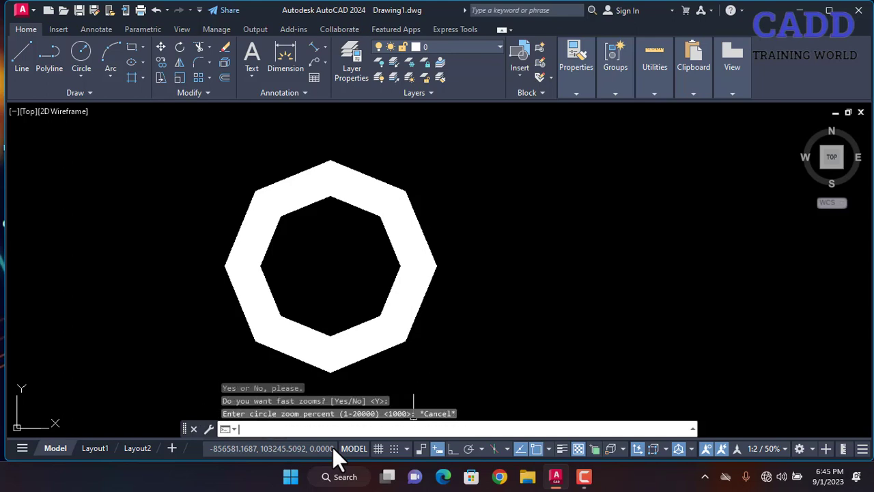
type("viewr")
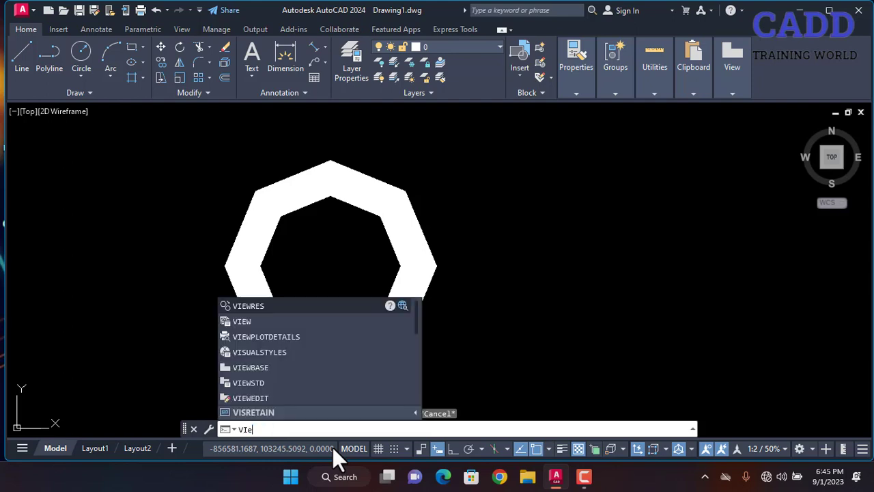
type("es")
key("Return")
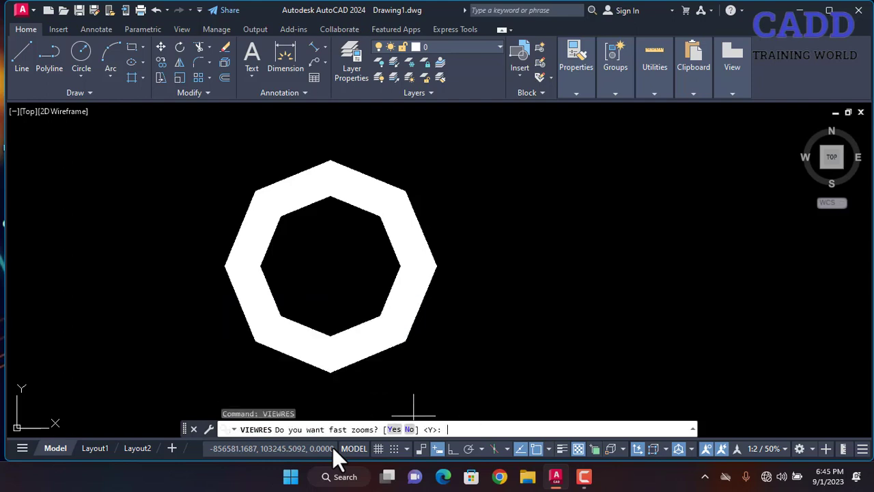
type("10000")
key("Return")
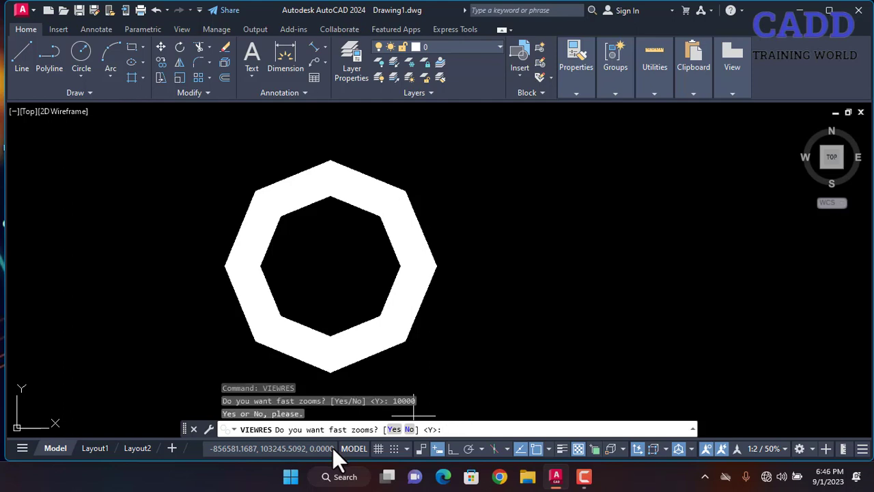
scroll(298, 178, "down", 4)
scroll(299, 178, "up", 5)
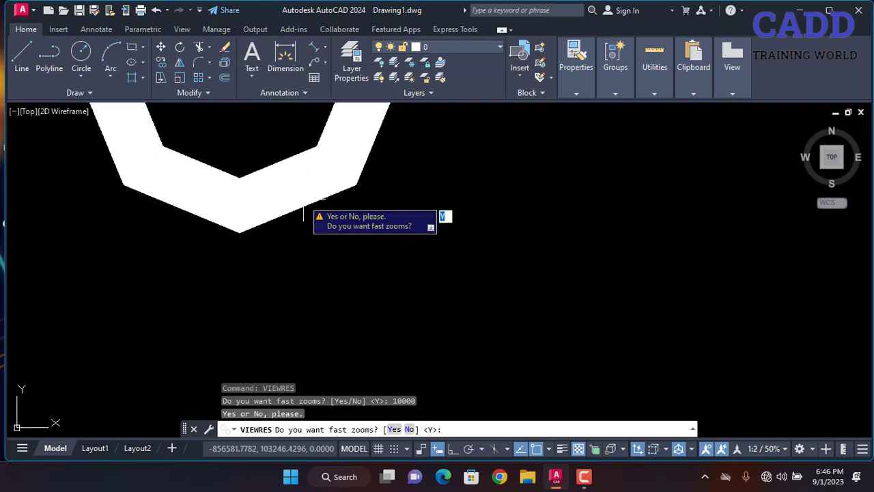
key("Escape")
Smooth the donut's display with VIEWRES, accepting fast zooms and setting the circle zoom percent to 20000.
scroll(302, 195, "down", 8)
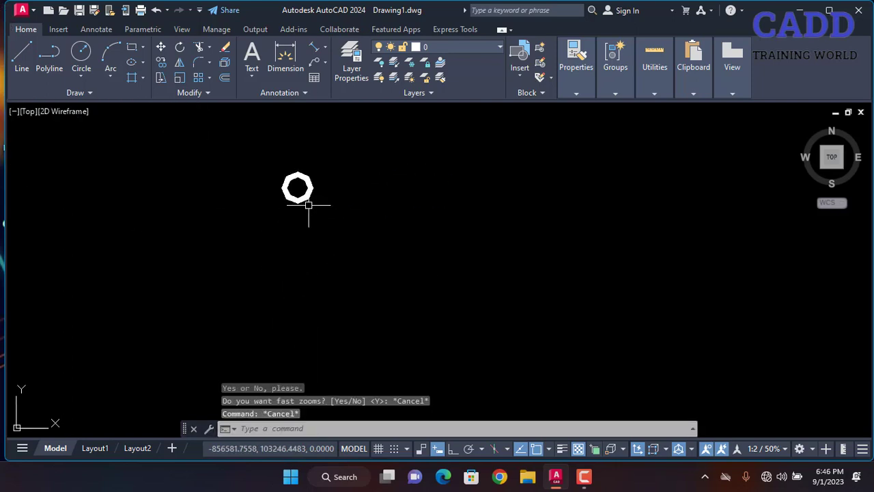
type("VIEWr")
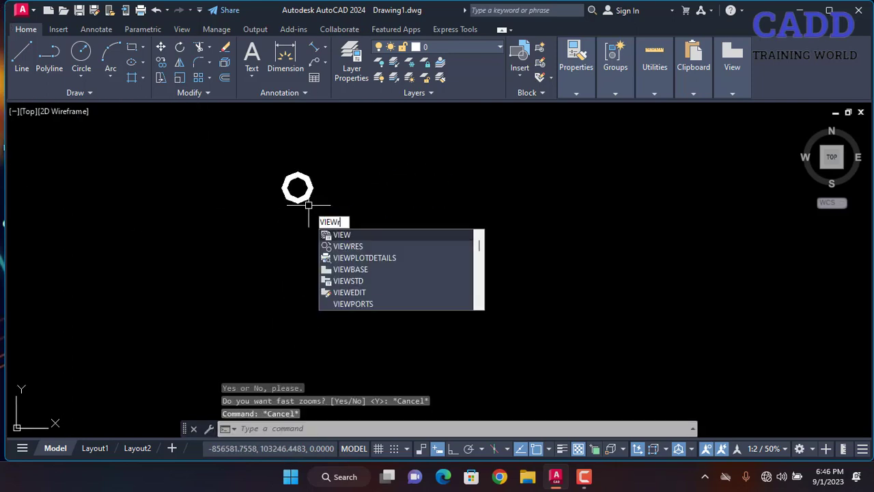
type("es")
key("Return")
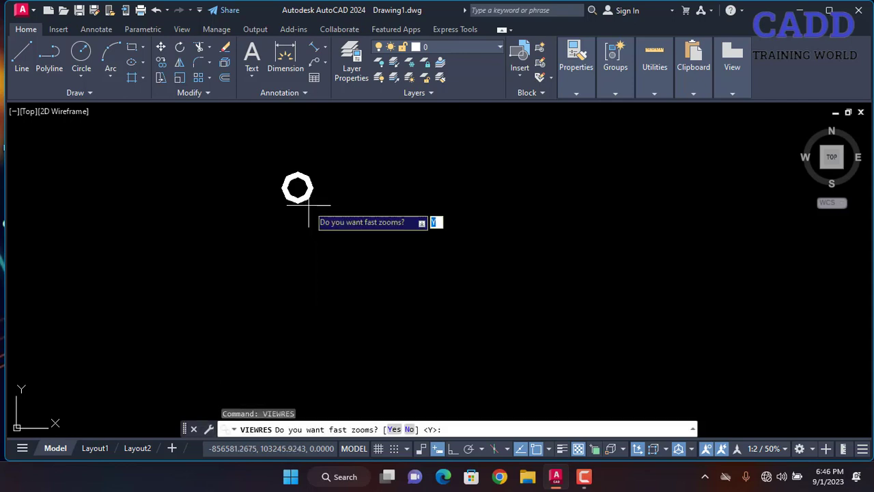
key("Return")
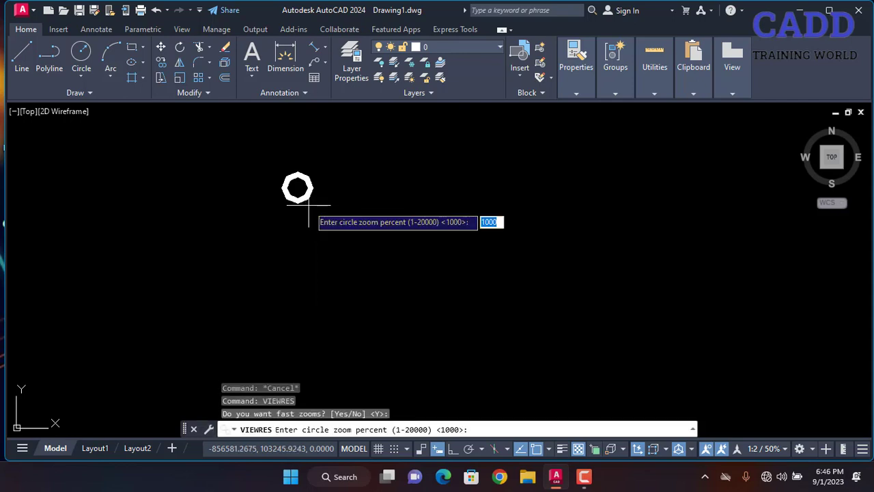
type("20000")
key("Return")
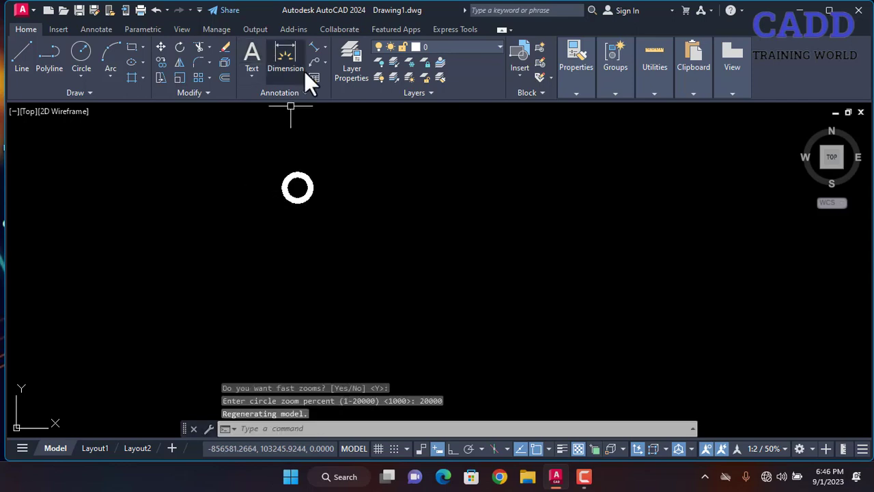
scroll(273, 205, "up", 6)
scroll(296, 166, "up", 2)
middle_click_drag(296, 166, 233, 386)
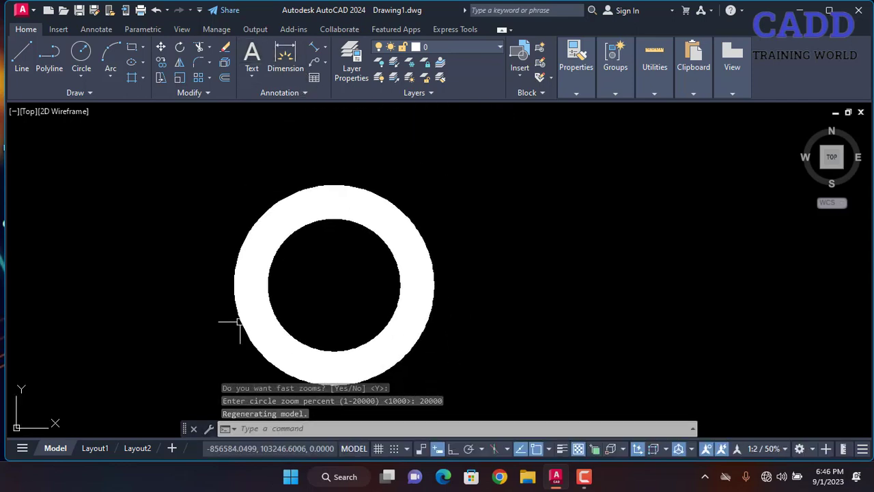
middle_click_drag(234, 318, 235, 254)
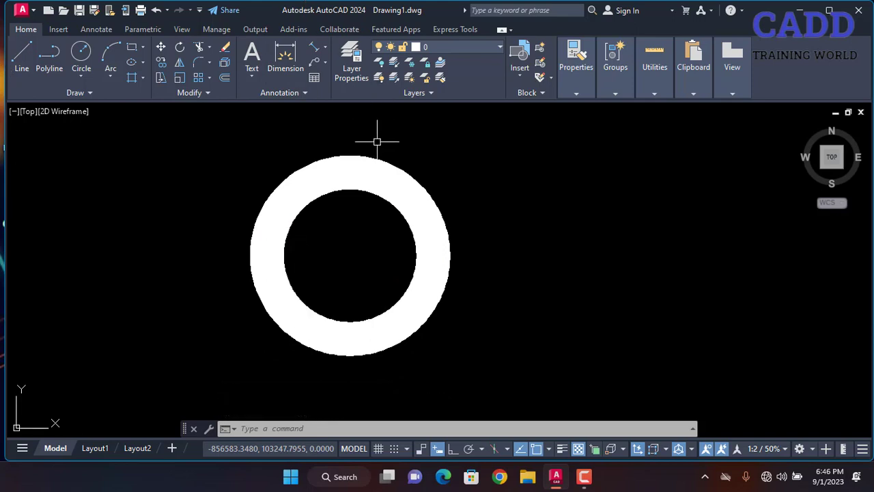
Draw a rectangular revision cloud in the empty area to the left of the donut, slightly taller than the donut.
middle_click_drag(400, 289, 605, 296)
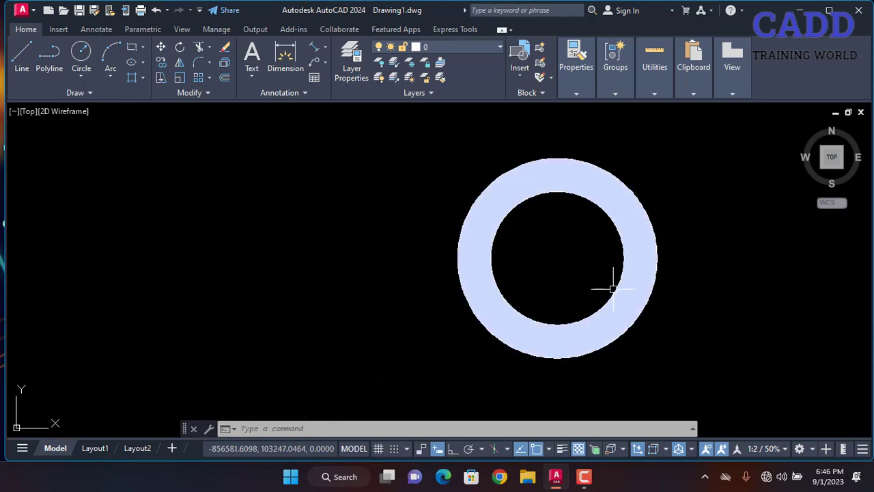
middle_click_drag(586, 266, 544, 274)
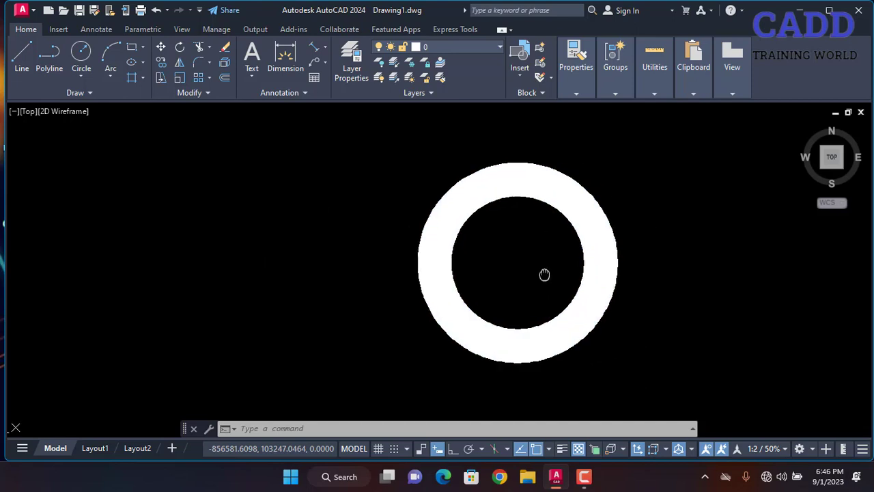
left_click(75, 94)
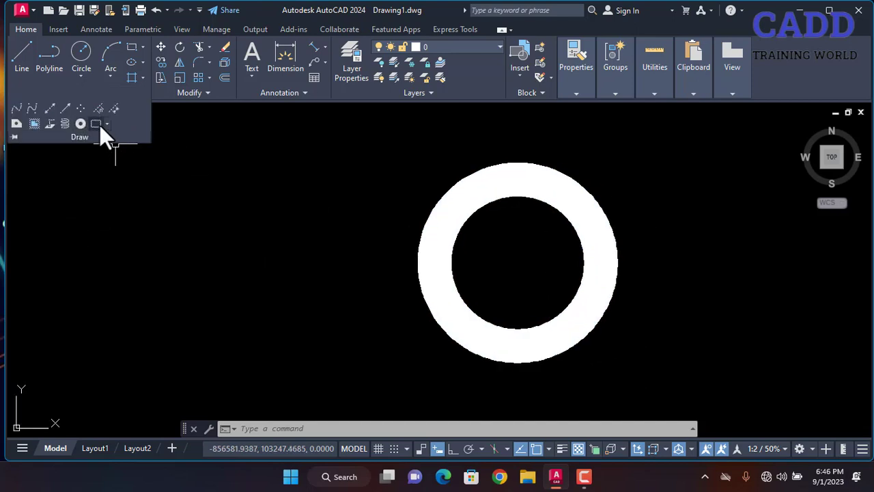
left_click(96, 123)
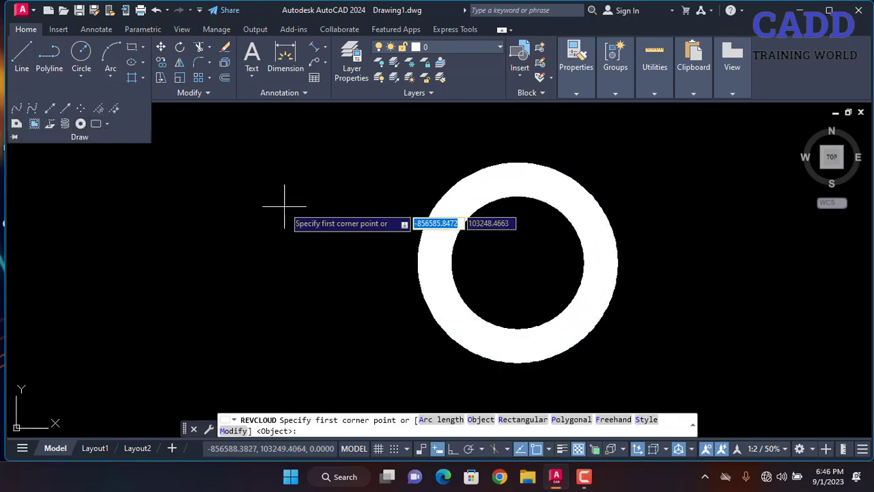
left_click(237, 149)
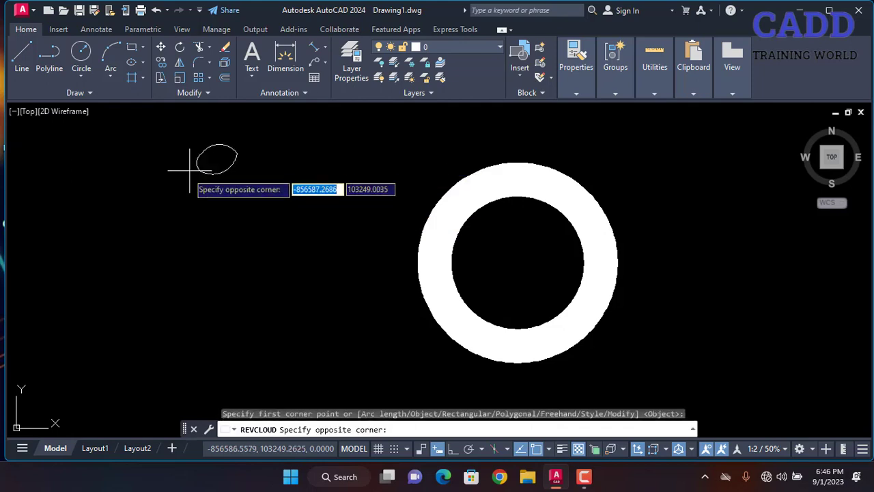
left_click(37, 398)
Select the revision cloud beside the donut and look for its object properties.
left_click(237, 248)
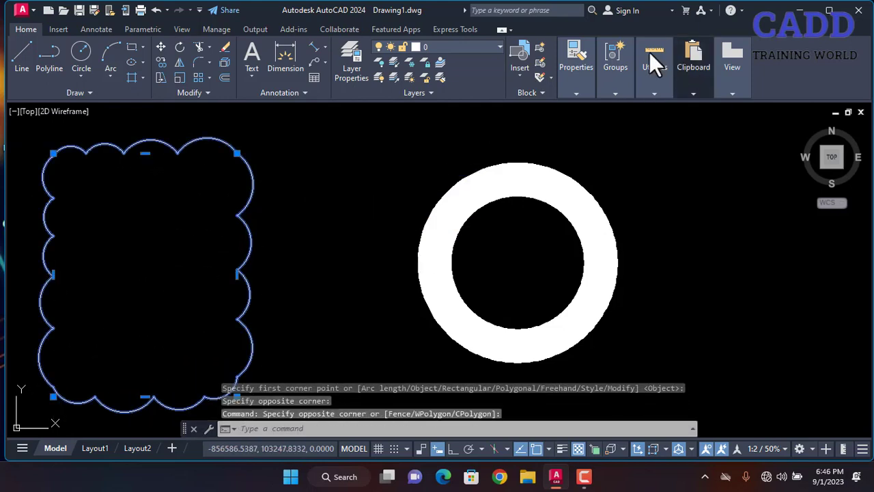
left_click(577, 65)
left_click(701, 318)
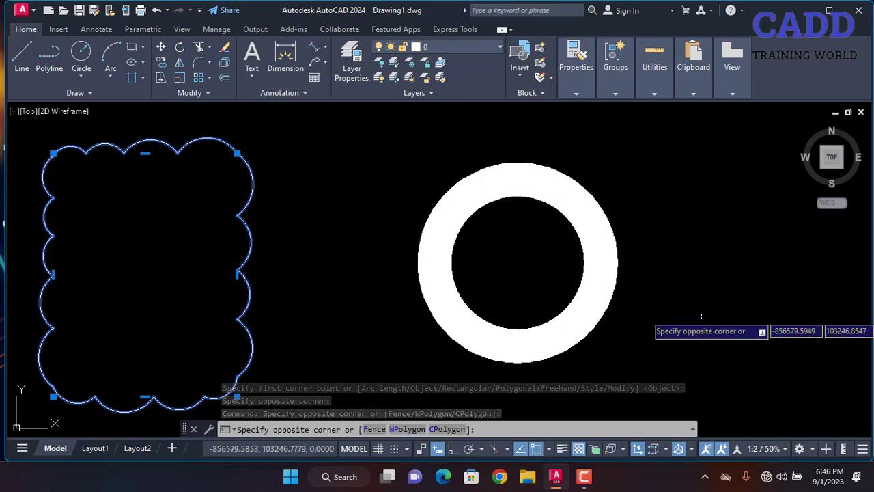
key("Escape")
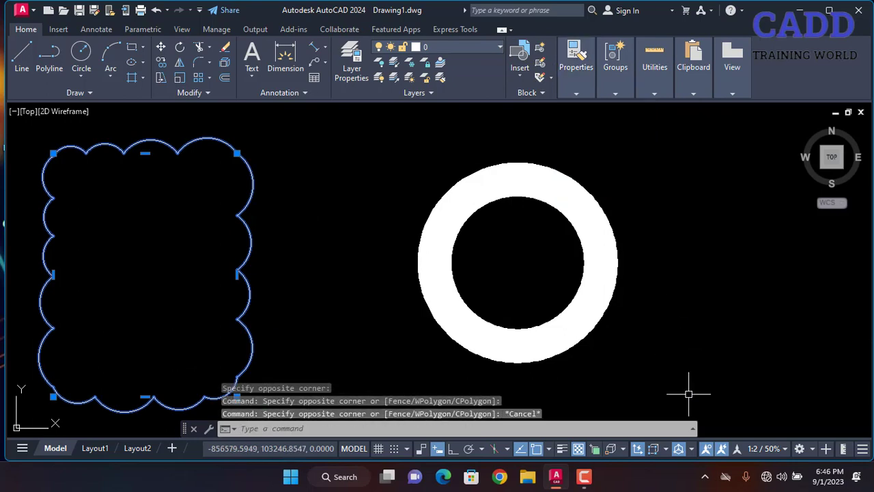